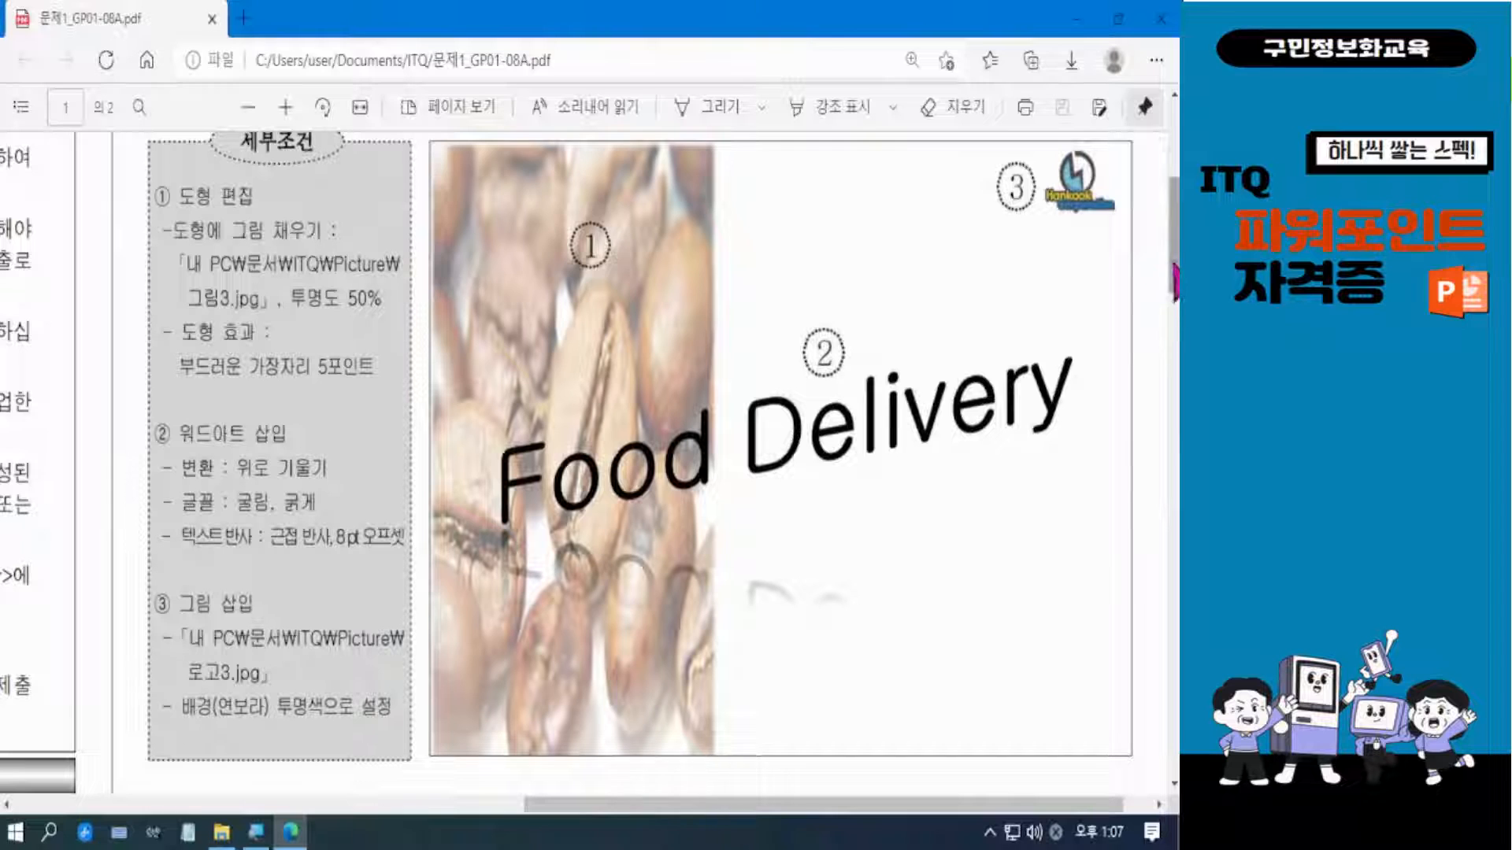
Examine the exam PDF's slide master requirements and the title shapes, bottom logo and slide number on the slide 2 sample.
{"action": "scroll", "coordinate": [1172, 275], "scroll_direction": "up", "scroll_amount": 3}
{"action": "scroll", "coordinate": [1142, 252], "scroll_direction": "up", "scroll_amount": 2}
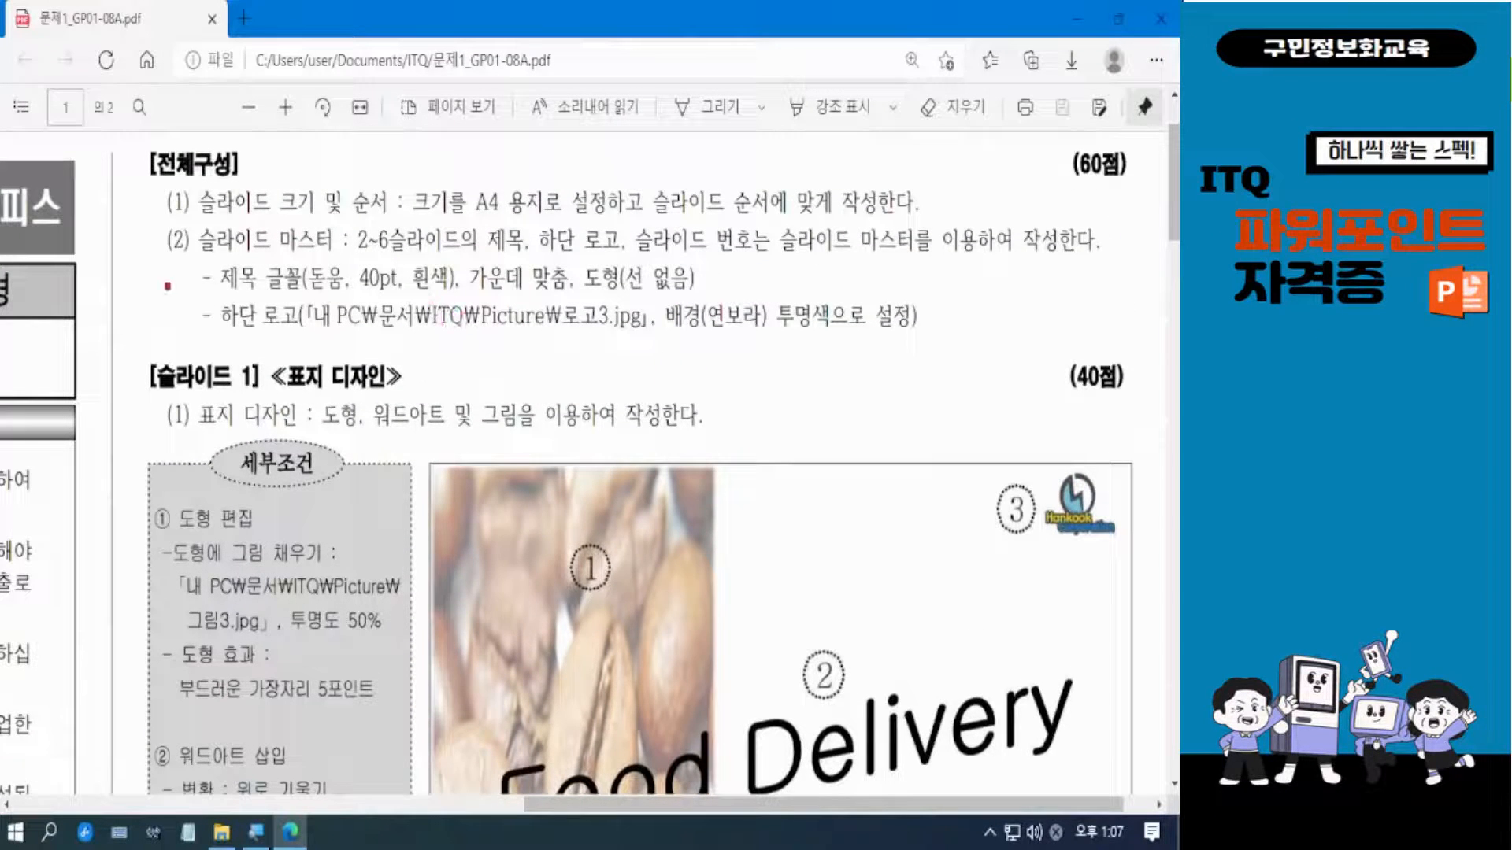
{"action": "mouse_move", "coordinate": [148, 222]}
{"action": "left_mouse_down"}
{"action": "mouse_move", "coordinate": [177, 291]}
{"action": "mouse_move", "coordinate": [874, 350]}
{"action": "mouse_move", "coordinate": [1102, 350]}
{"action": "left_mouse_up"}
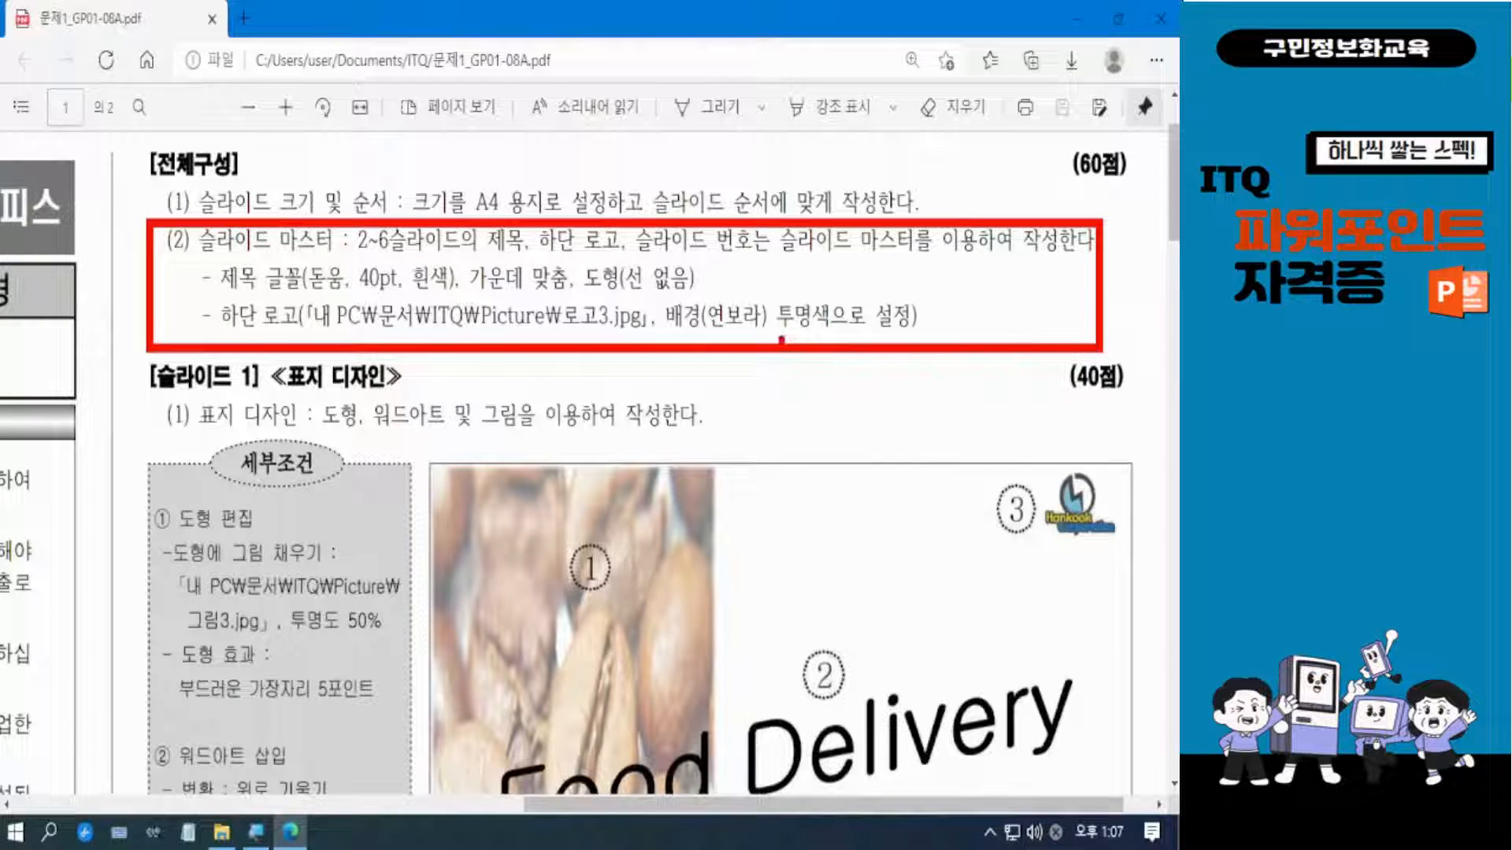
{"action": "key", "text": "Escape"}
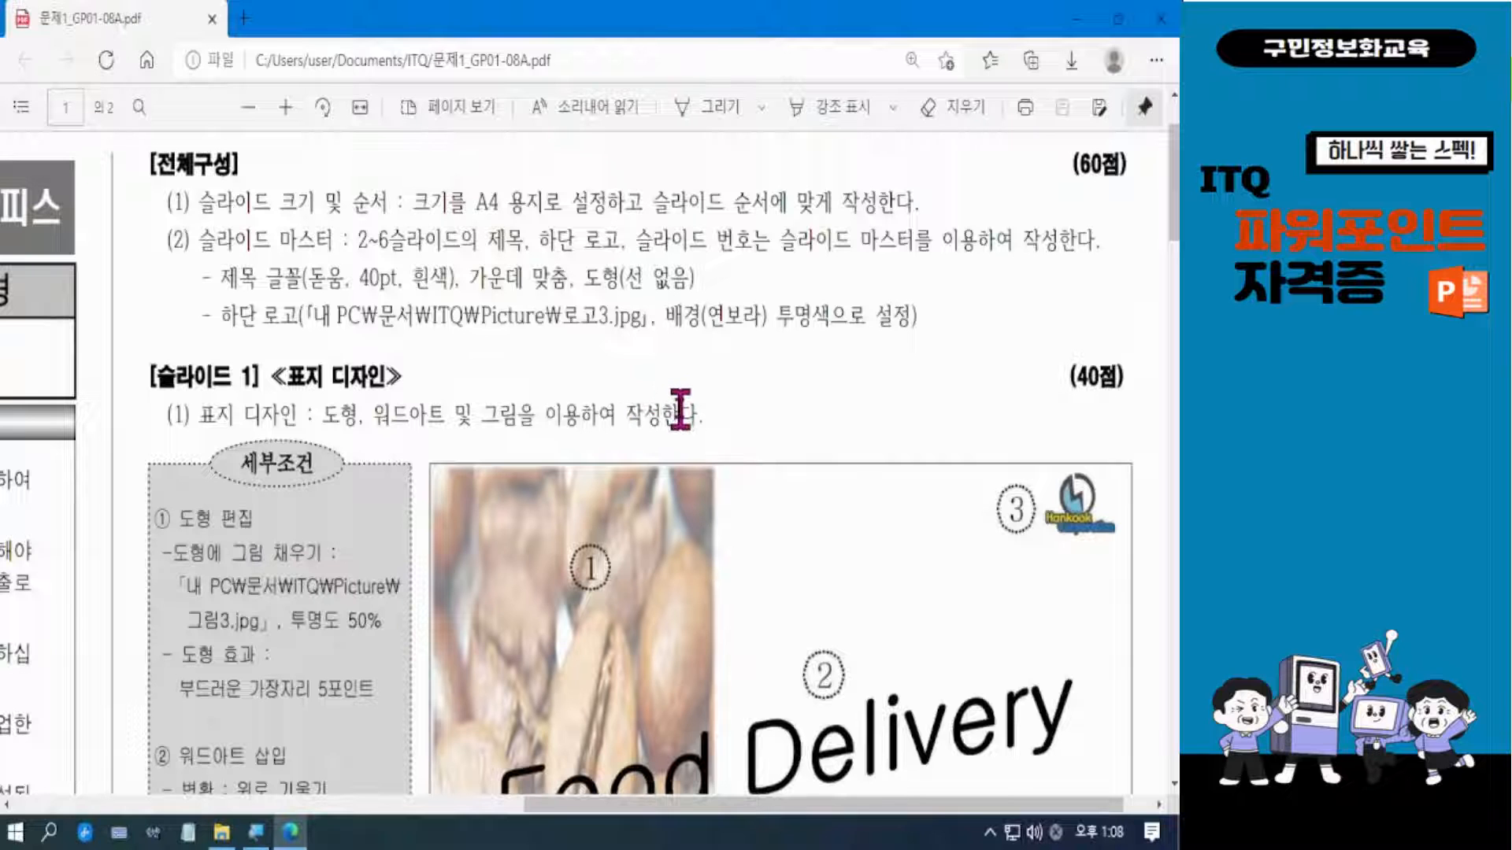
{"action": "scroll", "coordinate": [677, 407], "scroll_direction": "down", "scroll_amount": 10}
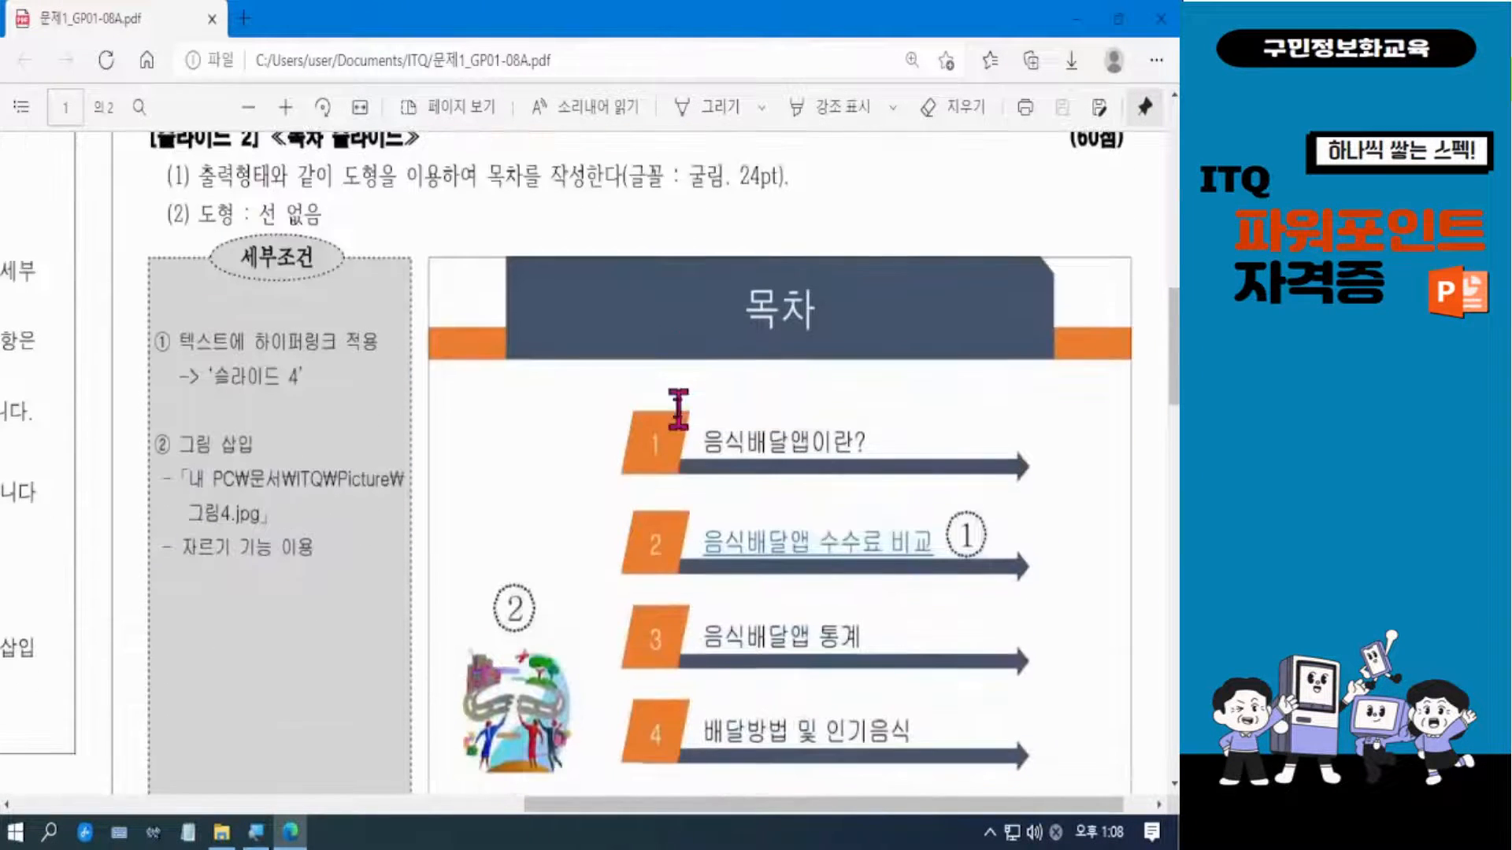
{"action": "scroll", "coordinate": [678, 407], "scroll_direction": "up", "scroll_amount": 2}
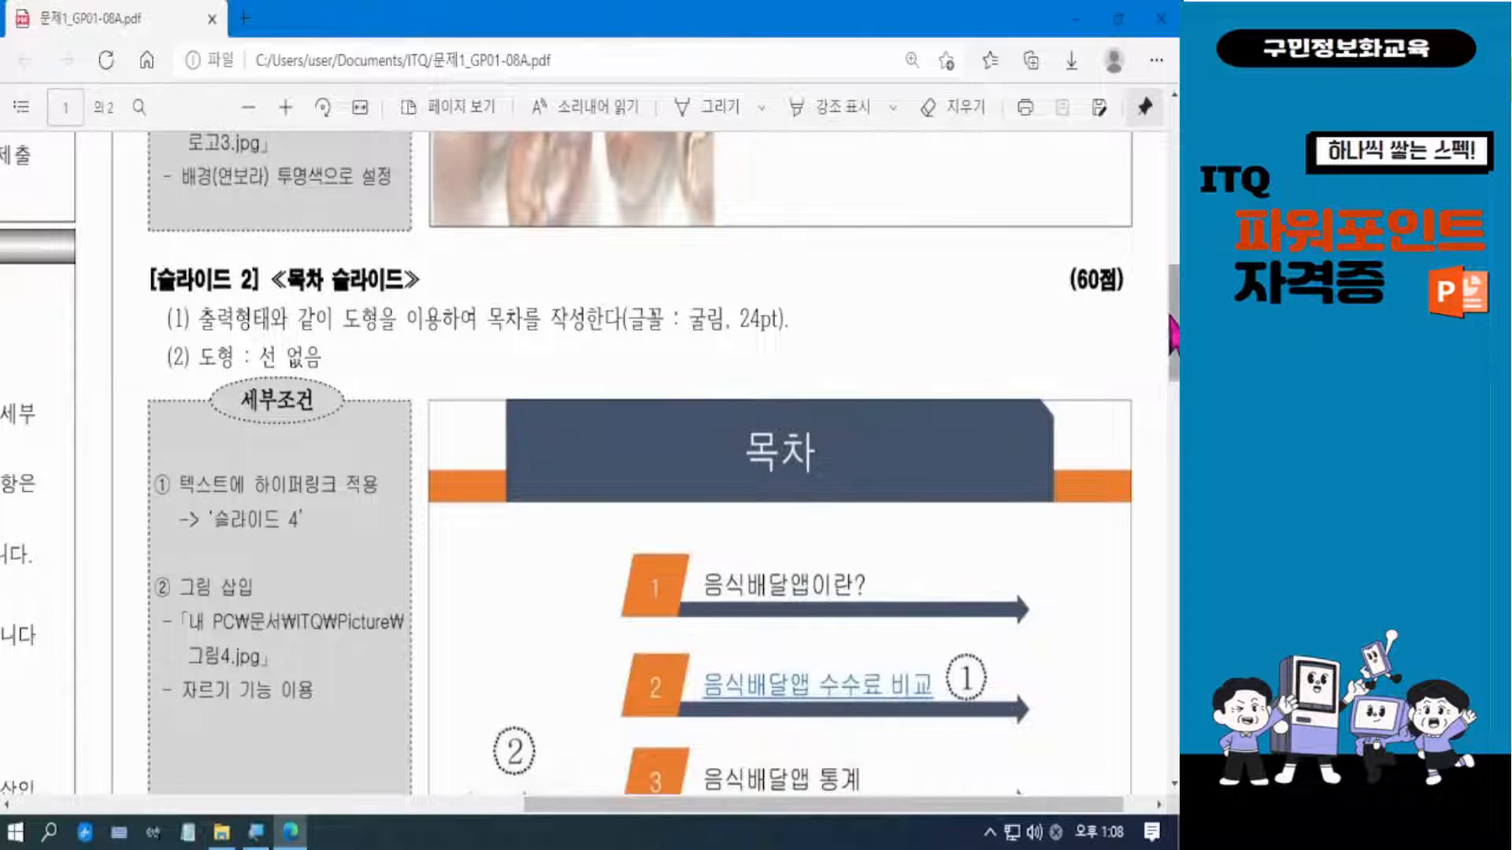
{"action": "scroll", "coordinate": [1173, 335], "scroll_direction": "down", "scroll_amount": 2}
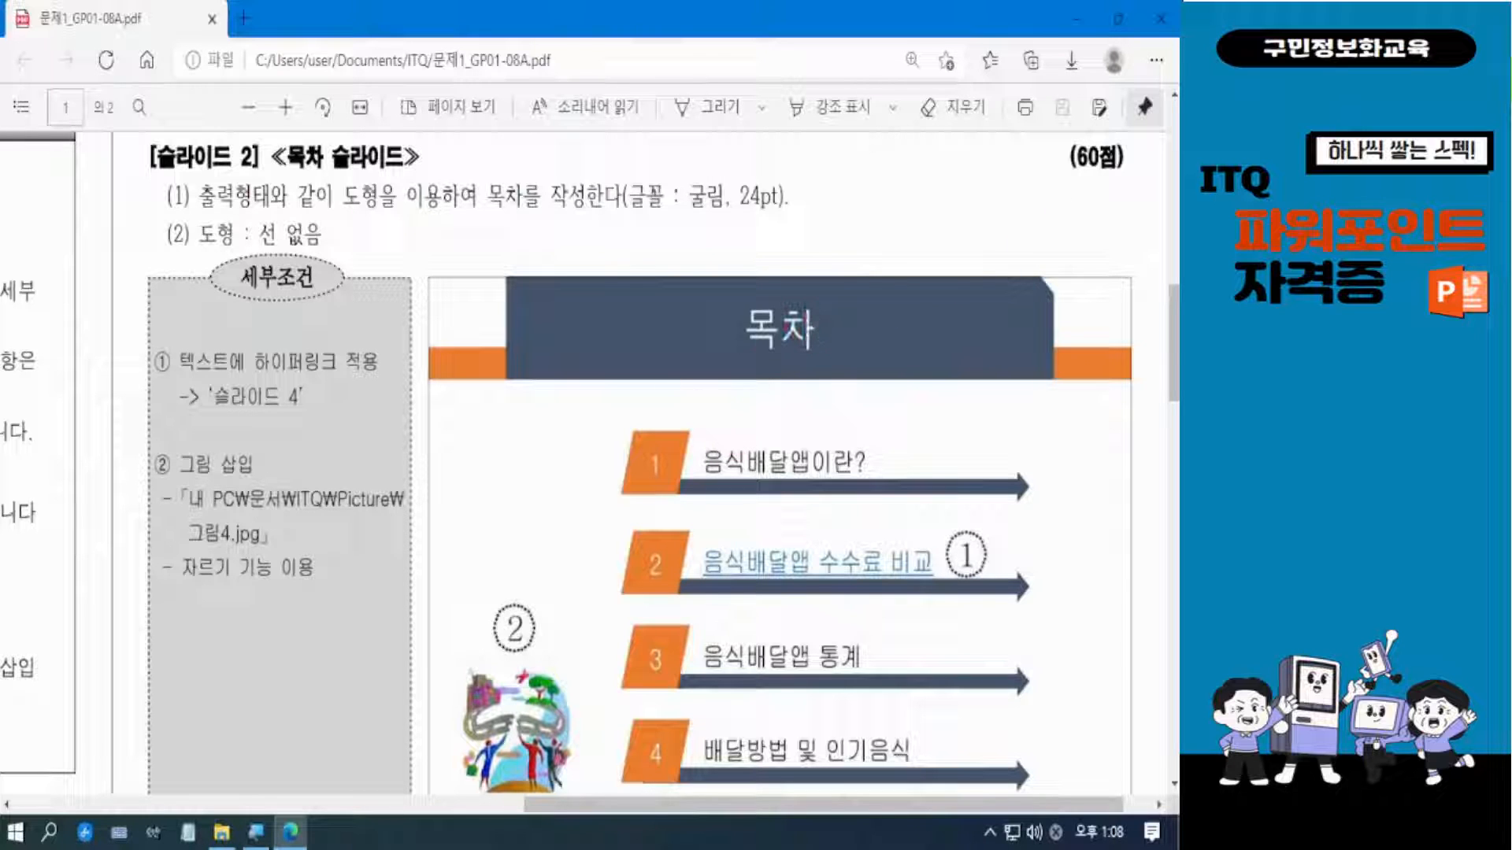
{"action": "mouse_move", "coordinate": [416, 261]}
{"action": "left_mouse_down"}
{"action": "mouse_move", "coordinate": [452, 350]}
{"action": "mouse_move", "coordinate": [627, 424]}
{"action": "mouse_move", "coordinate": [1148, 389]}
{"action": "left_mouse_up"}
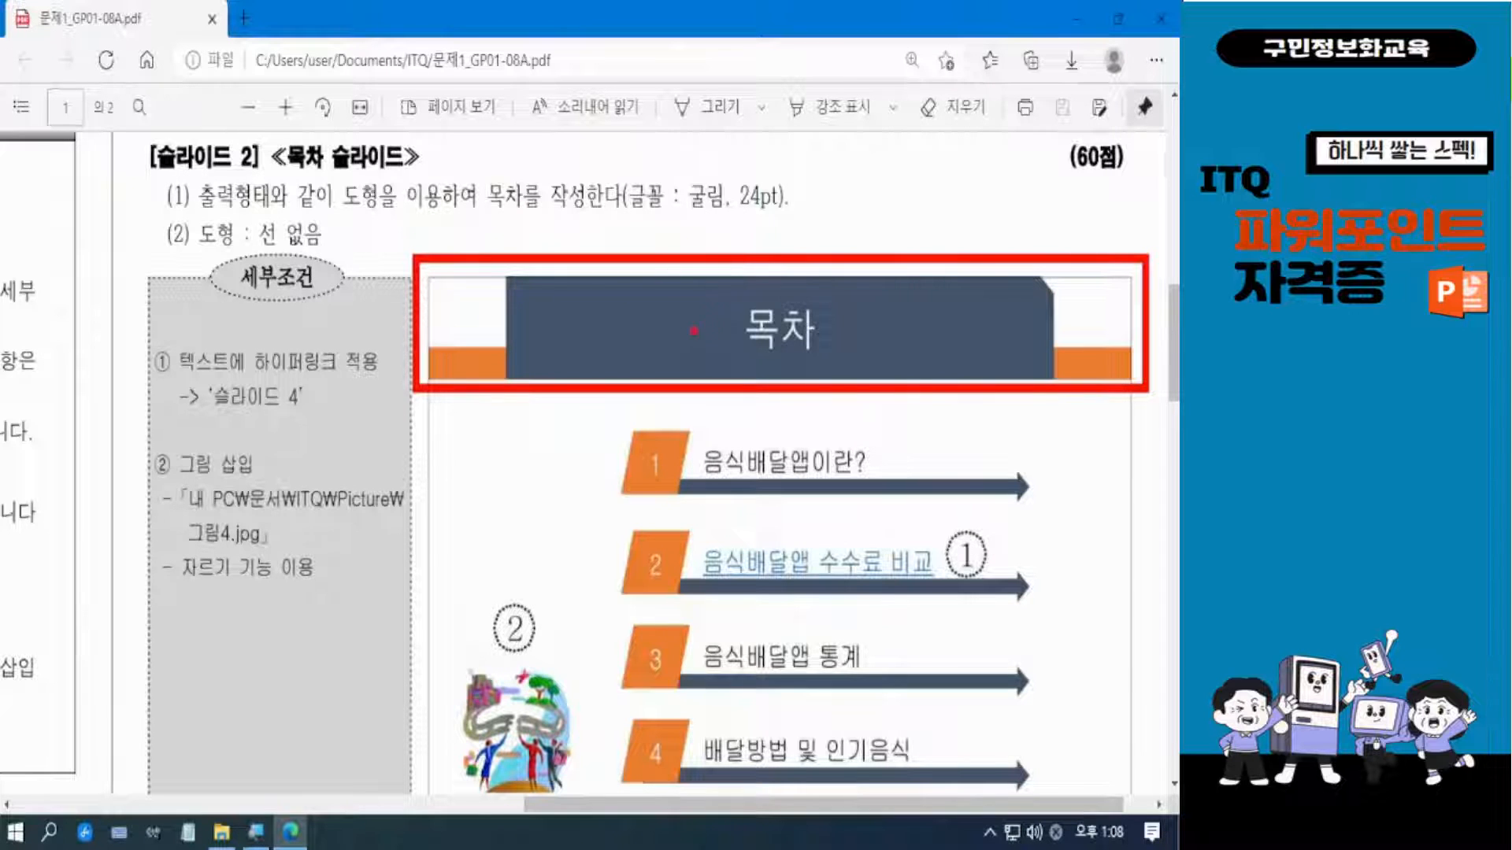
{"action": "key", "text": "Escape"}
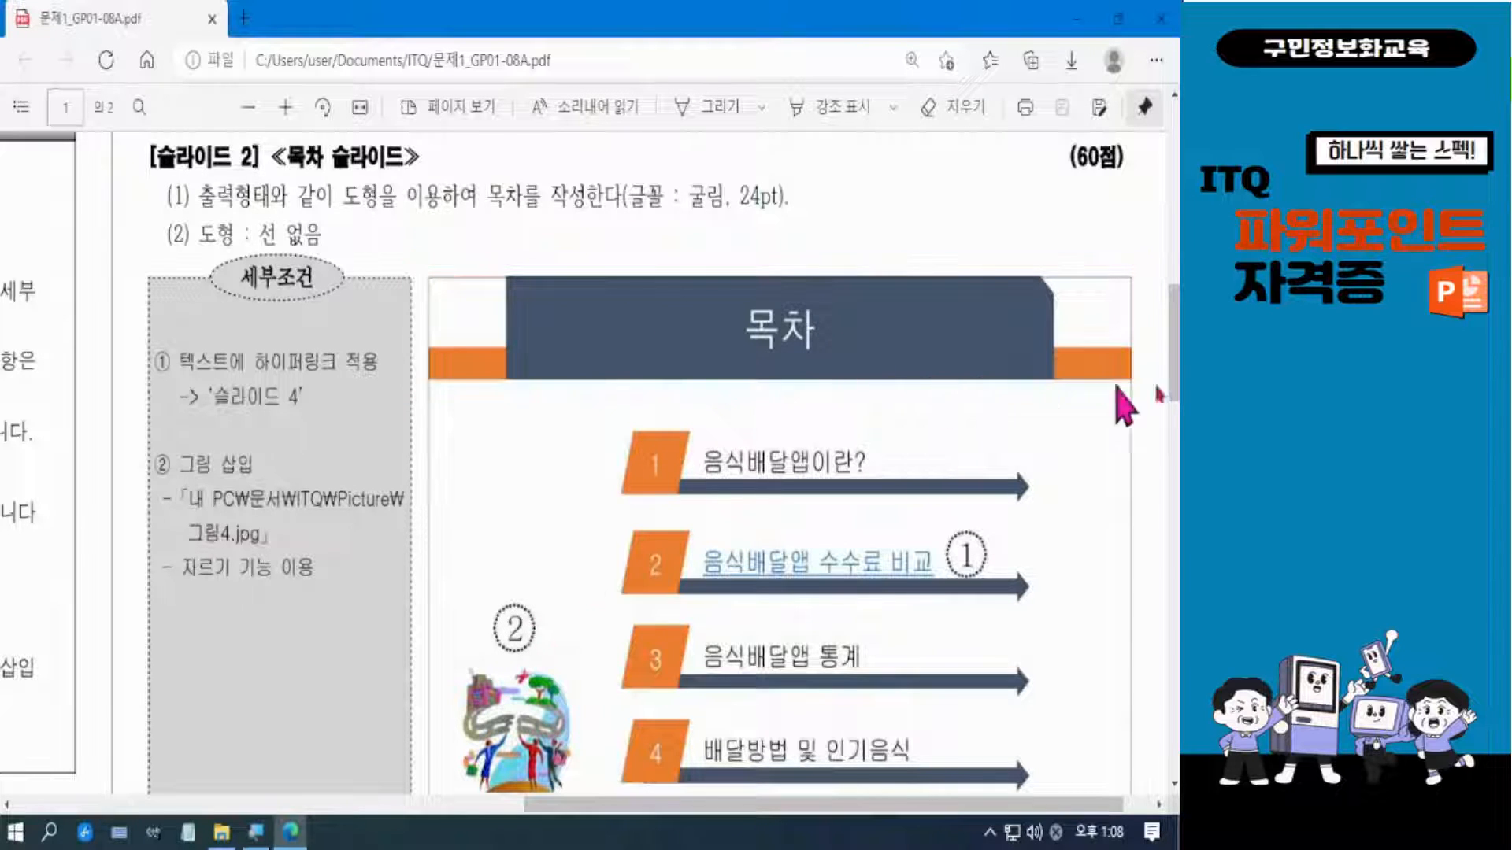
{"action": "scroll", "coordinate": [1175, 407], "scroll_direction": "down", "scroll_amount": 2}
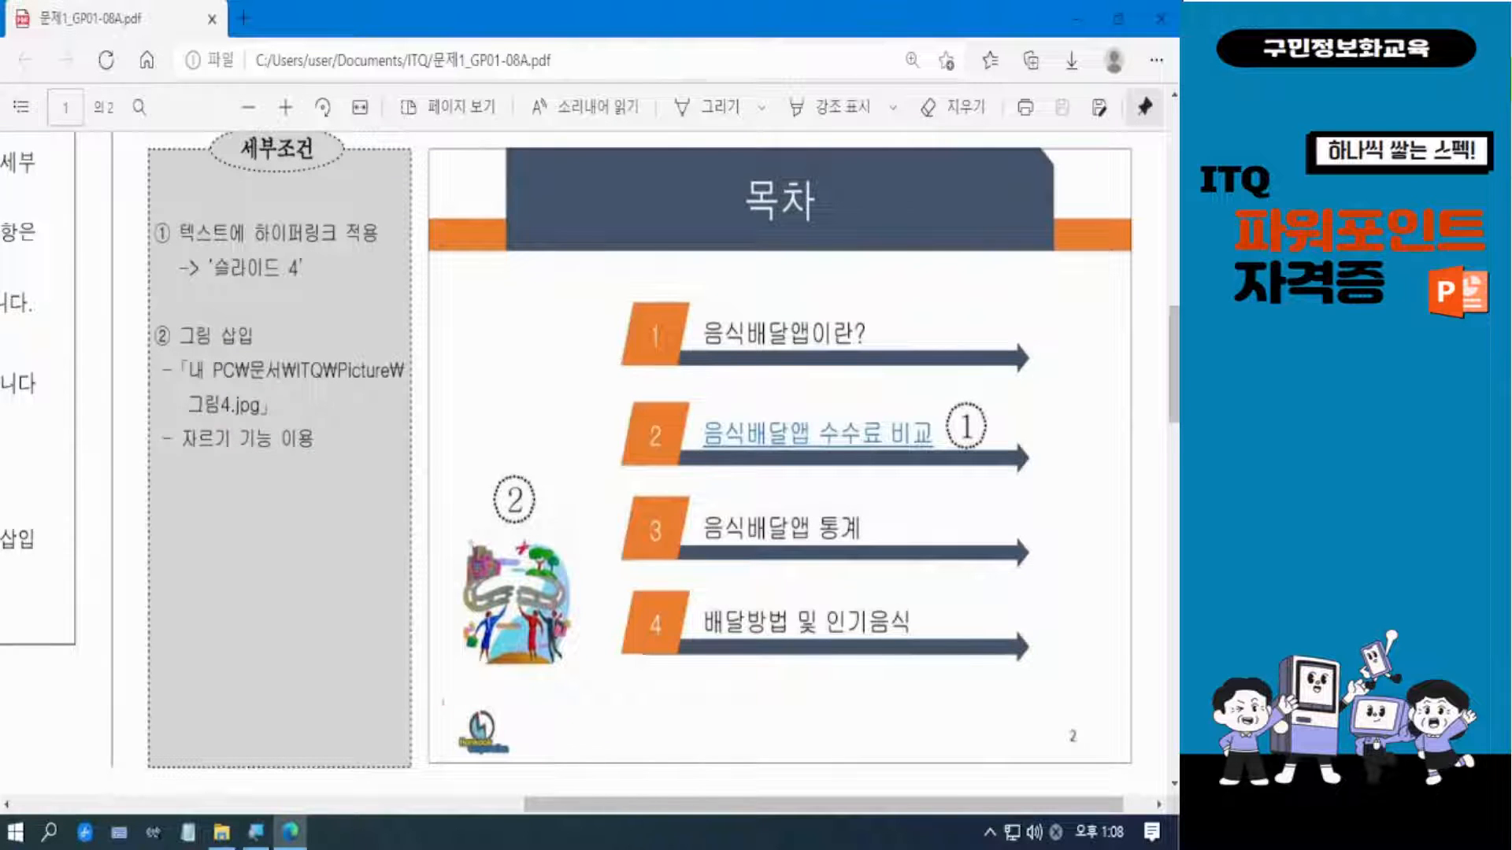
{"action": "left_click_drag", "start_coordinate": [441, 699], "coordinate": [533, 772]}
Launch PowerPoint 2016 with a new blank presentation.
{"action": "left_click", "coordinate": [18, 833]}
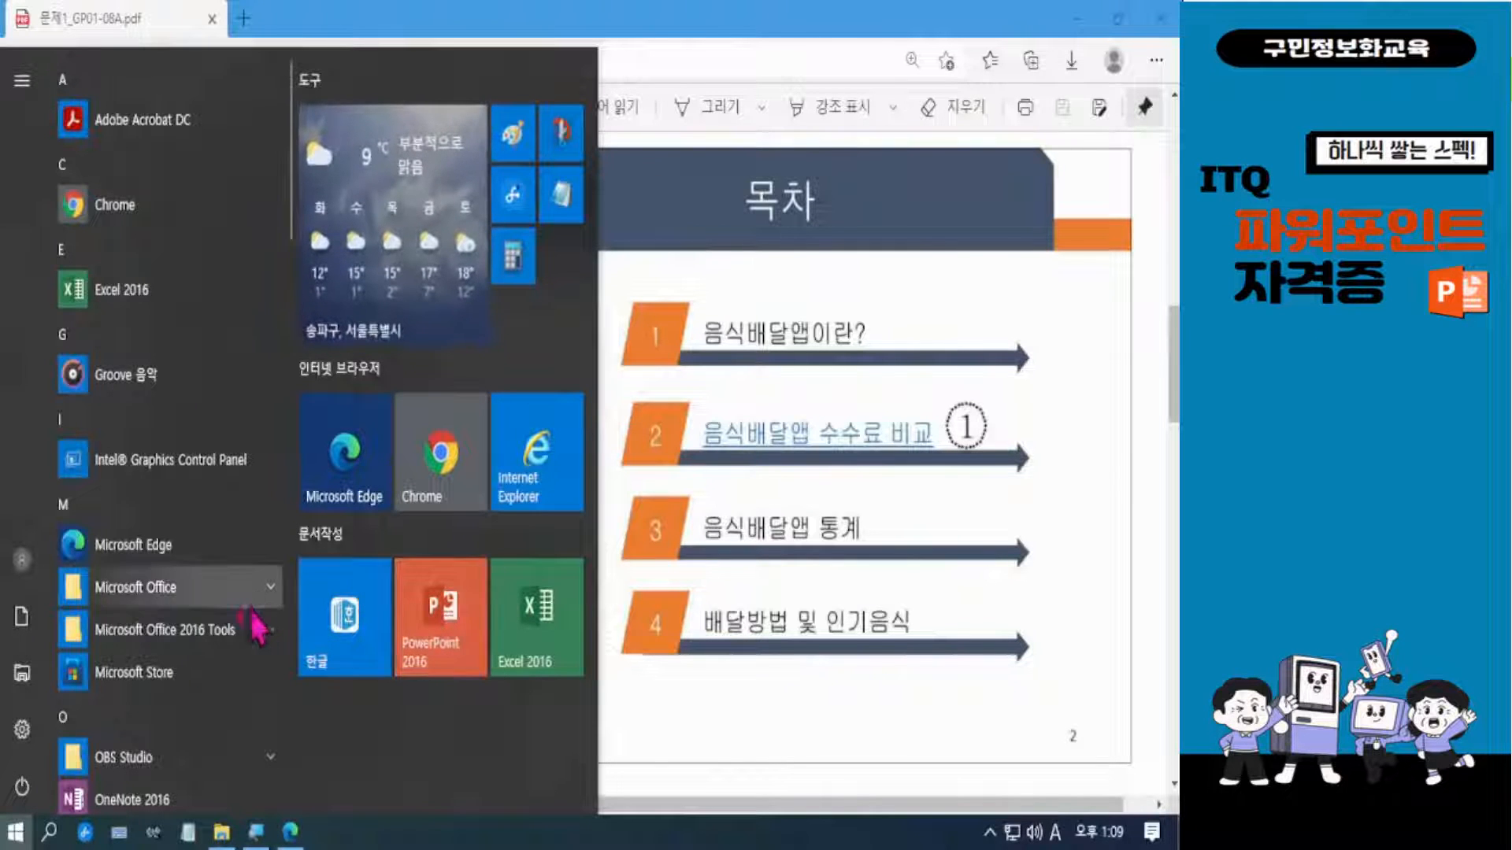
{"action": "left_click", "coordinate": [116, 501]}
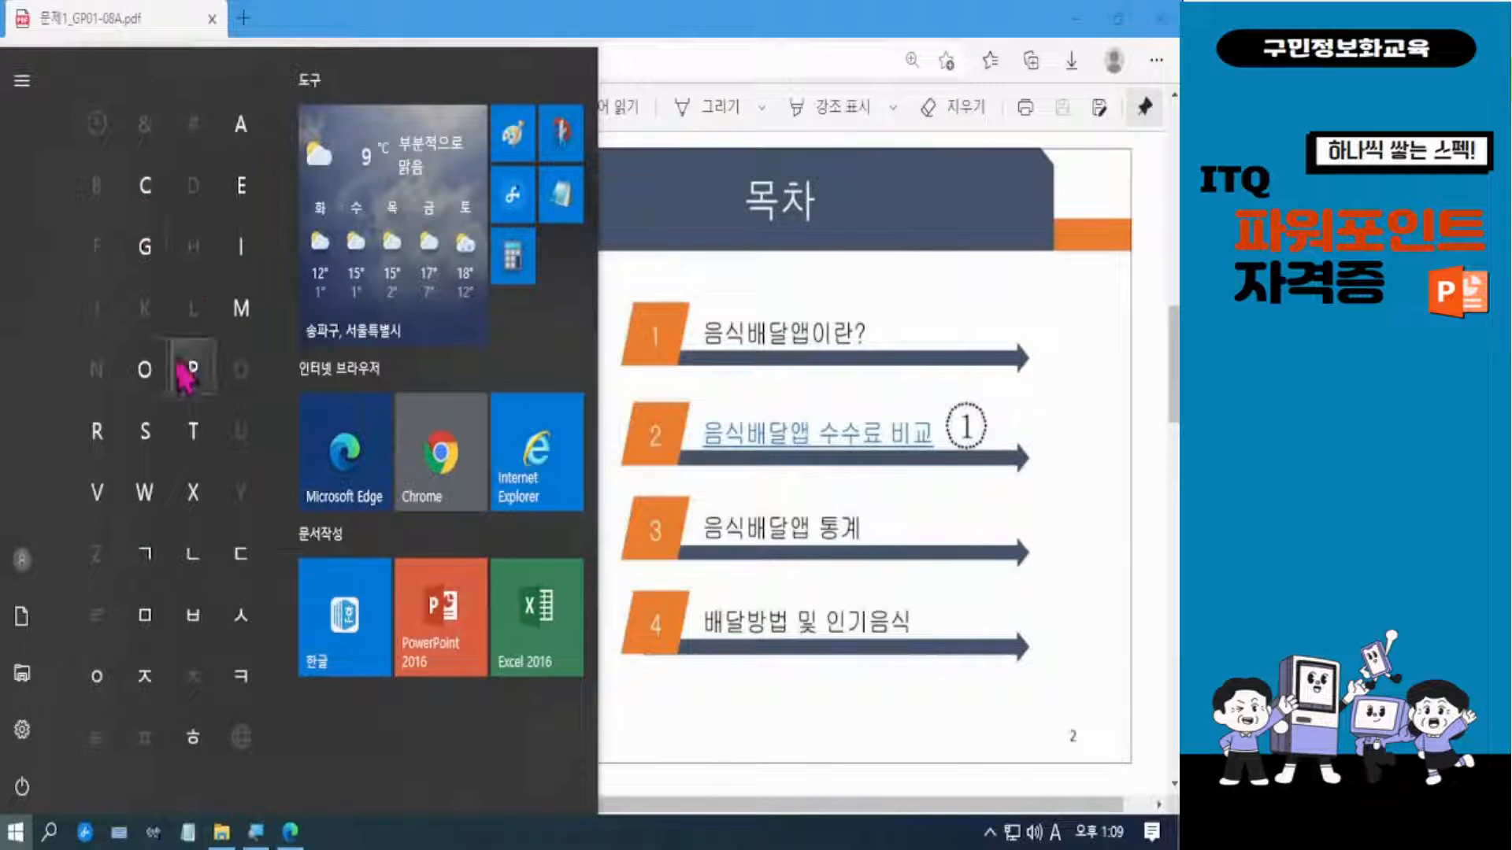
{"action": "left_click", "coordinate": [201, 367]}
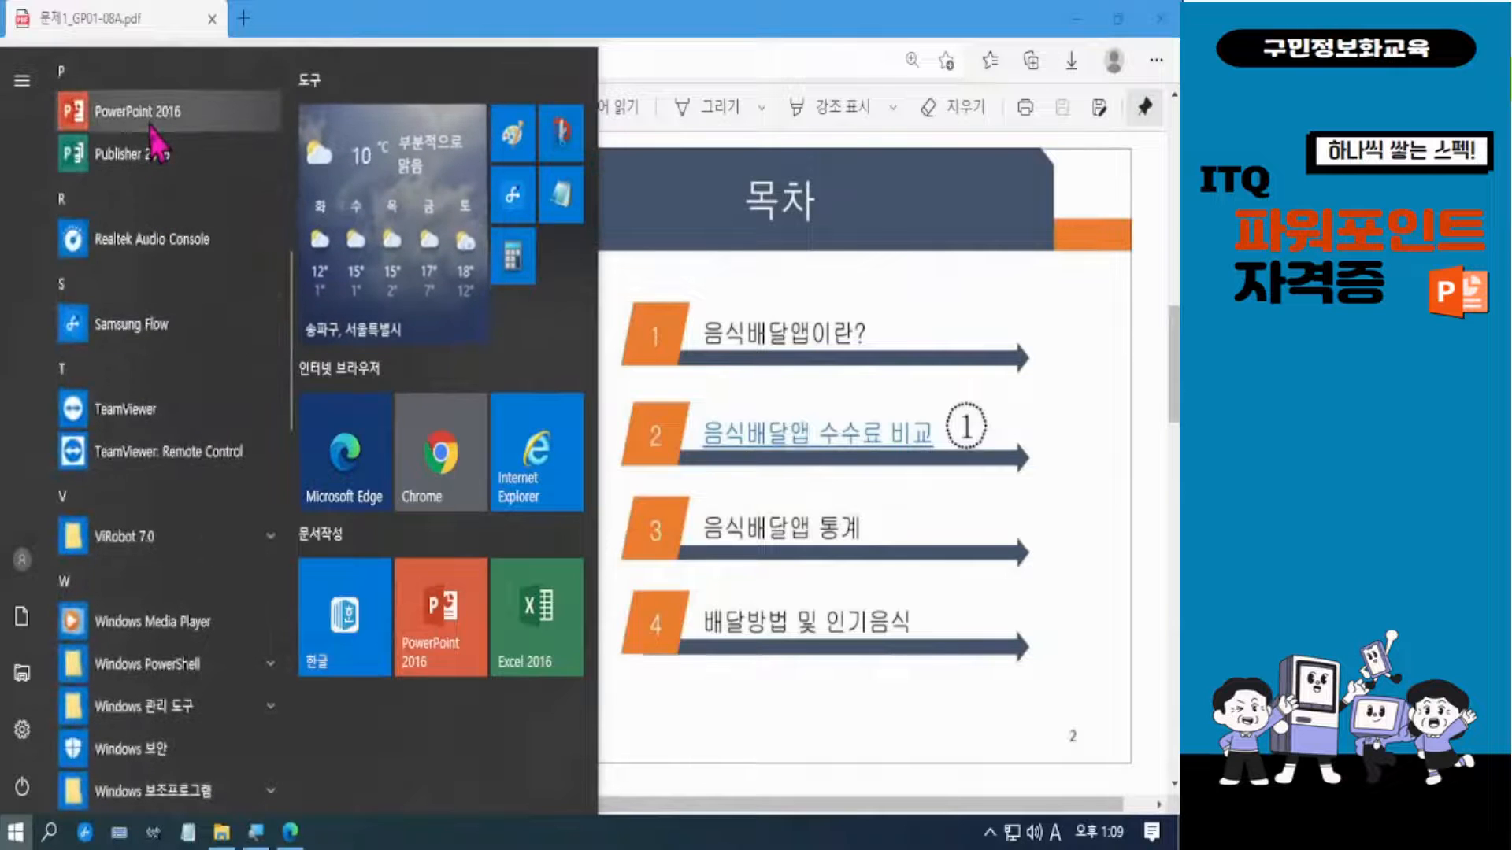
{"action": "left_click", "coordinate": [438, 617]}
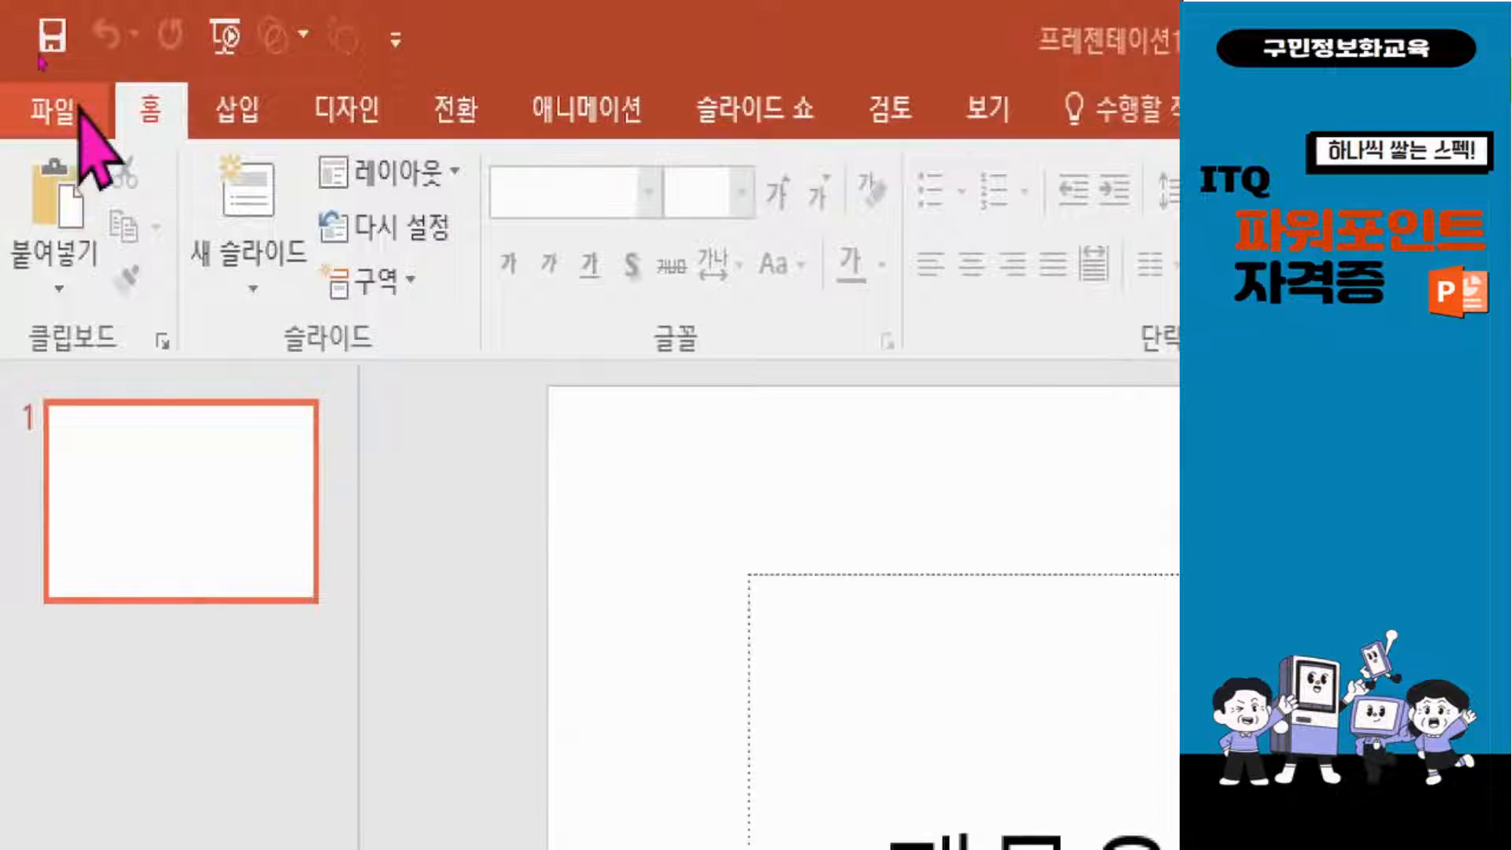
Open the second presentation named with an examinee number and name from the ITQ folder in Documents.
{"action": "left_click", "coordinate": [77, 114]}
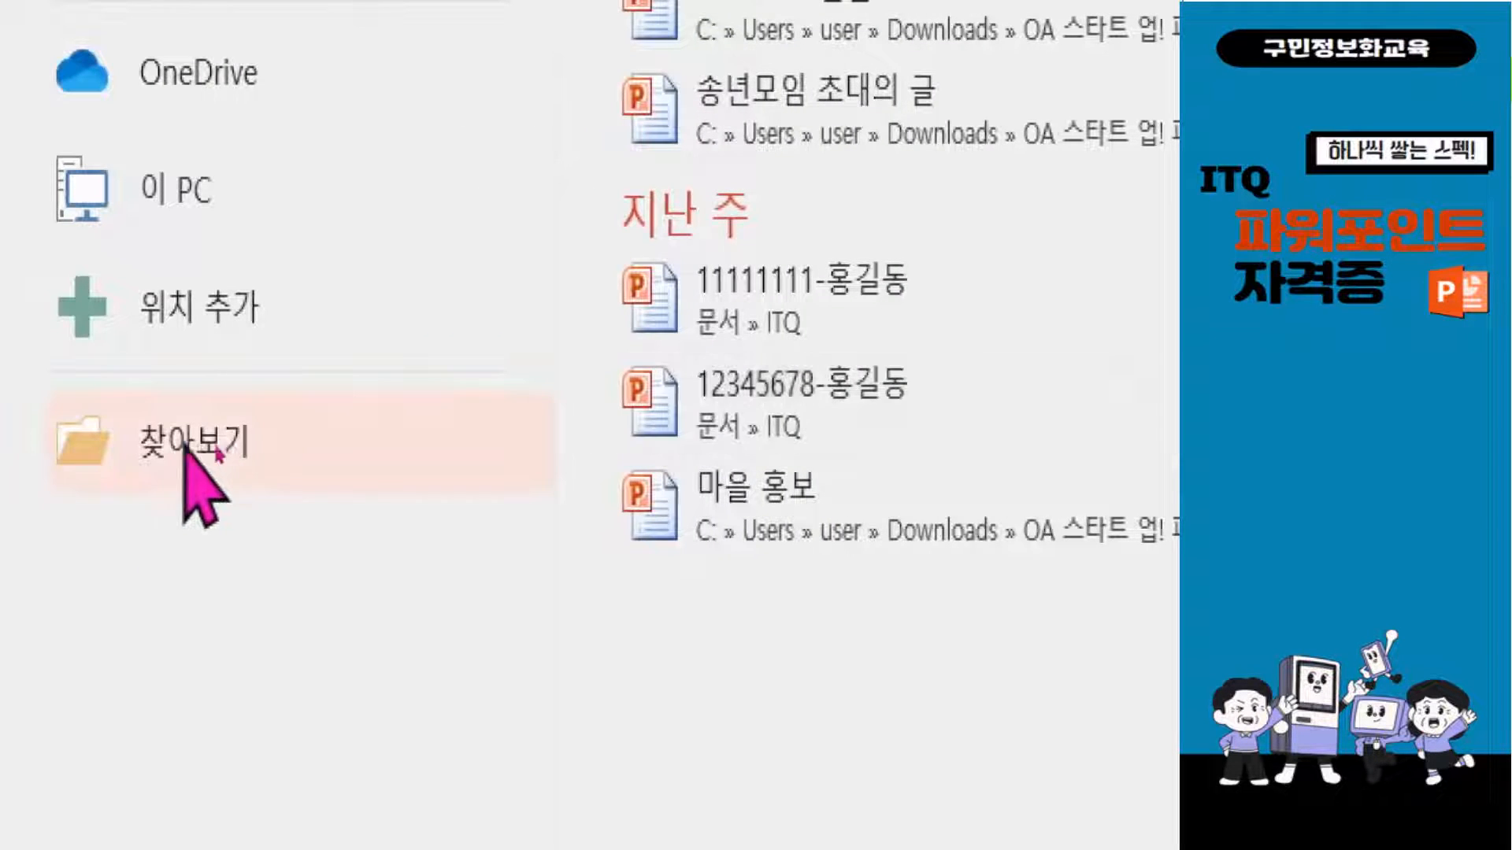
{"action": "left_click", "coordinate": [197, 445]}
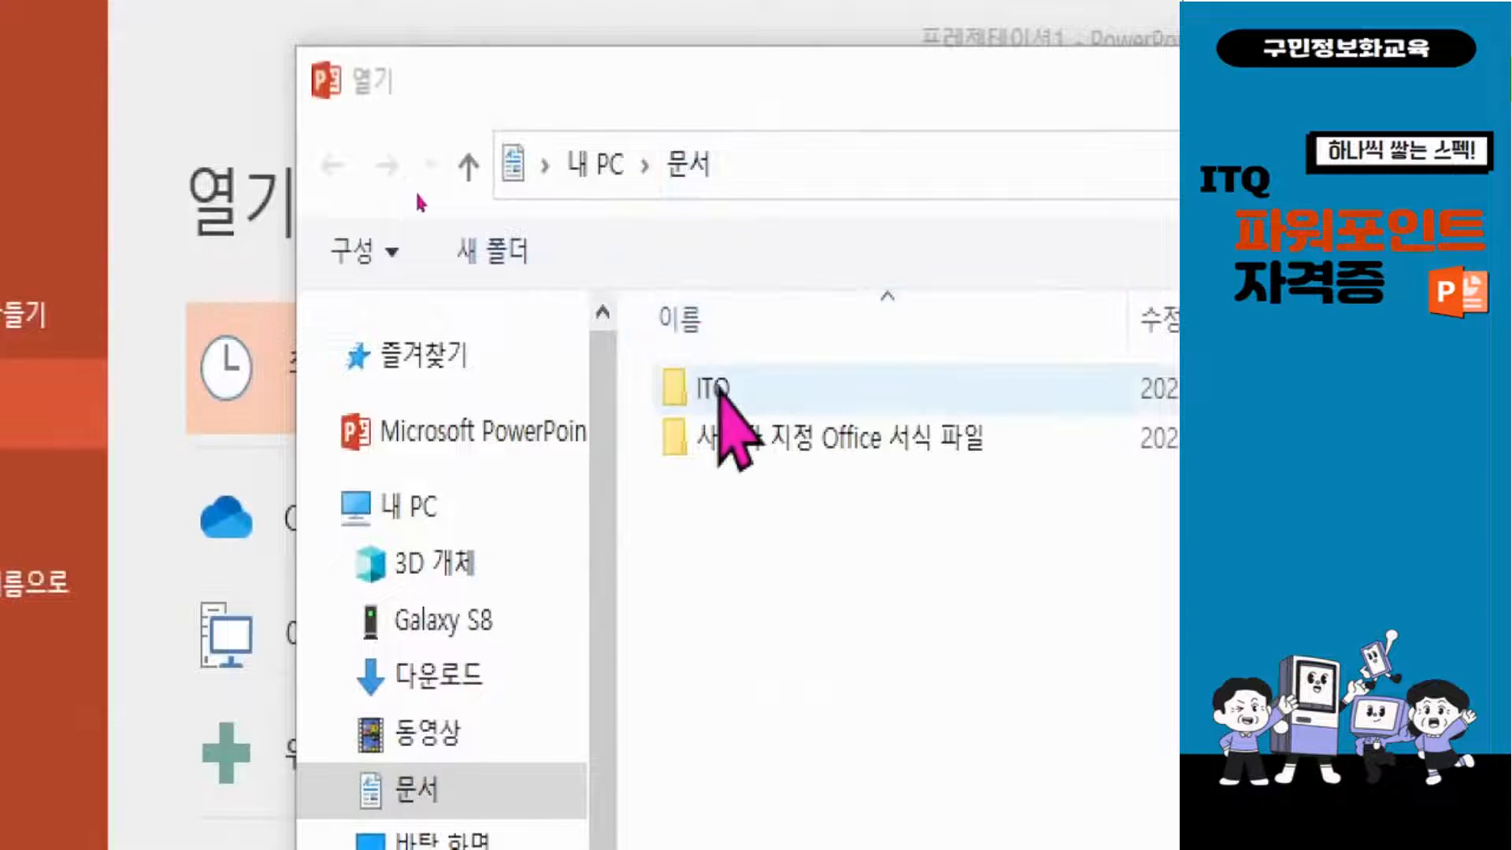
{"action": "double_click", "coordinate": [716, 392]}
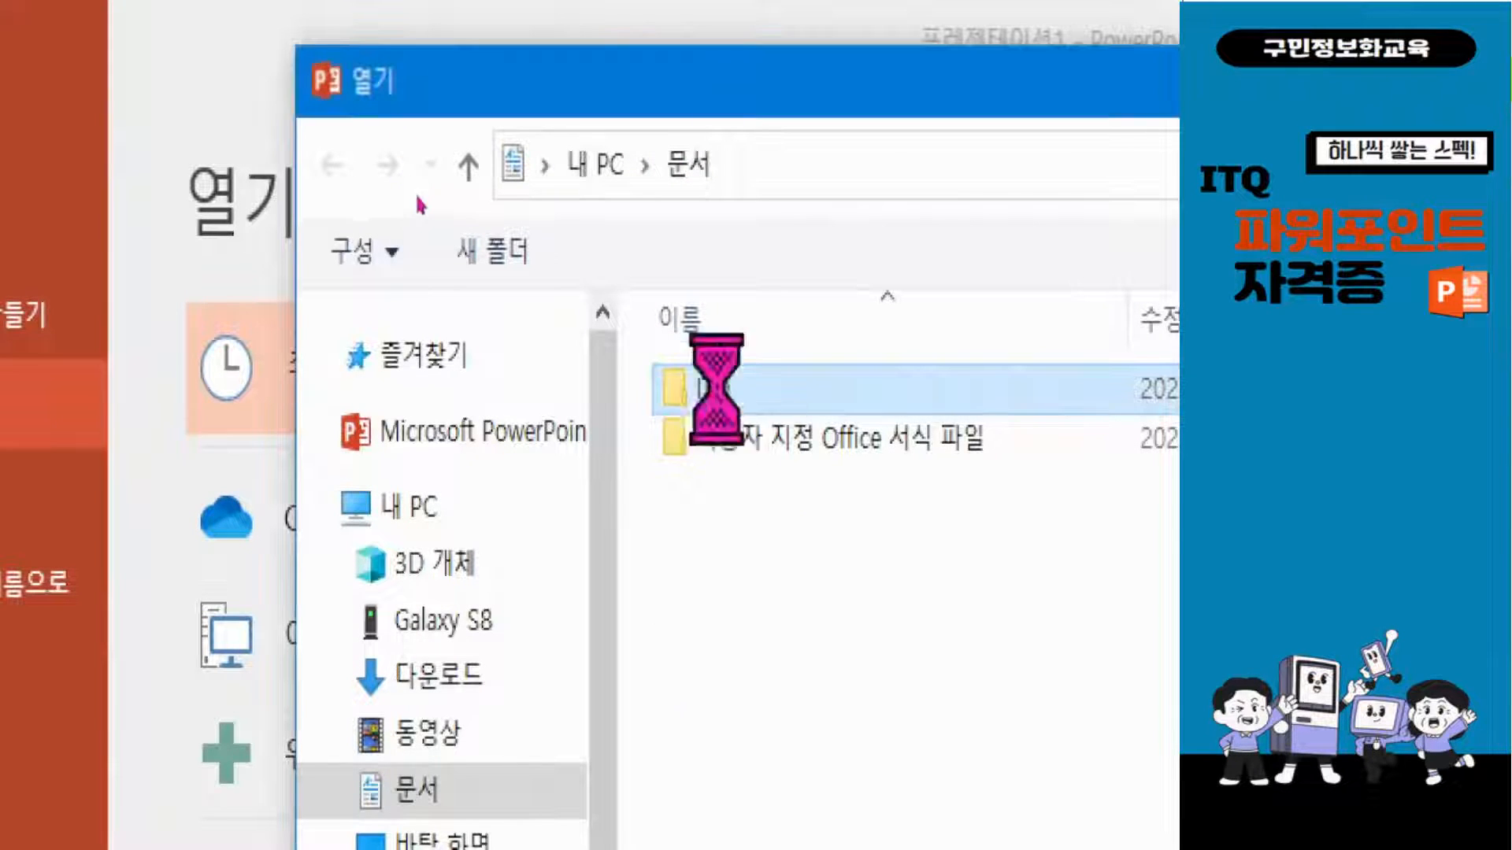
{"action": "left_click", "coordinate": [765, 551]}
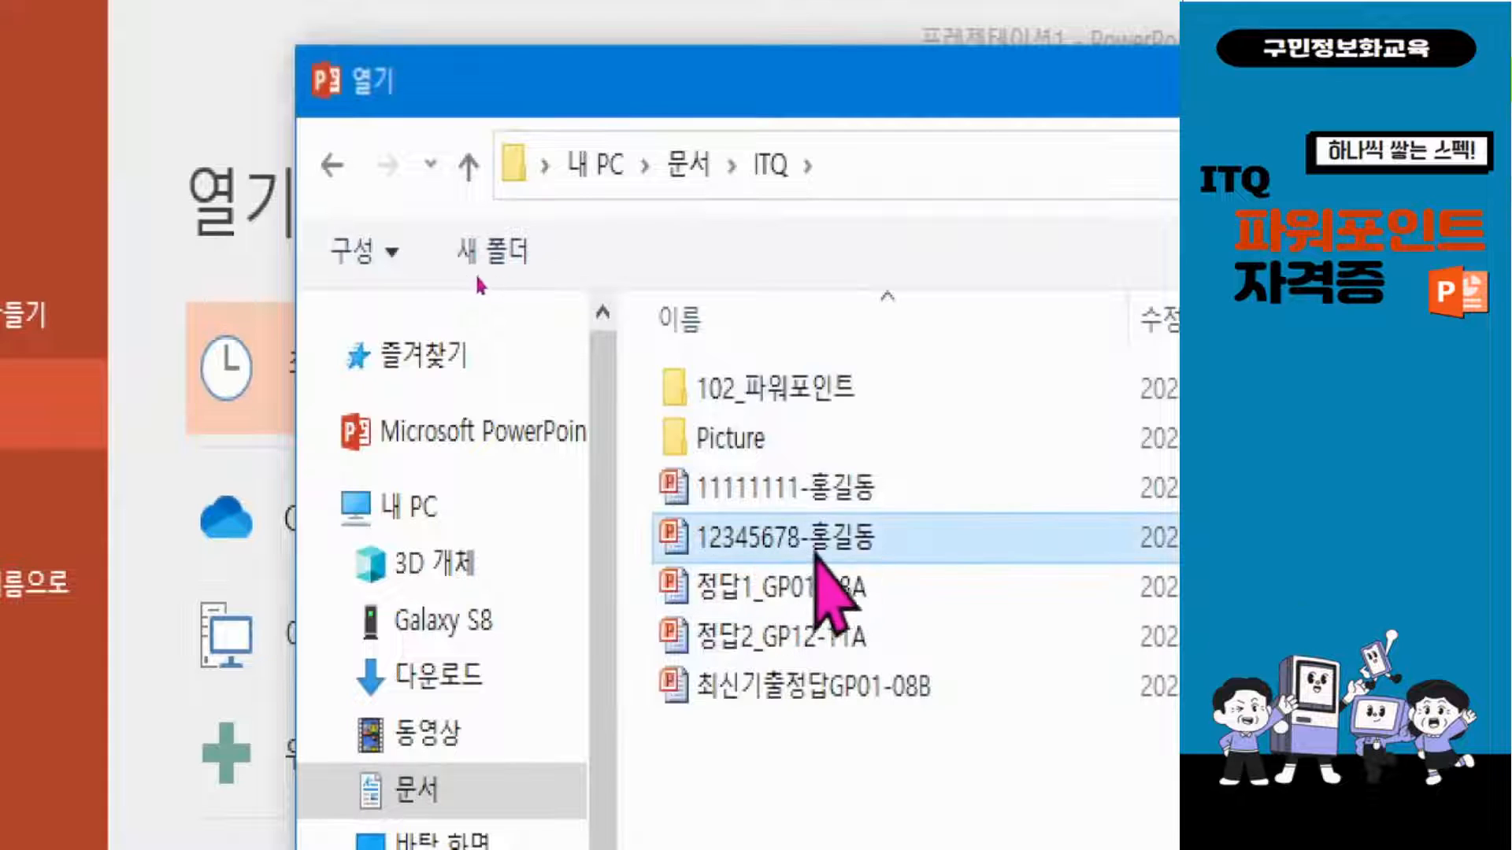
{"action": "double_click", "coordinate": [735, 542]}
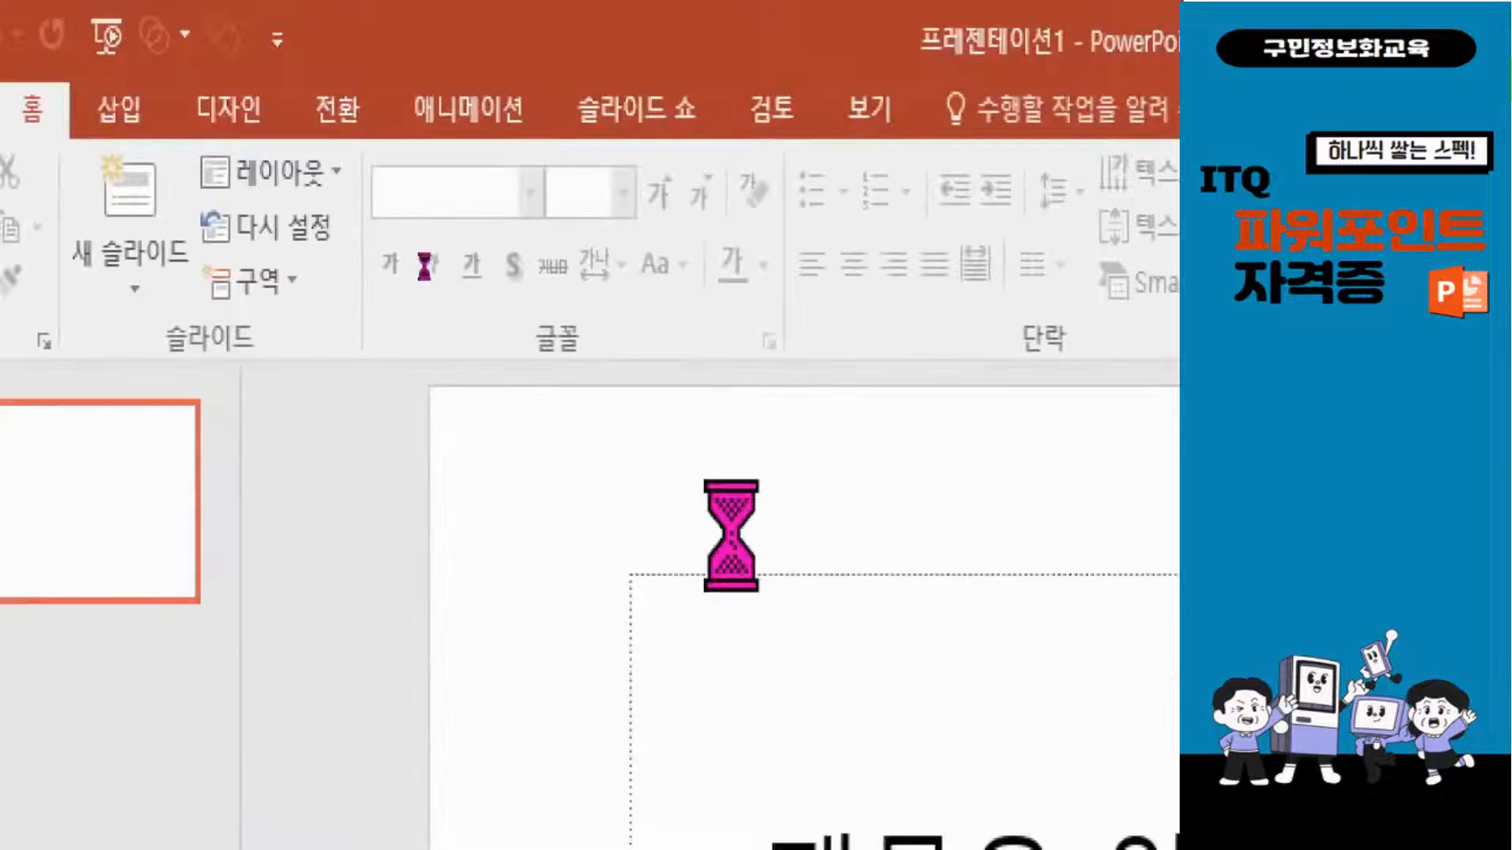
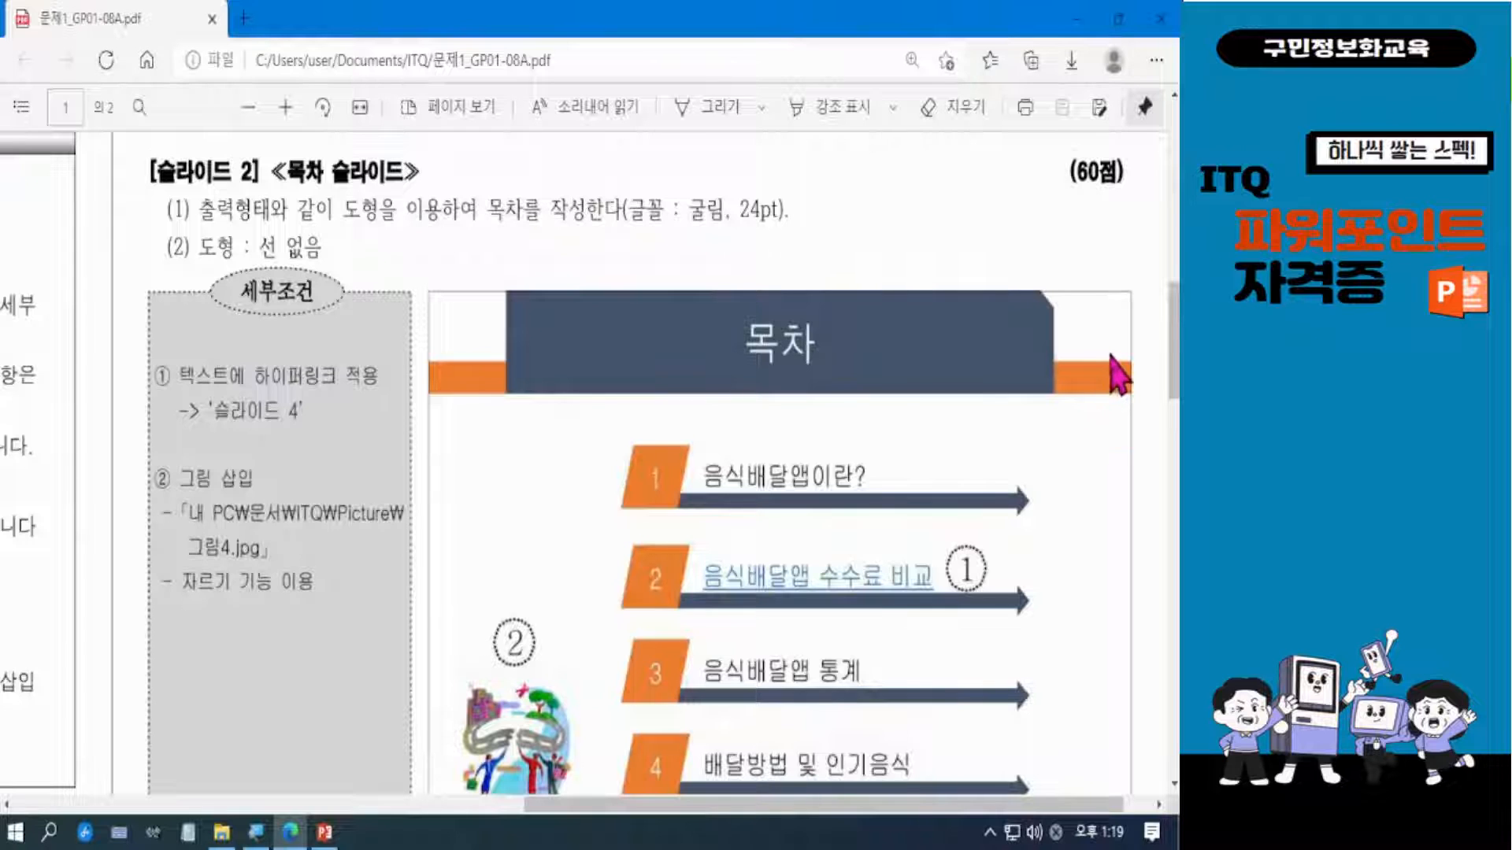
Review the title shapes on the exam PDF's slide 2 sample and switch to the open PowerPoint presentation.
{"action": "scroll", "coordinate": [1116, 378], "scroll_direction": "down", "scroll_amount": 2}
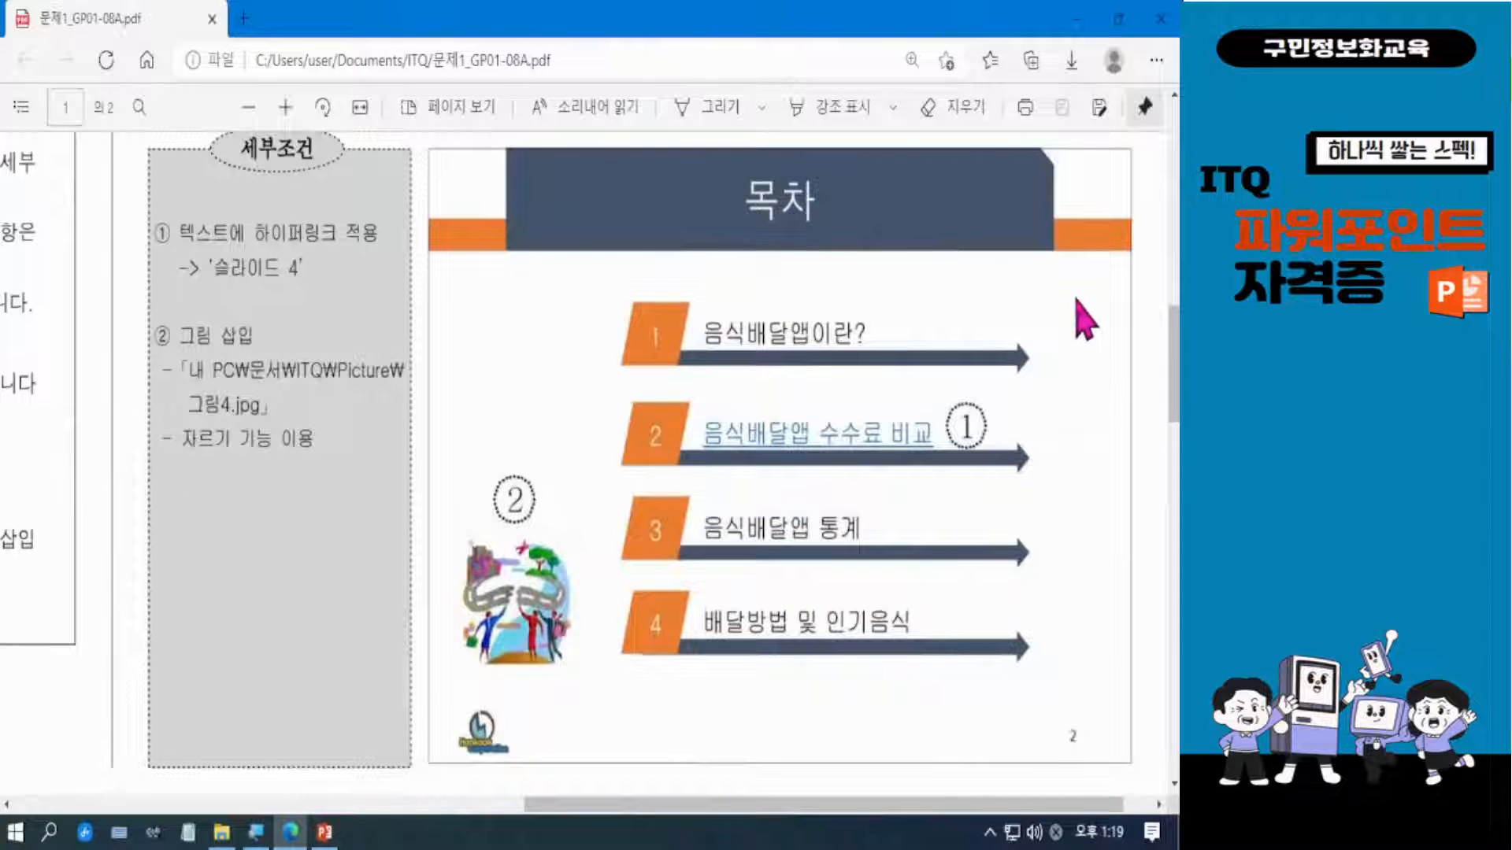
{"action": "scroll", "coordinate": [1172, 347], "scroll_direction": "up", "scroll_amount": 1}
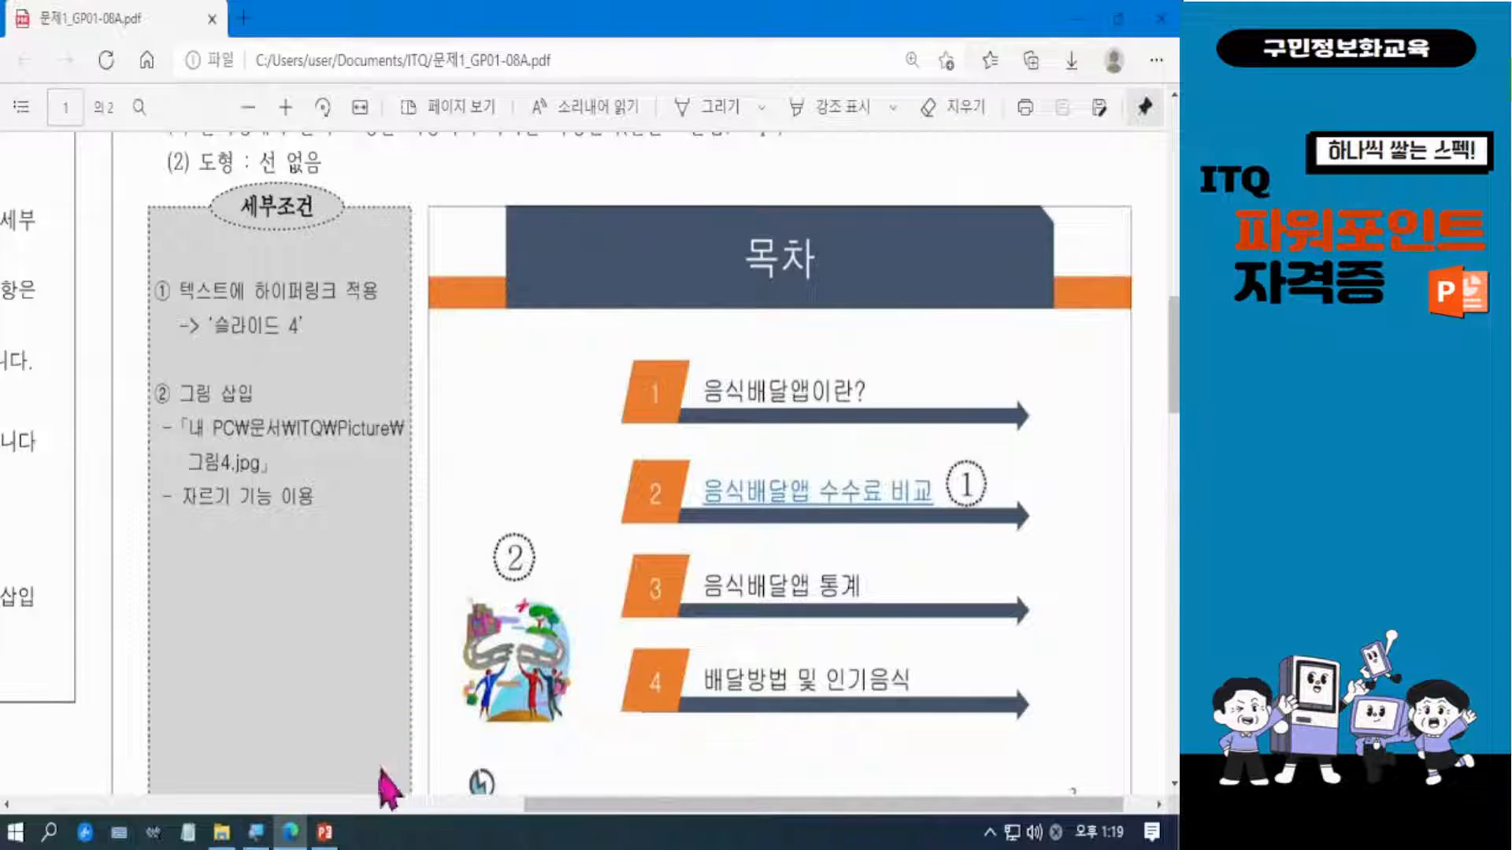
{"action": "mouse_move", "coordinate": [324, 841]}
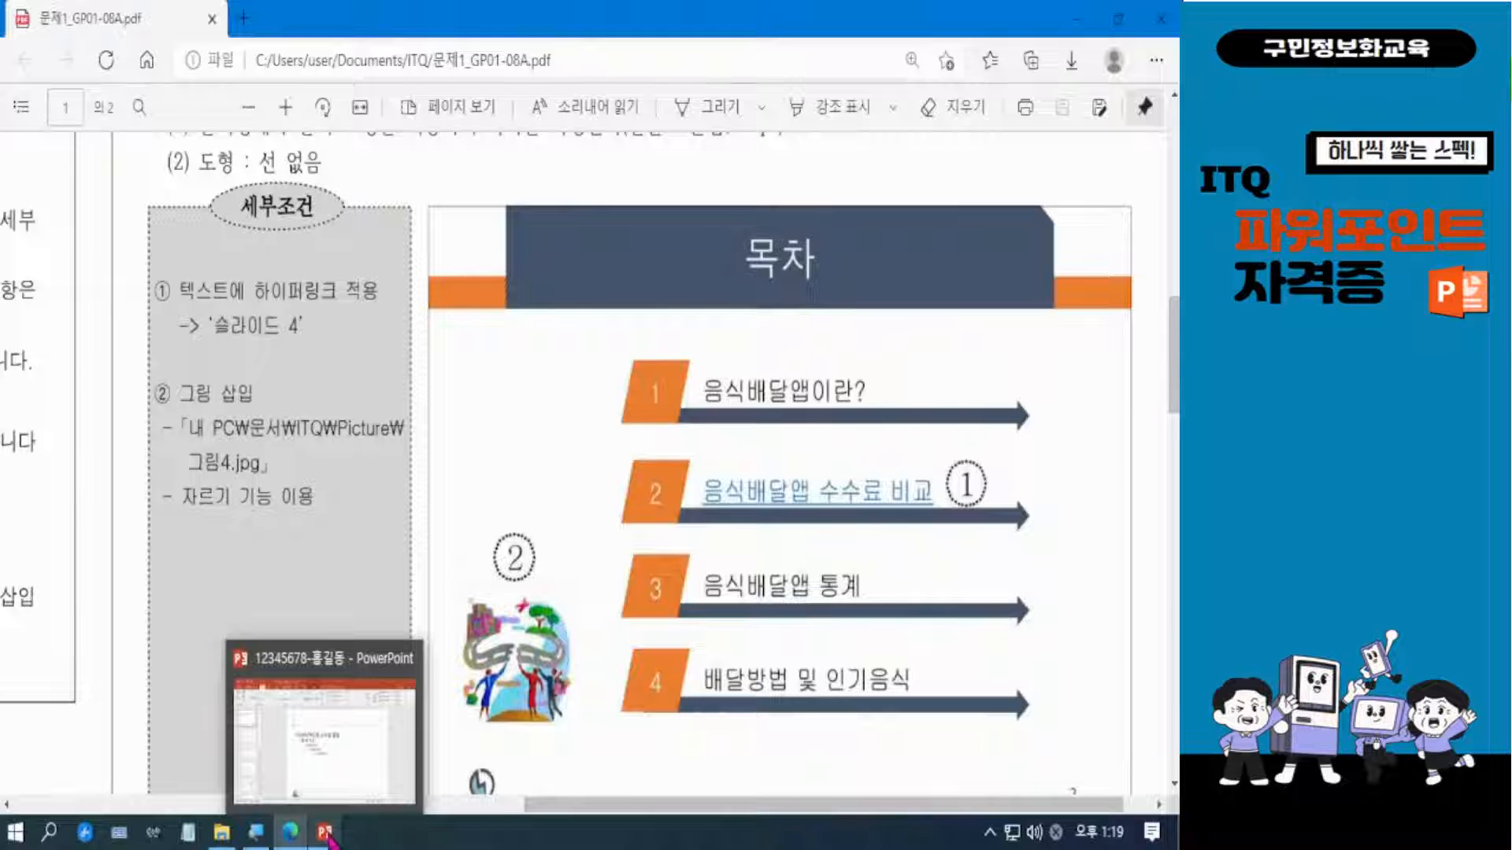
{"action": "left_click", "coordinate": [324, 834]}
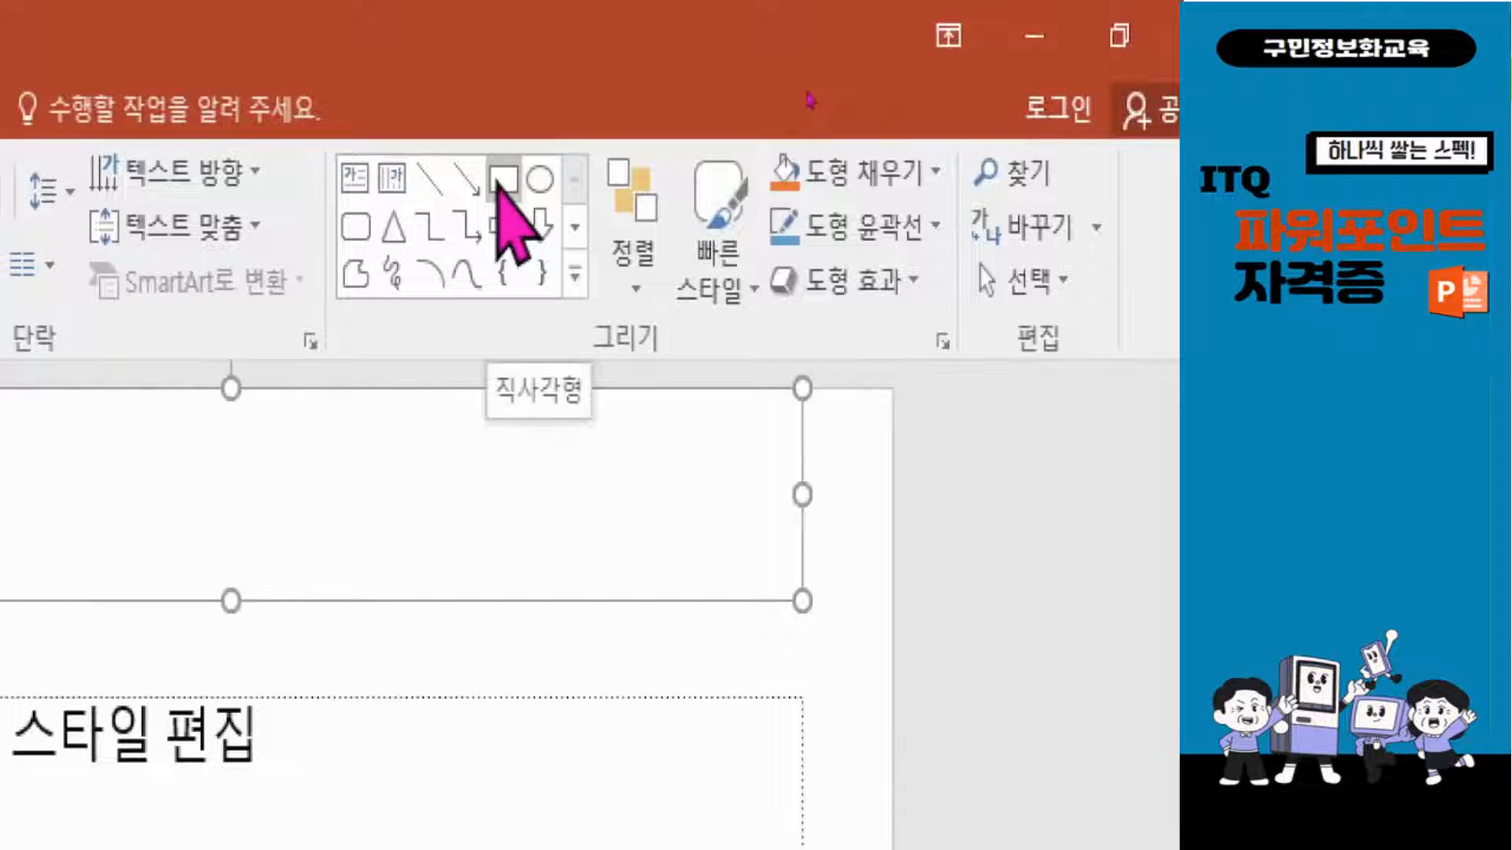
Draw a thin rectangle across the slide master's full width, about 27.5 cm by 1.1 cm, along the title placeholder's lower edge.
{"action": "left_click", "coordinate": [575, 272]}
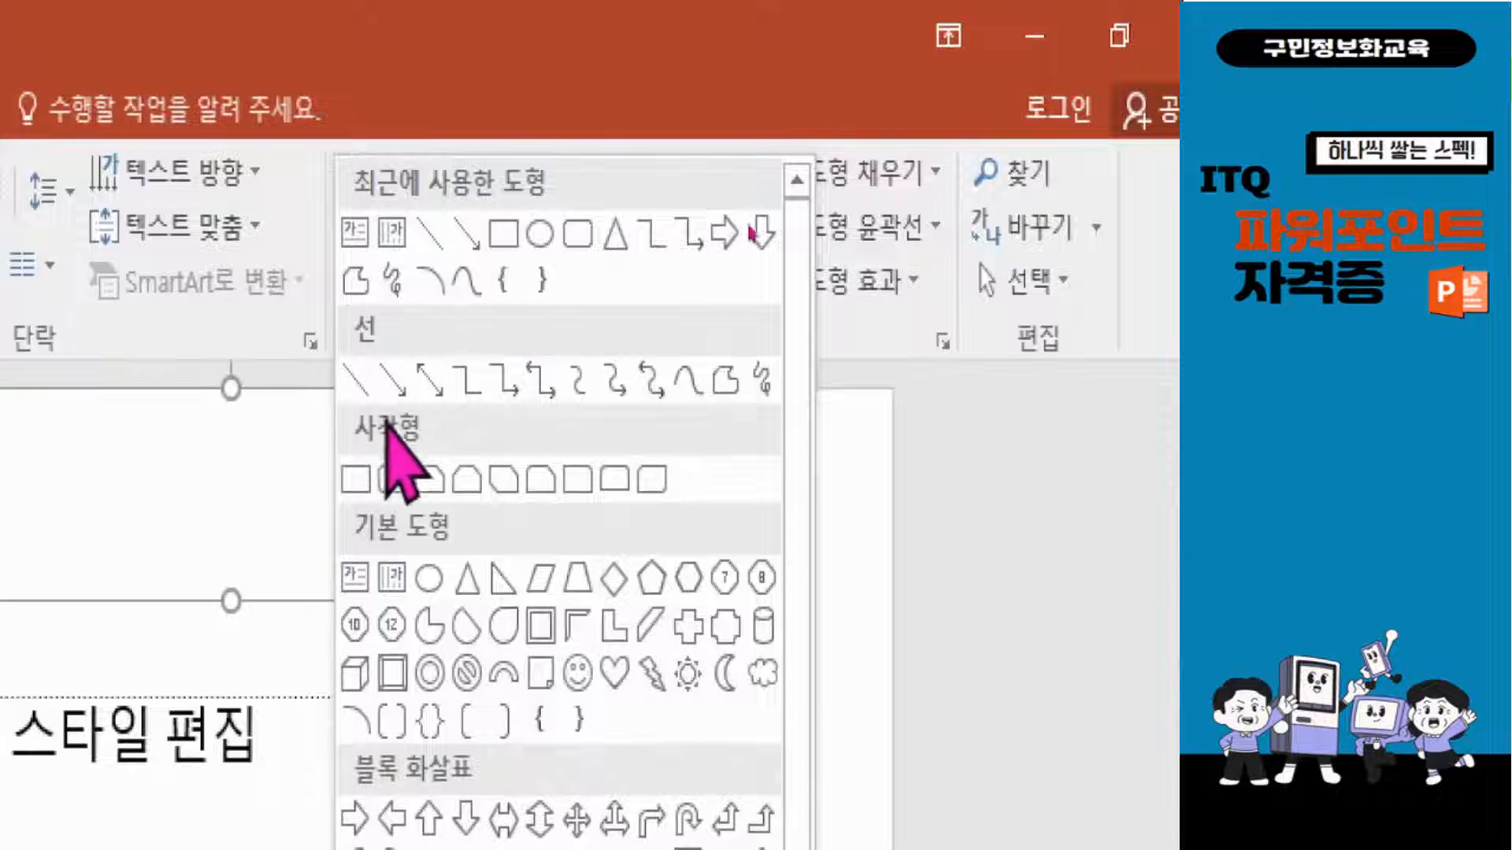
{"action": "left_click", "coordinate": [355, 479]}
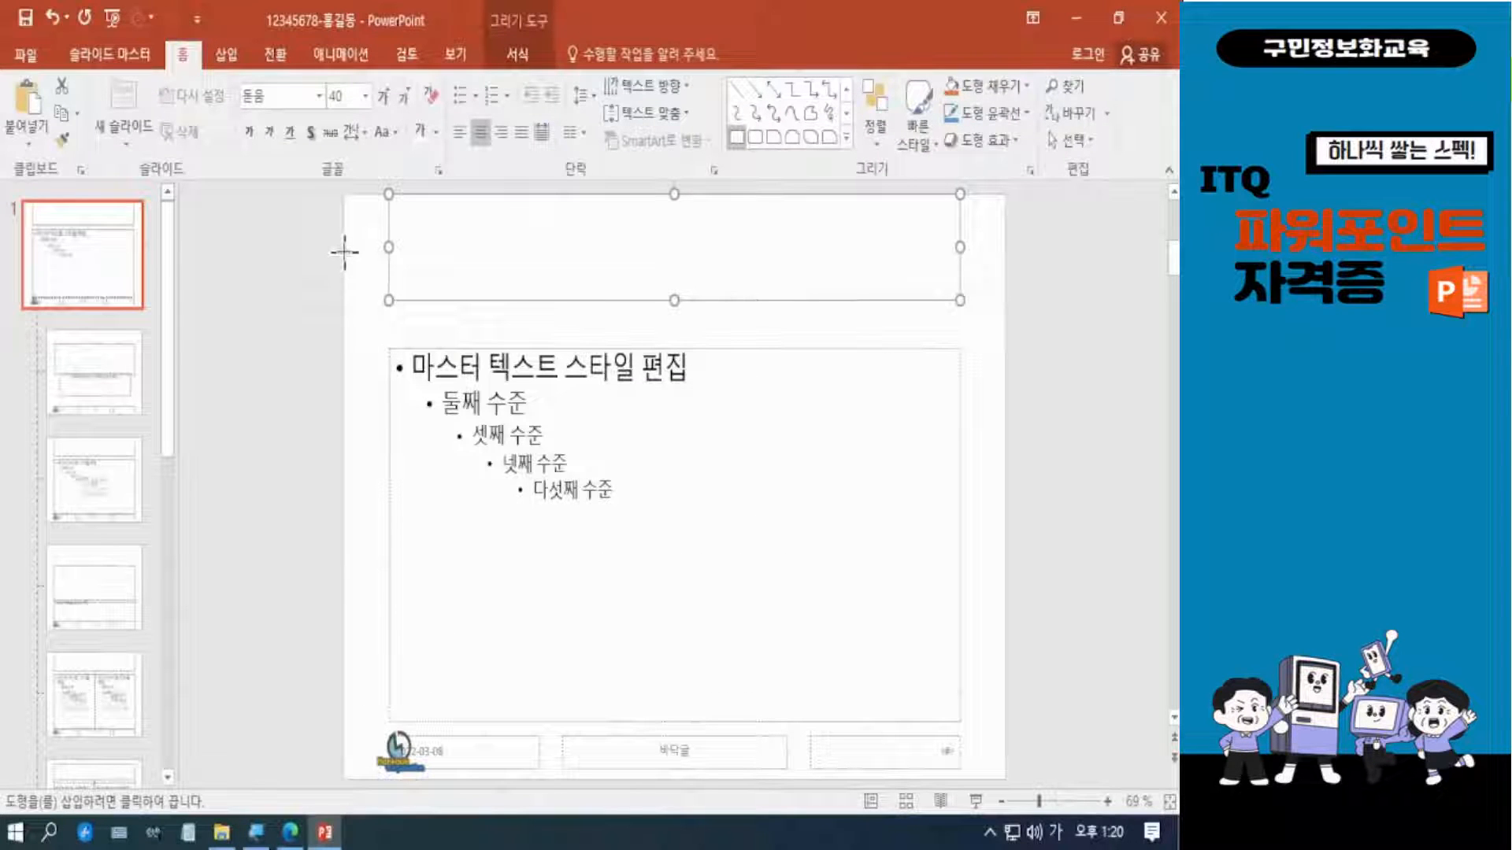
{"action": "mouse_move", "coordinate": [344, 252]}
{"action": "left_mouse_down"}
{"action": "mouse_move", "coordinate": [607, 283]}
{"action": "mouse_move", "coordinate": [1006, 300]}
{"action": "left_mouse_up"}
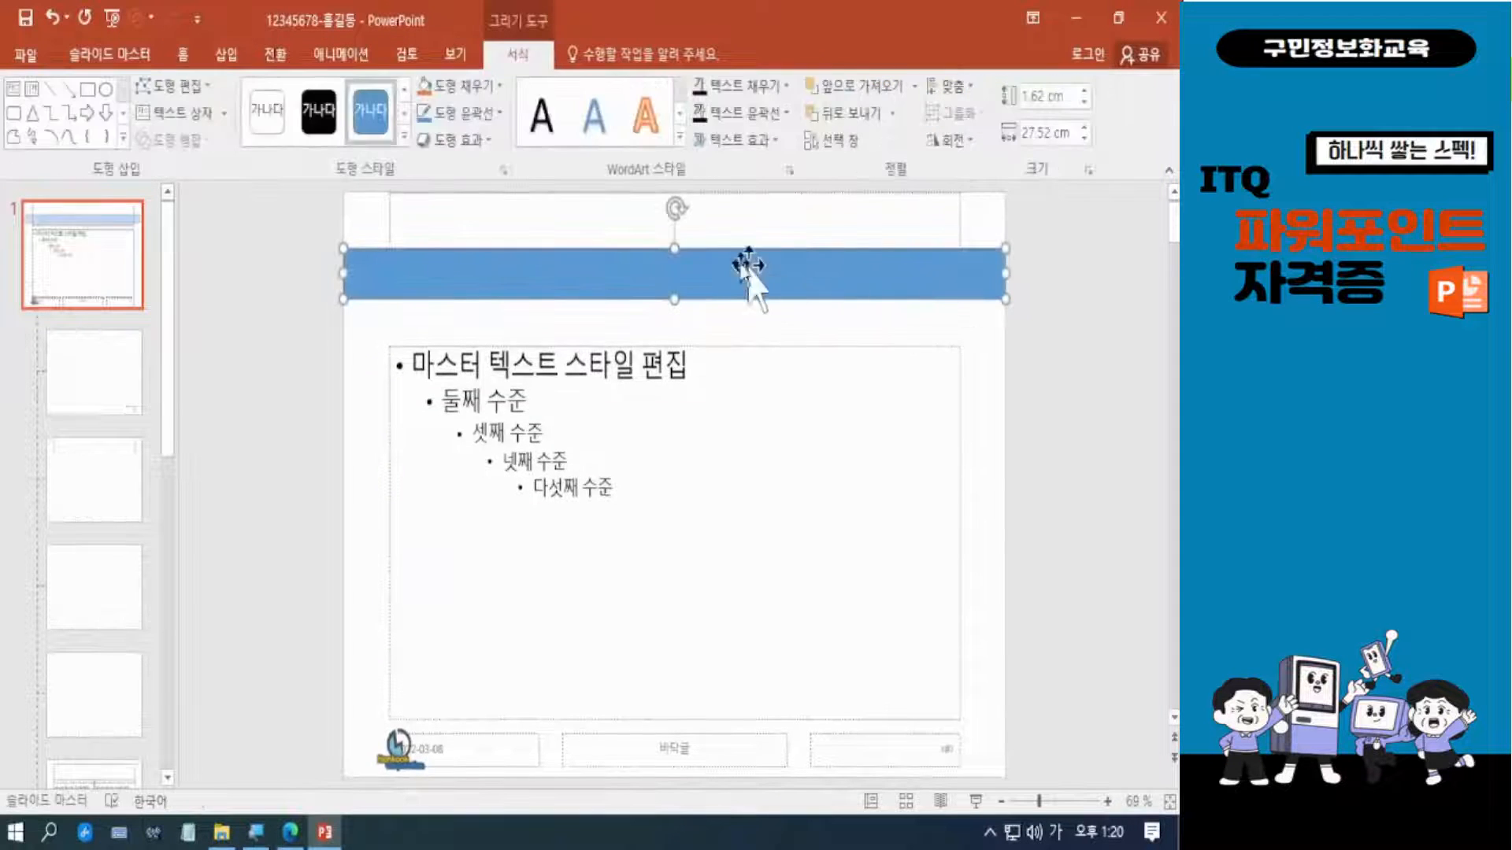
{"action": "left_click_drag", "start_coordinate": [669, 252], "coordinate": [676, 263]}
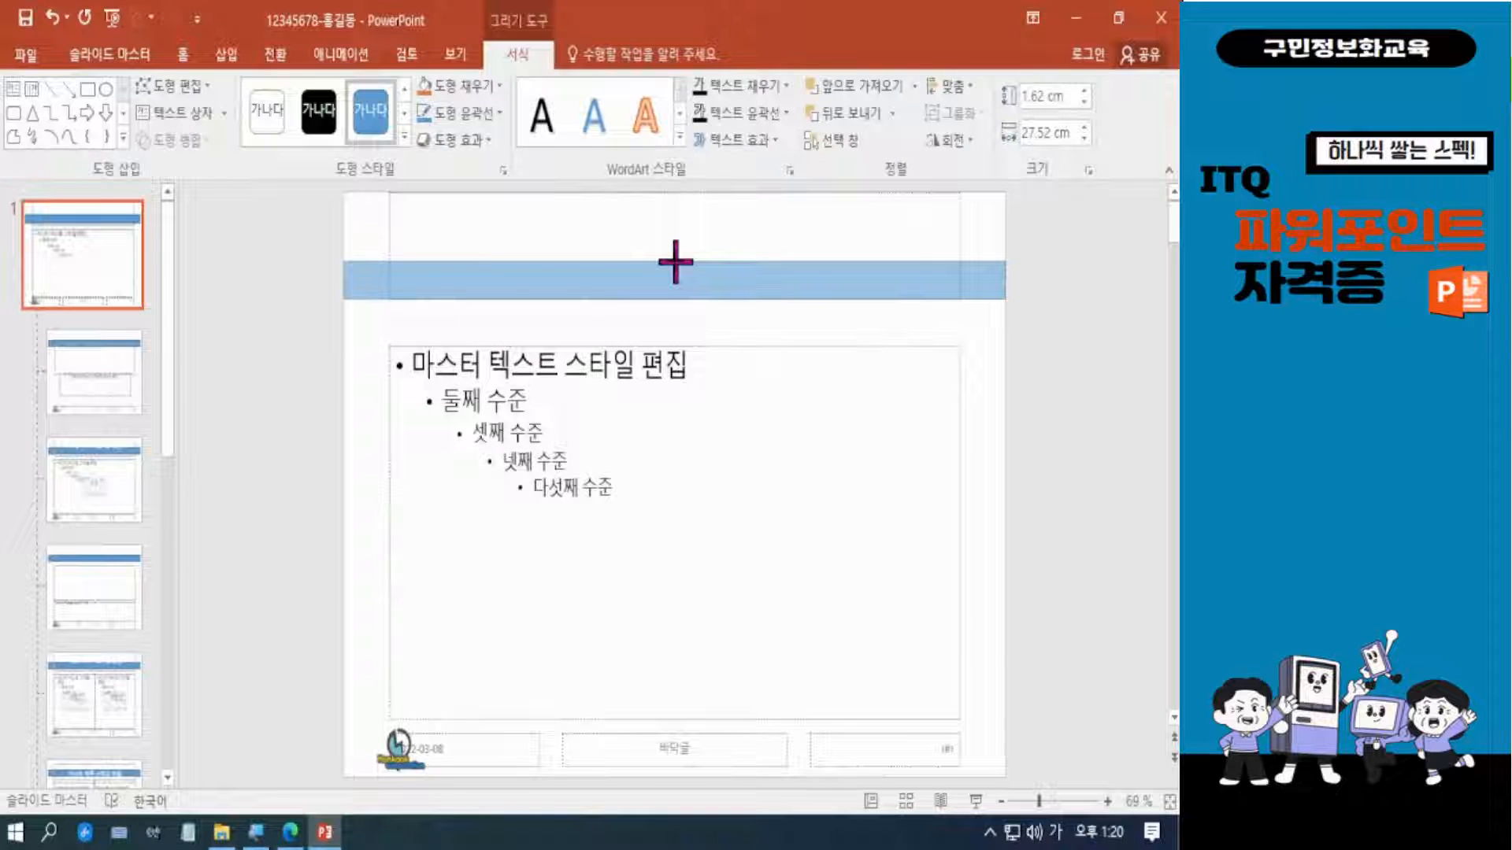
{"action": "left_click_drag", "start_coordinate": [676, 262], "coordinate": [674, 262]}
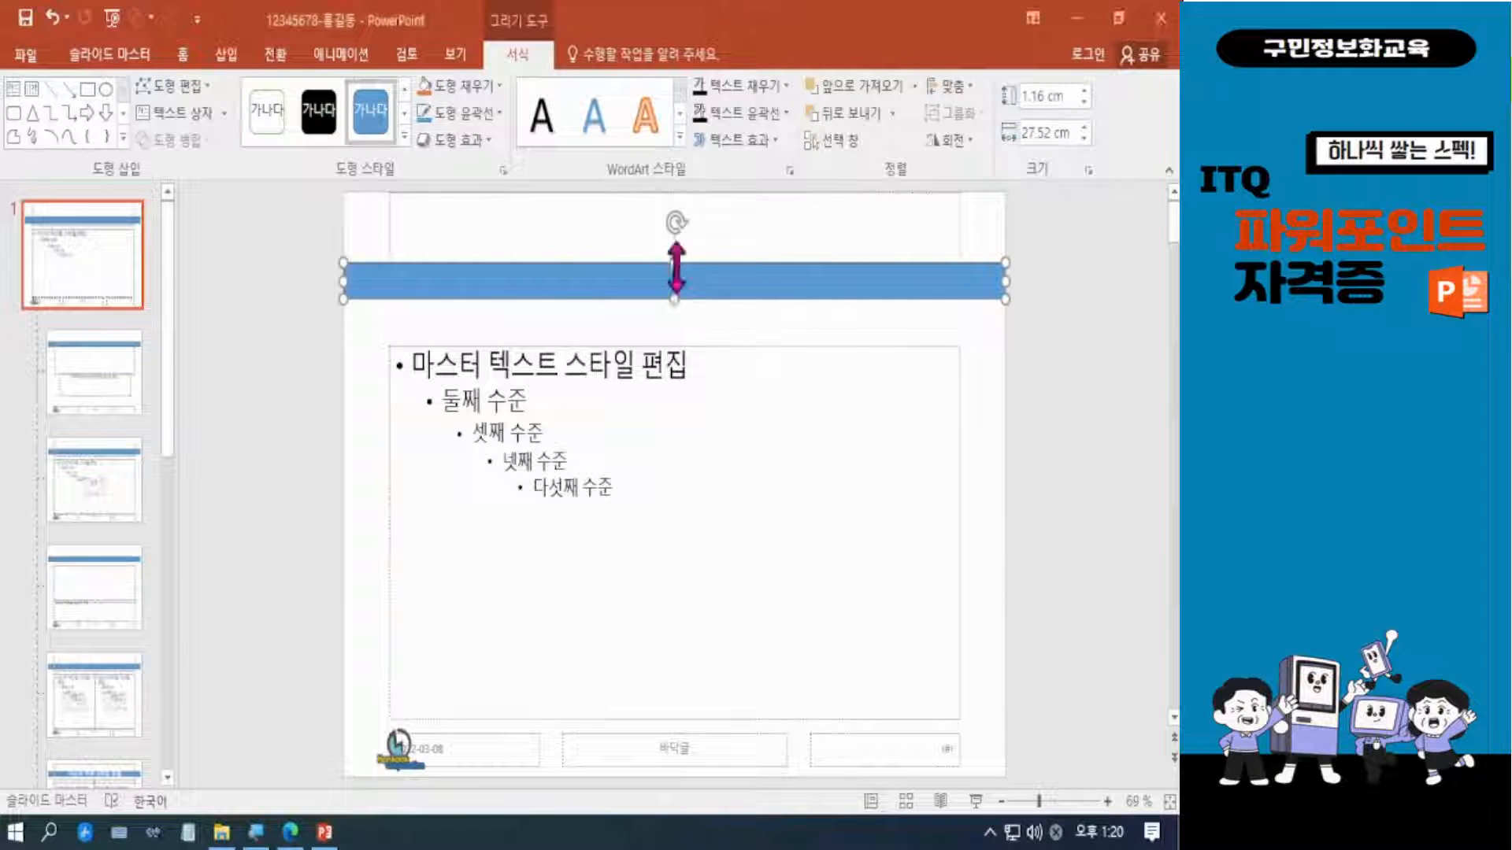
{"action": "left_click_drag", "start_coordinate": [674, 262], "coordinate": [674, 265]}
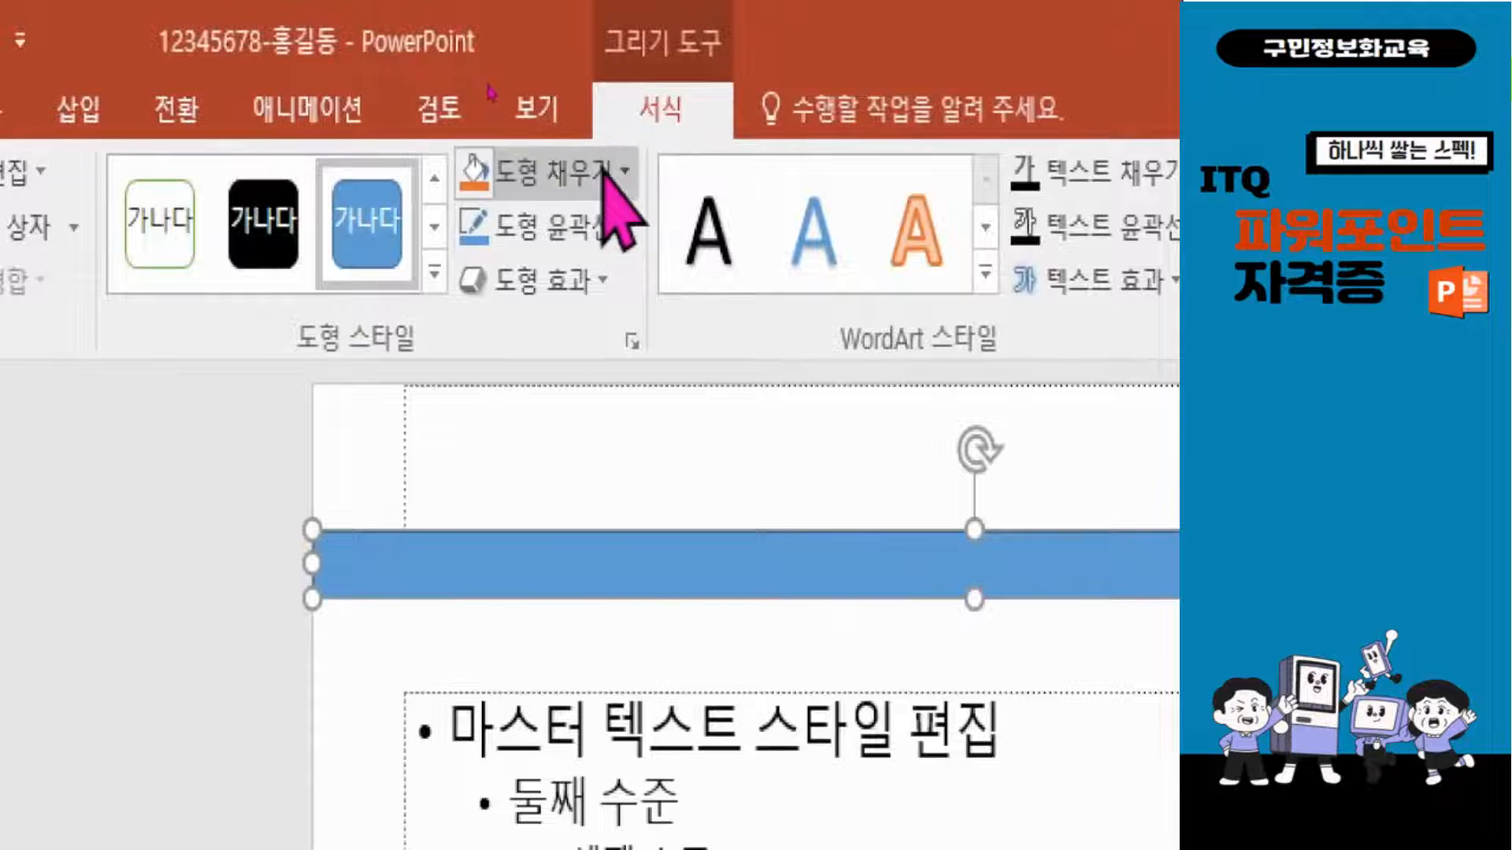
Fill the title-area rectangle with the orange theme colour and remove its outline.
{"action": "left_click", "coordinate": [618, 172]}
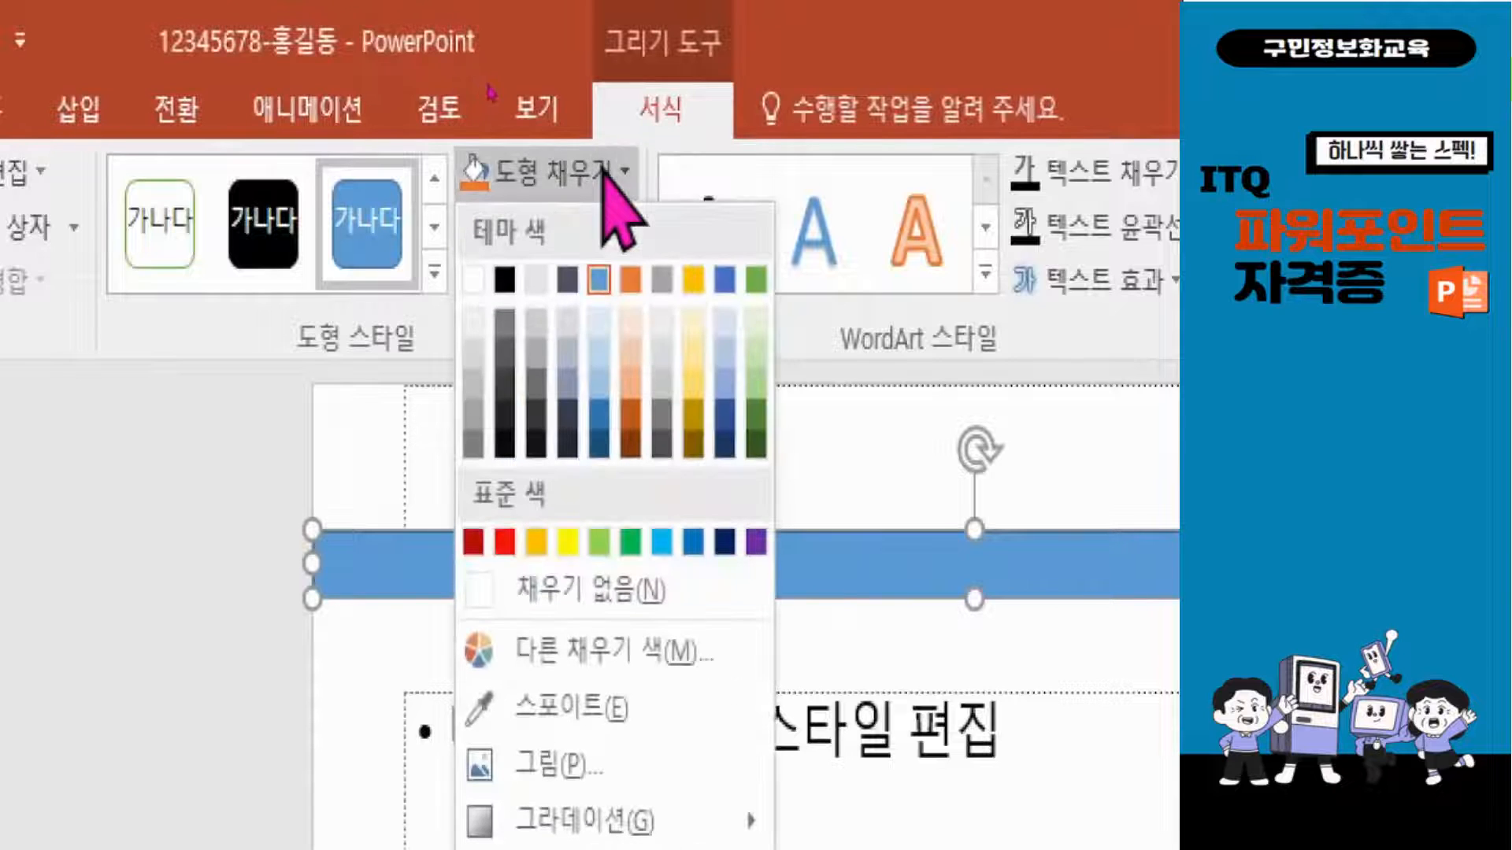
{"action": "left_click", "coordinate": [630, 281]}
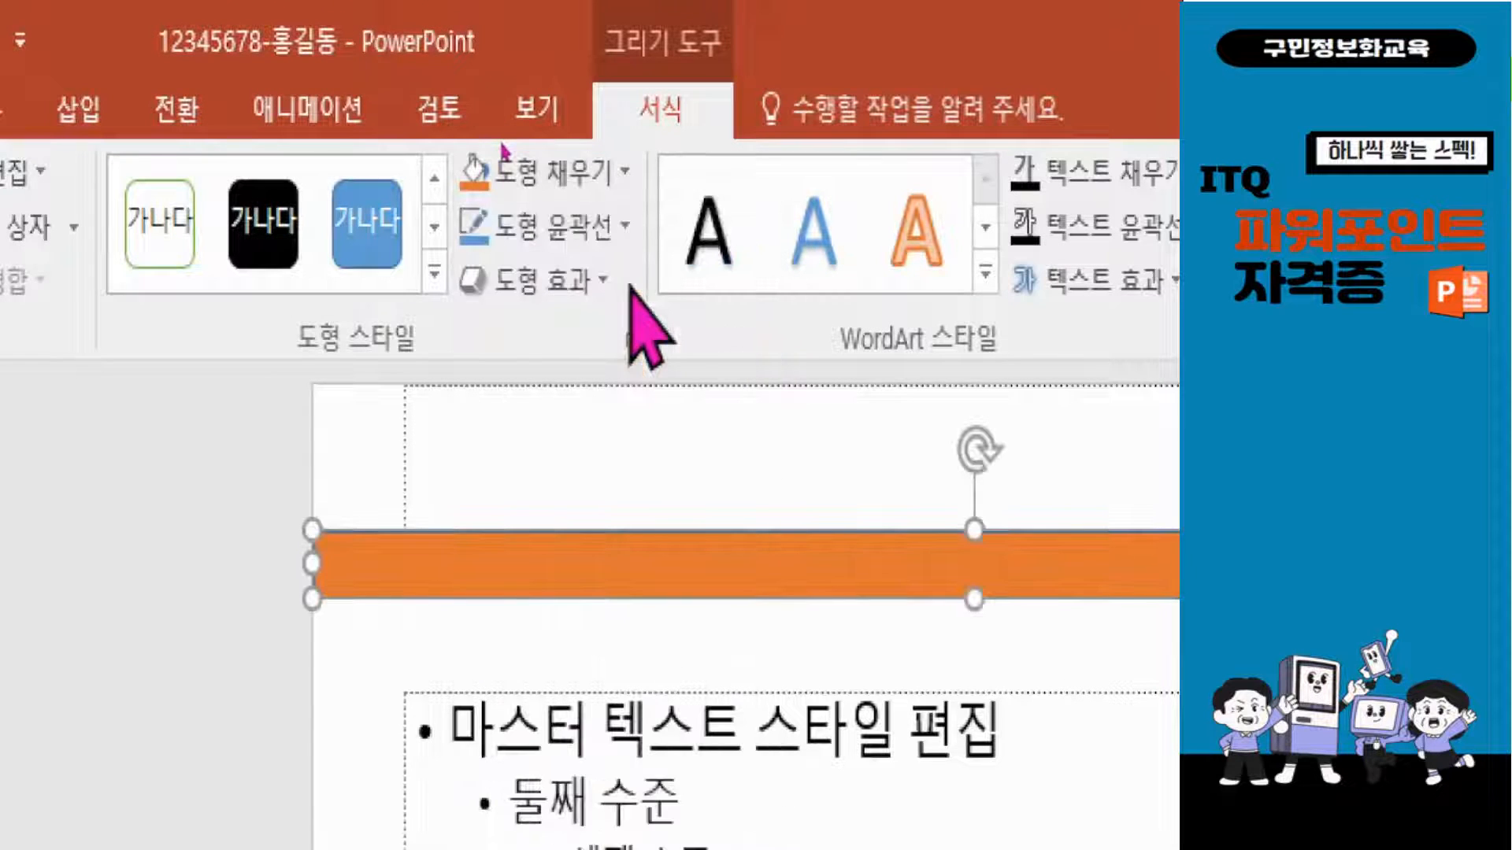
{"action": "left_click", "coordinate": [553, 226]}
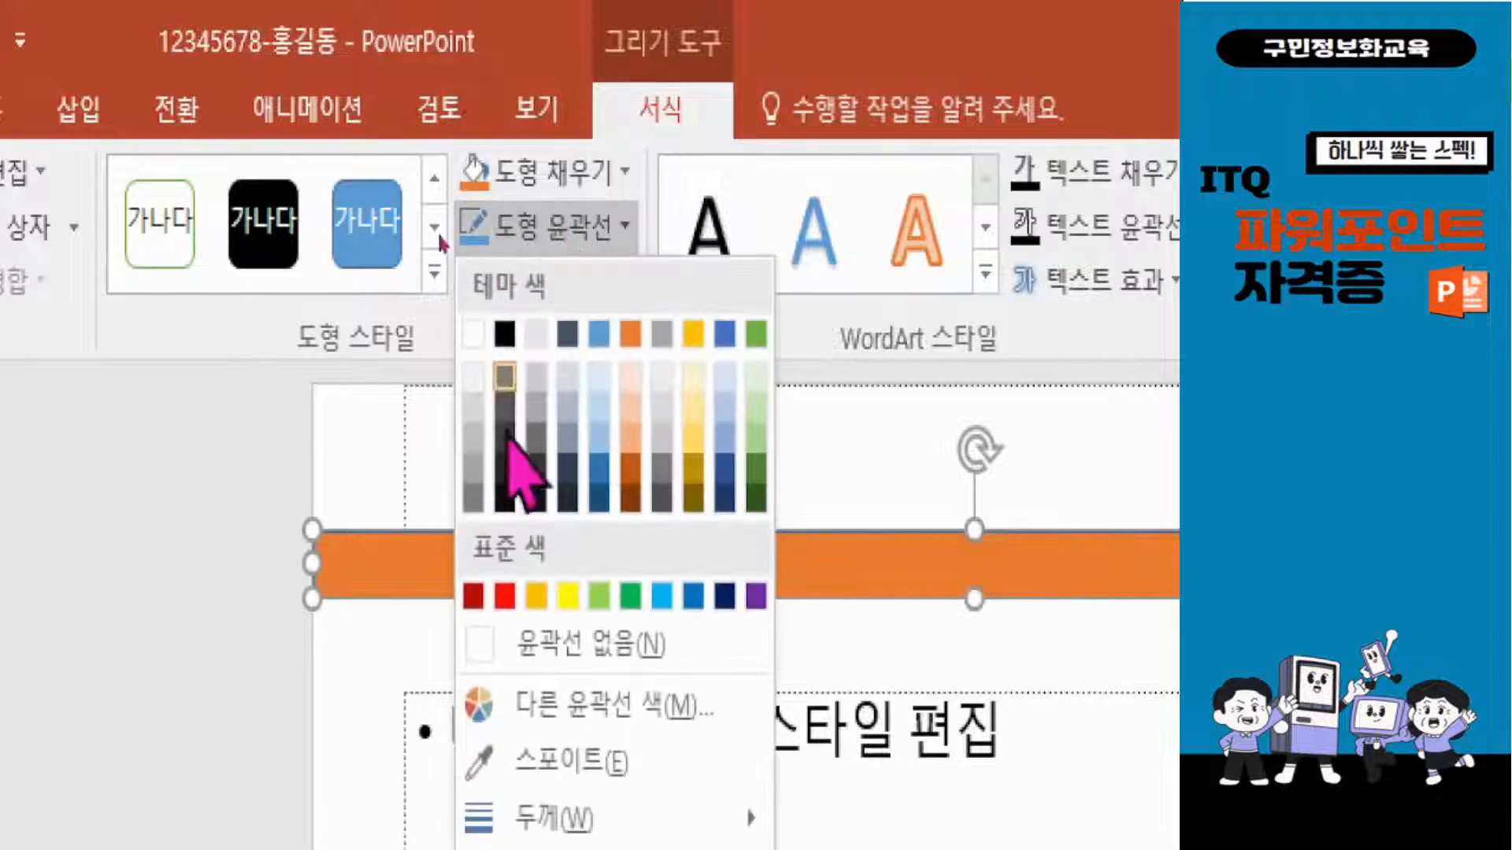
{"action": "left_click", "coordinate": [556, 639]}
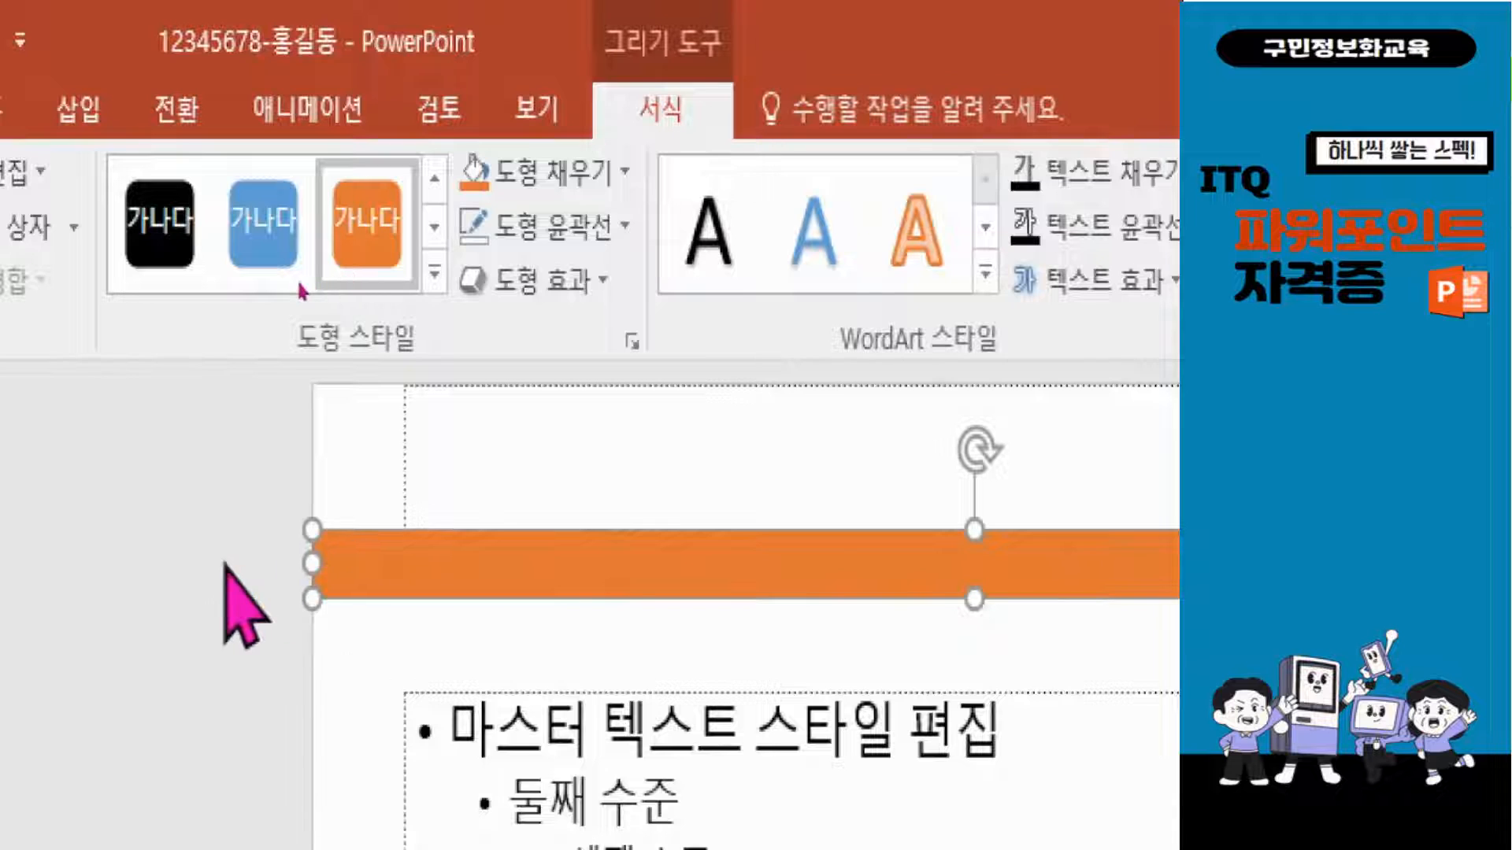
{"action": "left_click", "coordinate": [236, 608]}
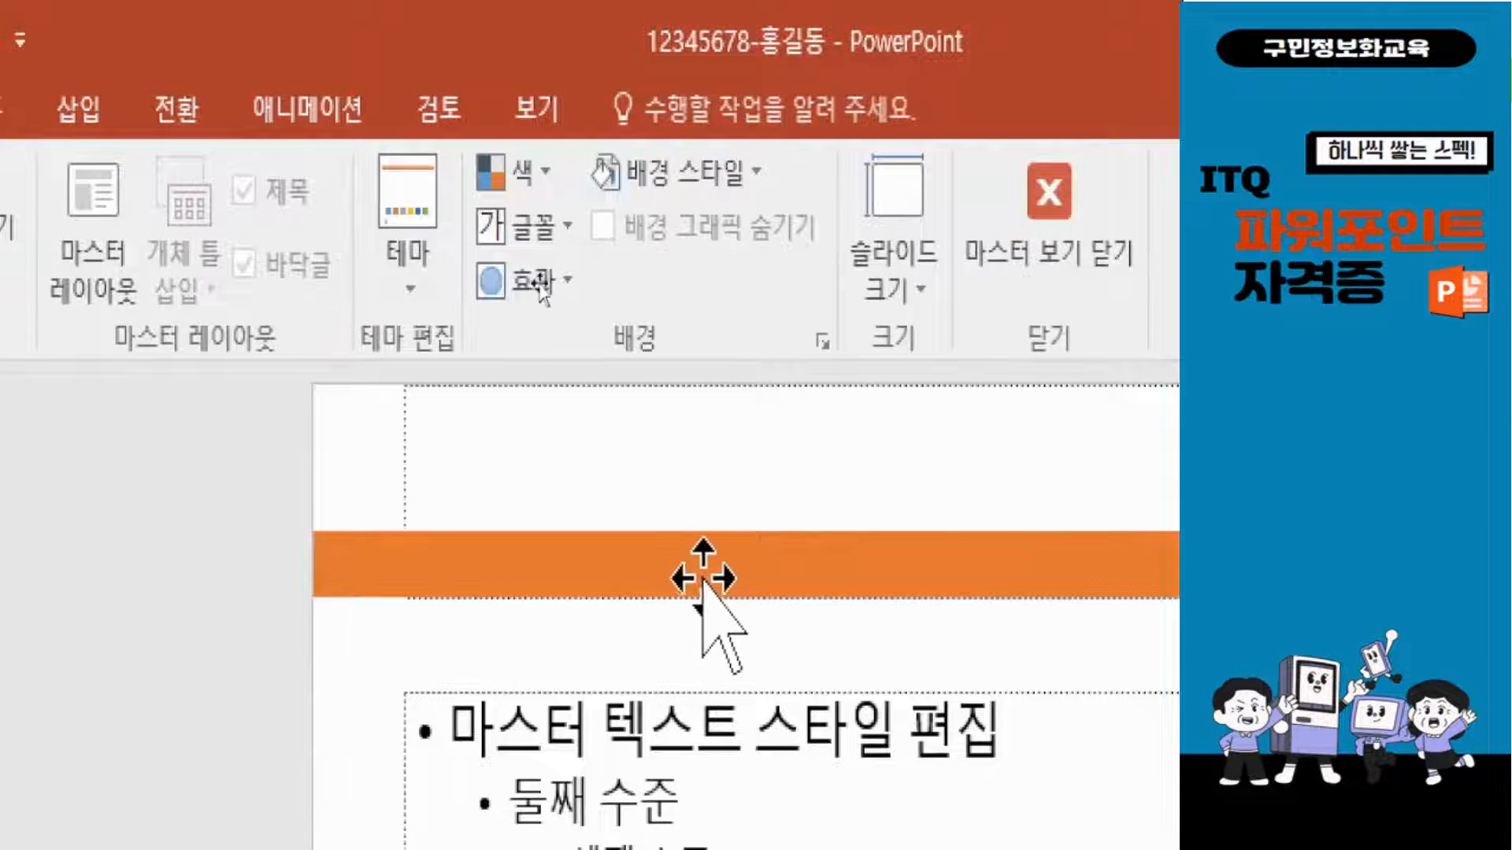
Set the orange rectangle's formatting as the default for new shapes.
{"action": "left_click", "coordinate": [722, 568]}
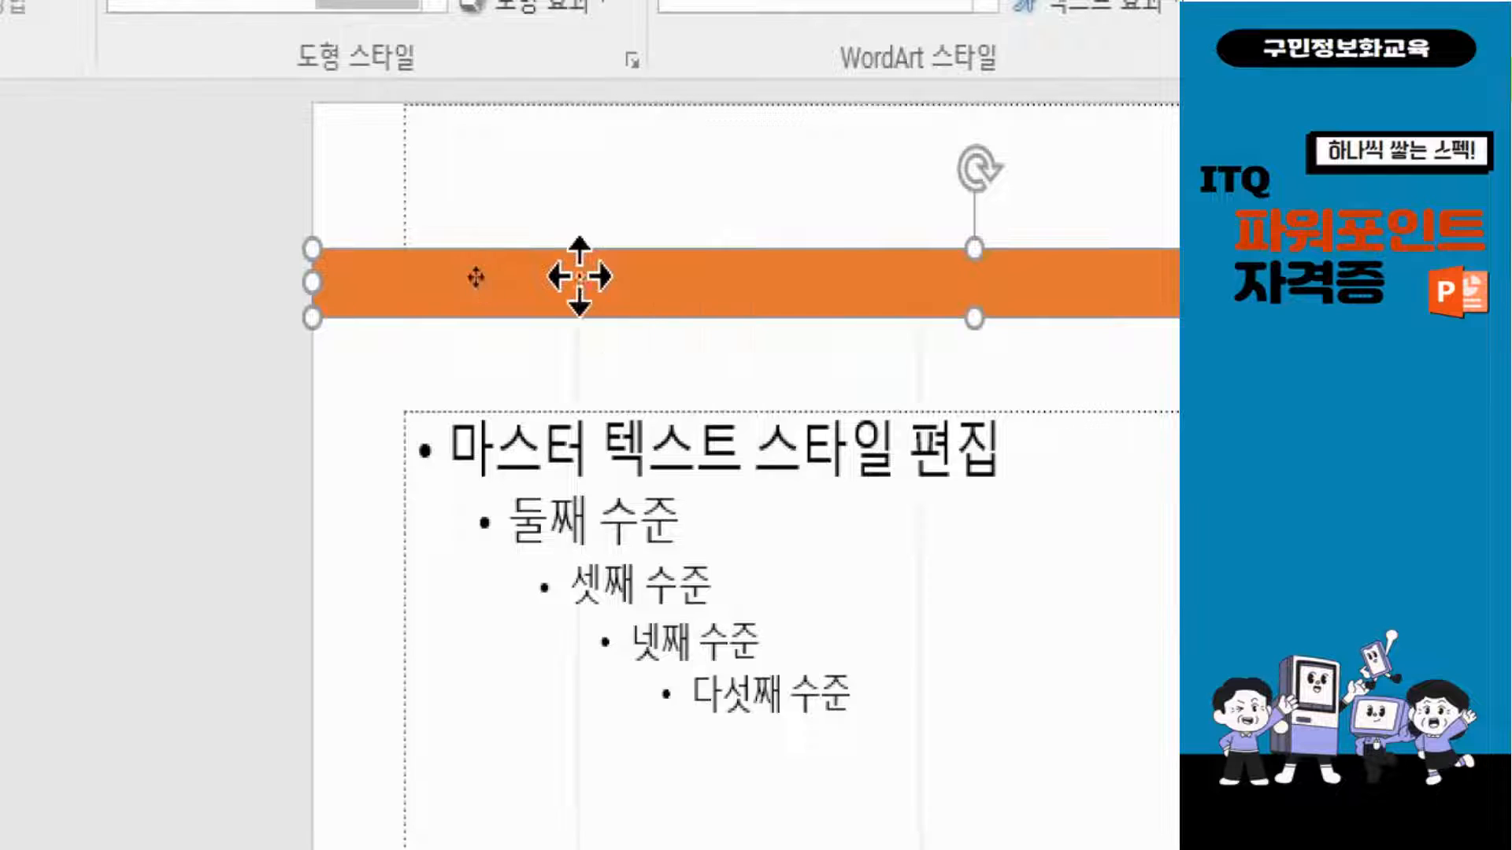
{"action": "right_click", "coordinate": [578, 276]}
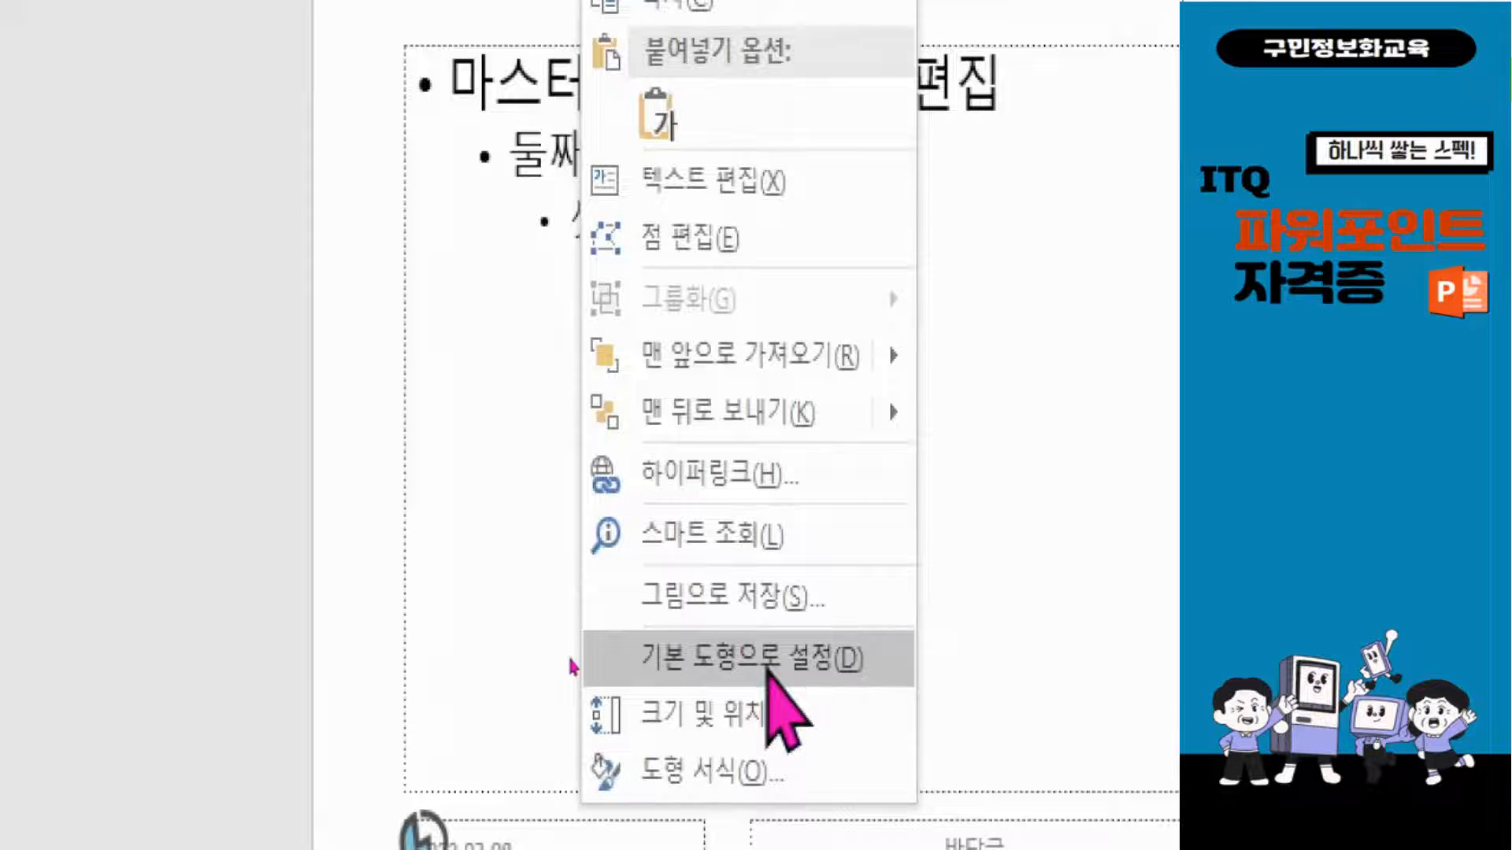
{"action": "left_click", "coordinate": [768, 673]}
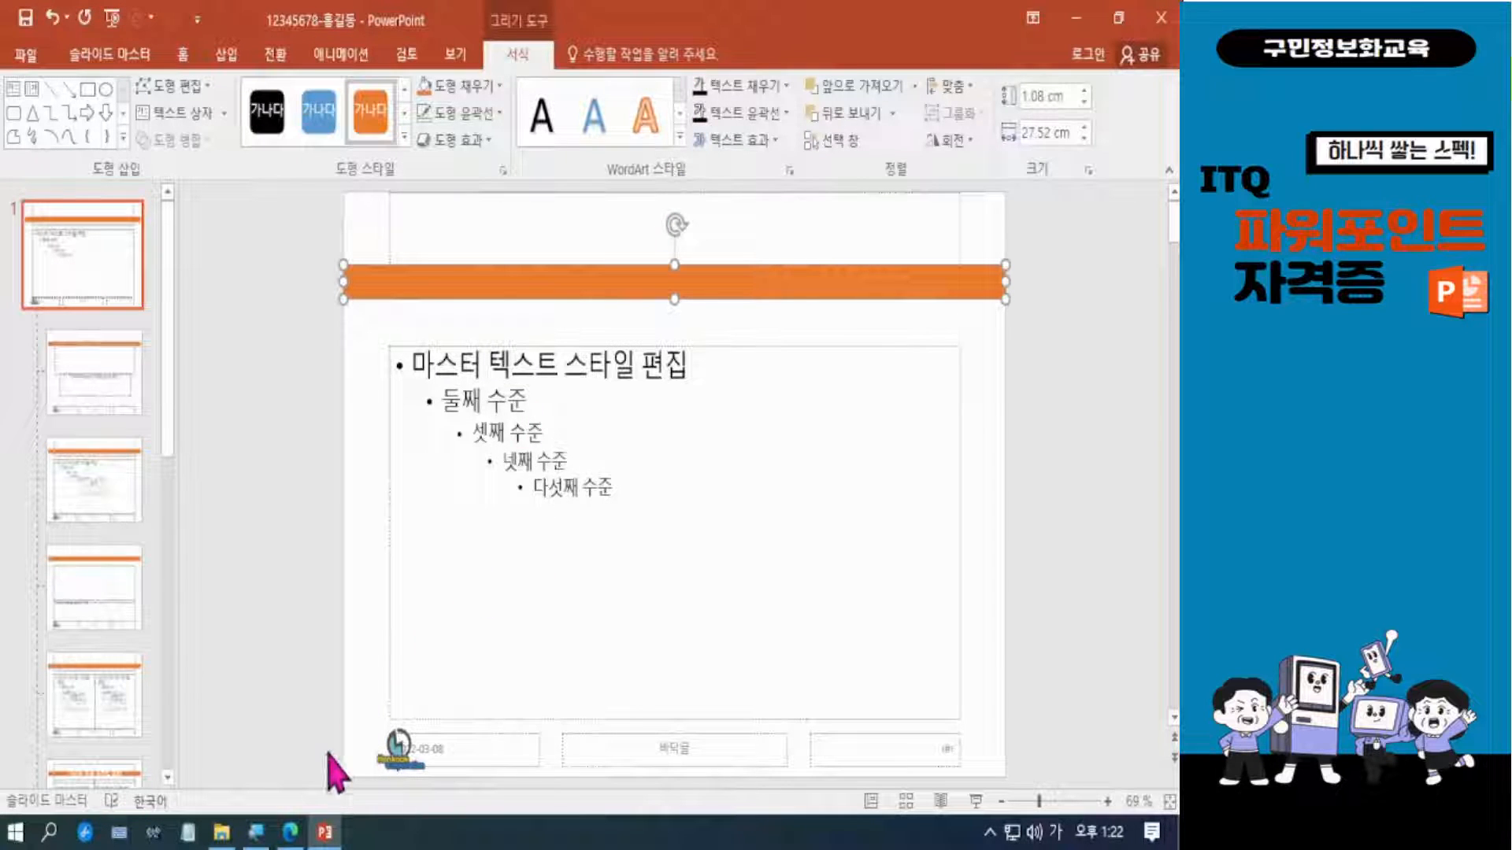
Check the title shapes on the exam PDF's slide 2 sample again and return to the slide master.
{"action": "left_click", "coordinate": [290, 833]}
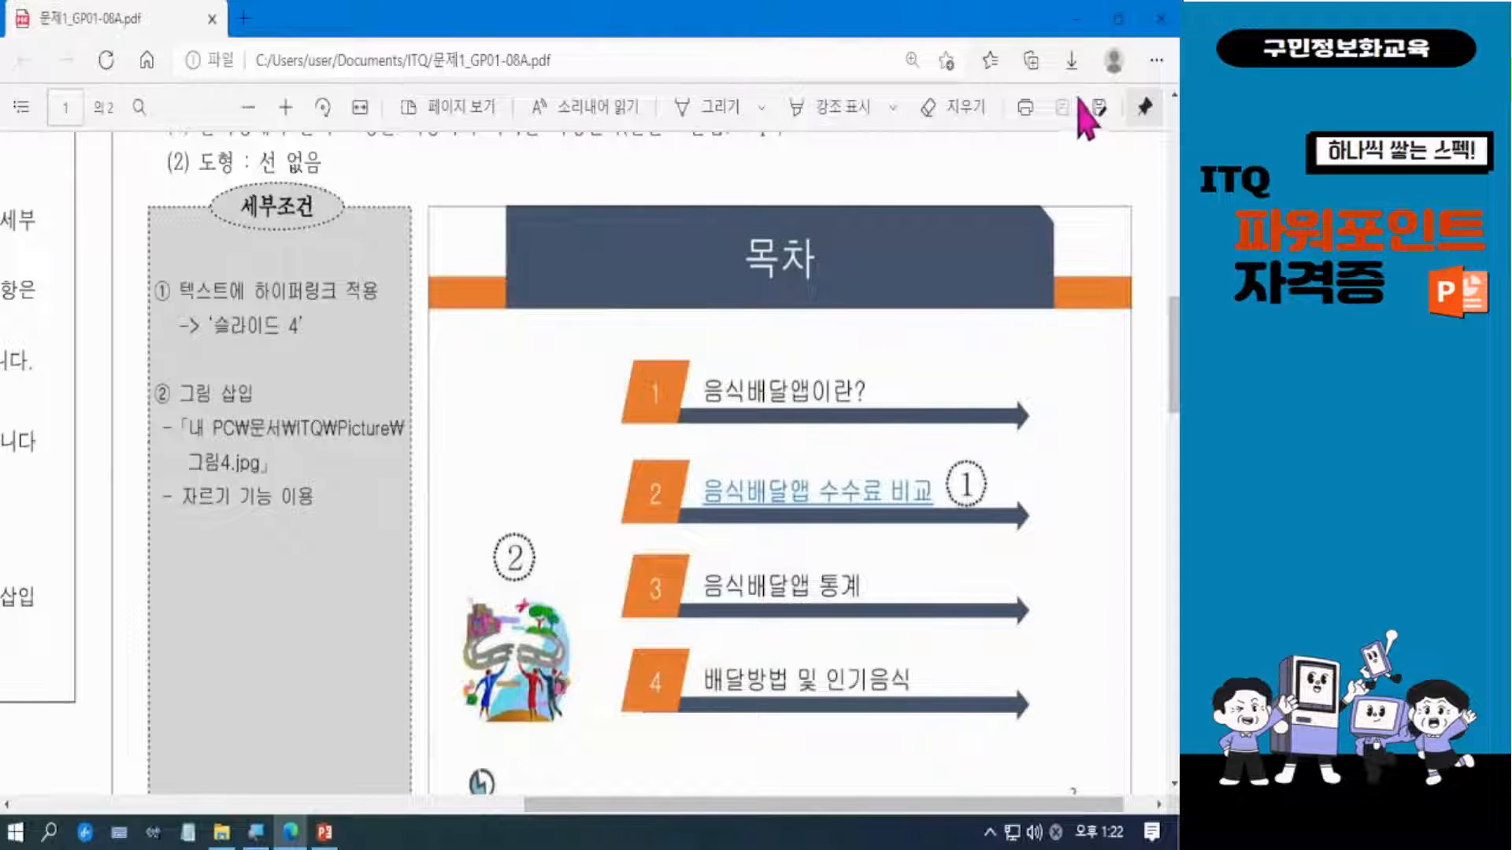
{"action": "left_click", "coordinate": [1077, 17]}
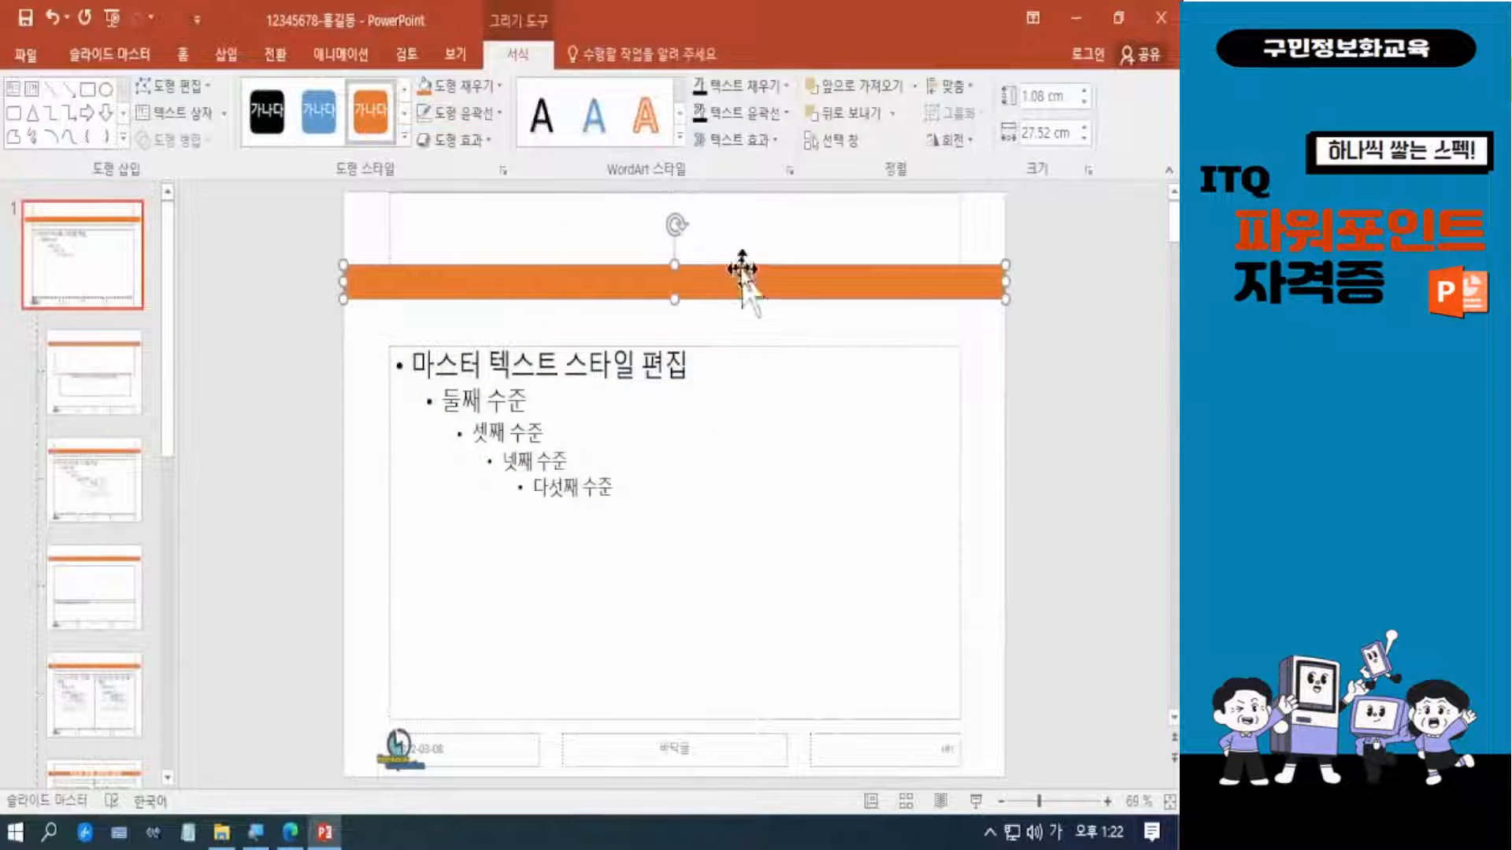
{"action": "key", "text": "ctrl"}
{"action": "key", "text": "ctrl"}
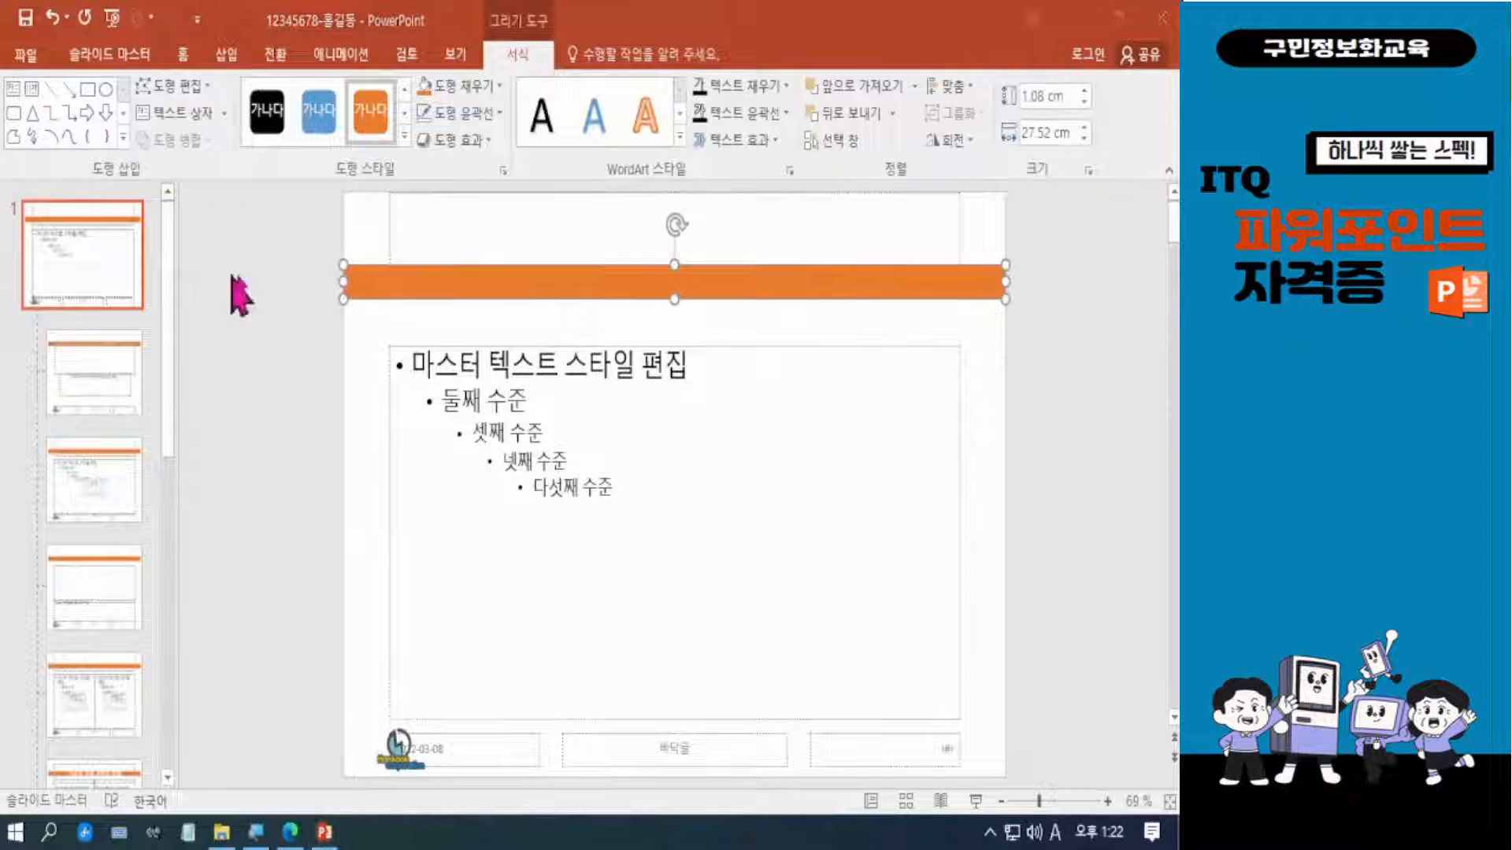
Select the orange bar in the slide master's title area.
{"action": "left_click", "coordinate": [1065, 385]}
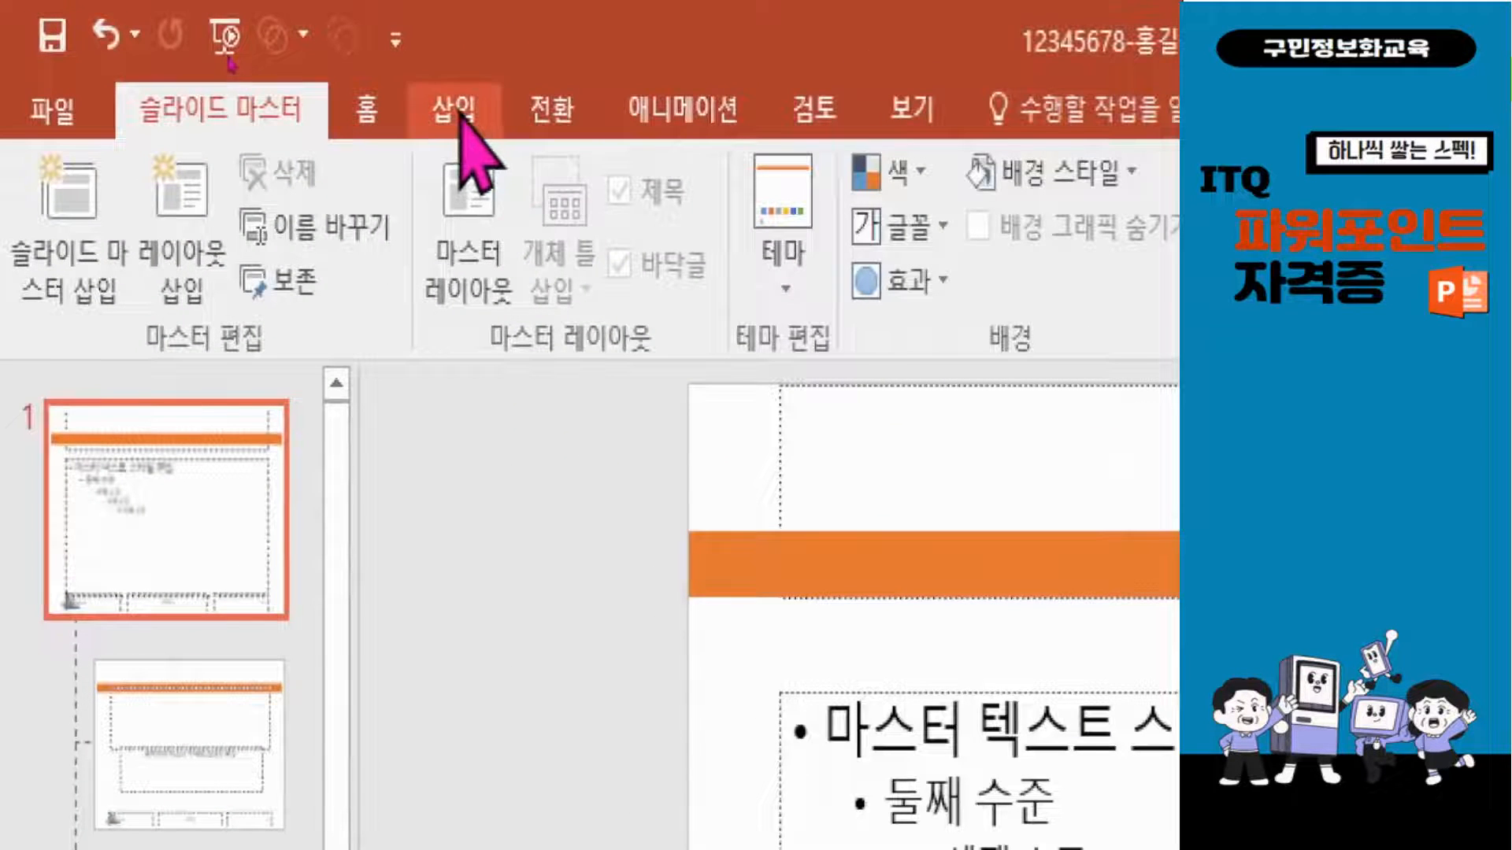
{"action": "left_click", "coordinate": [458, 113]}
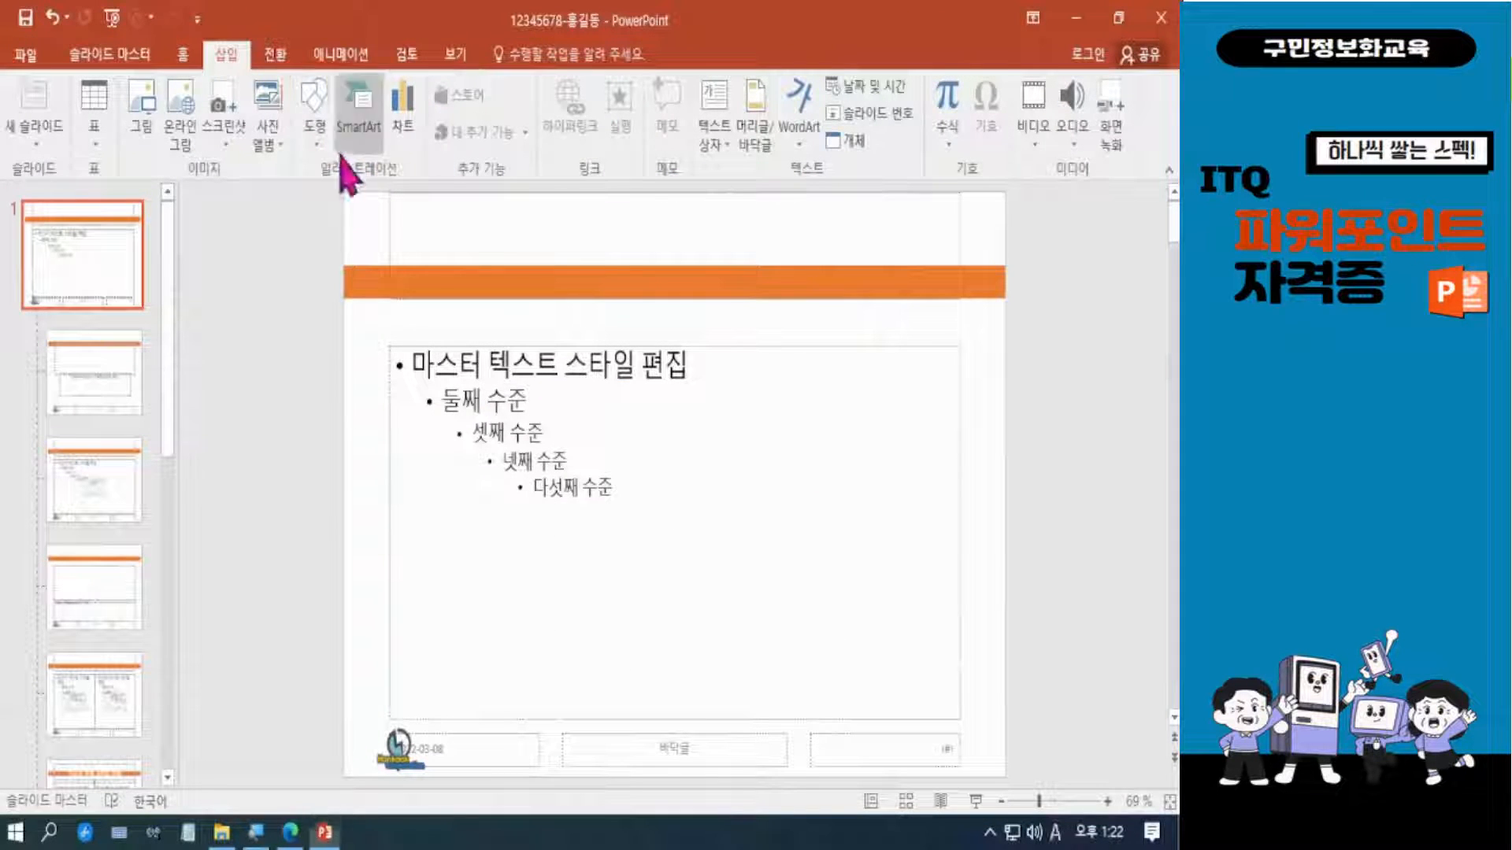
{"action": "left_click", "coordinate": [834, 285]}
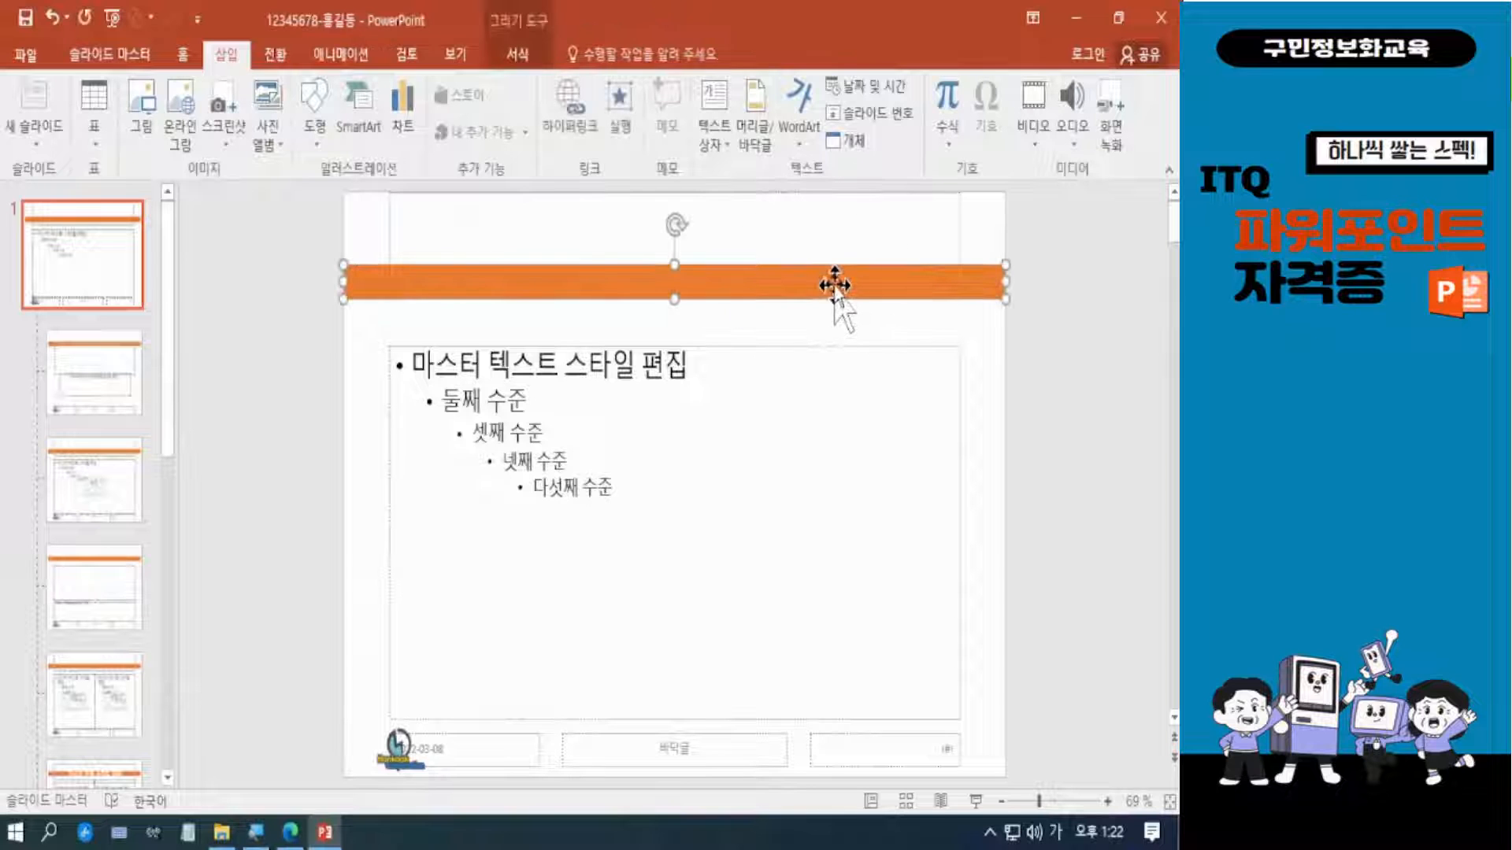
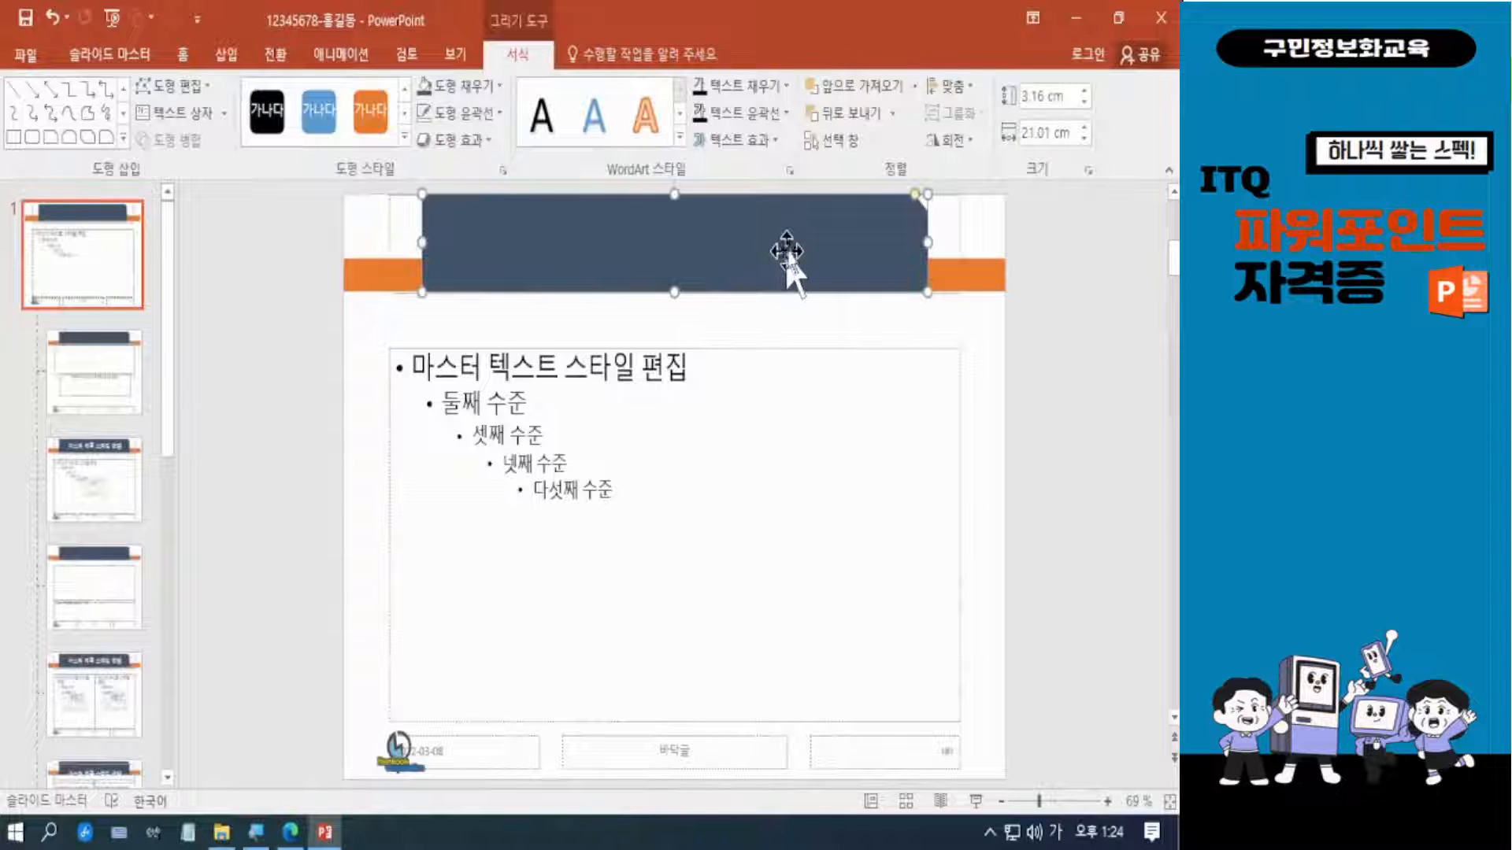
Widen the dark blue snipped-corner shape in the title area evenly on both sides to about 21.5 cm.
{"action": "mouse_move", "coordinate": [932, 239]}
{"action": "left_mouse_down"}
{"action": "mouse_move", "coordinate": [977, 239]}
{"action": "mouse_move", "coordinate": [918, 239]}
{"action": "mouse_move", "coordinate": [934, 242]}
{"action": "left_mouse_up"}
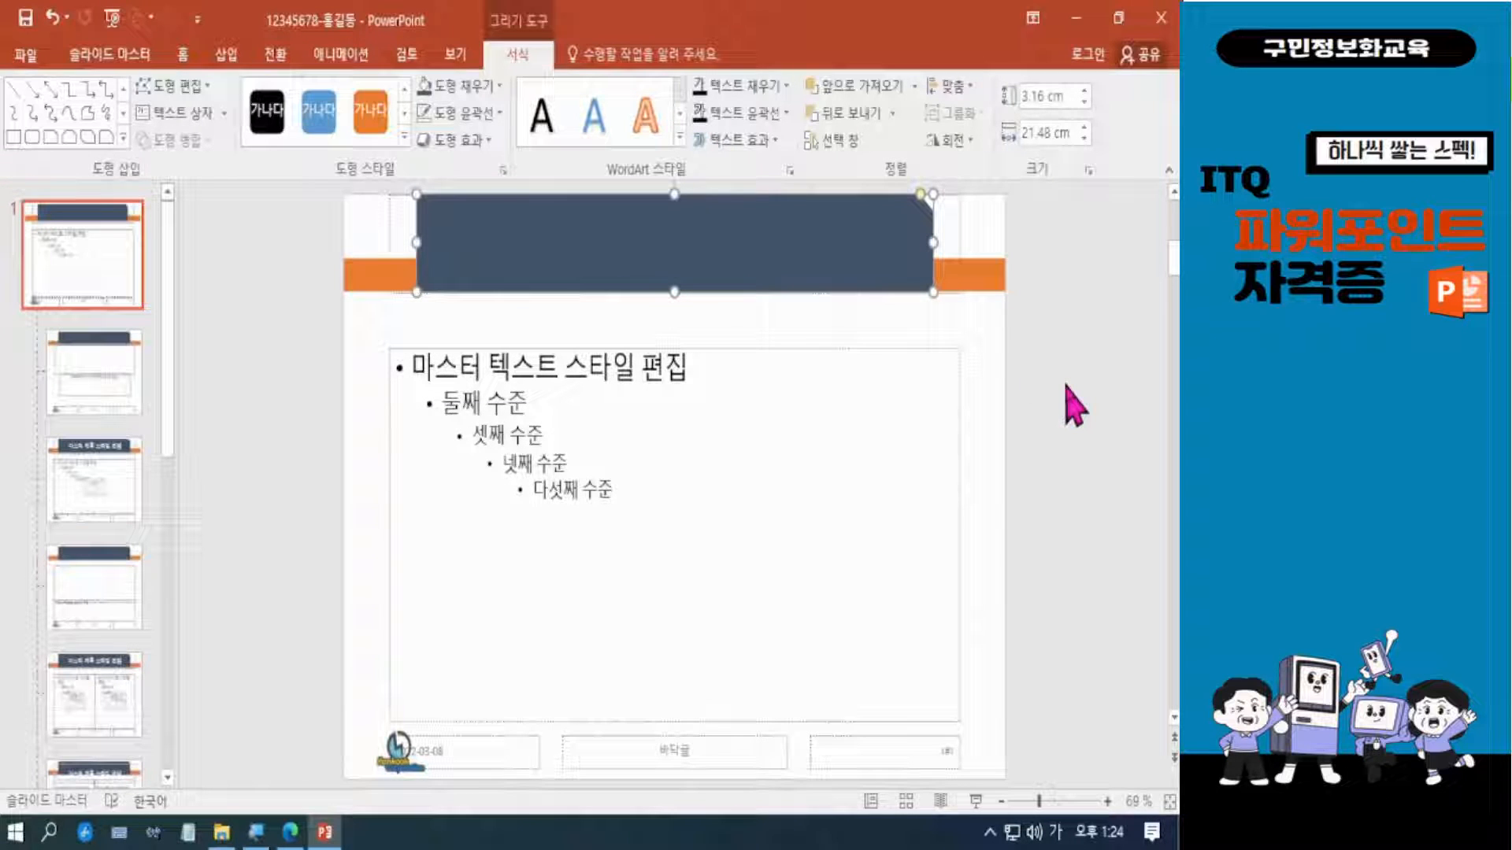
{"action": "left_click", "coordinate": [1067, 386]}
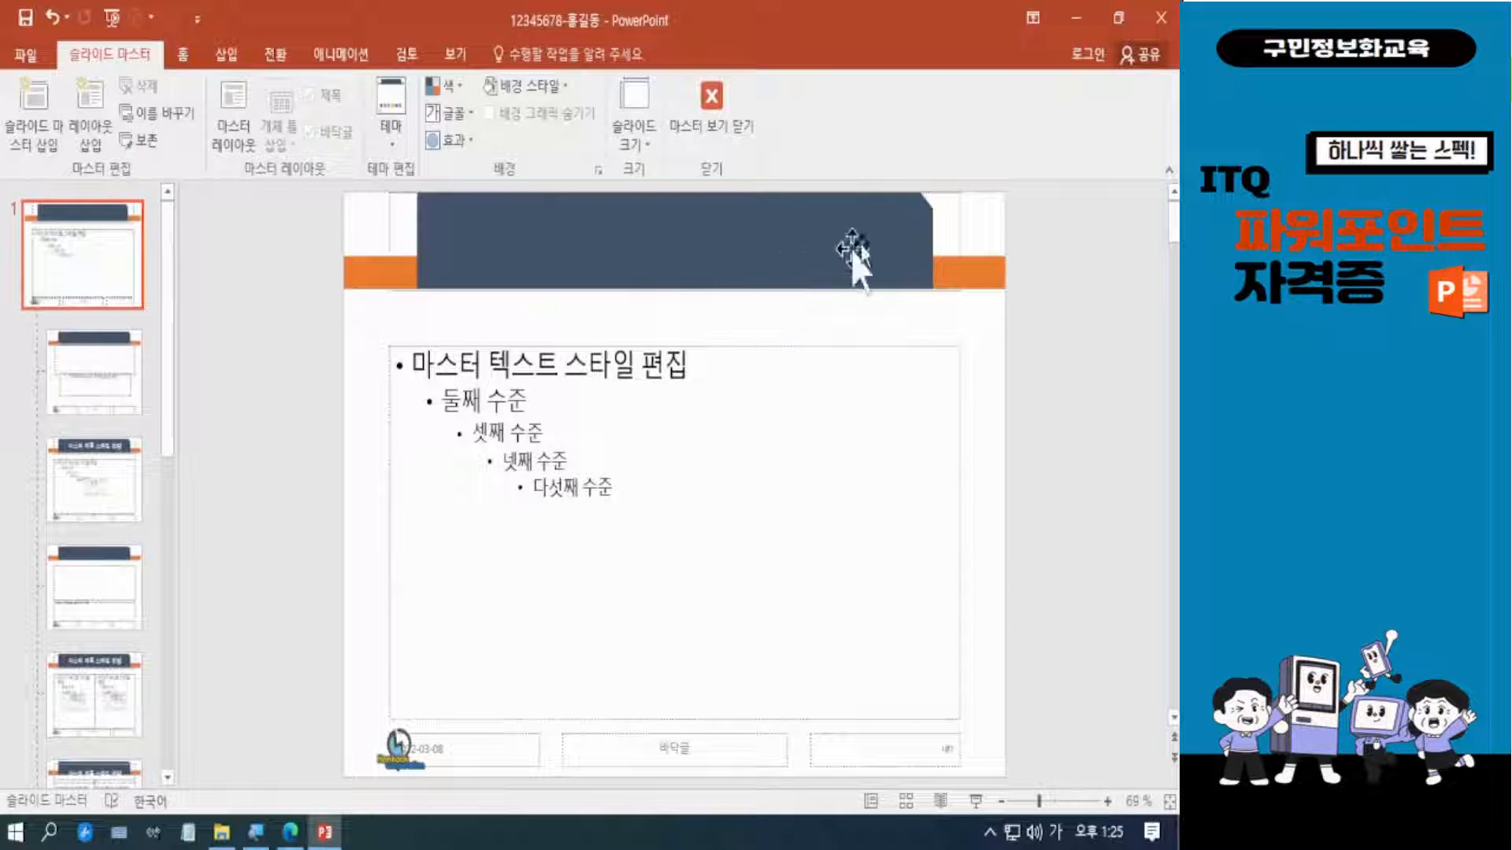
Bring the slide master's title placeholder to the very front, above the title shapes.
{"action": "left_click", "coordinate": [959, 214]}
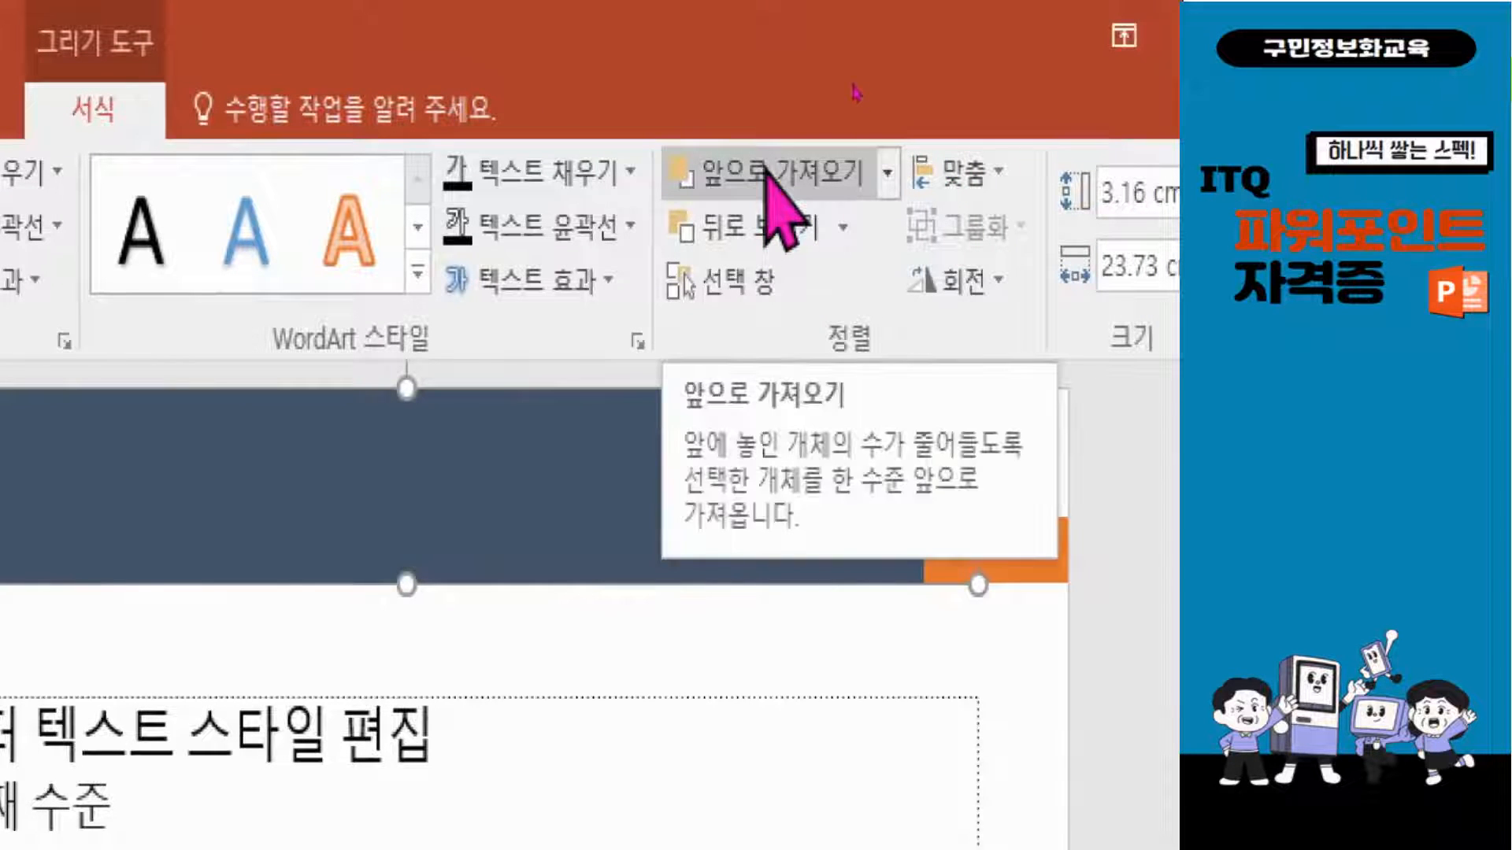
{"action": "left_click", "coordinate": [887, 168]}
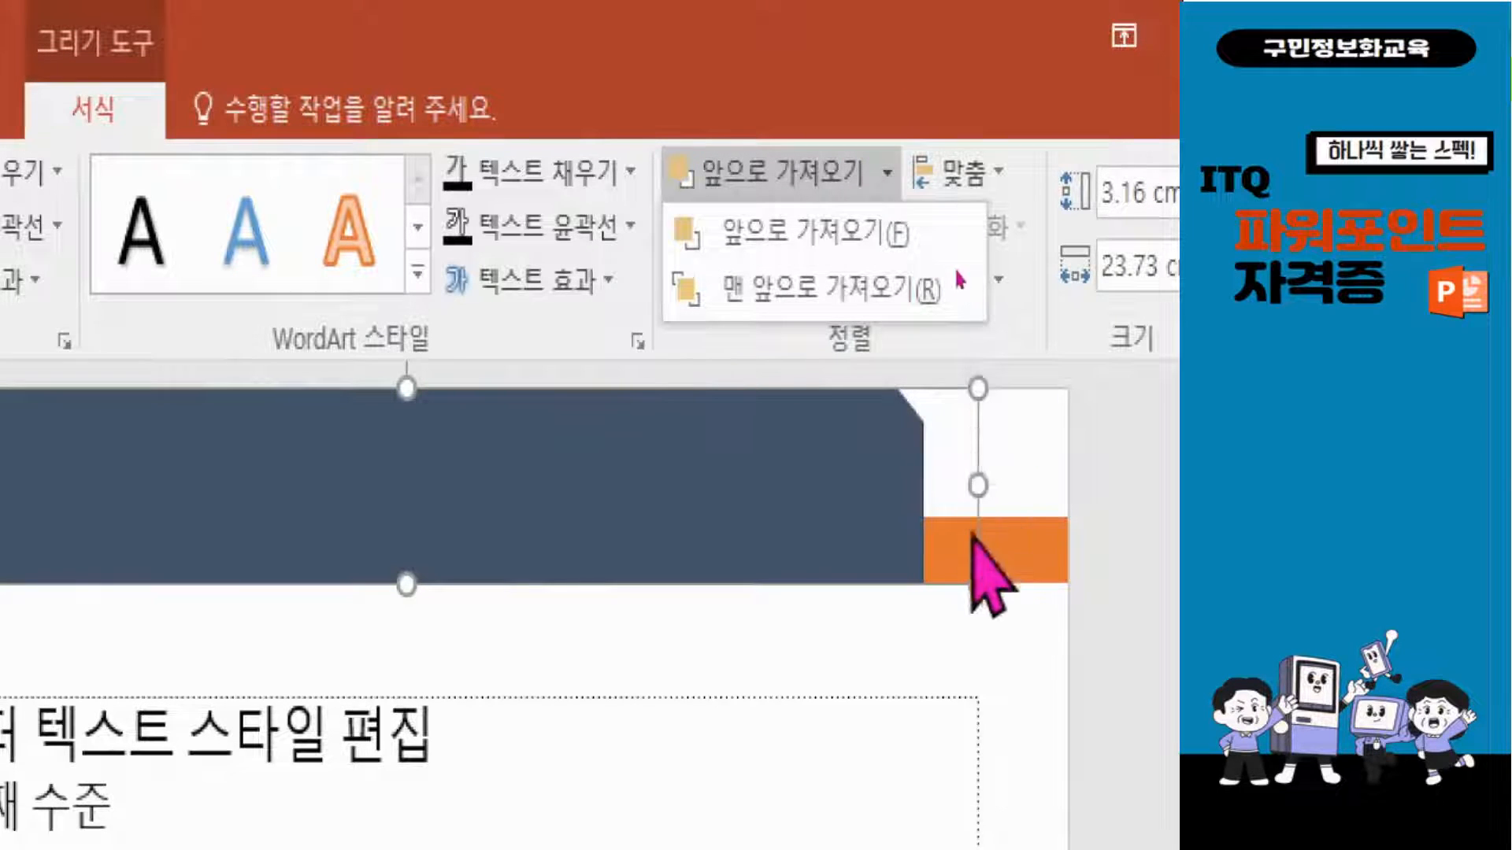
{"action": "left_click", "coordinate": [767, 293]}
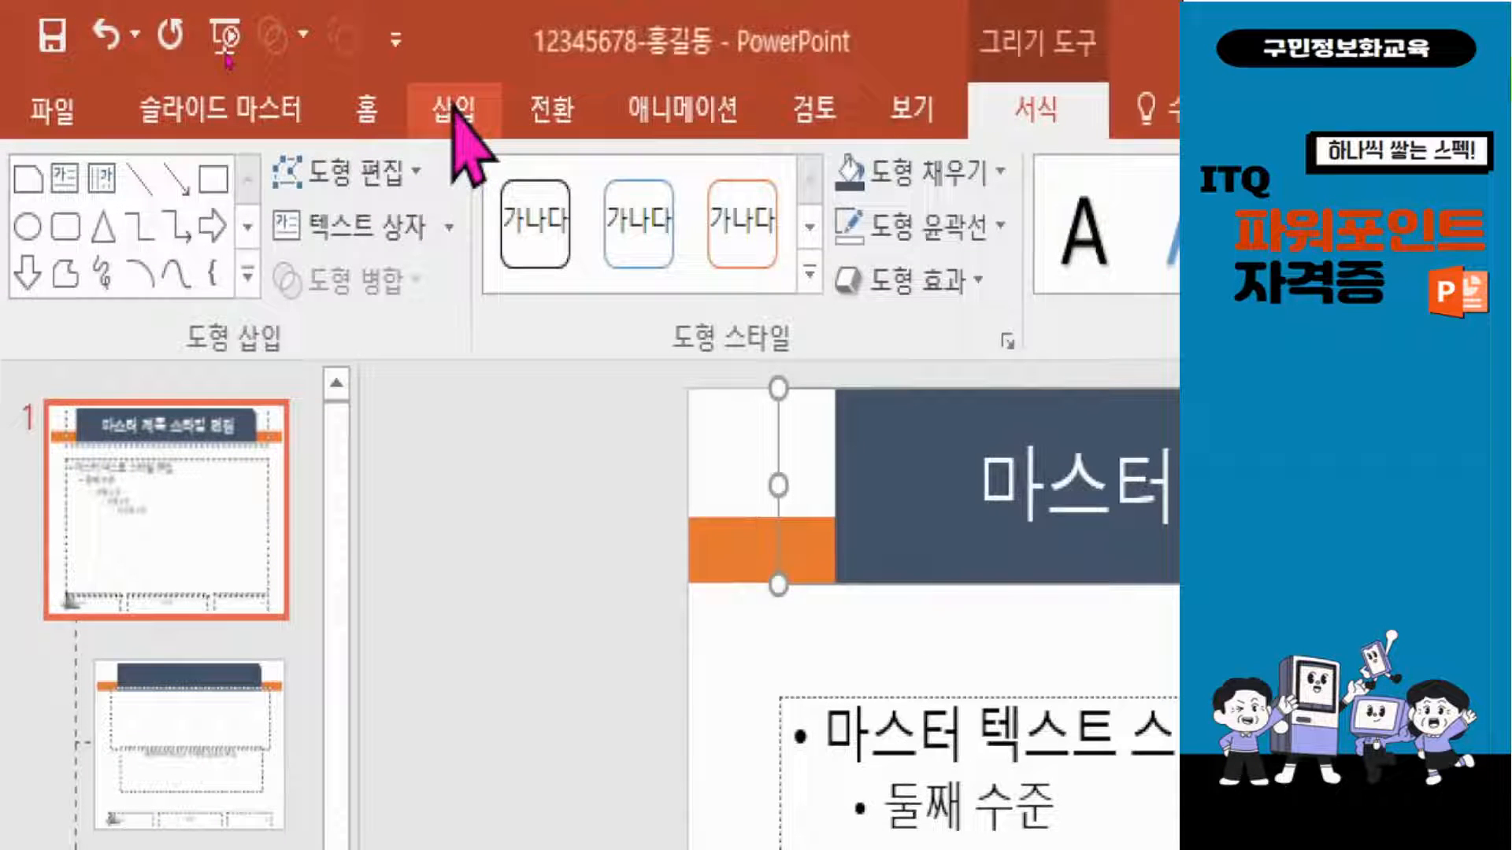
Turn on slide numbers for all slides, with the option not to show them on the title slide.
{"action": "left_click", "coordinate": [456, 112]}
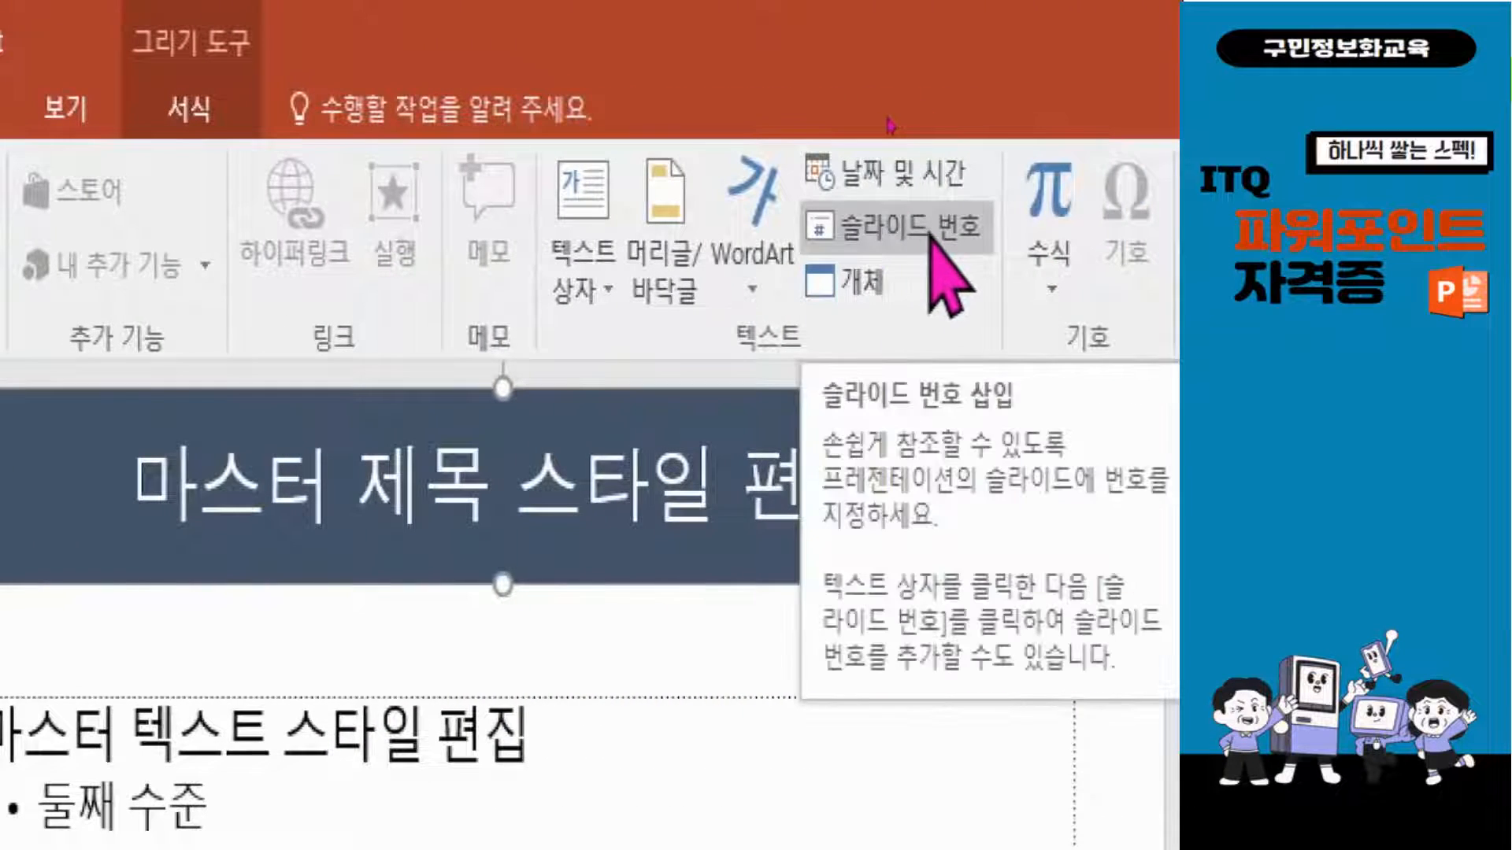
{"action": "left_click", "coordinate": [897, 230]}
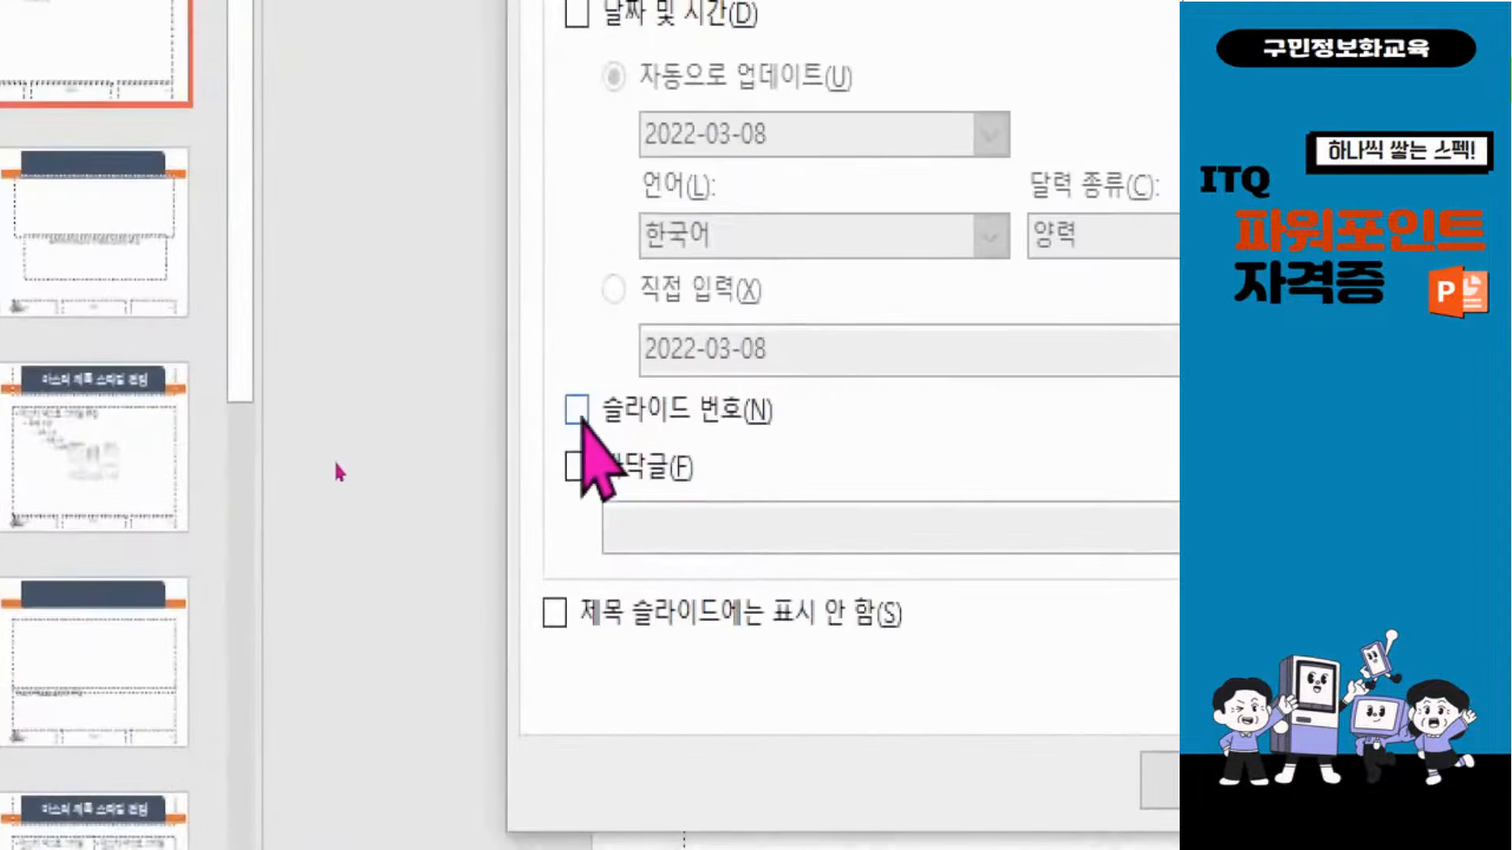
{"action": "left_click", "coordinate": [346, 462]}
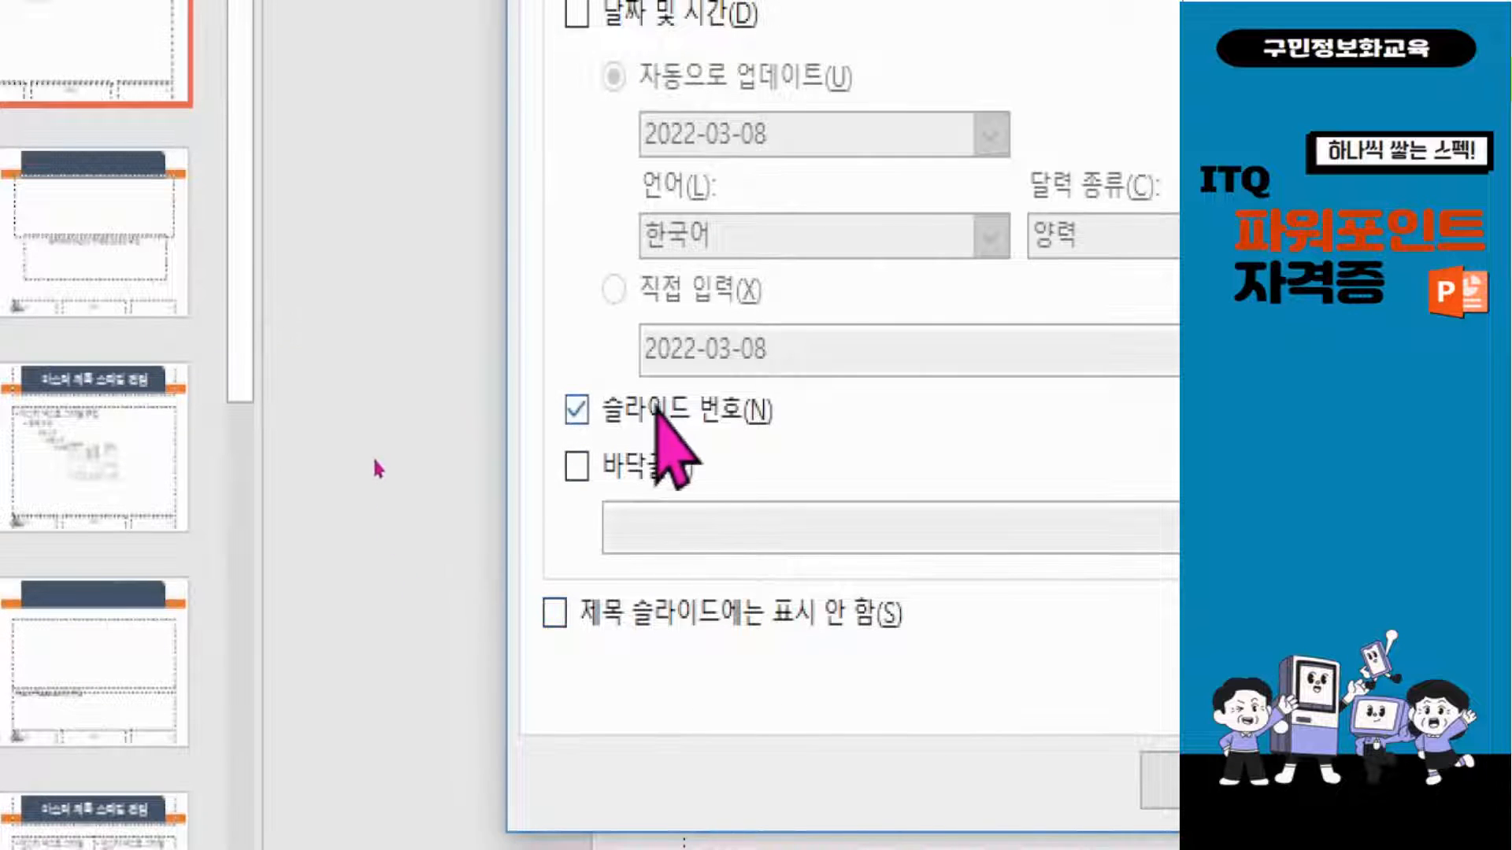
{"action": "left_click", "coordinate": [554, 614]}
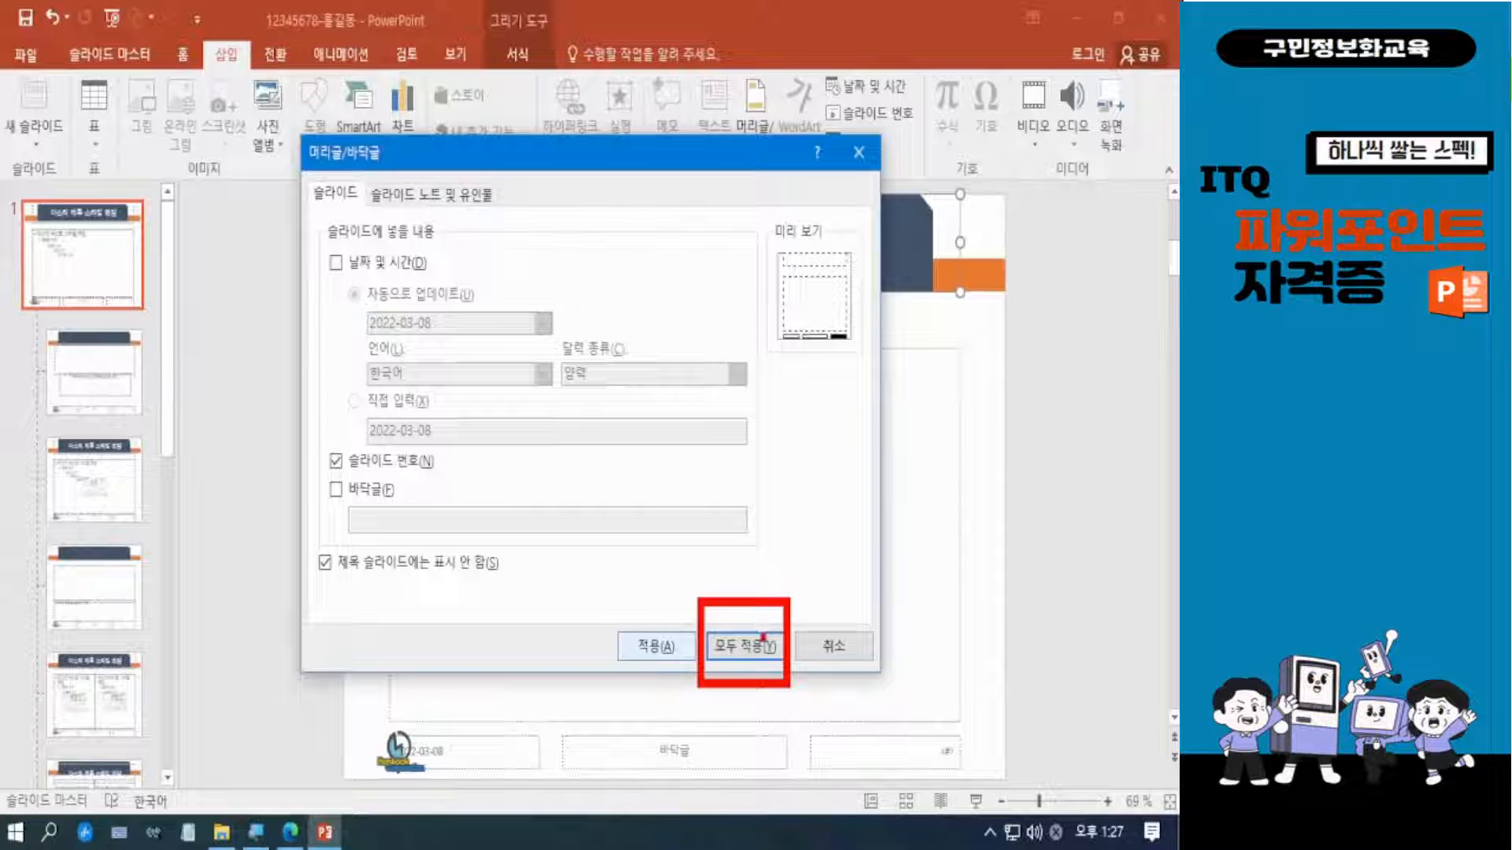
{"action": "left_click", "coordinate": [756, 646]}
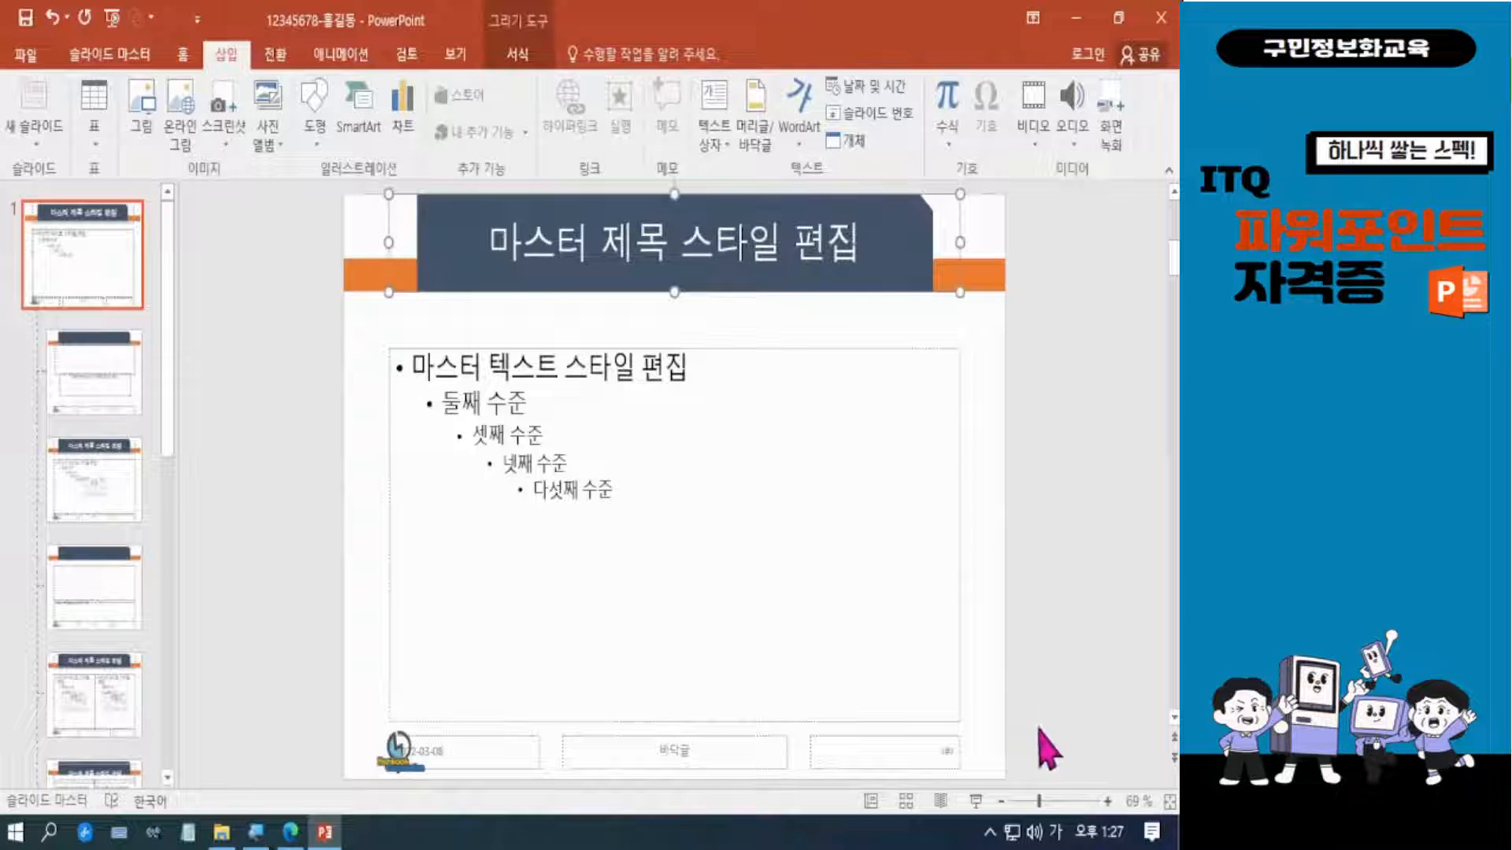
{"action": "mouse_move", "coordinate": [794, 707]}
{"action": "left_mouse_down"}
{"action": "mouse_move", "coordinate": [897, 796]}
{"action": "mouse_move", "coordinate": [1019, 808]}
{"action": "left_mouse_up"}
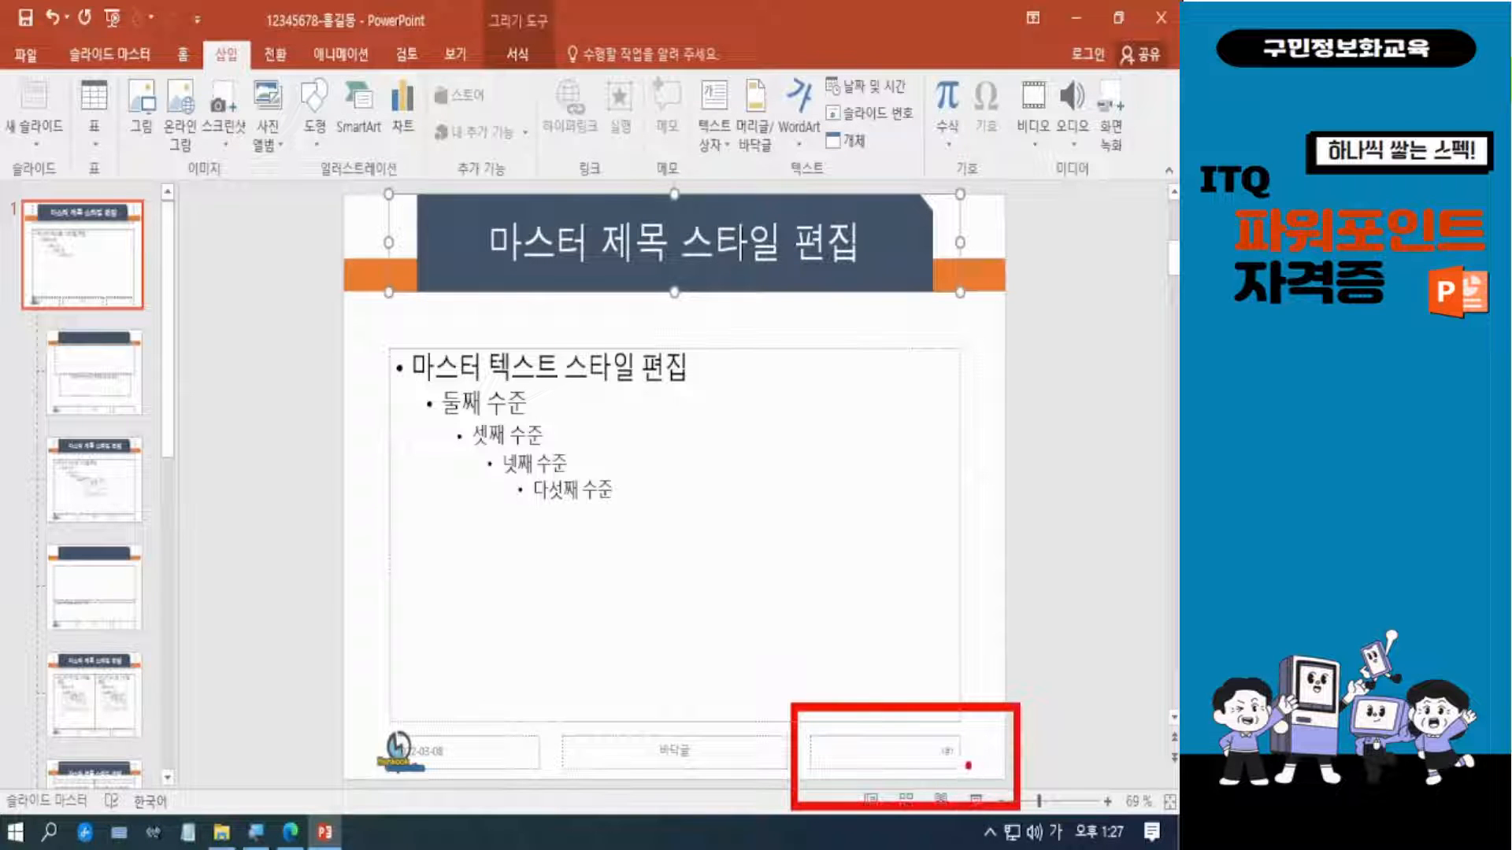
{"action": "key", "text": "Escape"}
{"action": "key", "text": "ctrl+4"}
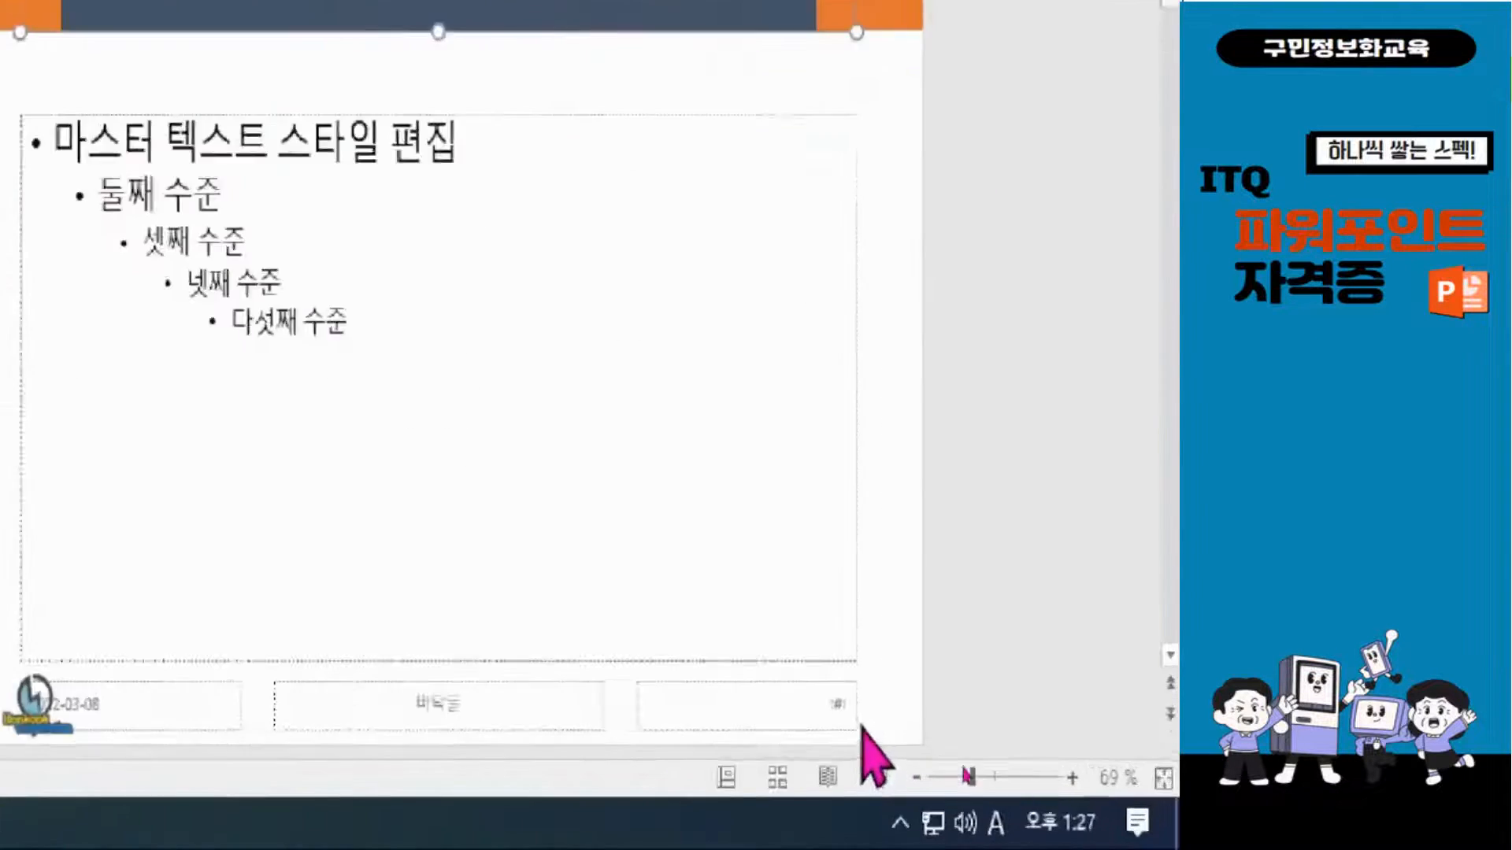
{"action": "key", "text": "Hangul"}
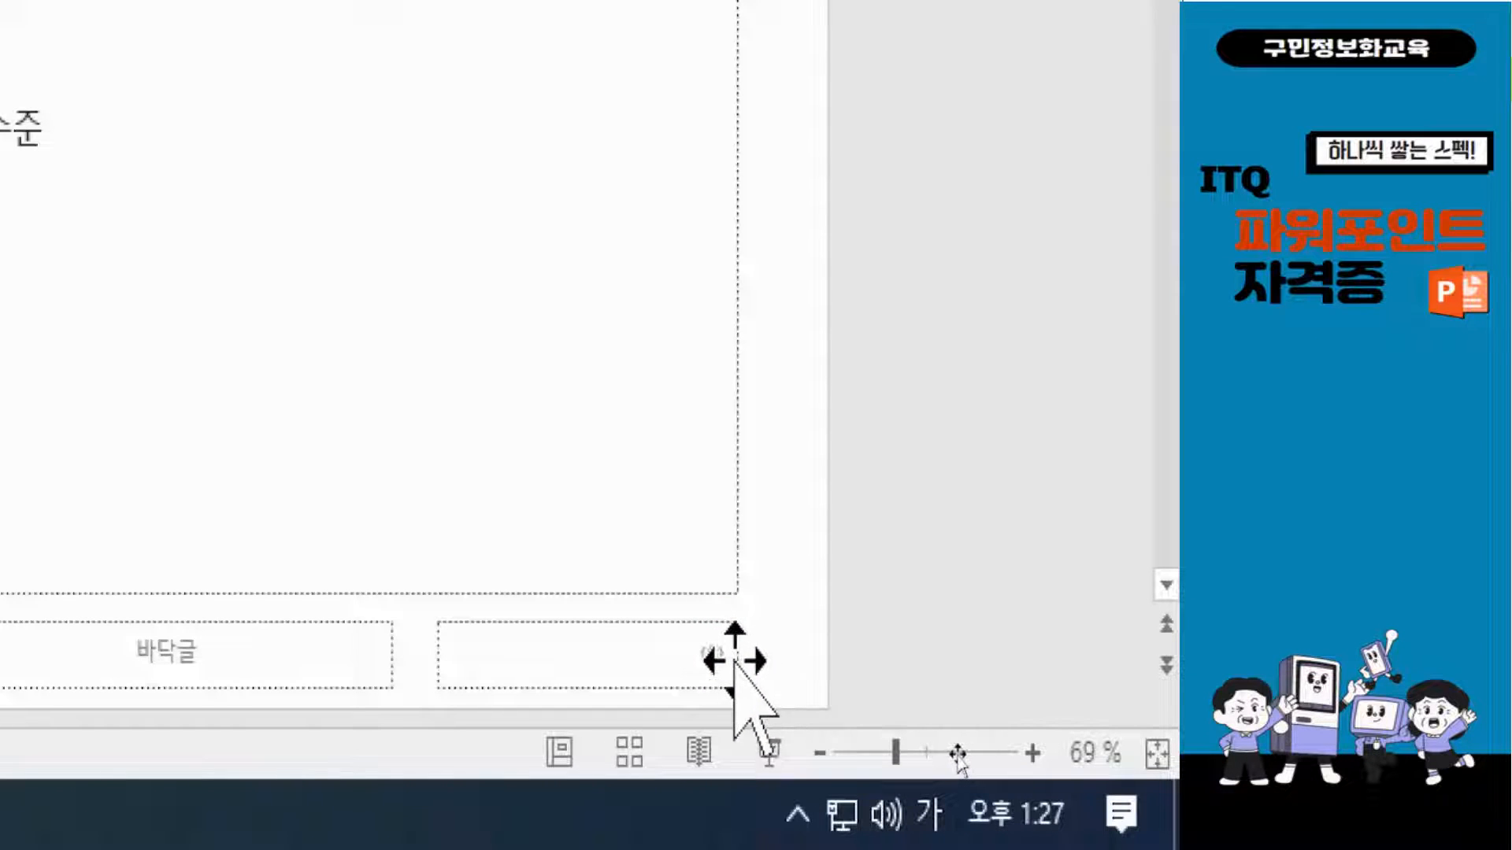
Format the slide master's slide number placeholder with font size 16 and black text.
{"action": "left_click", "coordinate": [734, 662]}
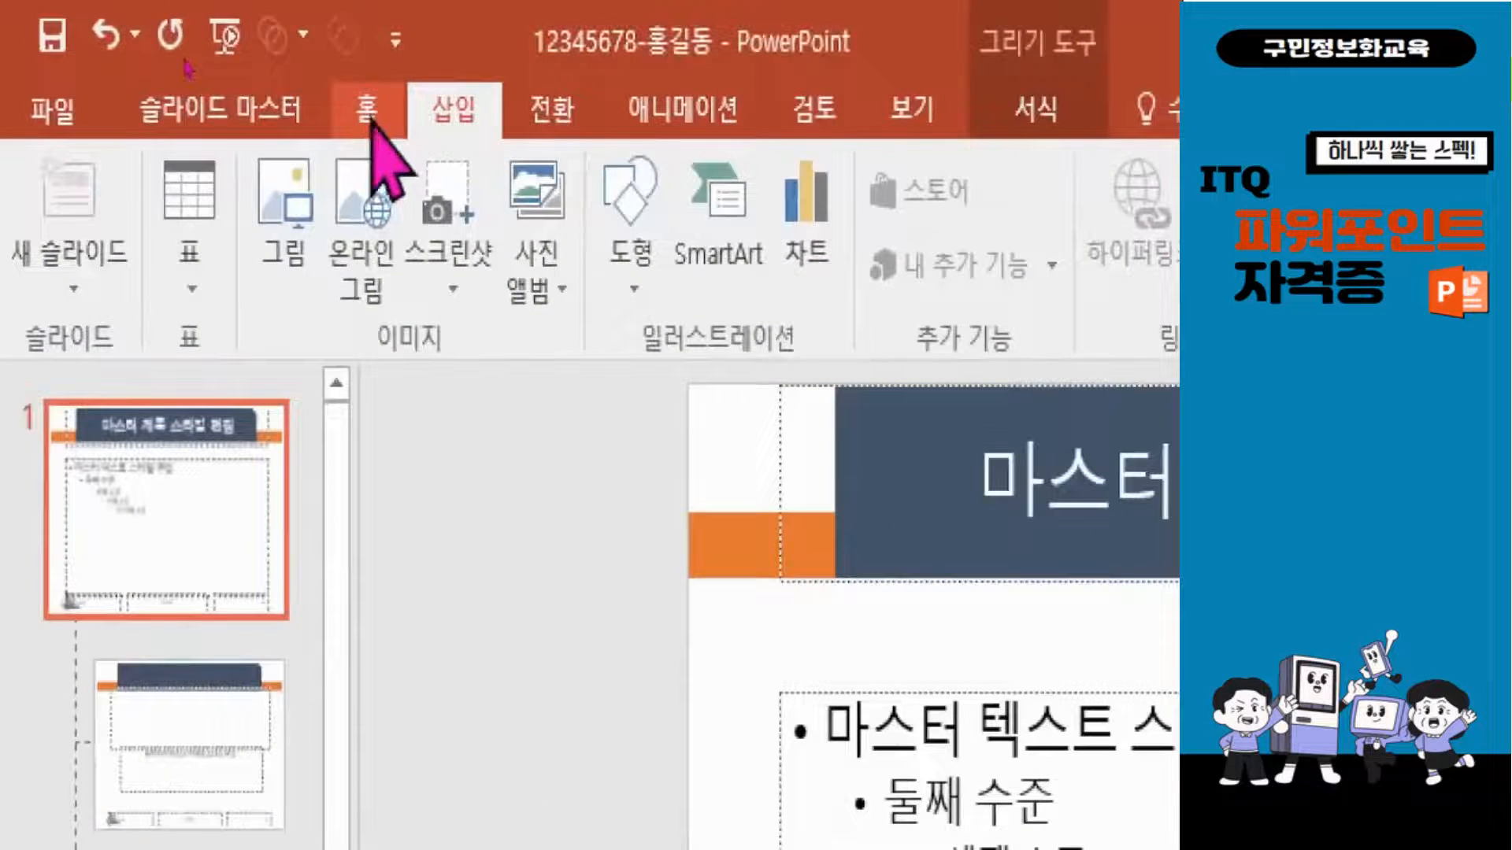
{"action": "left_click", "coordinate": [183, 56]}
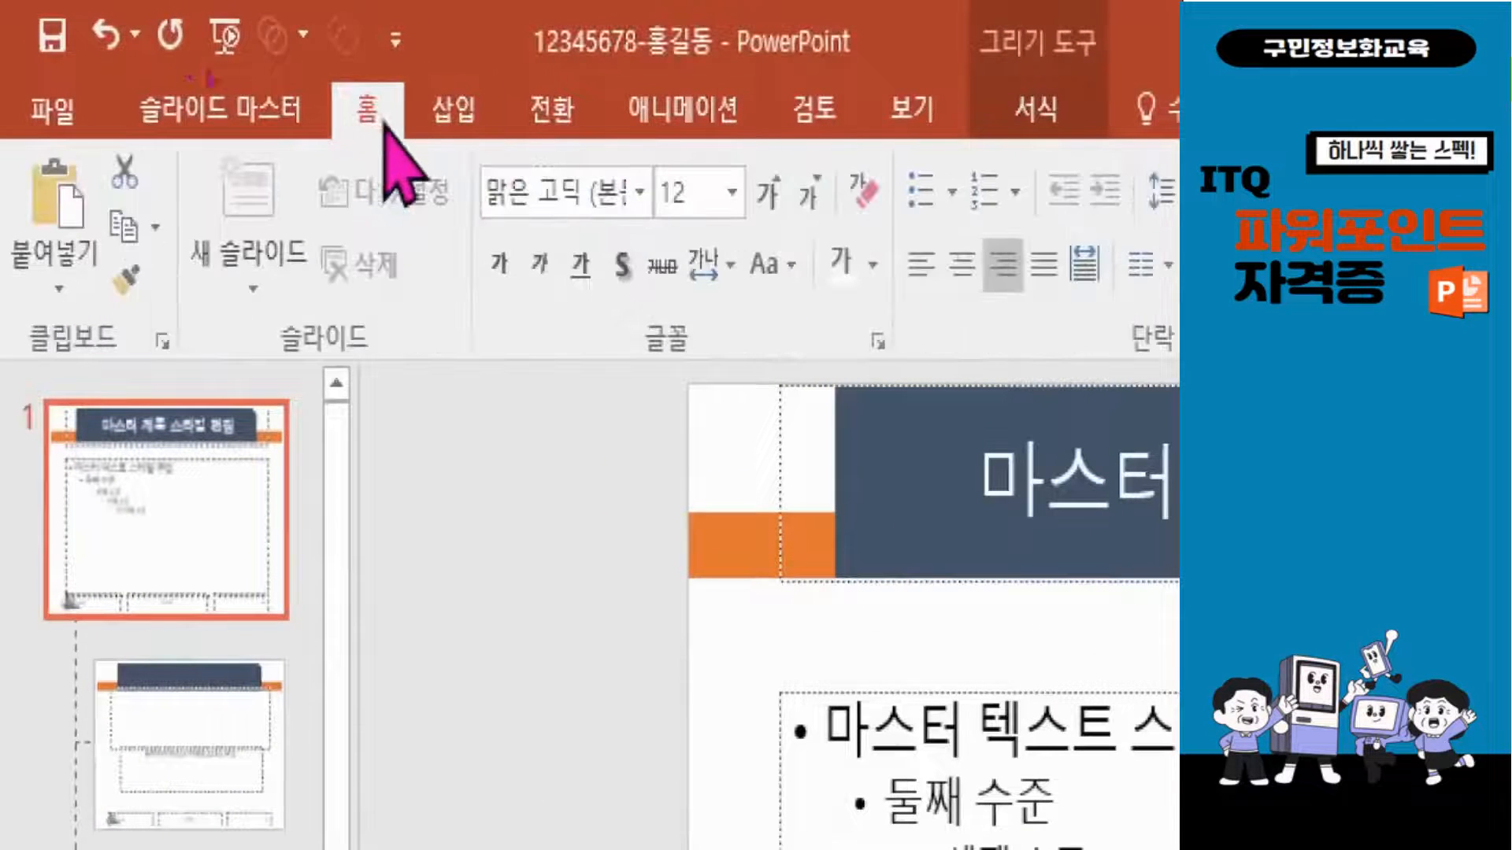
{"action": "left_click", "coordinate": [754, 187]}
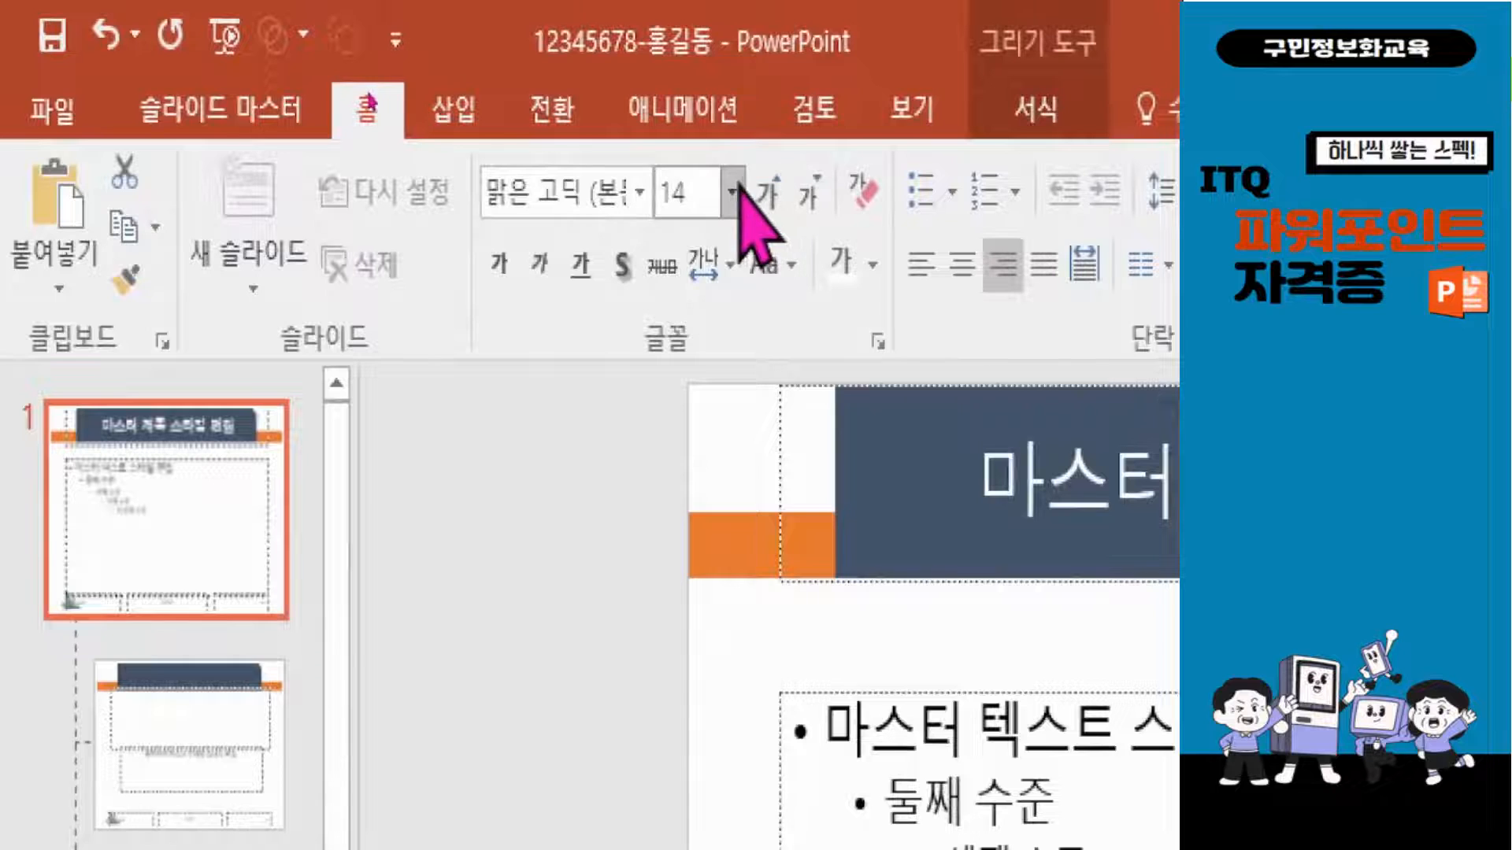
{"action": "left_click", "coordinate": [732, 191]}
{"action": "left_click", "coordinate": [707, 558]}
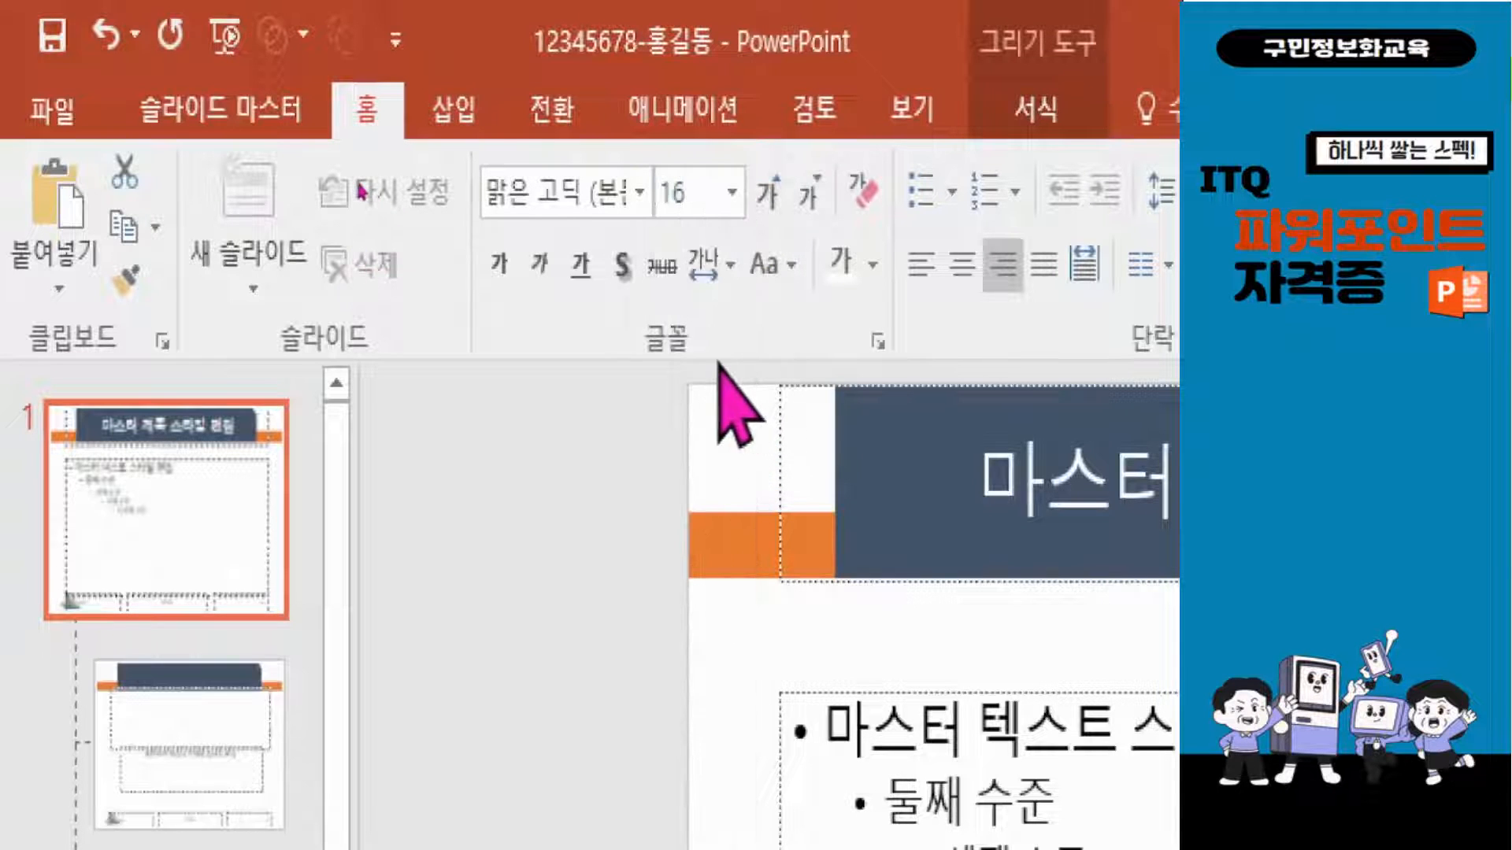
{"action": "left_click", "coordinate": [873, 265]}
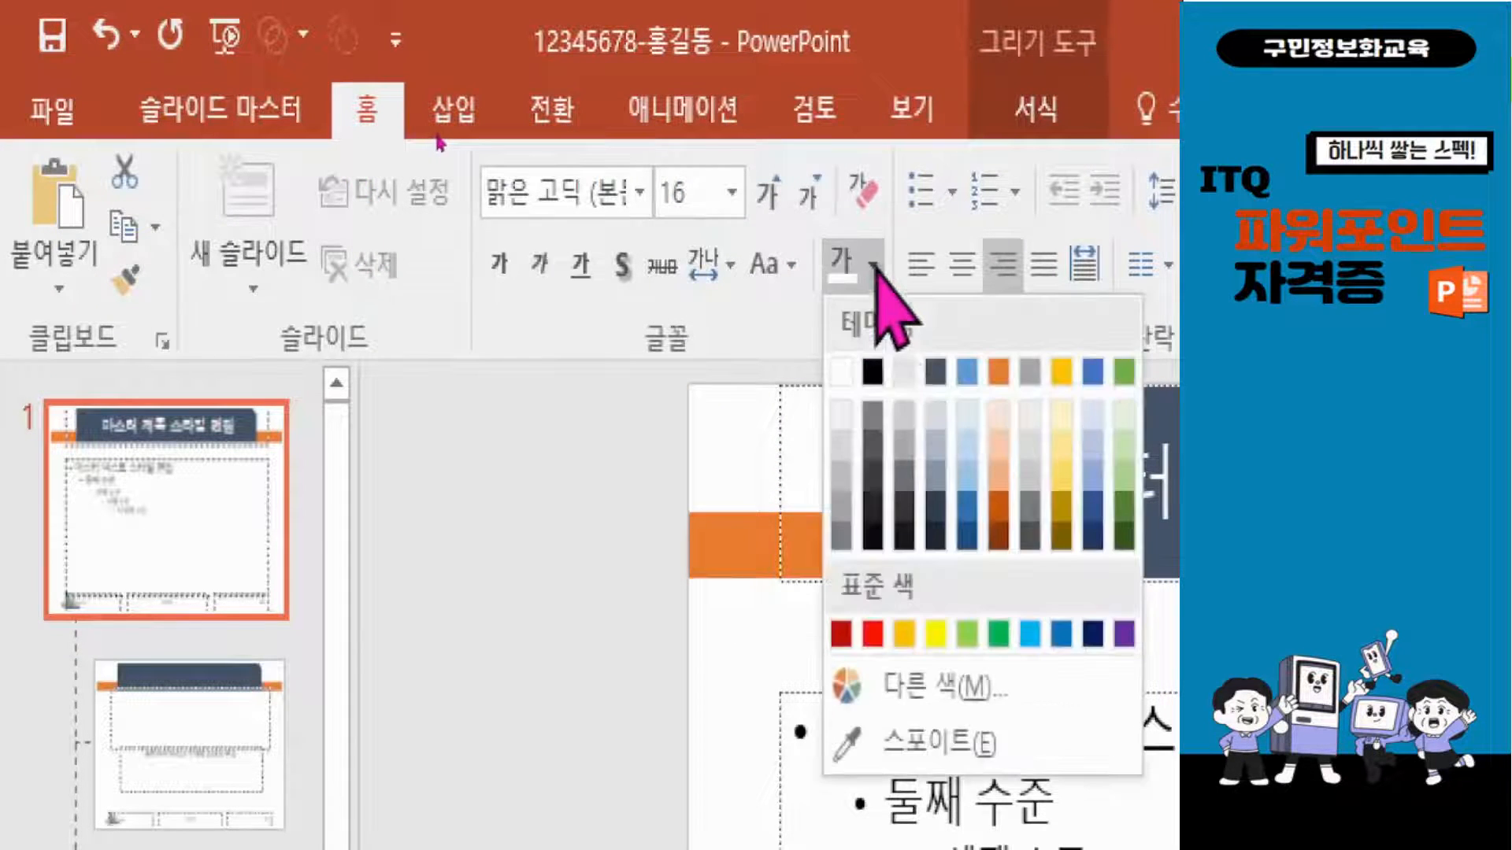
{"action": "left_click", "coordinate": [872, 371]}
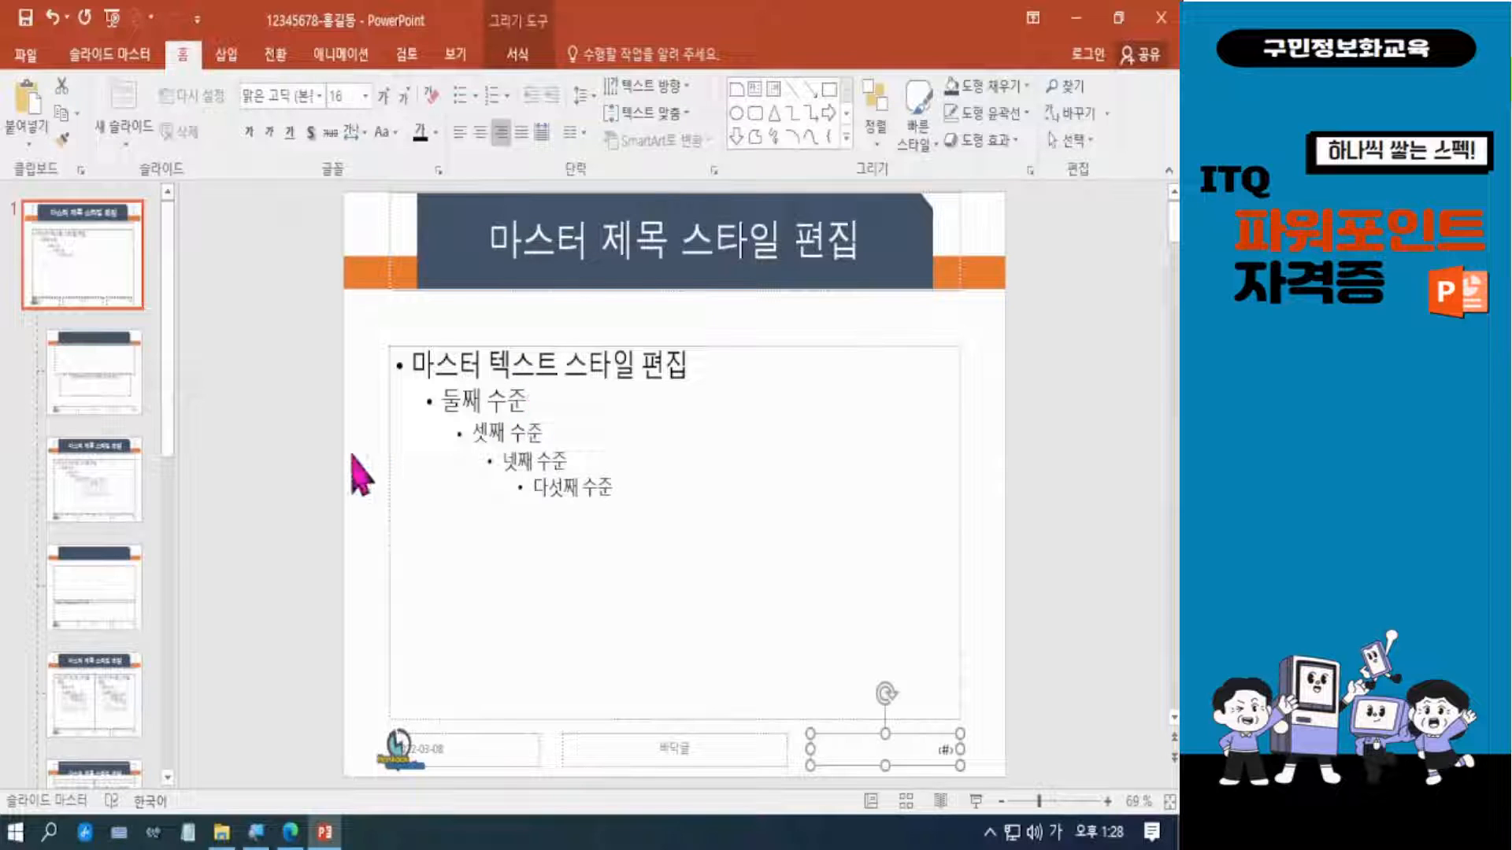
Open the title slide layout and examine its title shapes, logo and slide number.
{"action": "left_click", "coordinate": [101, 403]}
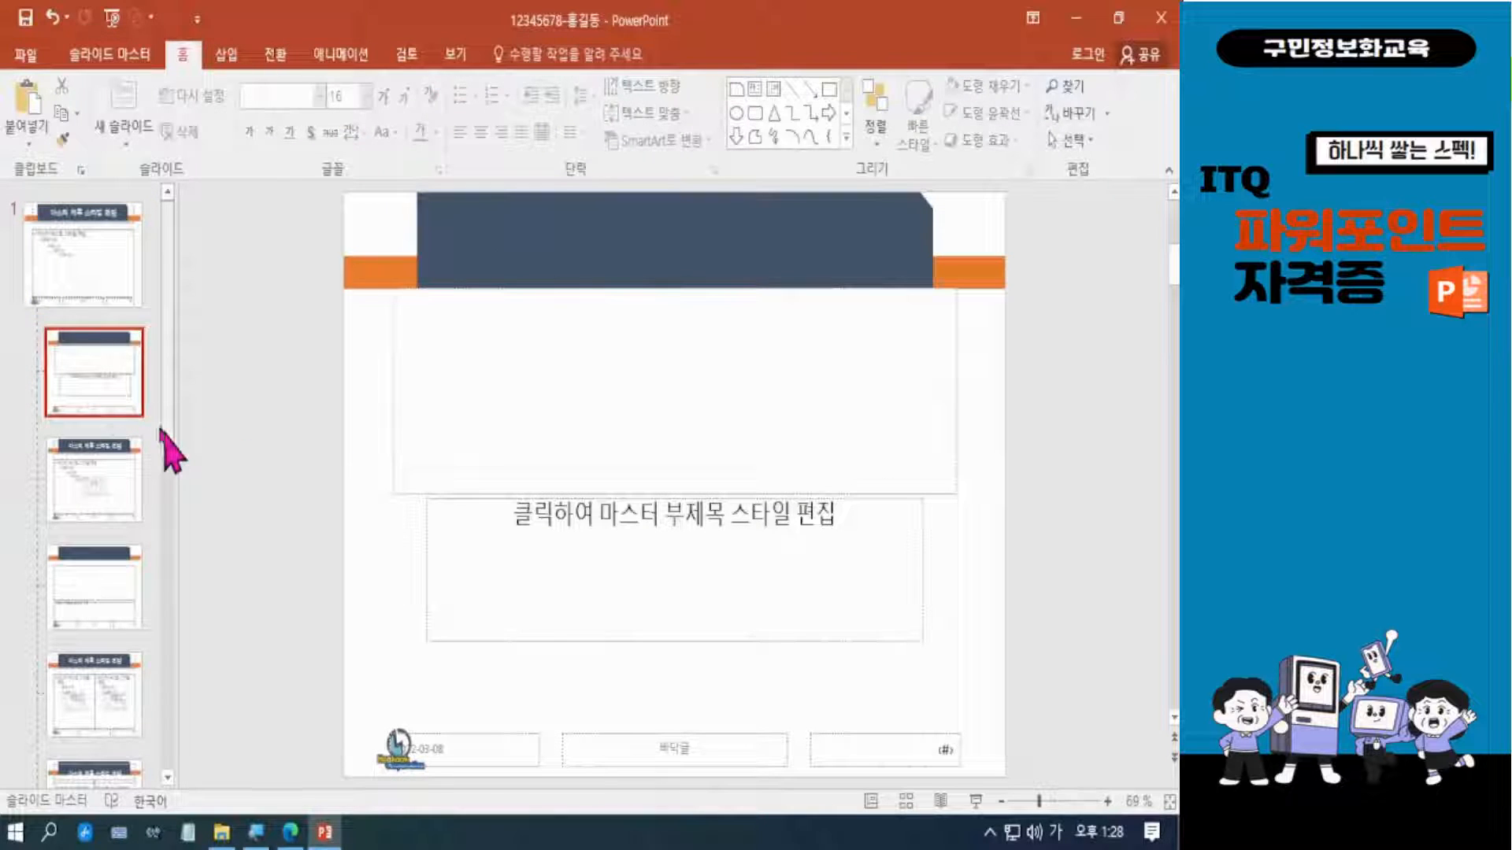
{"action": "left_click_drag", "start_coordinate": [24, 320], "coordinate": [213, 451]}
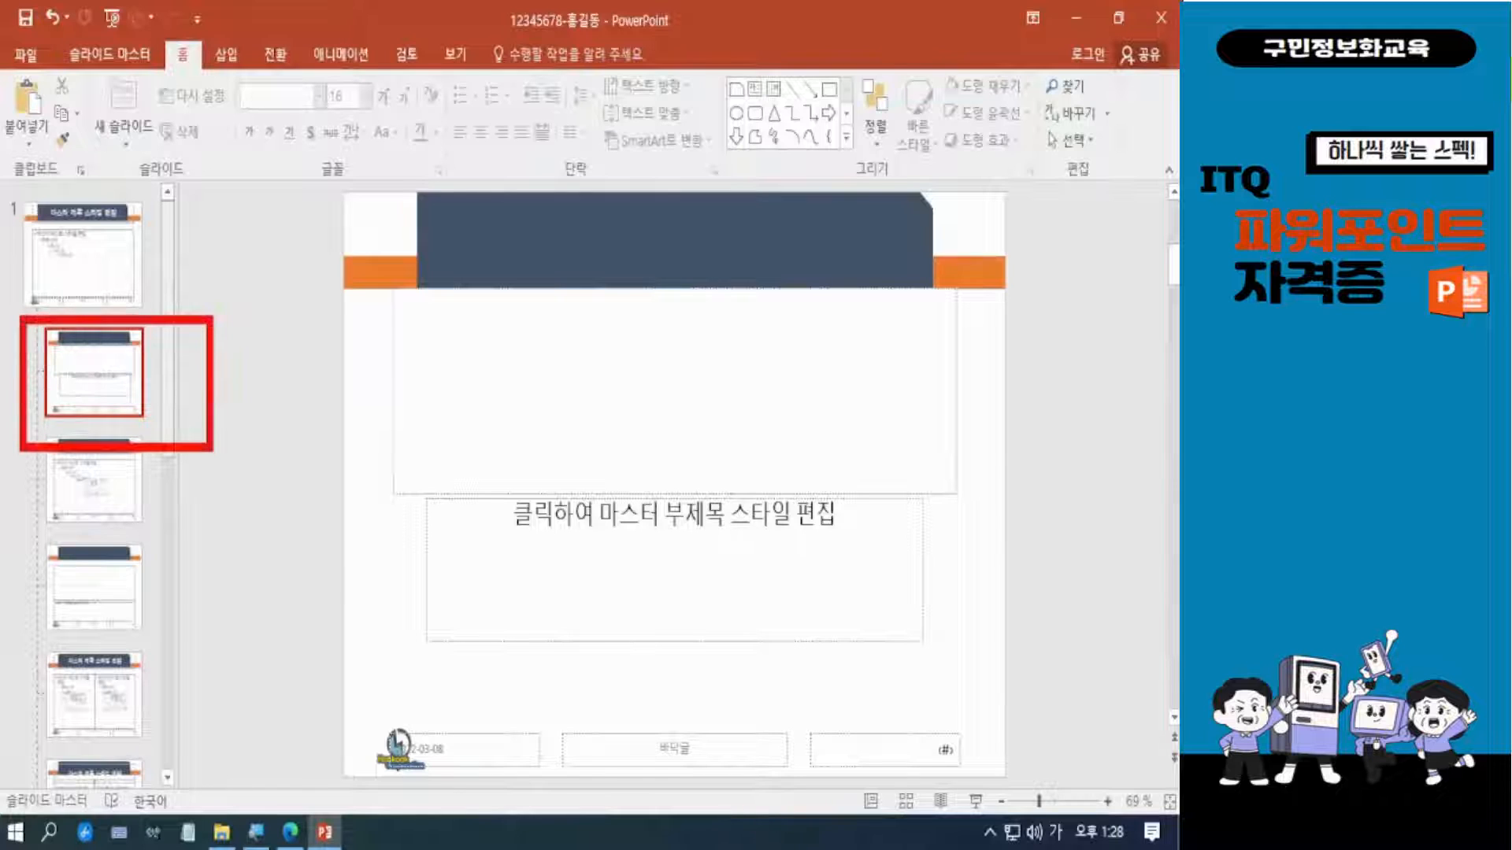
{"action": "mouse_move", "coordinate": [336, 182]}
{"action": "left_mouse_down"}
{"action": "mouse_move", "coordinate": [430, 287]}
{"action": "mouse_move", "coordinate": [1046, 302]}
{"action": "left_mouse_up"}
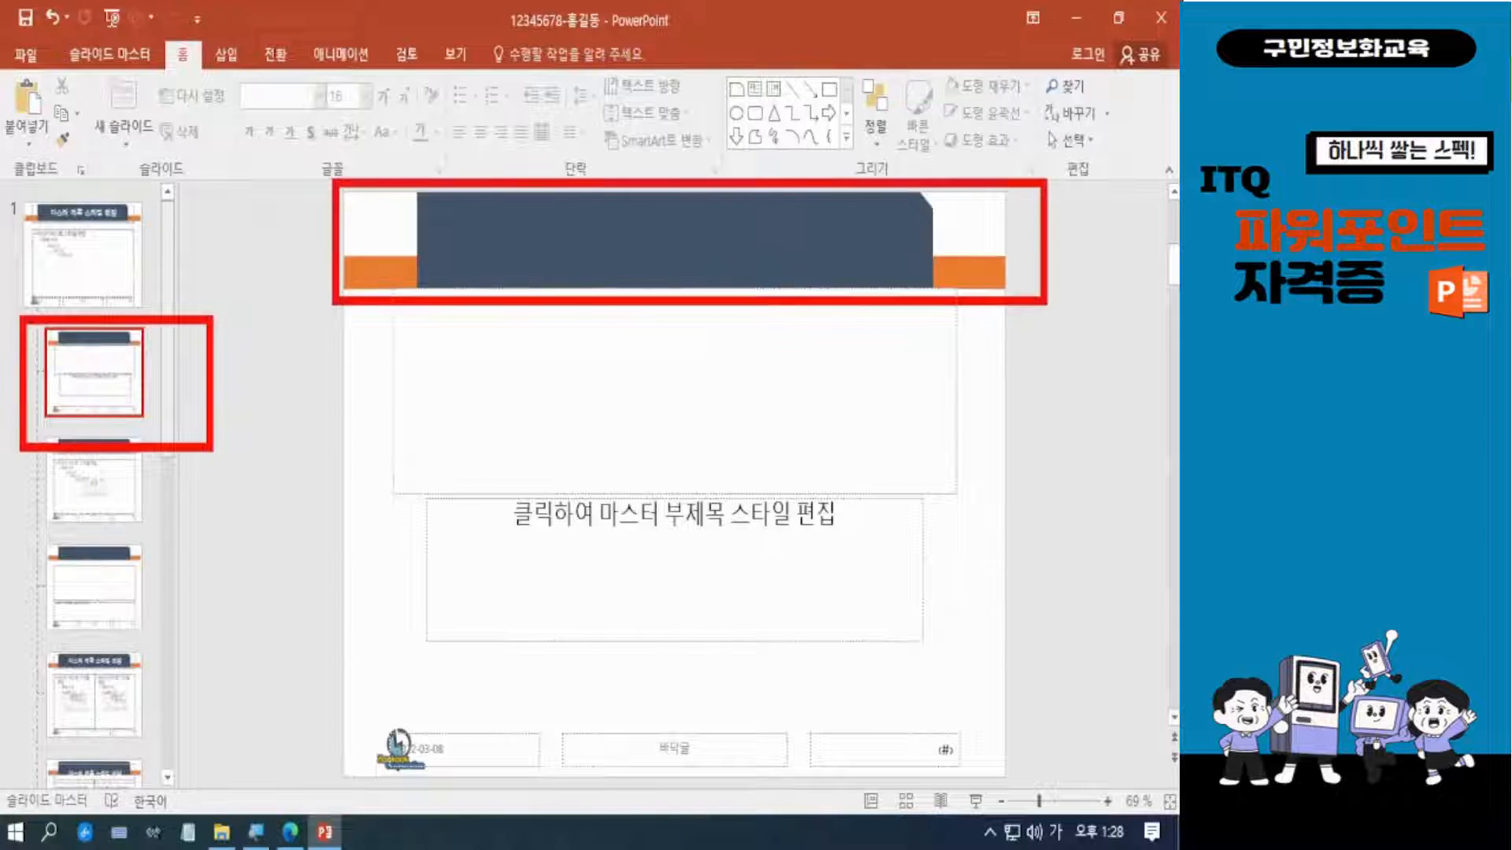
{"action": "mouse_move", "coordinate": [354, 674]}
{"action": "left_mouse_down"}
{"action": "mouse_move", "coordinate": [429, 770]}
{"action": "mouse_move", "coordinate": [464, 786]}
{"action": "left_mouse_up"}
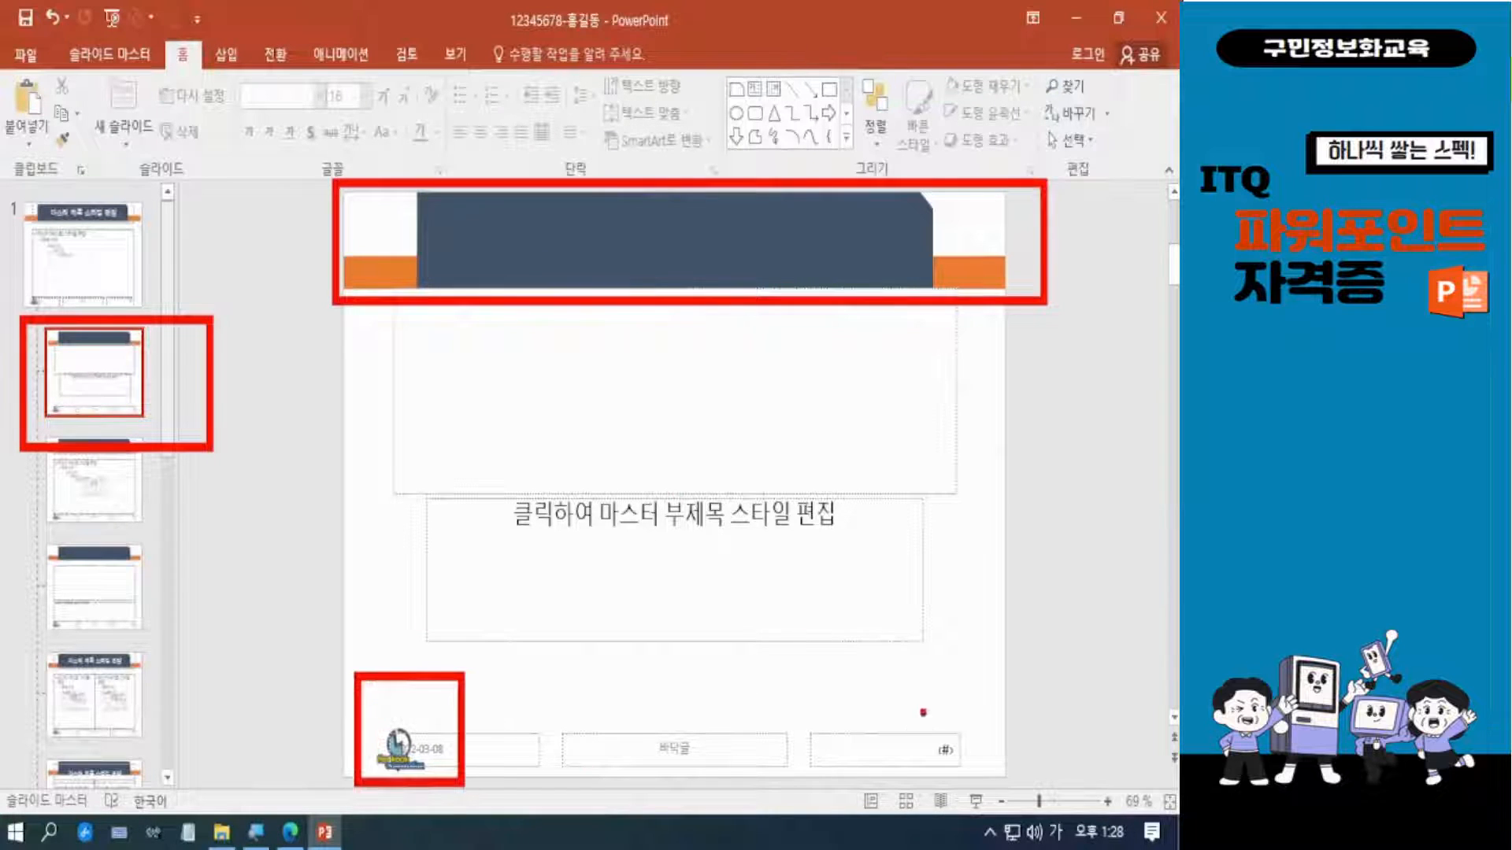
{"action": "left_click_drag", "start_coordinate": [921, 707], "coordinate": [988, 789]}
{"action": "key", "text": "Escape"}
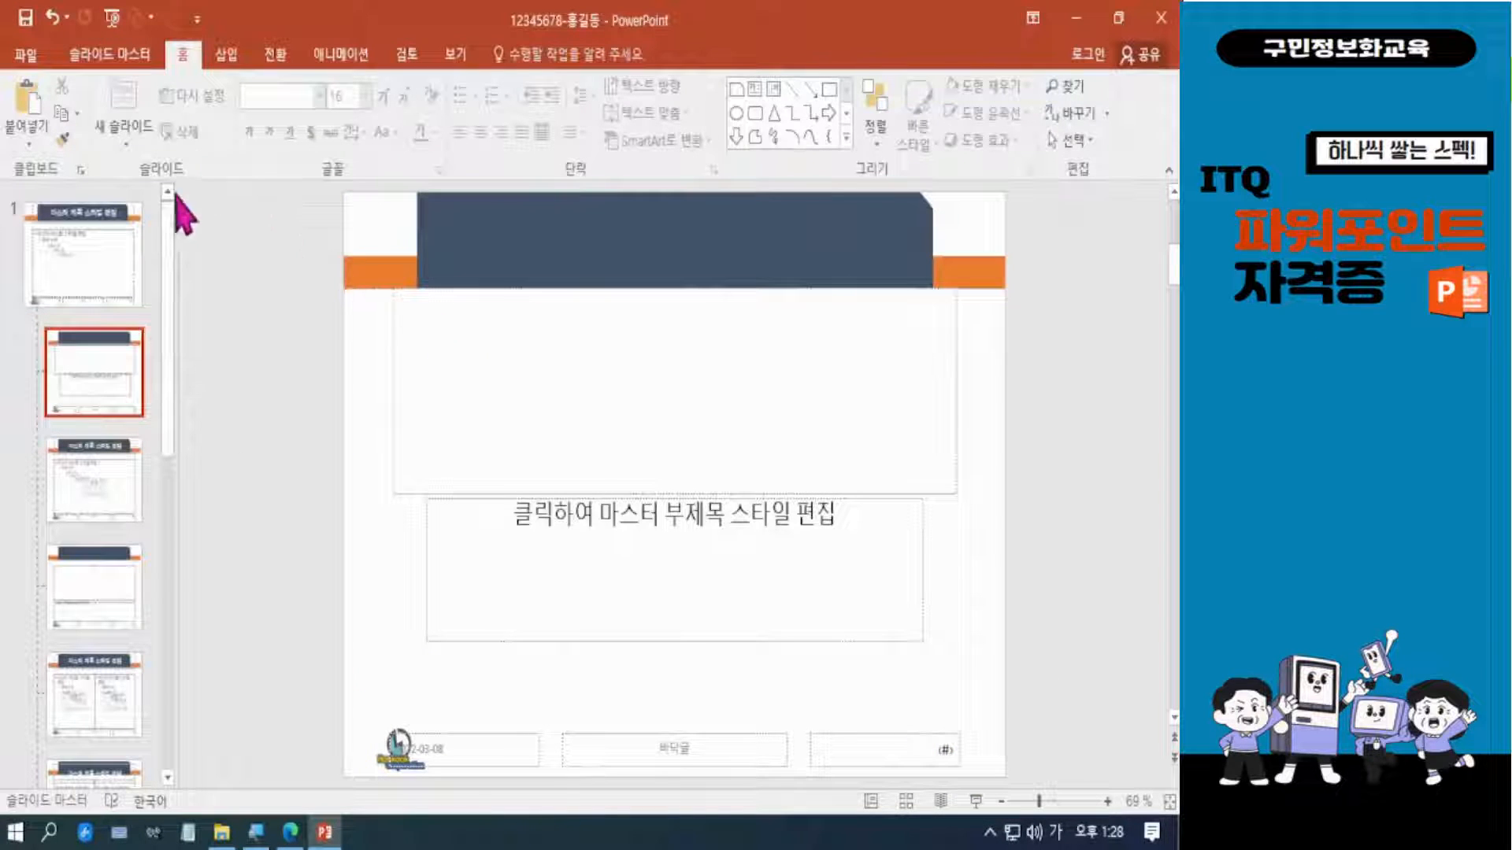
{"action": "mouse_move", "coordinate": [2, 301]}
{"action": "left_mouse_down"}
{"action": "mouse_move", "coordinate": [142, 423]}
{"action": "mouse_move", "coordinate": [187, 438]}
{"action": "left_mouse_up"}
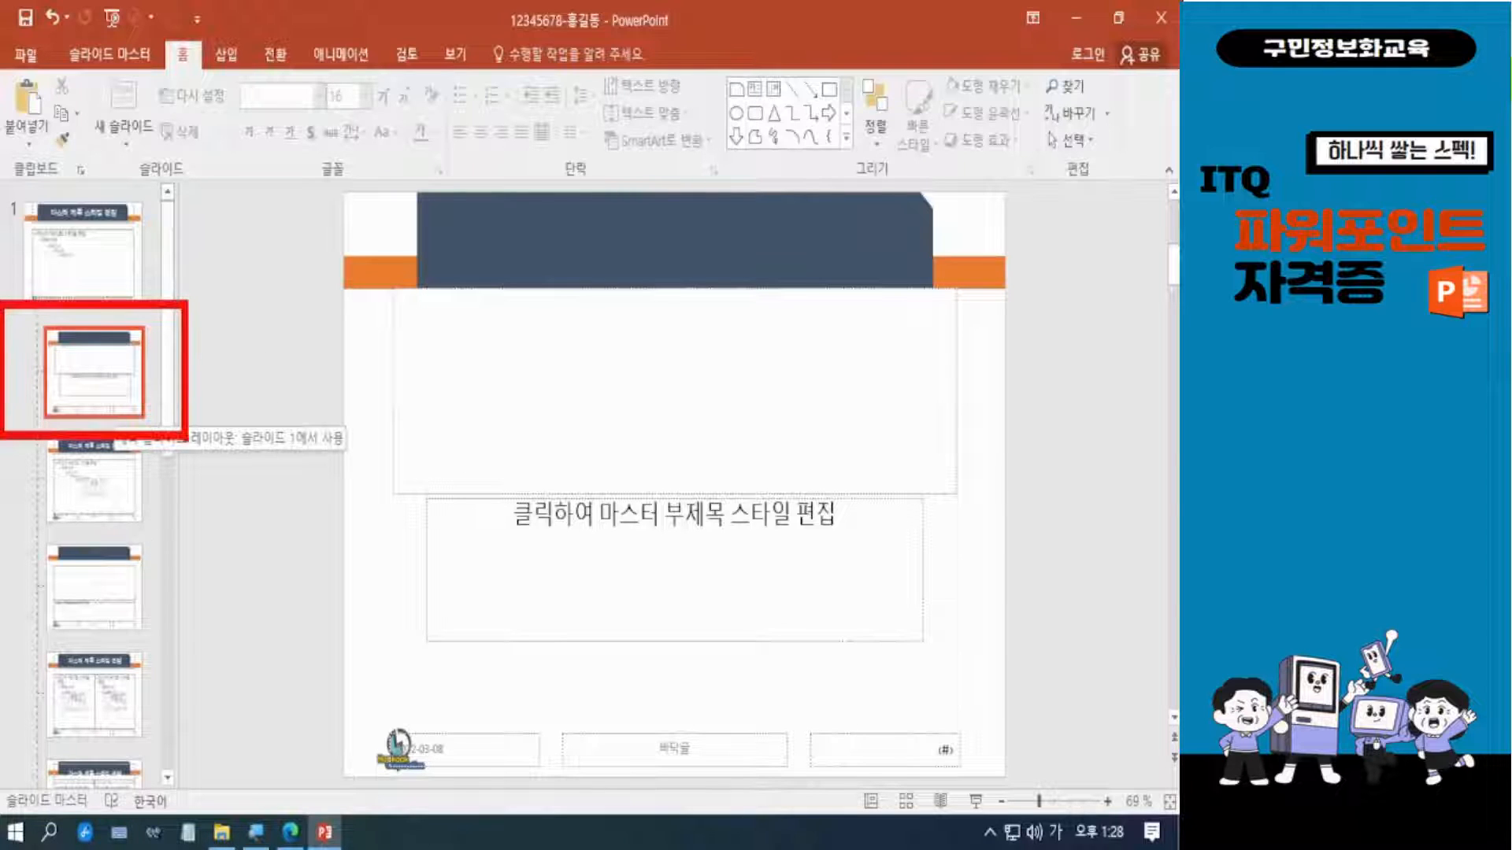
{"action": "key", "text": "Escape"}
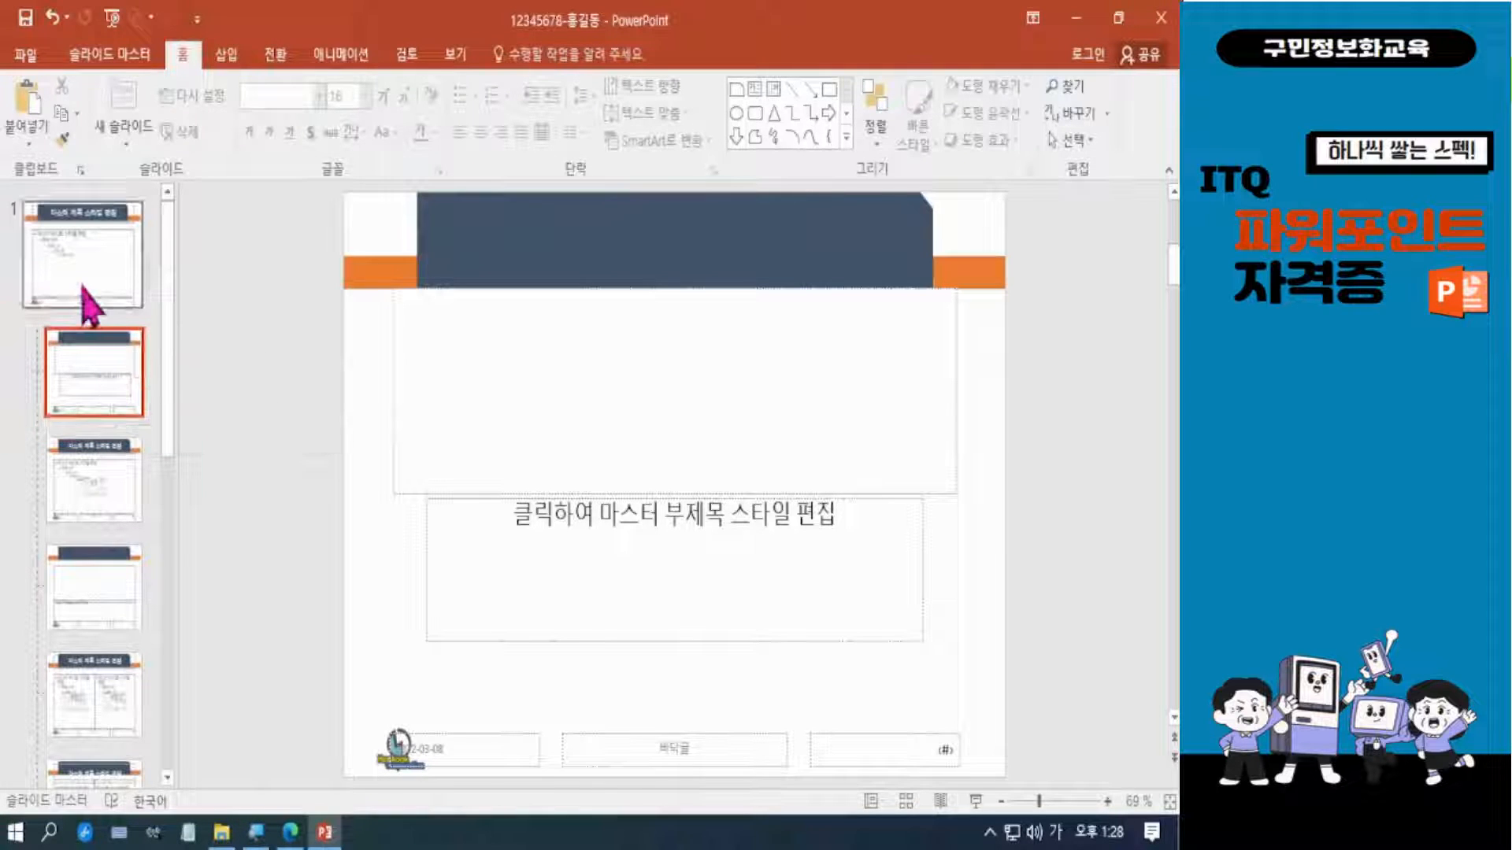
{"action": "left_click_drag", "start_coordinate": [57, 29], "coordinate": [173, 102]}
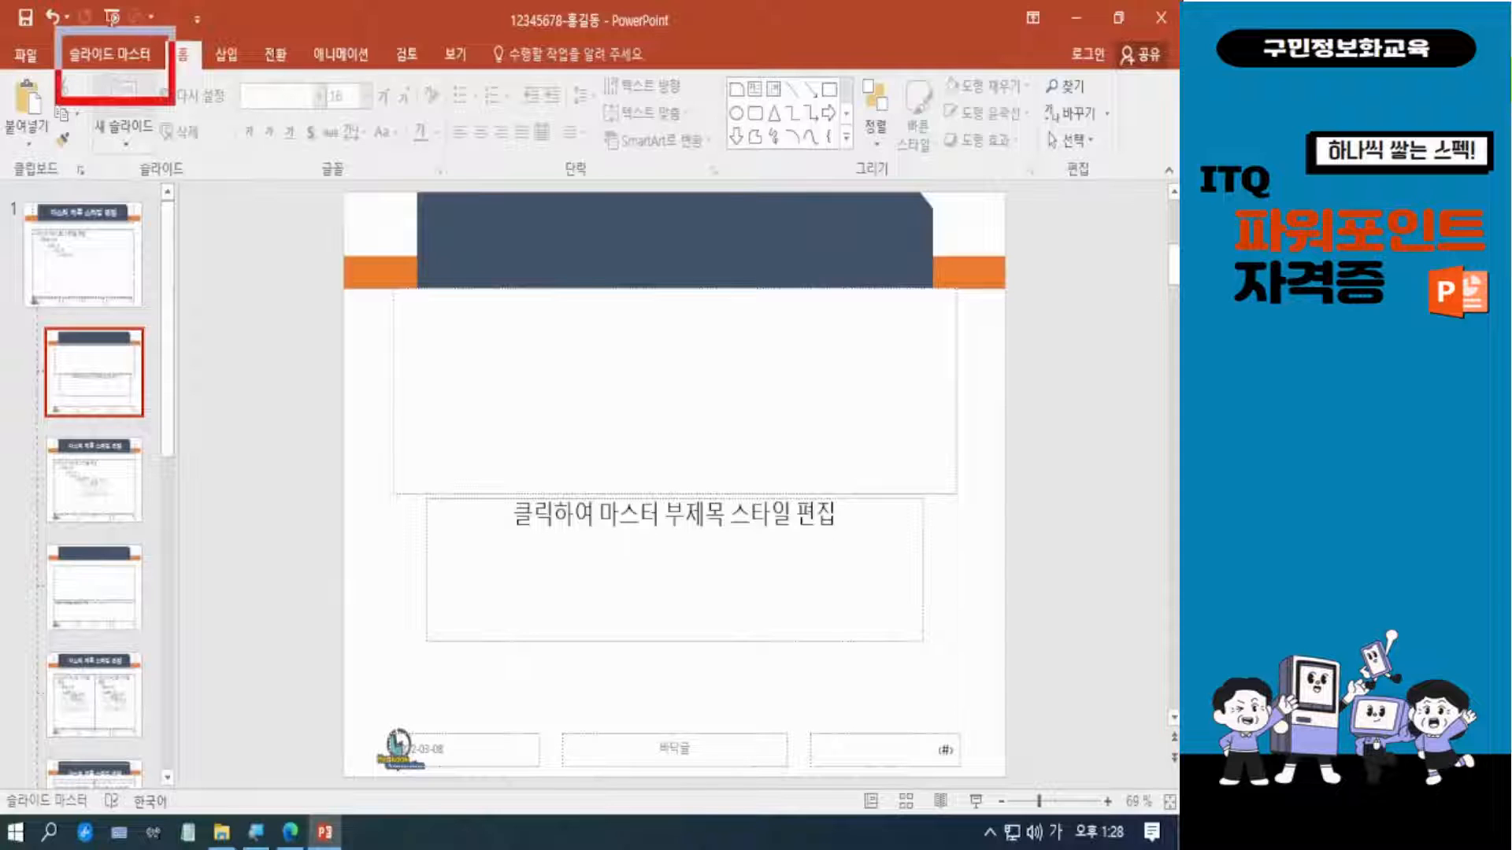
{"action": "key", "text": "Escape"}
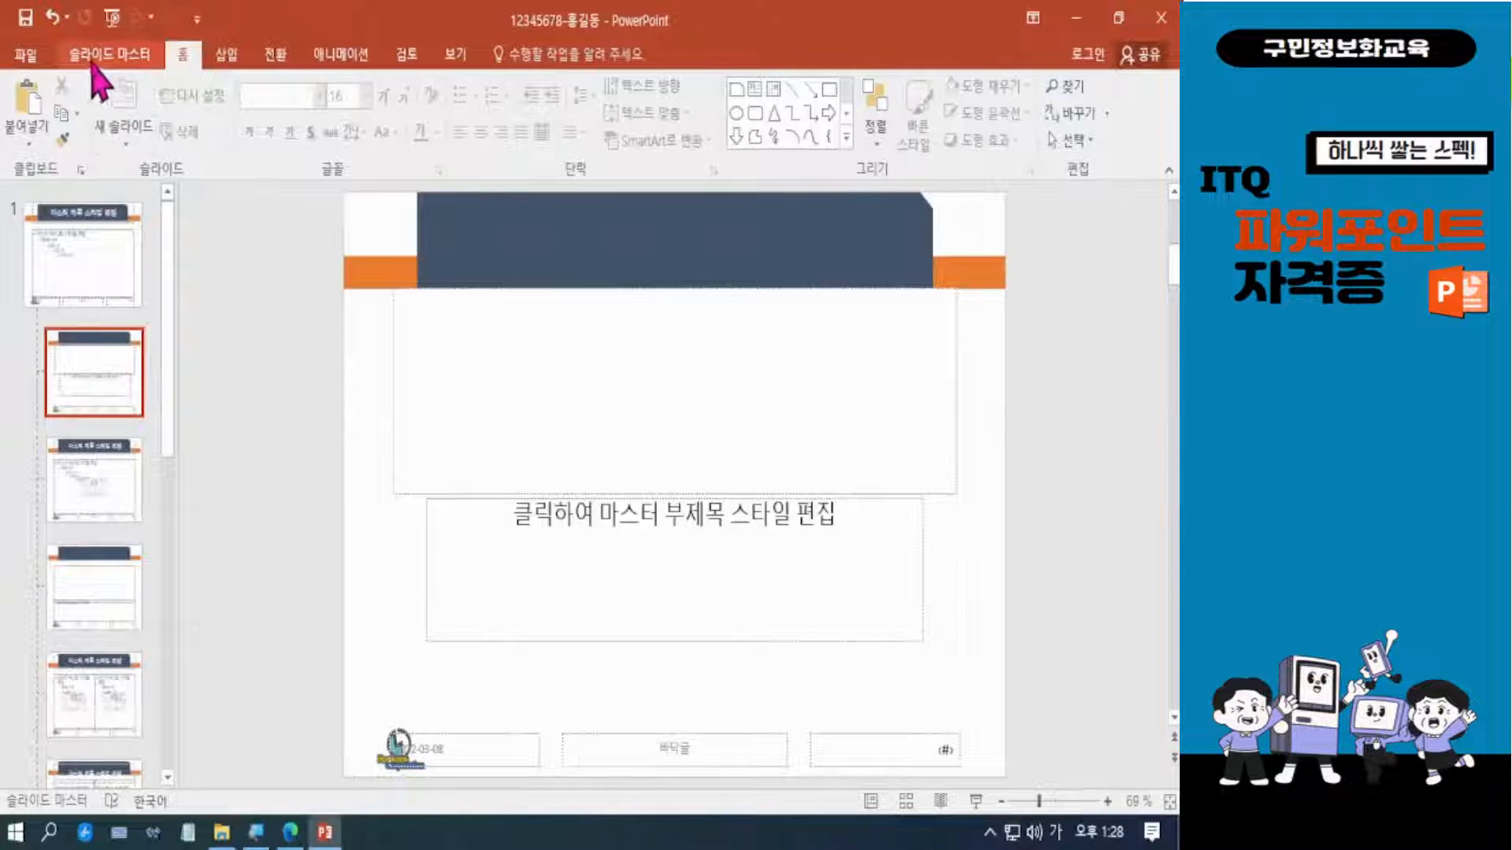
Hide the background graphics on the title slide layout.
{"action": "left_click", "coordinate": [102, 57]}
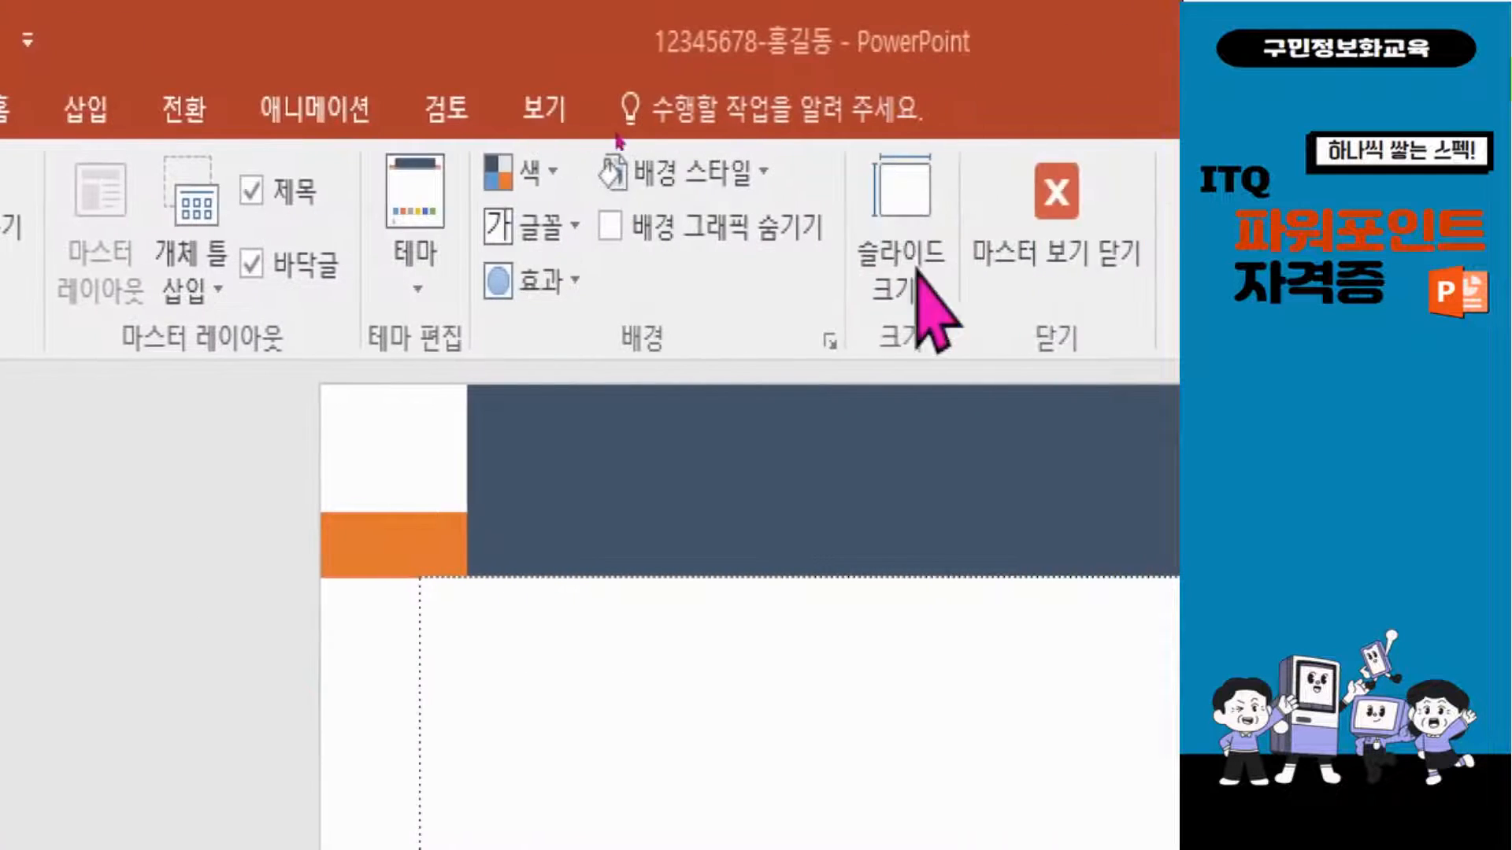
{"action": "left_click", "coordinate": [612, 229]}
{"action": "left_click", "coordinate": [620, 244]}
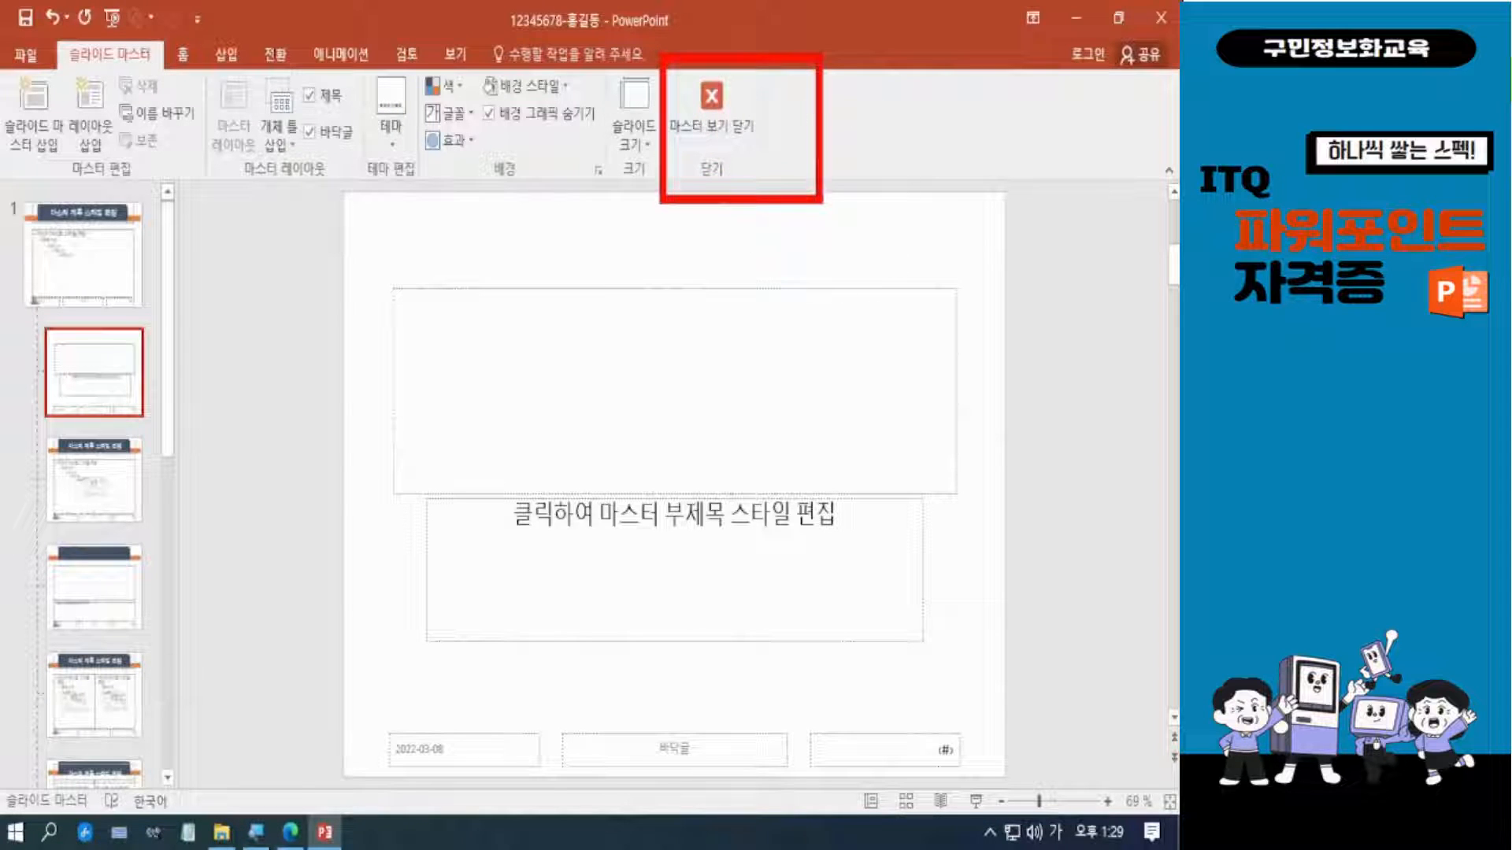
Close the master view and open slide 2 in the normal view.
{"action": "left_click", "coordinate": [712, 106]}
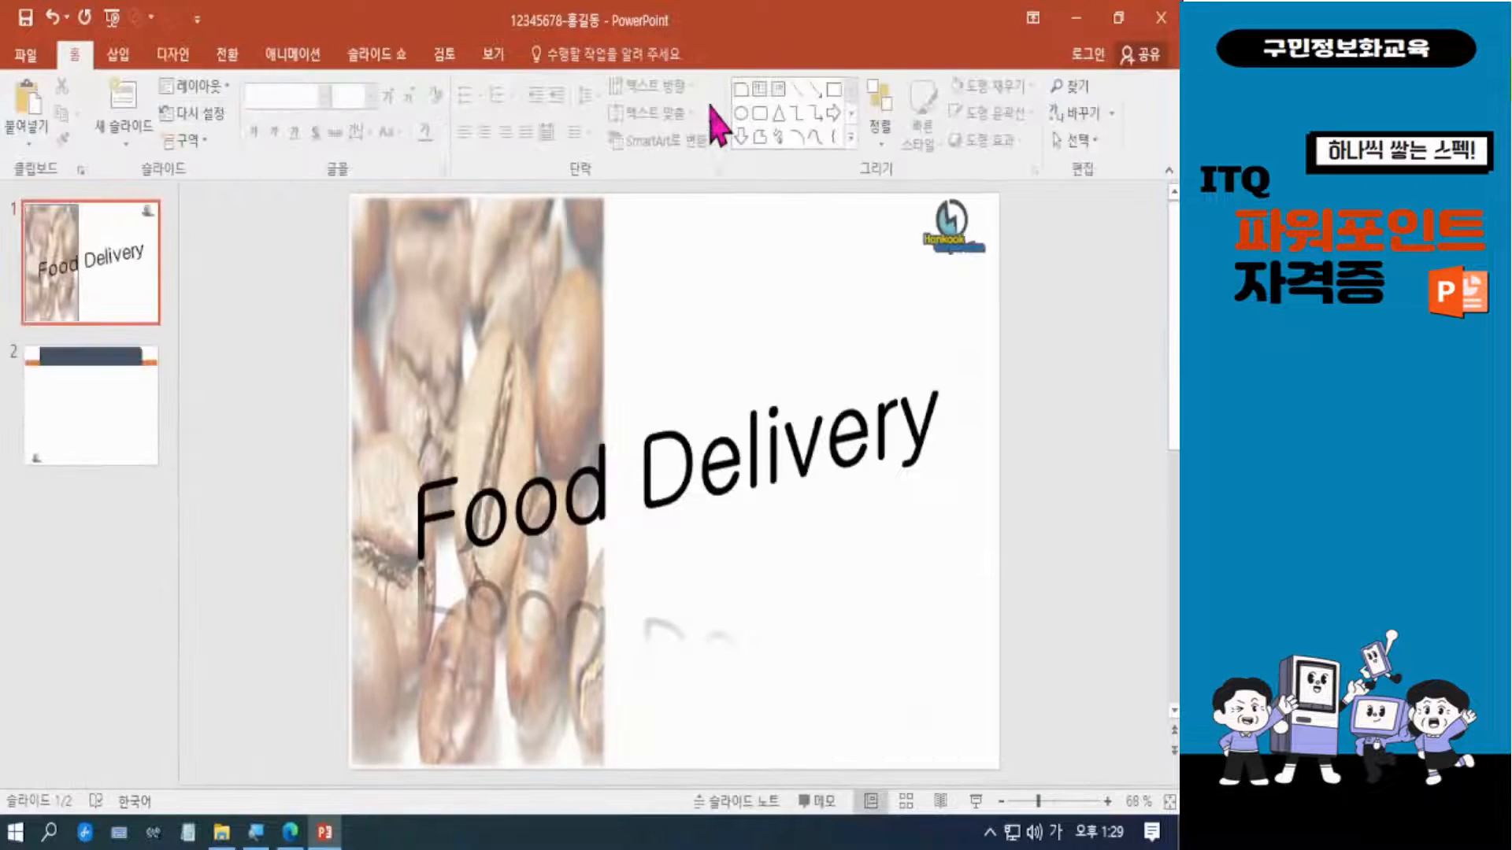
{"action": "left_click", "coordinate": [128, 433]}
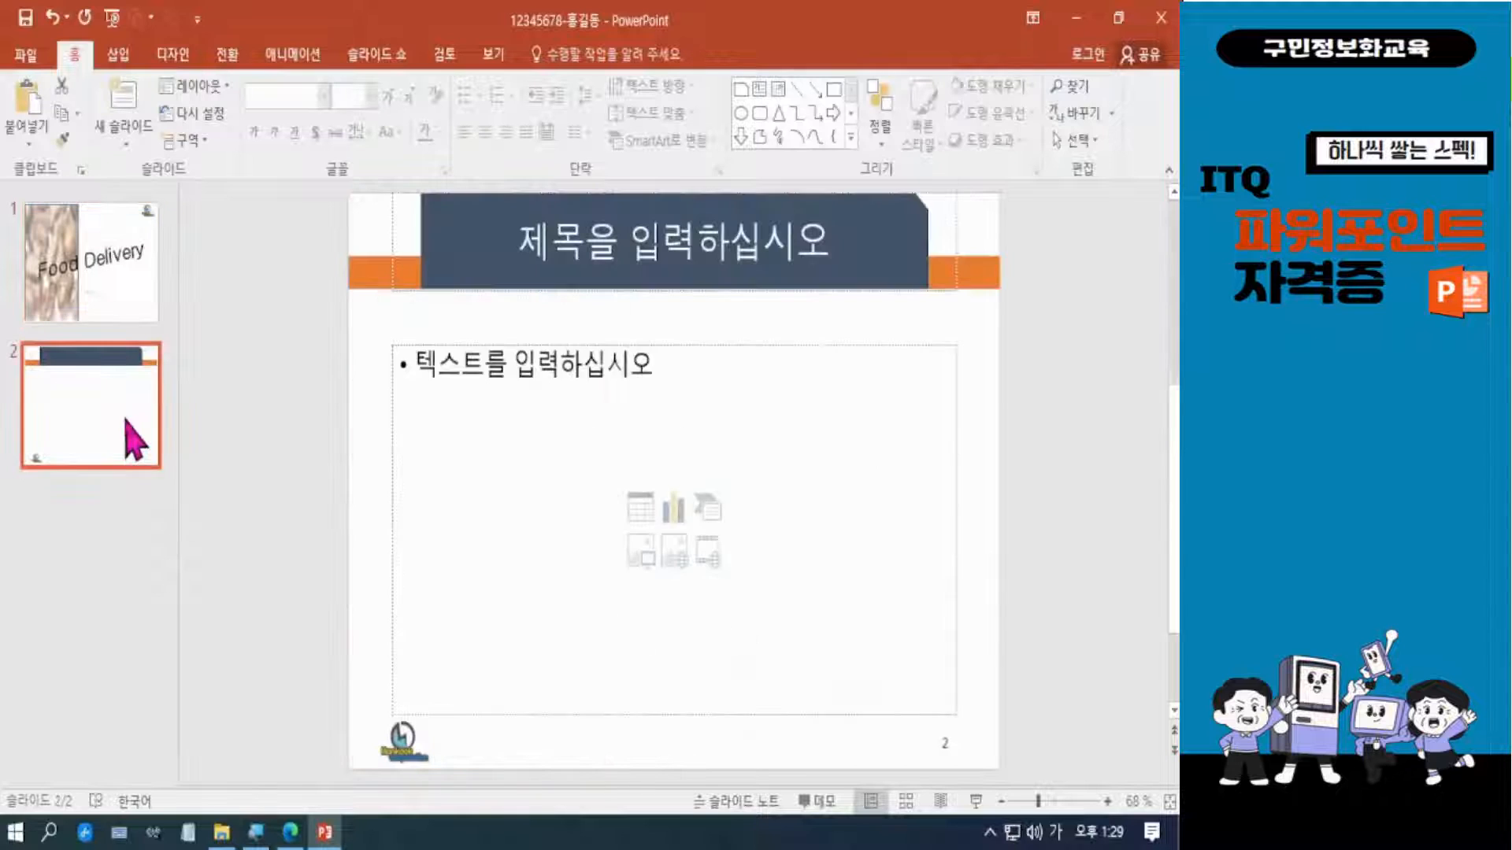
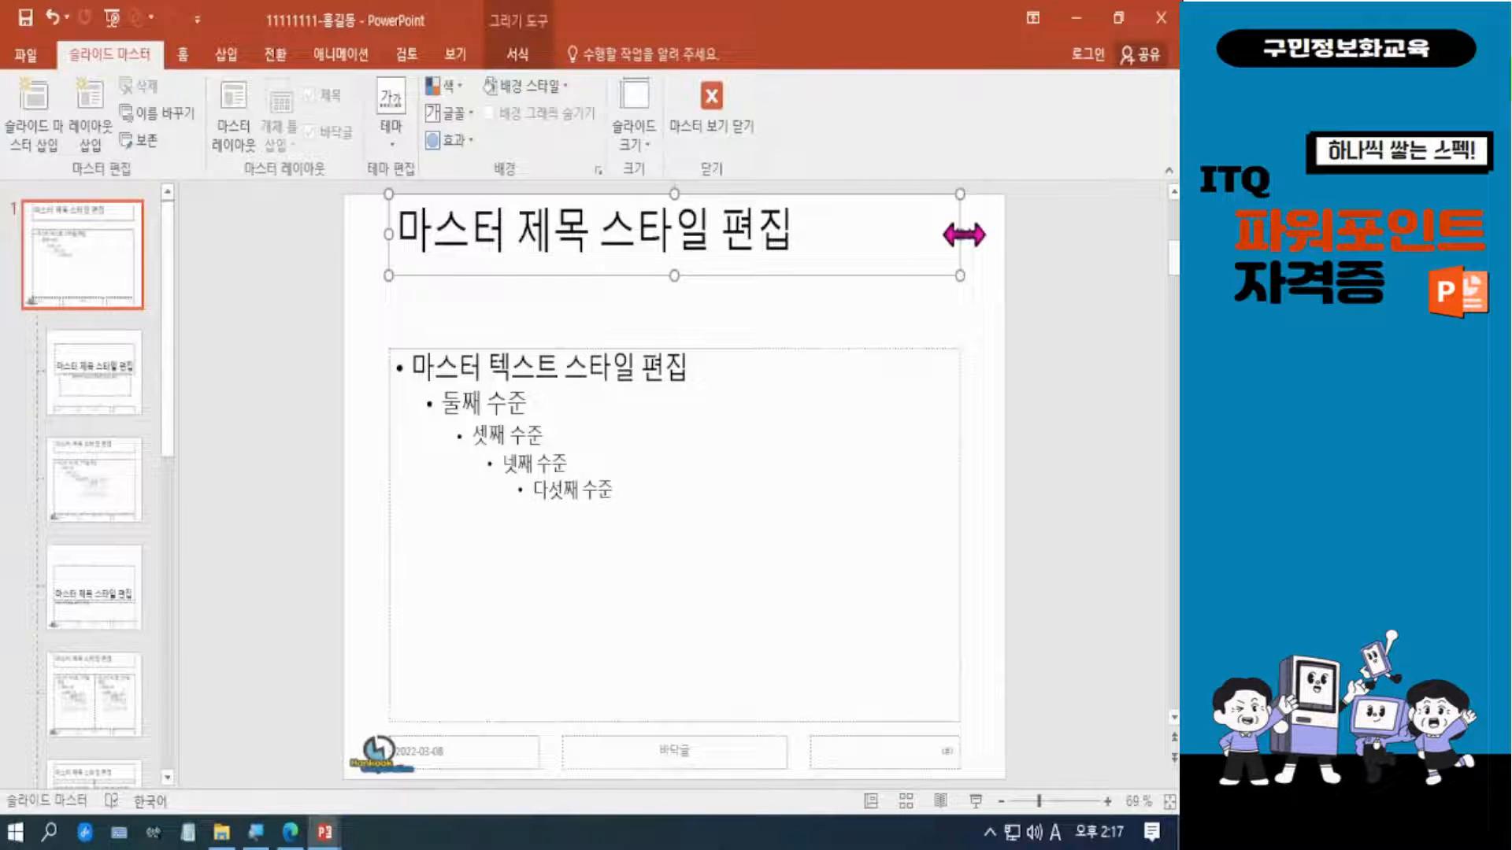
Enlarge the slide master's title placeholder slightly in width and height and set its font to 굴림.
{"action": "left_click_drag", "start_coordinate": [967, 234], "coordinate": [974, 237]}
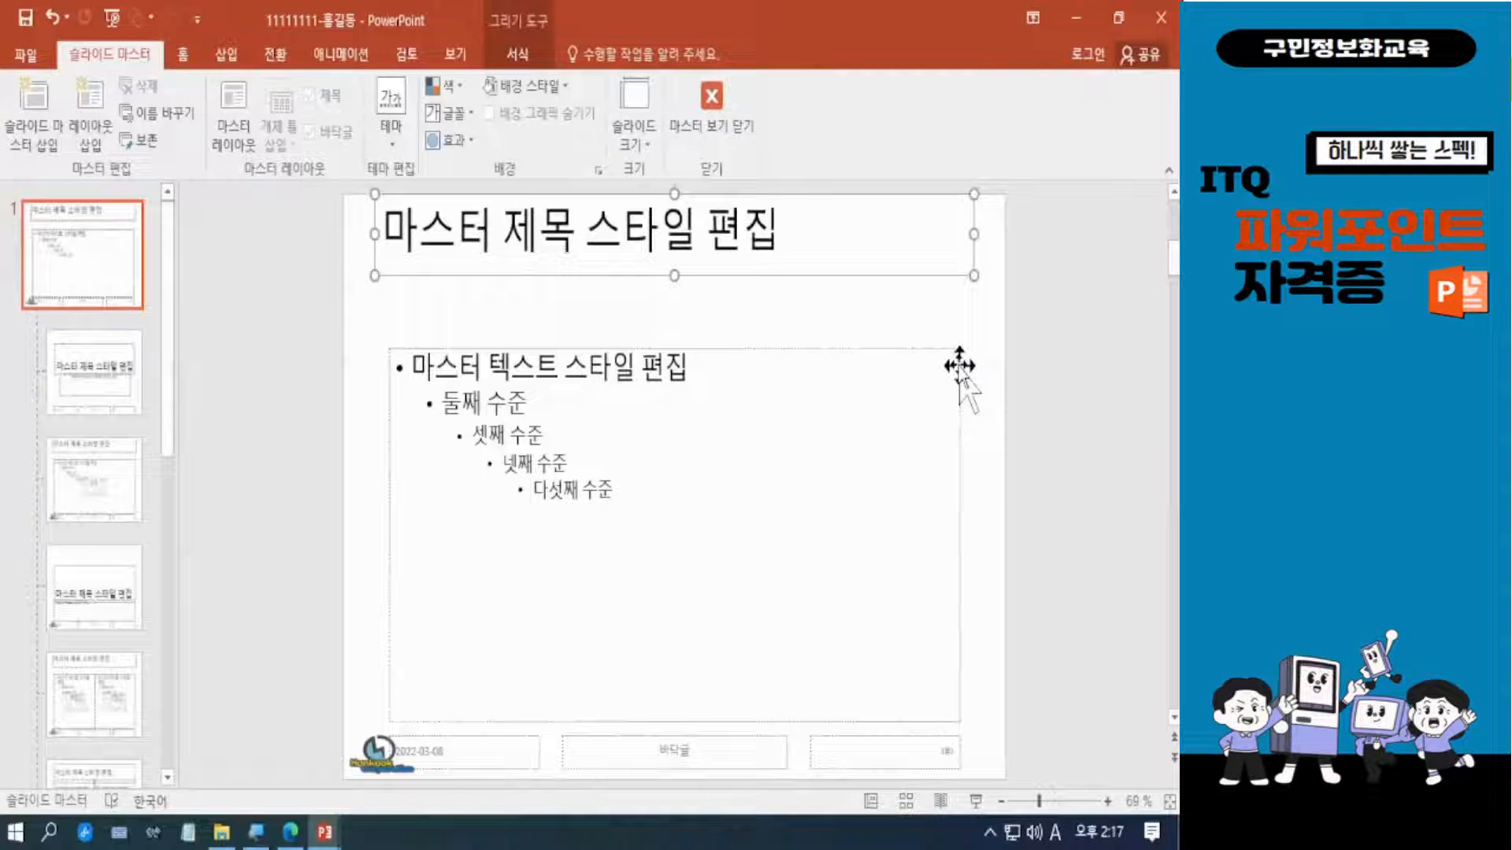
{"action": "left_click_drag", "start_coordinate": [674, 276], "coordinate": [673, 281]}
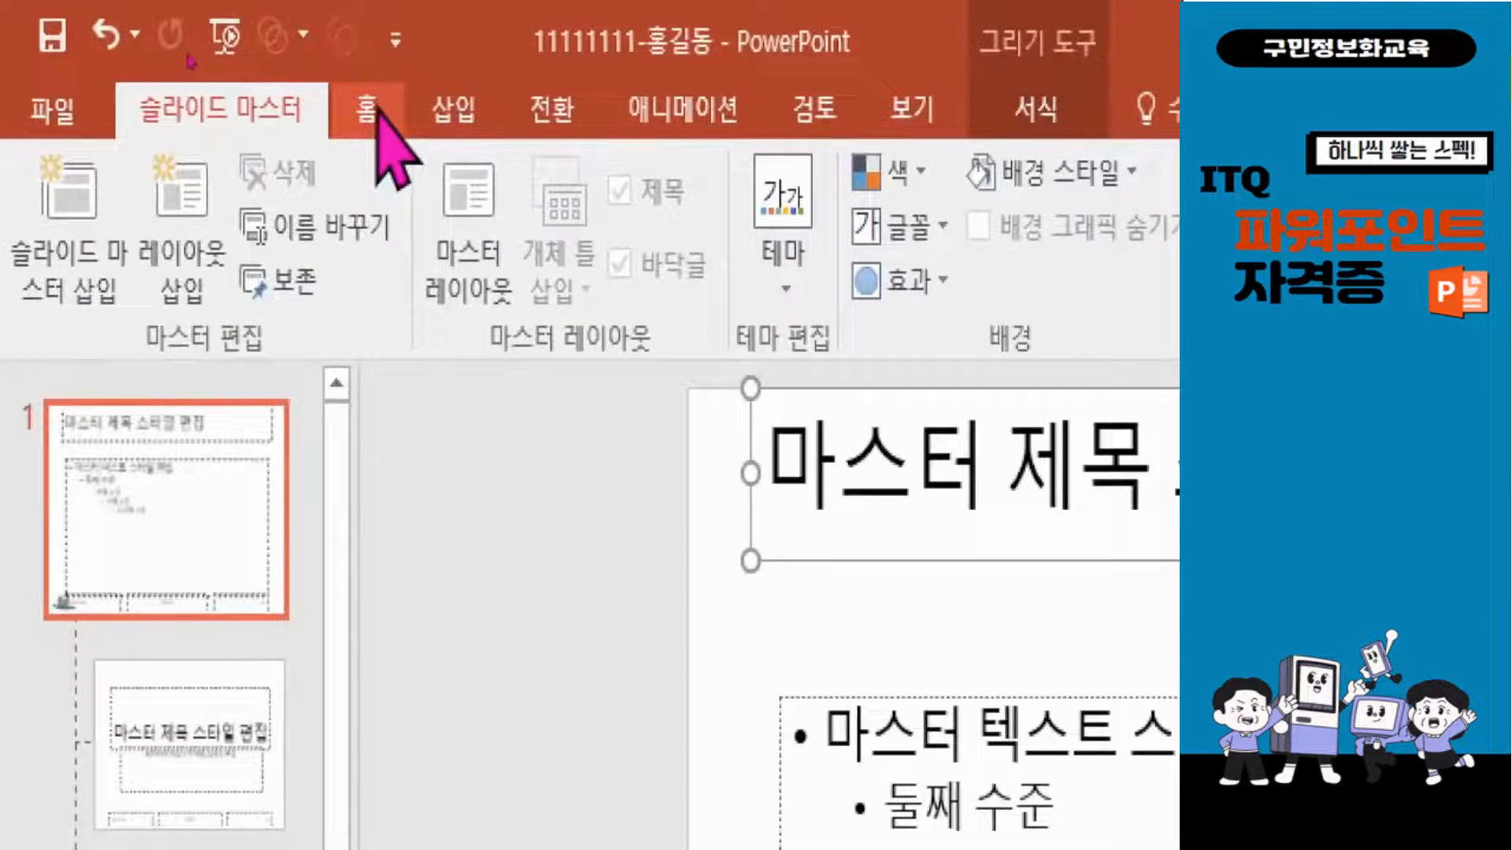
{"action": "left_click", "coordinate": [182, 54]}
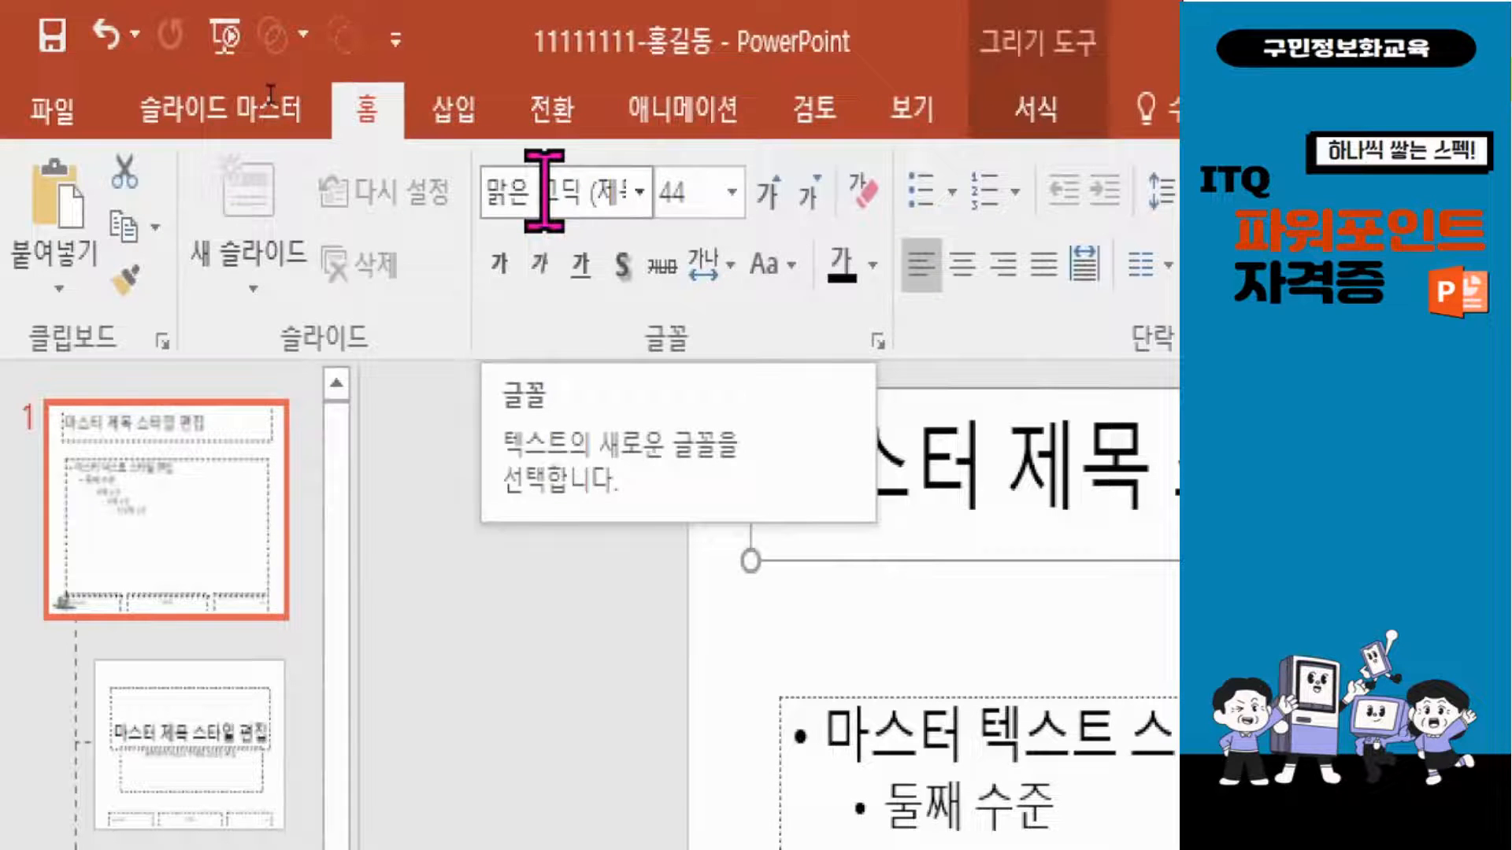
{"action": "left_click", "coordinate": [544, 190]}
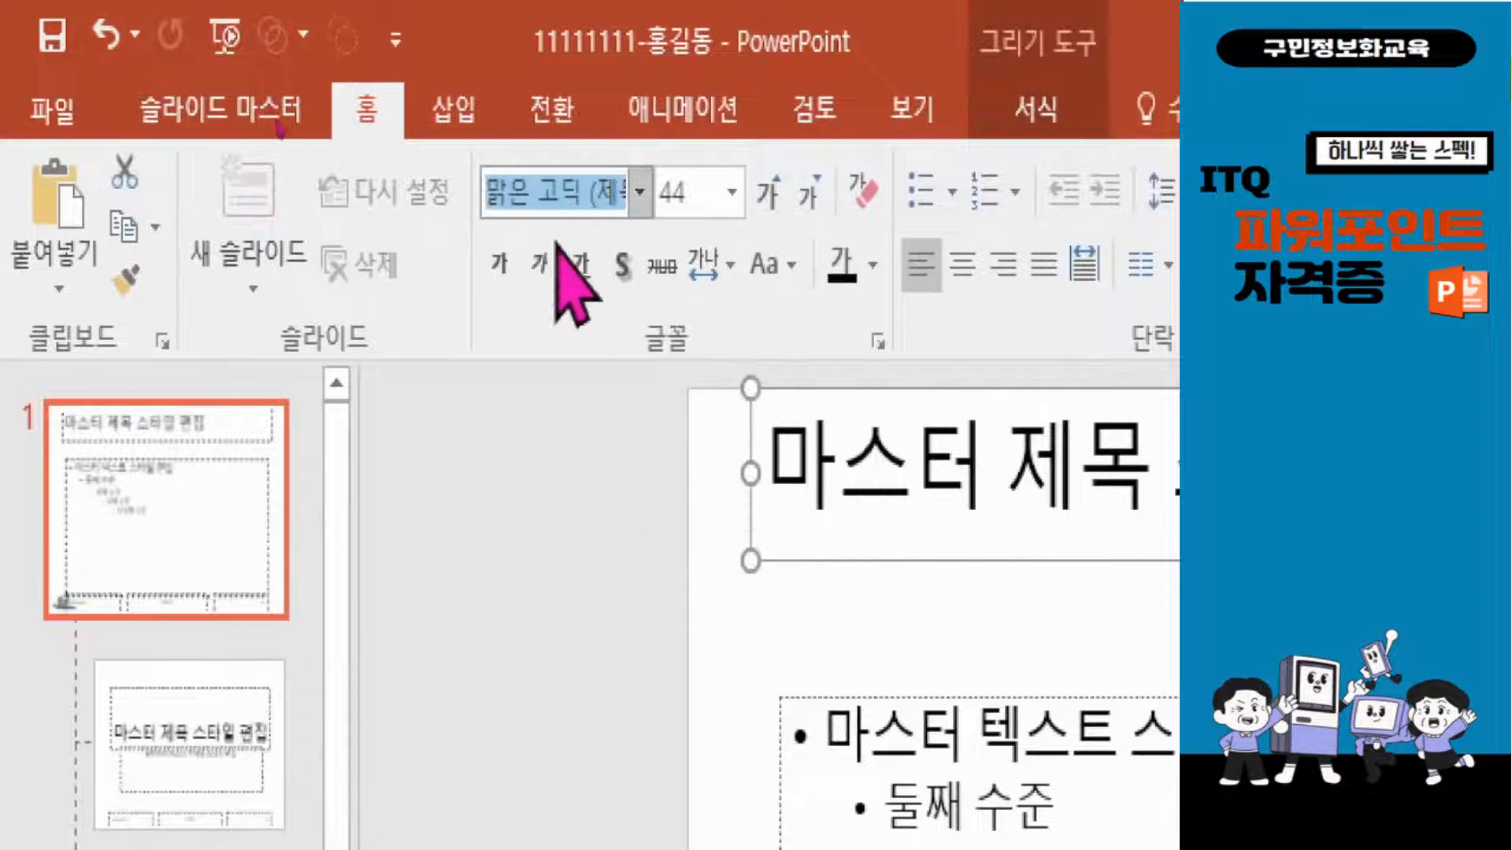
{"action": "type", "text": "rnff"}
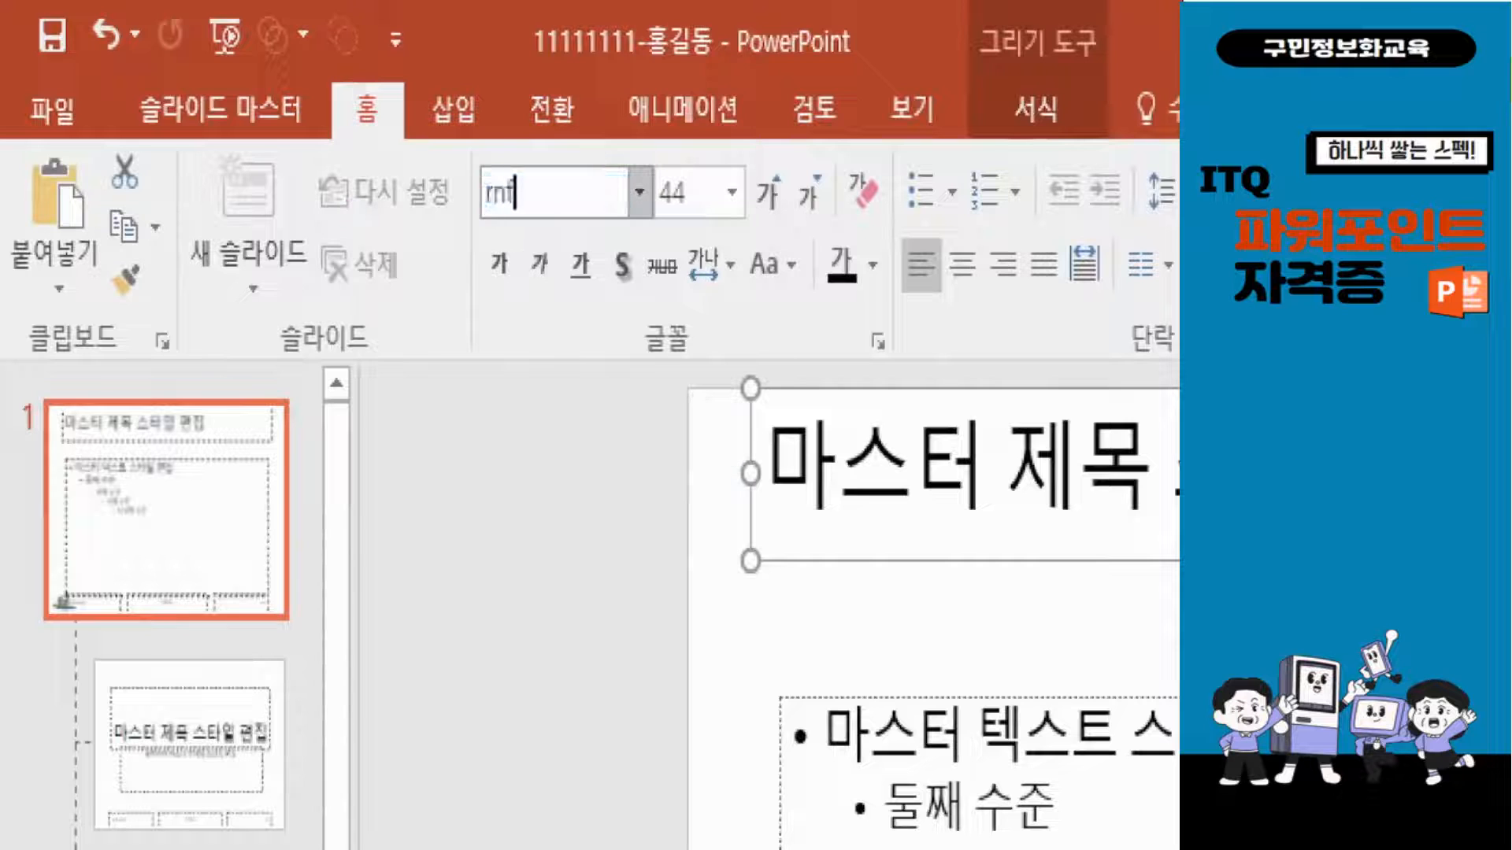
{"action": "key", "text": "BackSpace"}
{"action": "key", "text": "BackSpace"}
{"action": "key", "text": "BackSpace"}
{"action": "key", "text": "BackSpace"}
{"action": "type", "text": "구"}
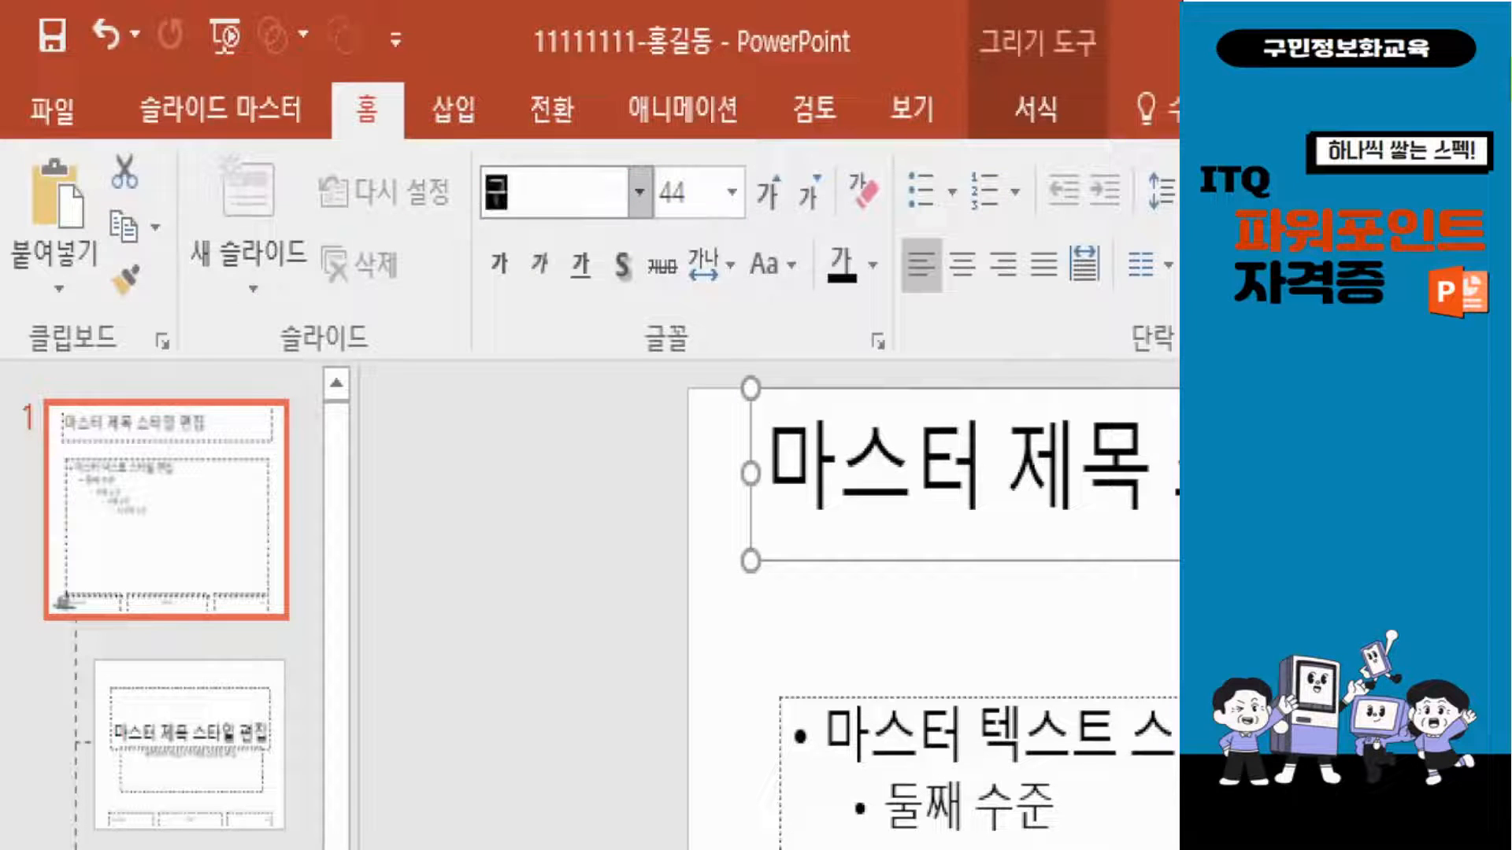
{"action": "type", "text": "ㄹㄹ미"}
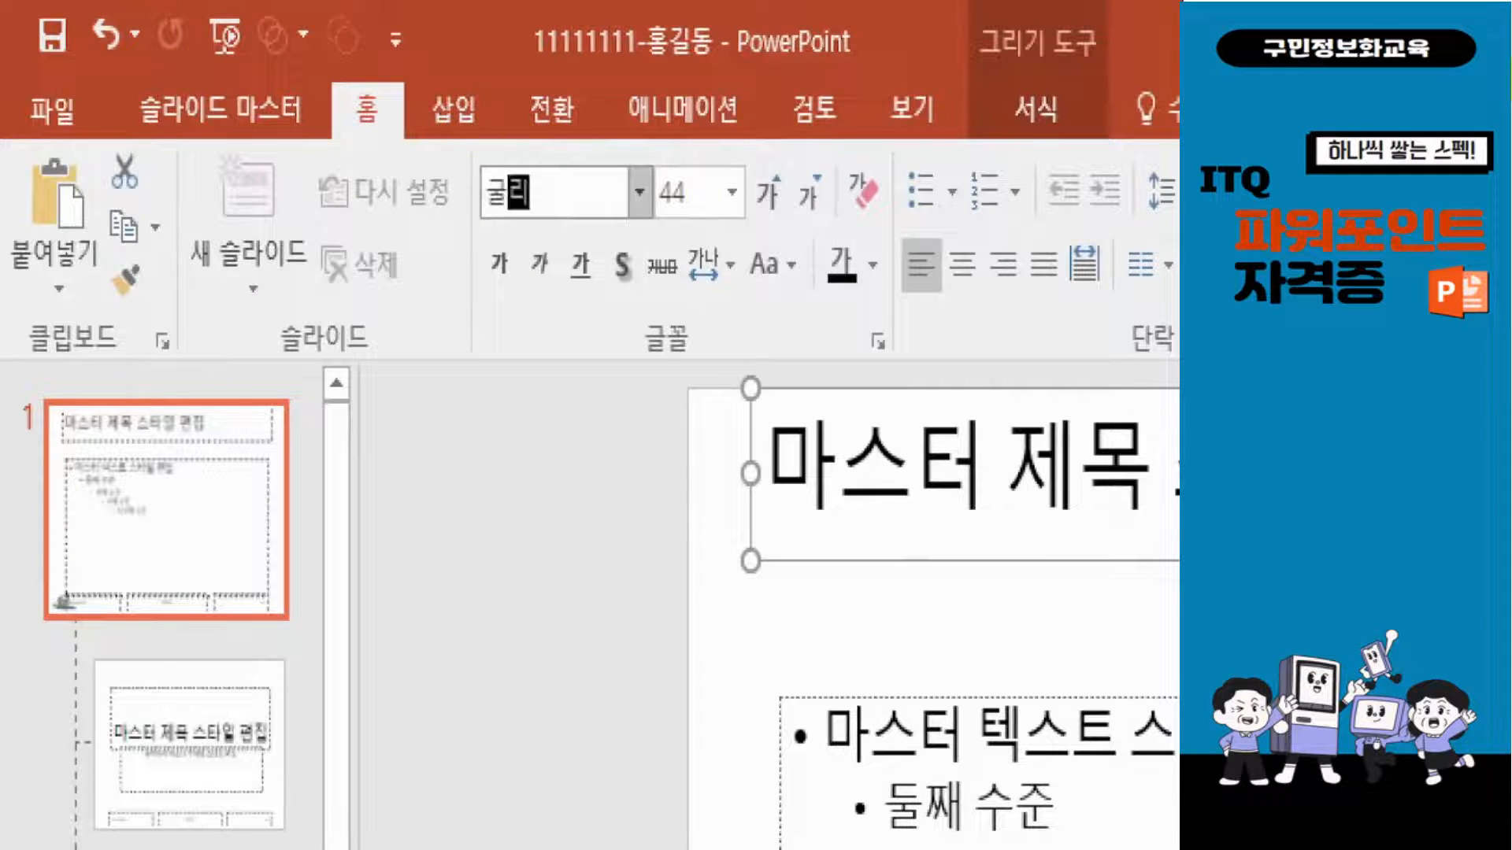
{"action": "type", "text": "ㅁ"}
{"action": "key", "text": "Return"}
Format the master title text with font size 40, white colour and centre alignment.
{"action": "left_click", "coordinate": [686, 191]}
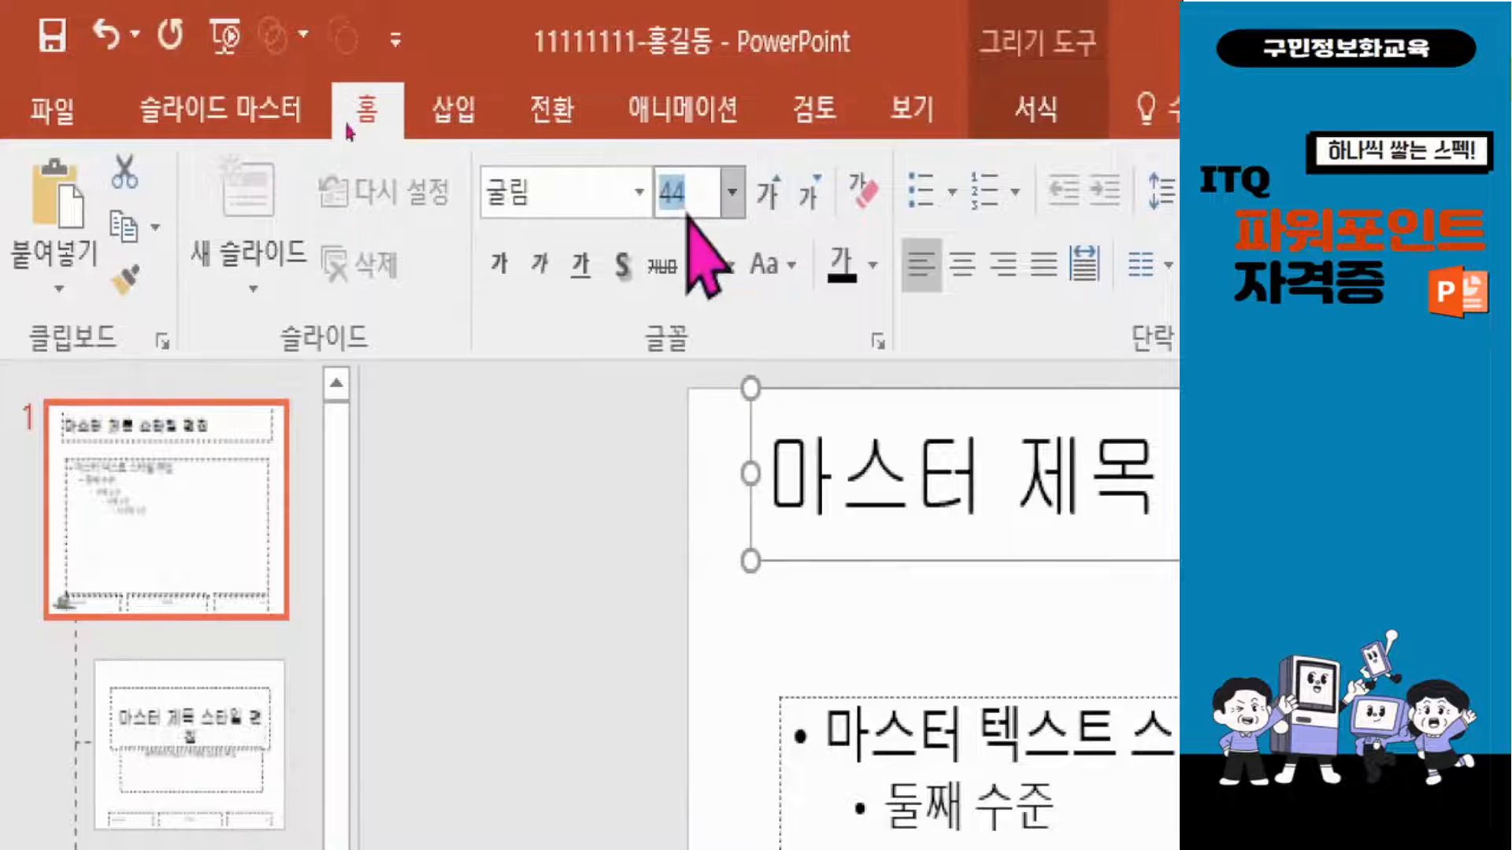
{"action": "type", "text": "1"}
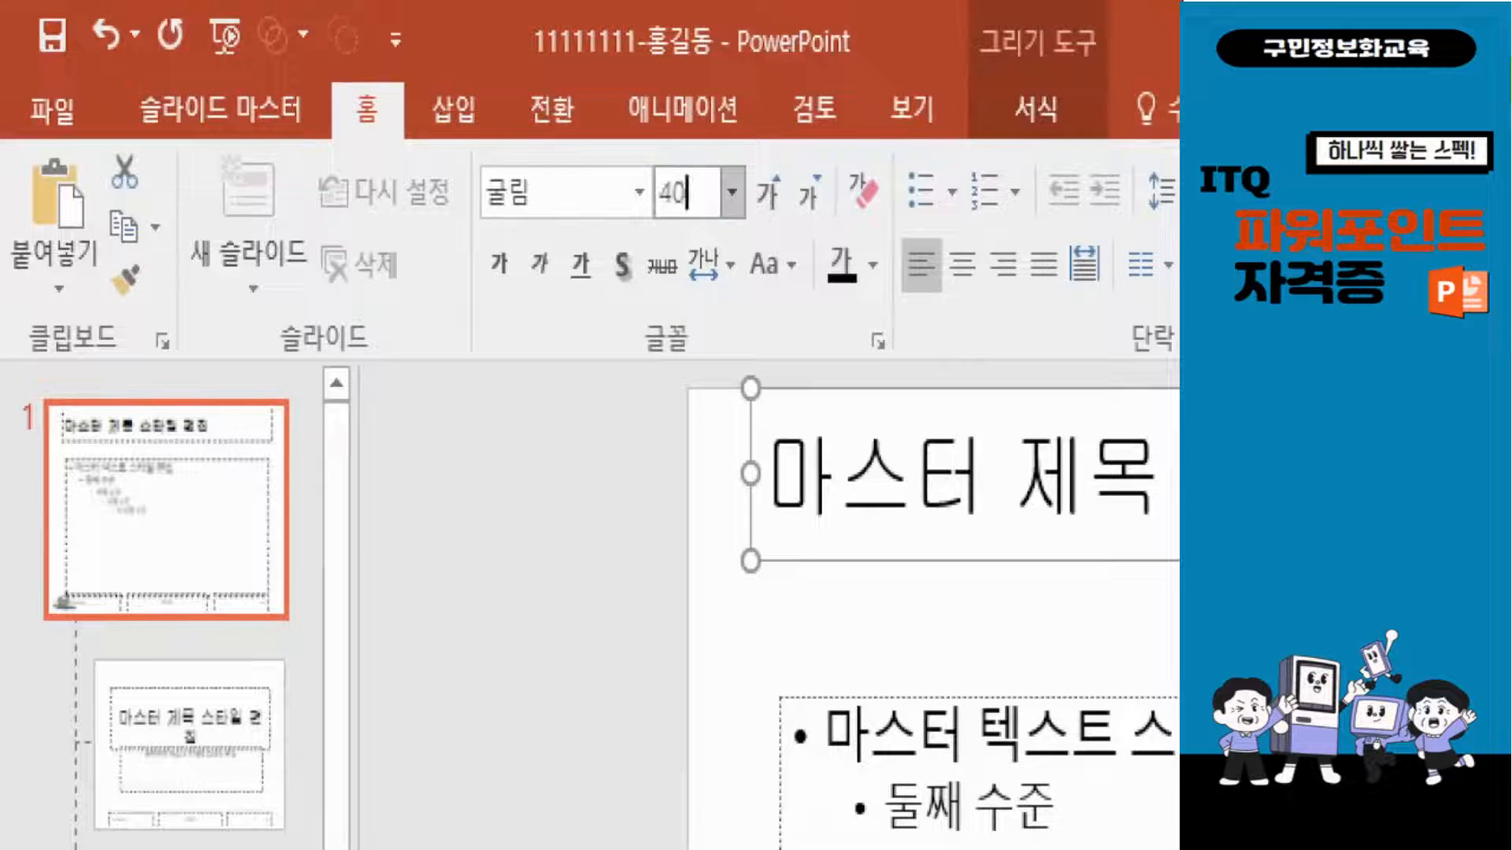
{"action": "key", "text": "Return"}
{"action": "left_click", "coordinate": [873, 265]}
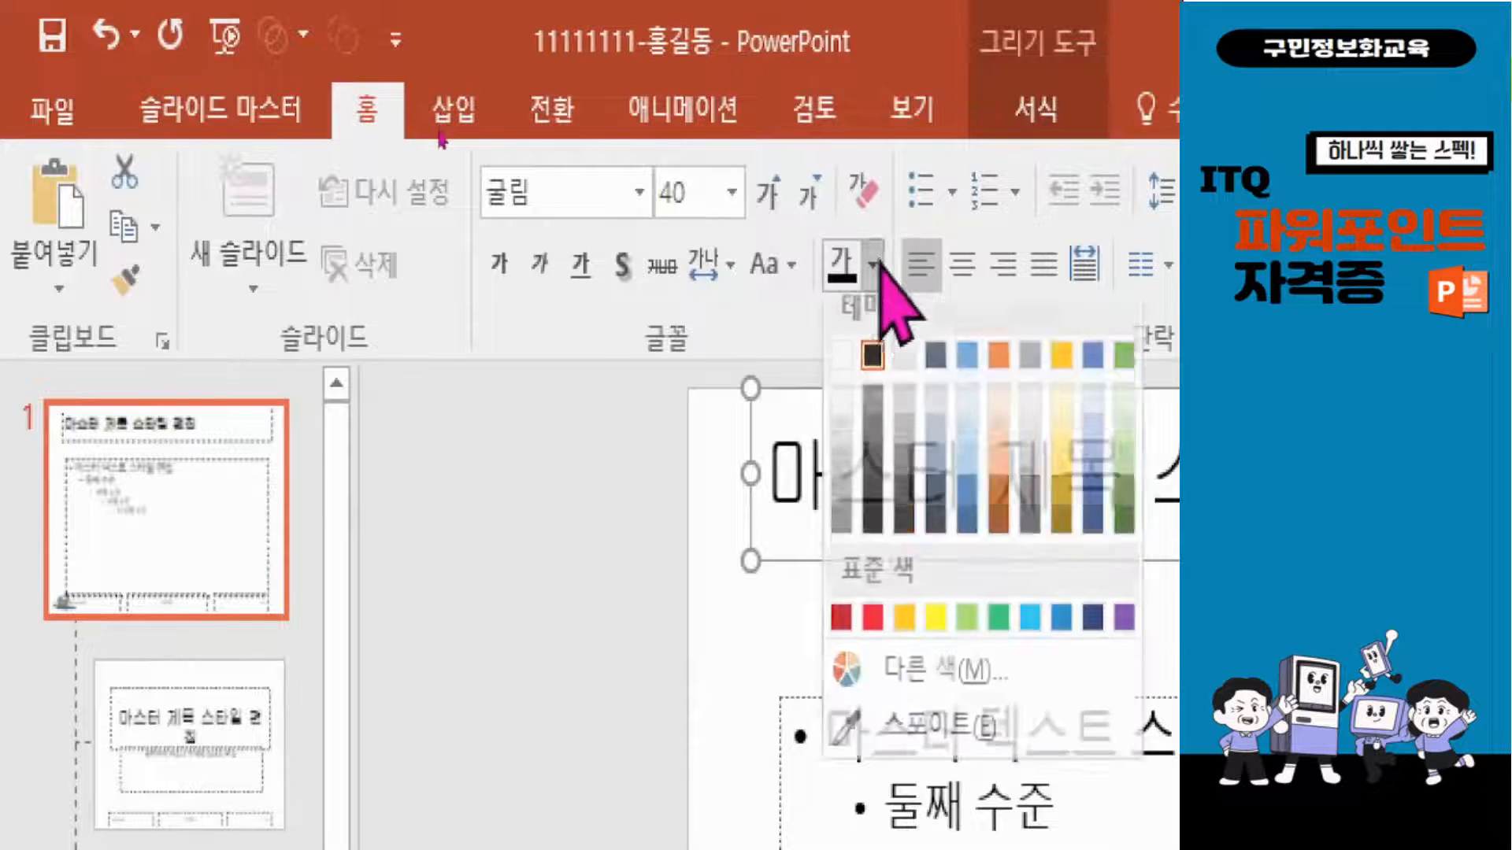
{"action": "left_click", "coordinate": [844, 356]}
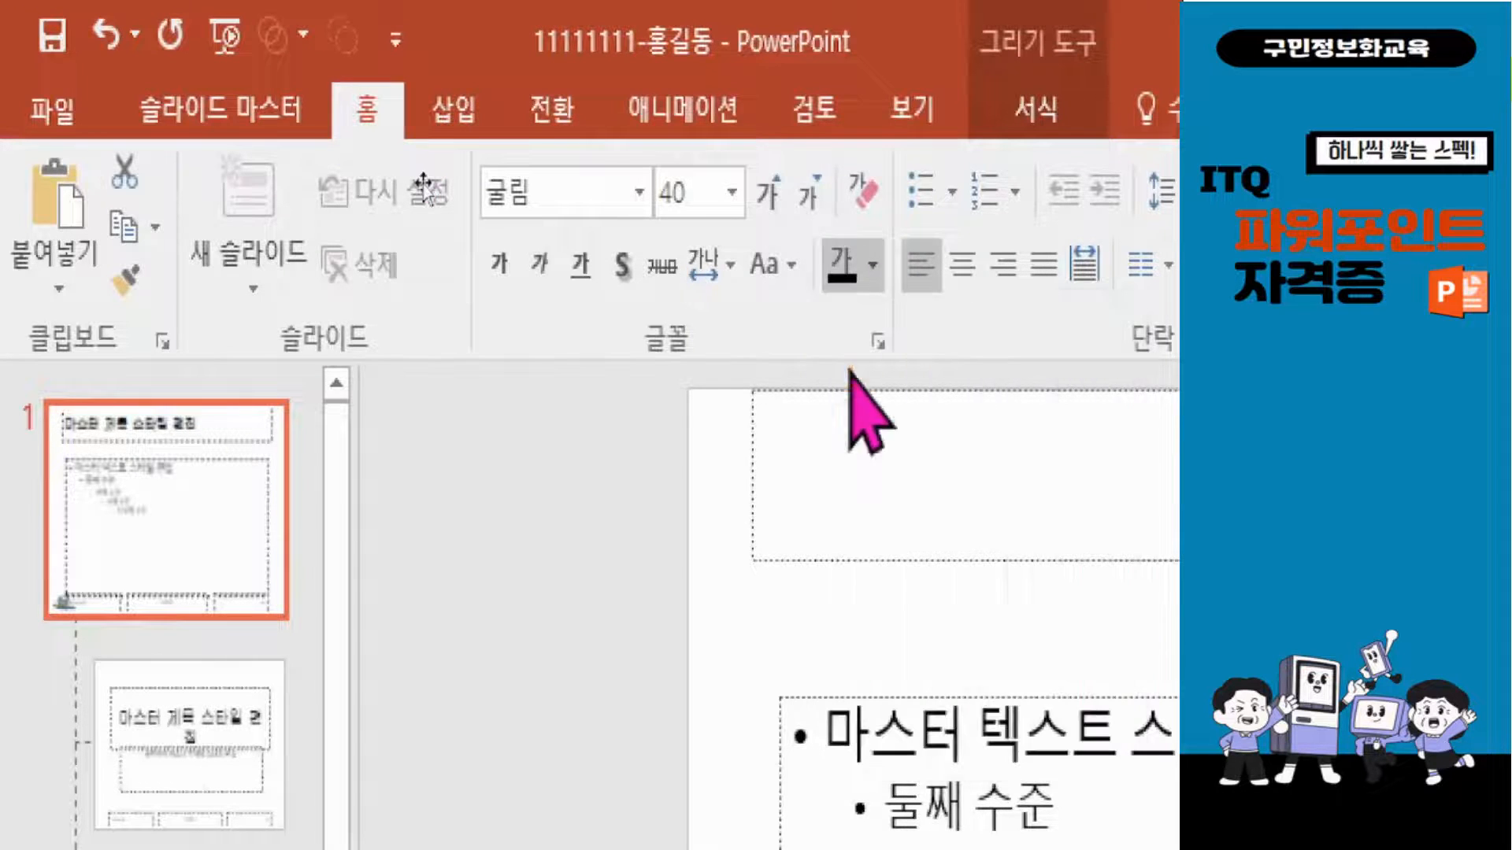
{"action": "left_click", "coordinate": [962, 266]}
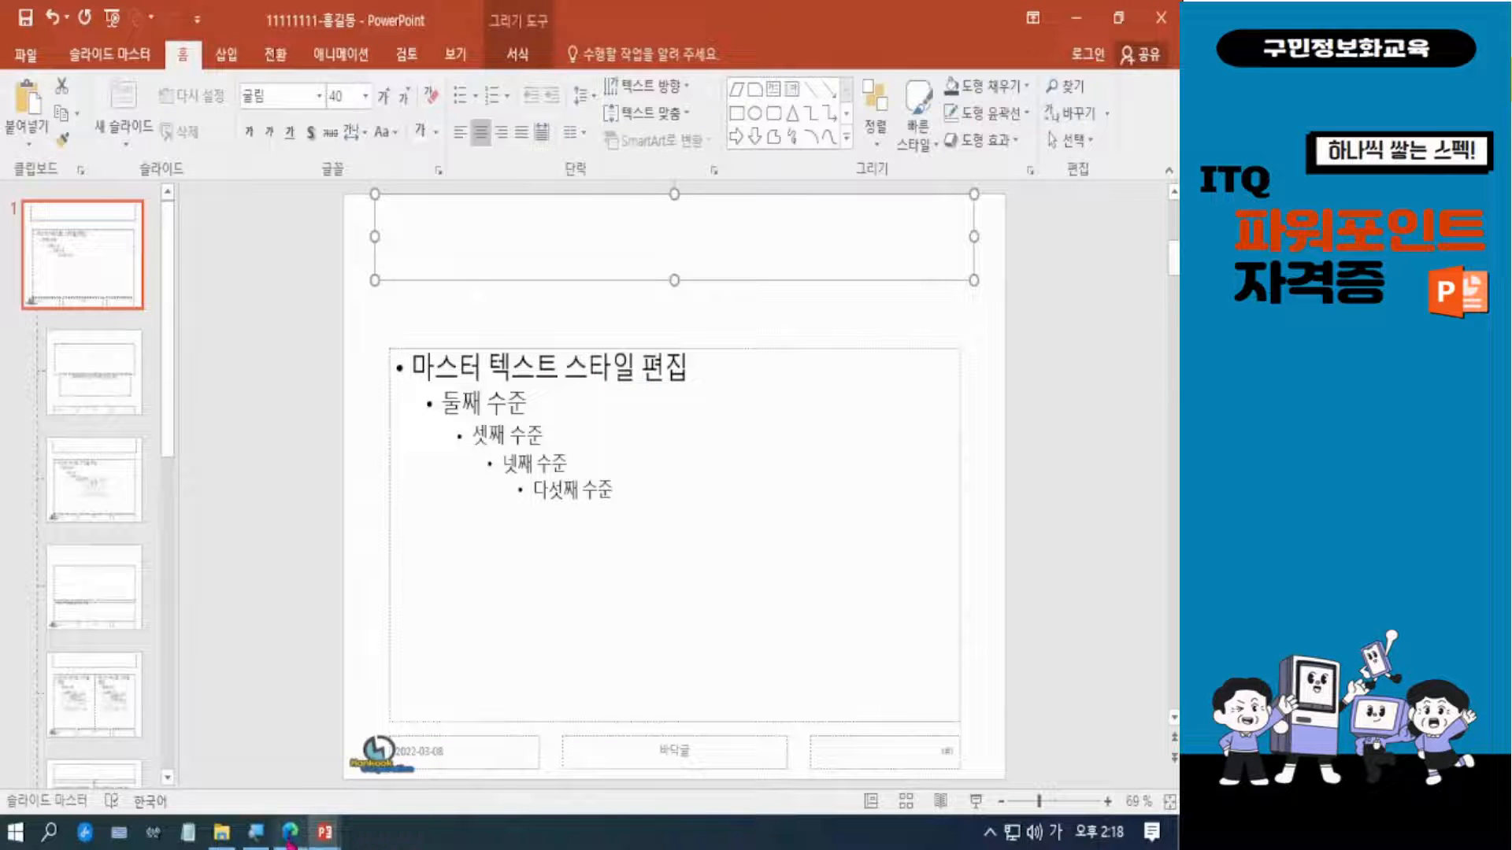
Following the PDF sample, draw a notched right arrow about 2.08 cm high and 27.52 cm wide across the slide master's title area.
{"action": "left_click", "coordinate": [292, 828]}
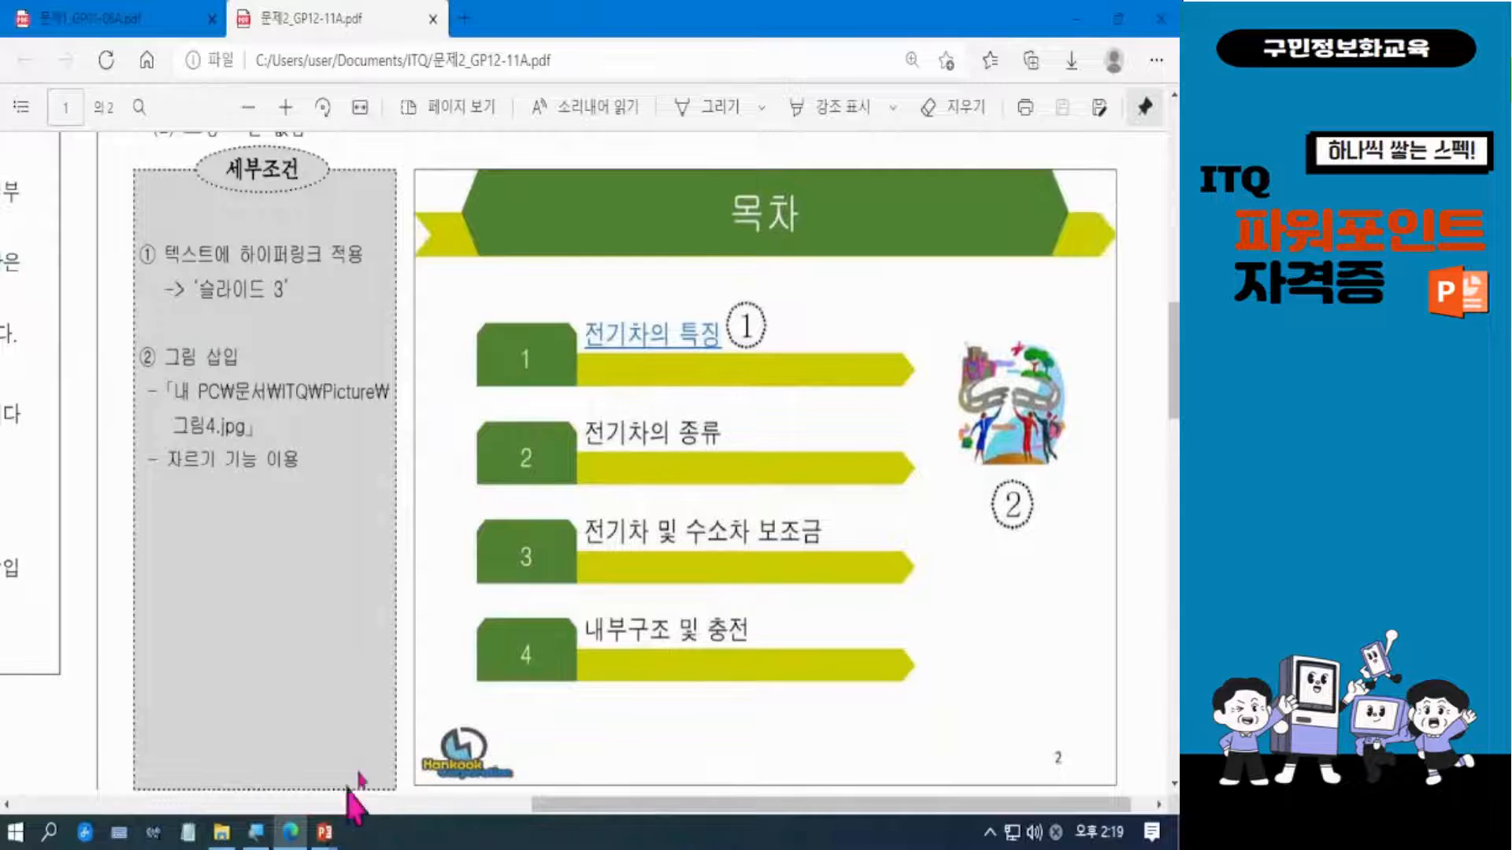
{"action": "left_click", "coordinate": [1077, 23]}
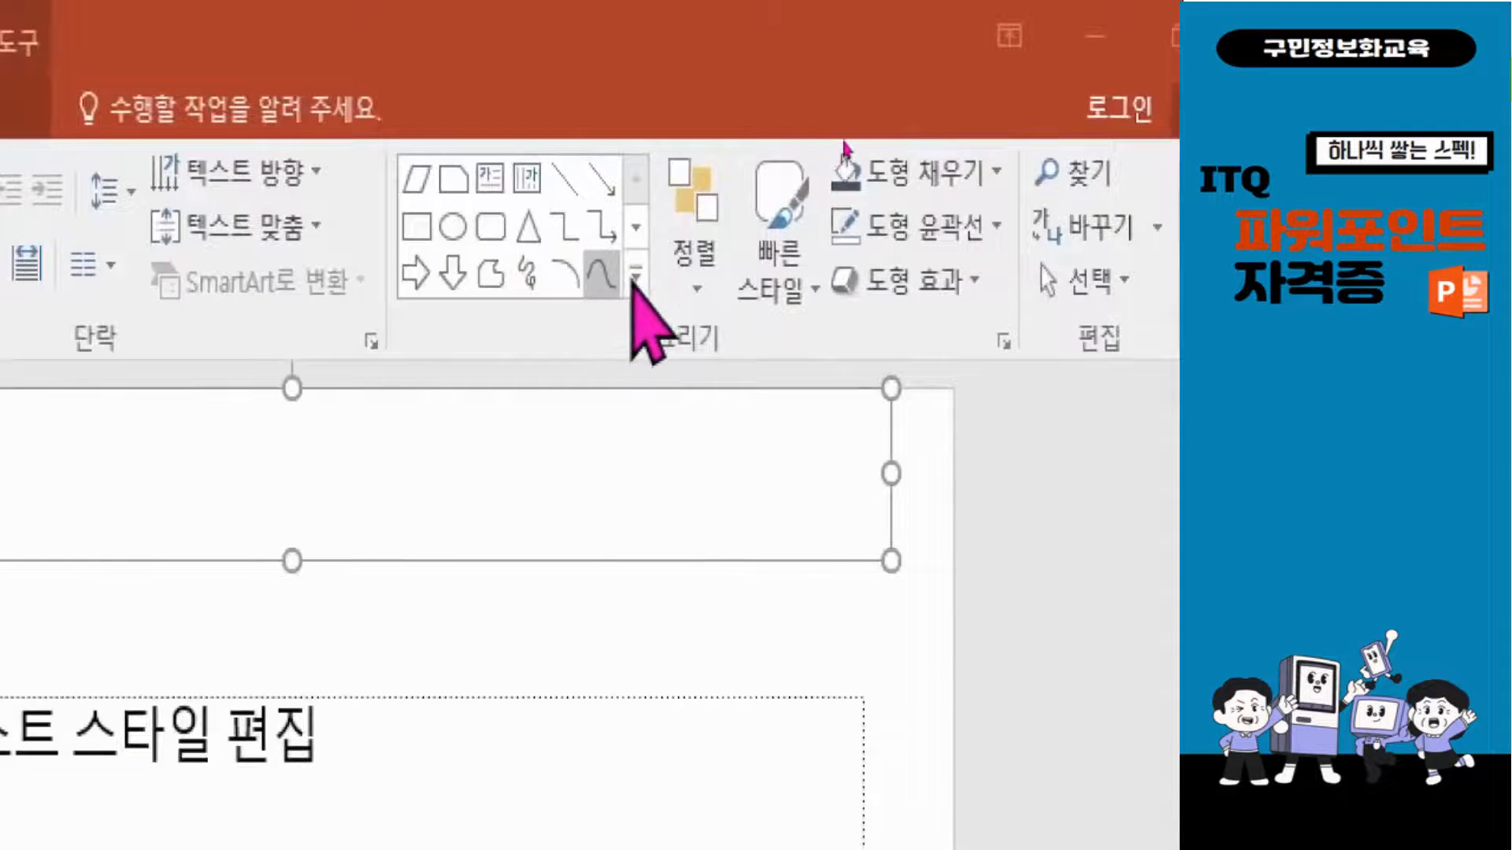
{"action": "left_click", "coordinate": [635, 274]}
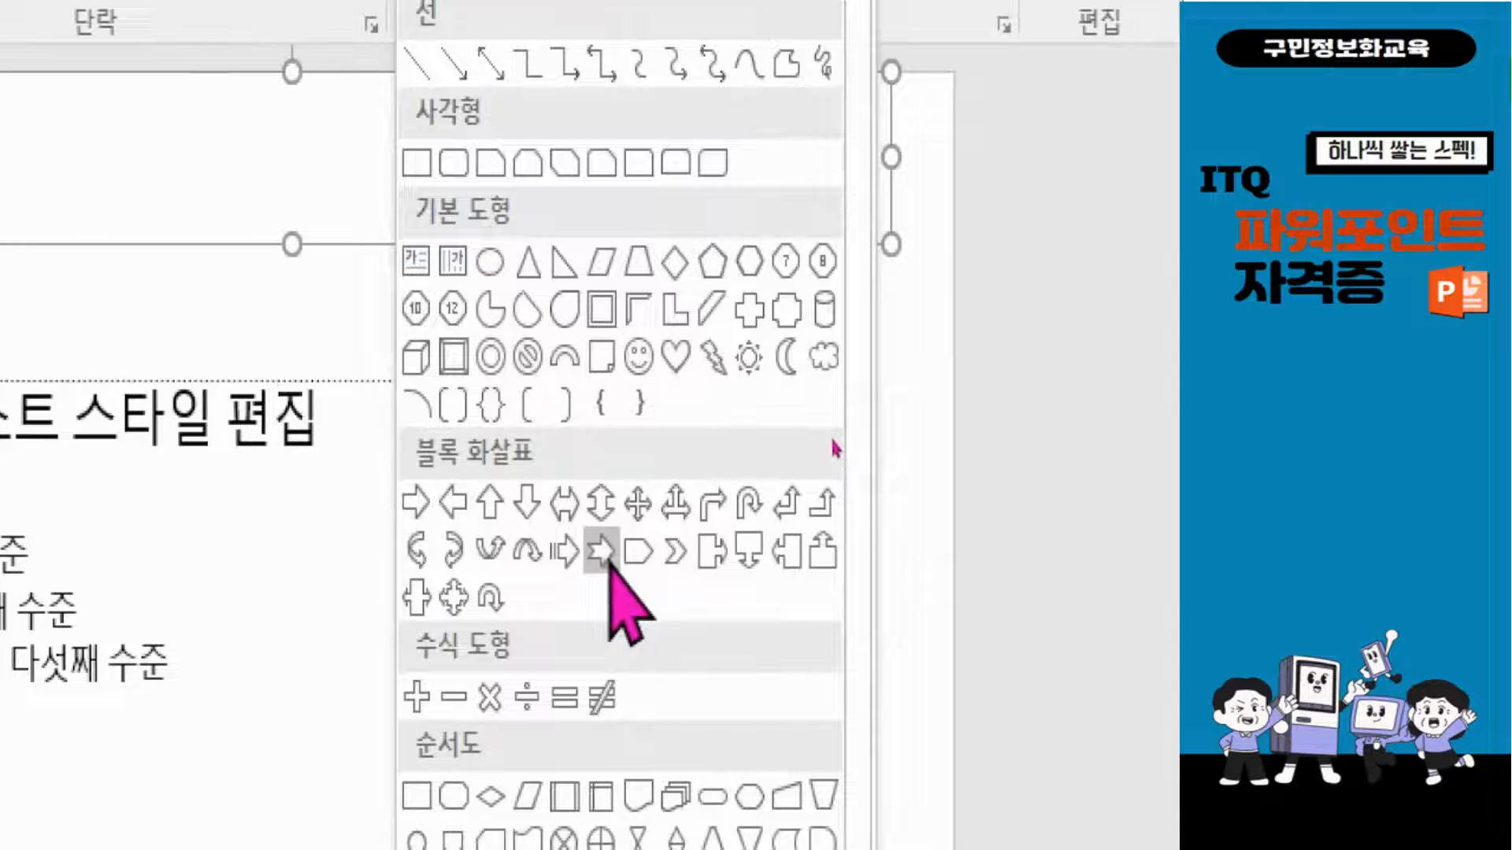
{"action": "left_click", "coordinate": [608, 561]}
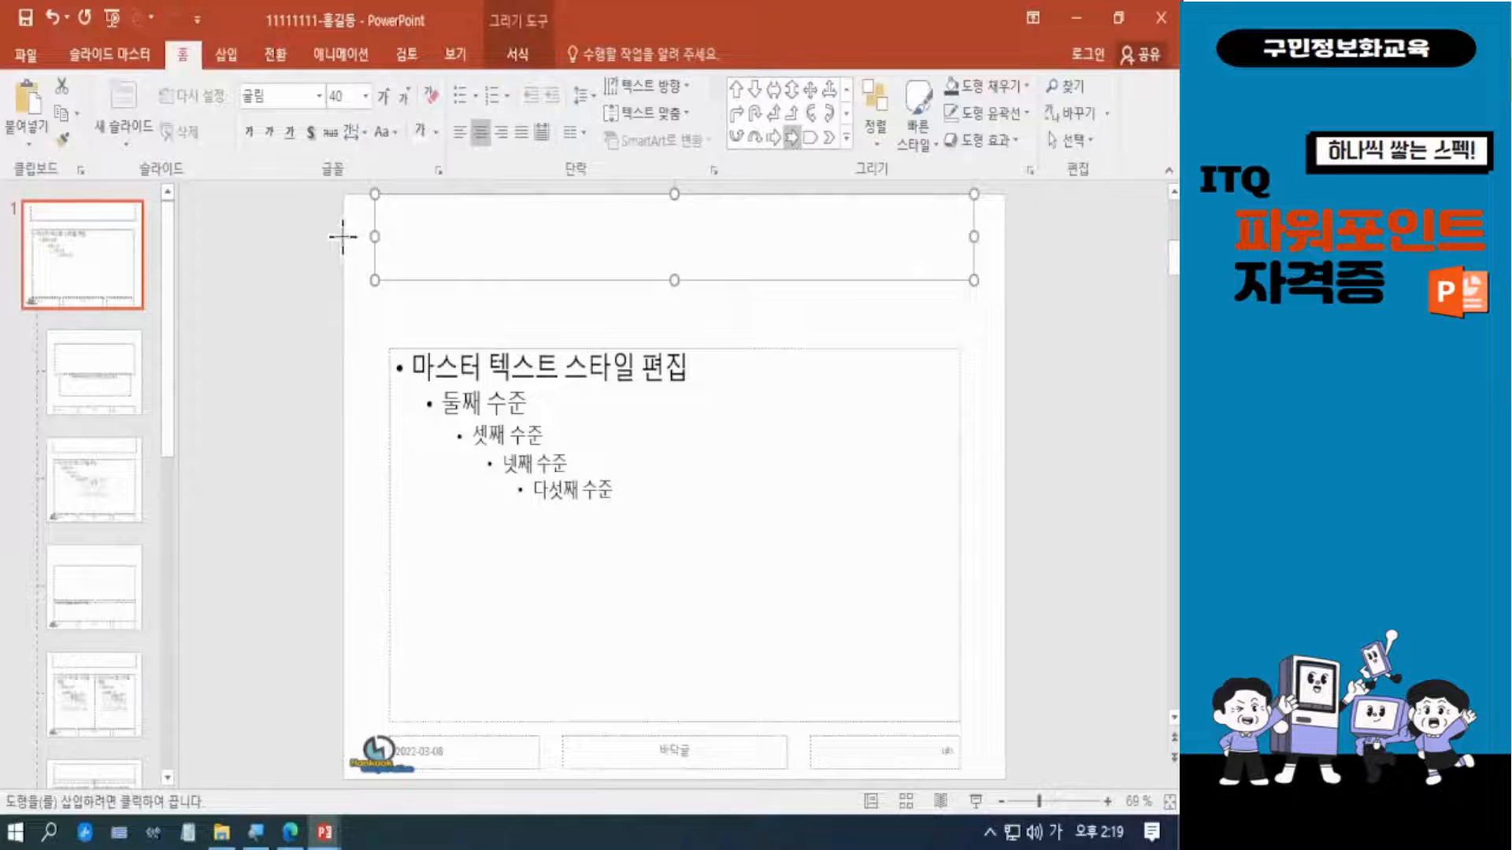
{"action": "left_click_drag", "start_coordinate": [344, 233], "coordinate": [1000, 295]}
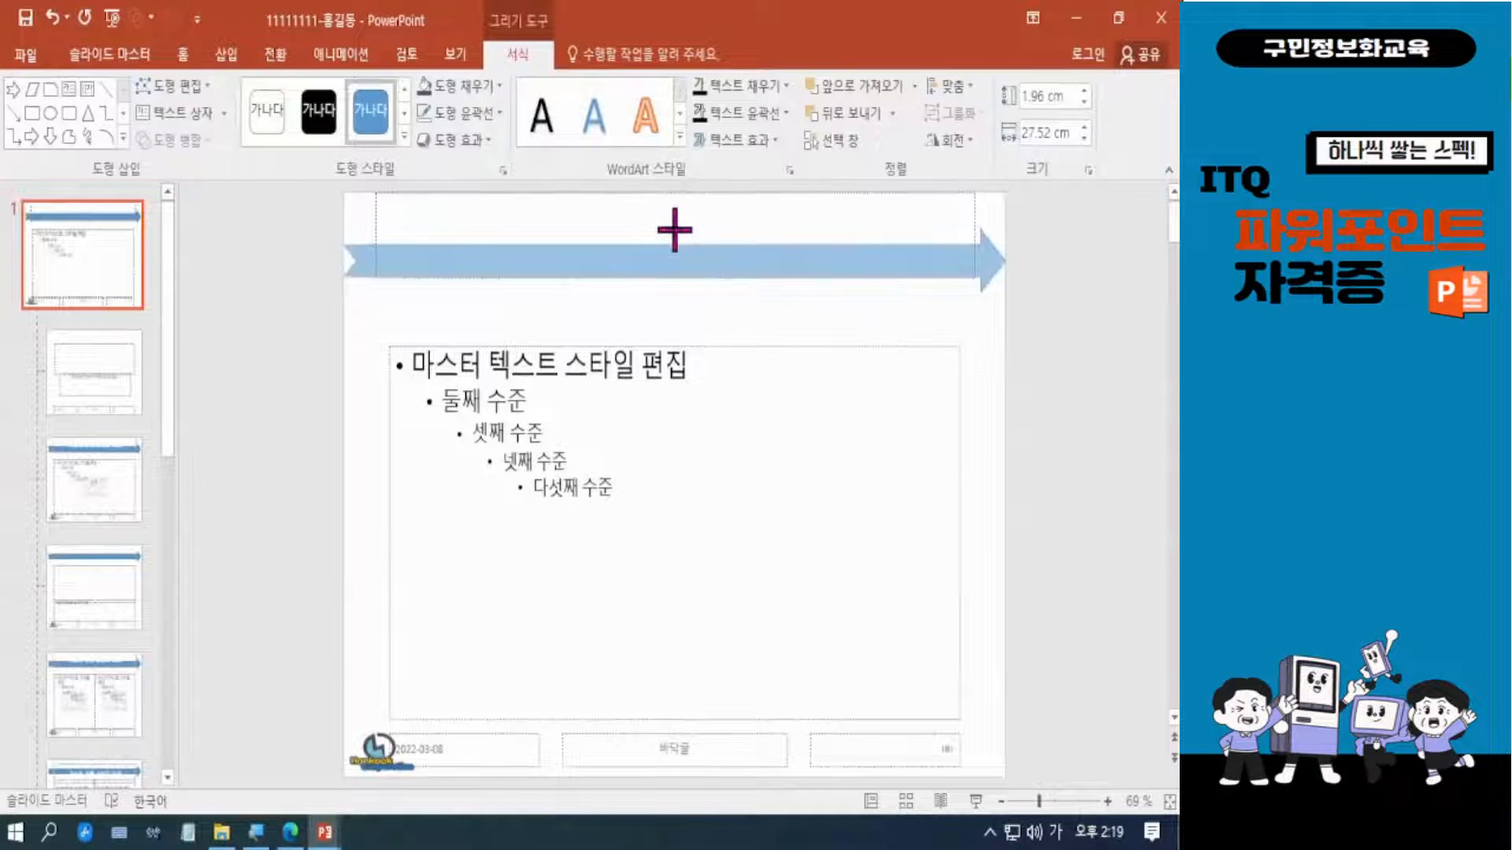
{"action": "left_click_drag", "start_coordinate": [674, 230], "coordinate": [675, 229]}
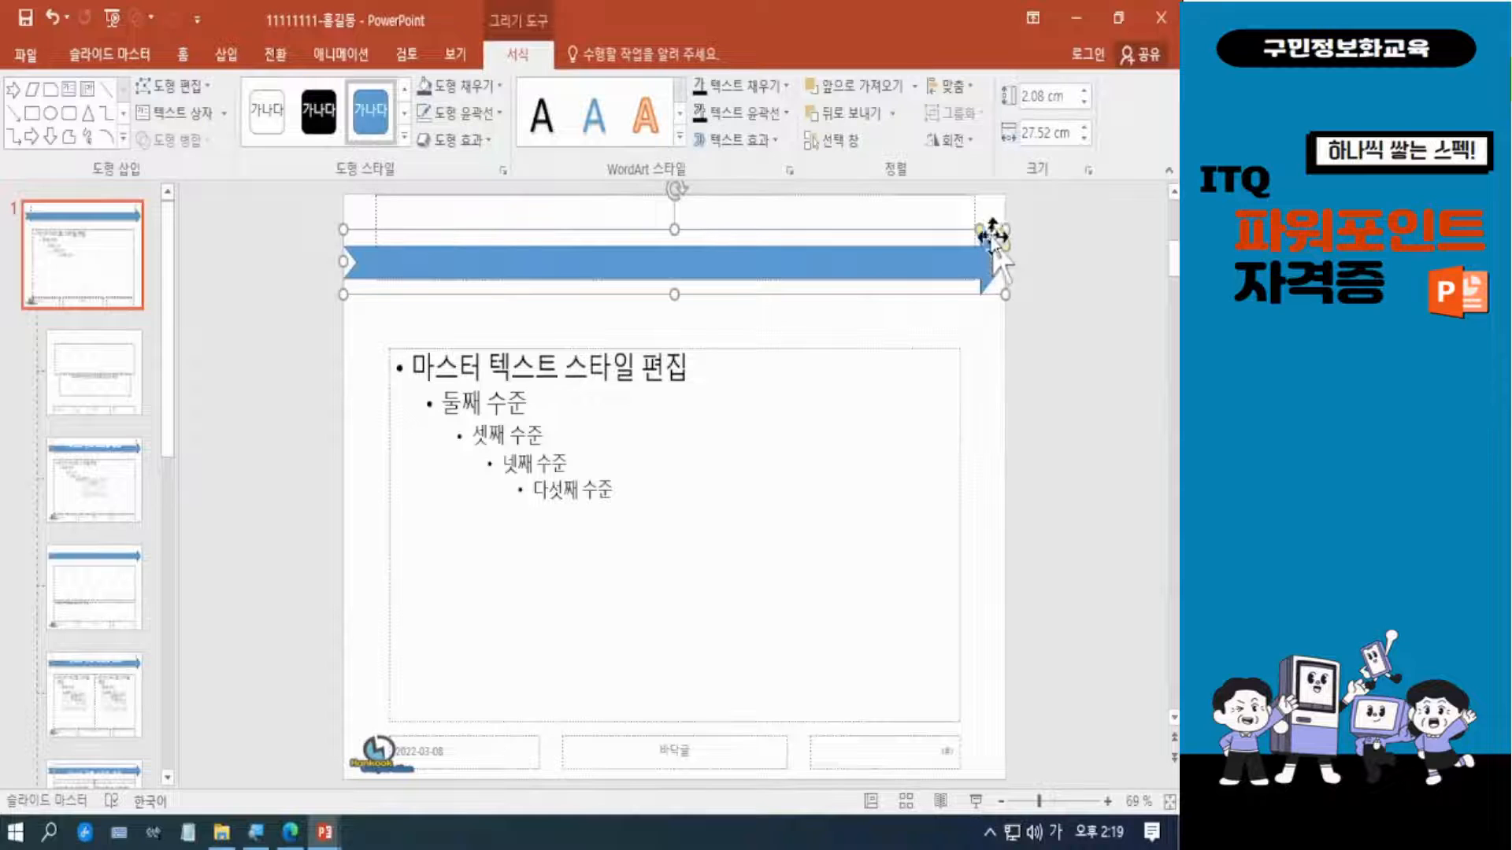
Thicken the notched arrow's shaft to the shape's full height so it forms an even ribbon.
{"action": "mouse_move", "coordinate": [1005, 248]}
{"action": "left_mouse_down"}
{"action": "mouse_move", "coordinate": [983, 227]}
{"action": "mouse_move", "coordinate": [948, 244]}
{"action": "mouse_move", "coordinate": [1004, 250]}
{"action": "mouse_move", "coordinate": [1005, 227]}
{"action": "left_mouse_up"}
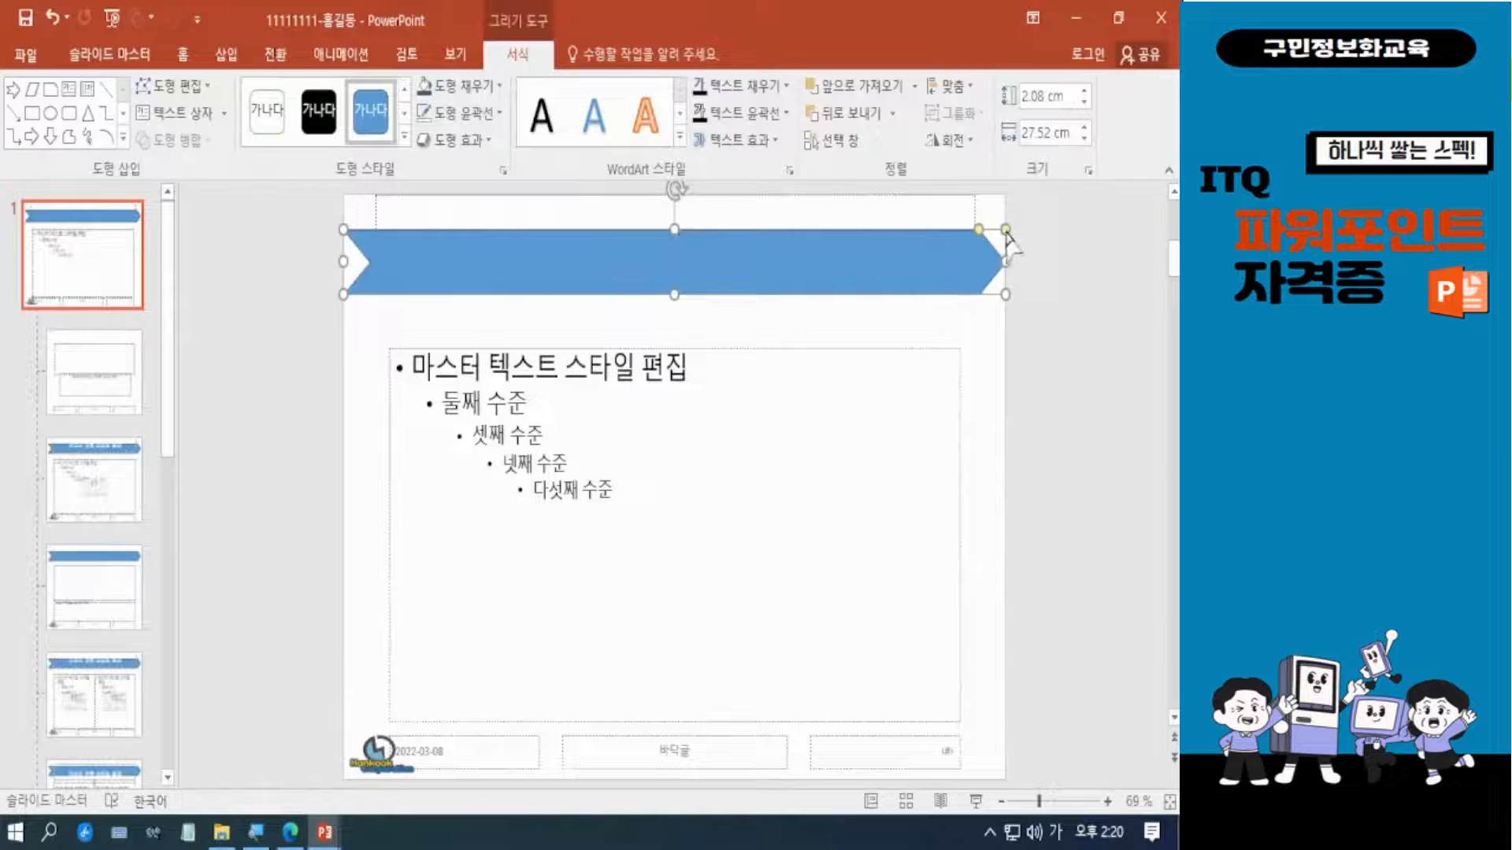
{"action": "left_click_drag", "start_coordinate": [1006, 230], "coordinate": [1007, 245]}
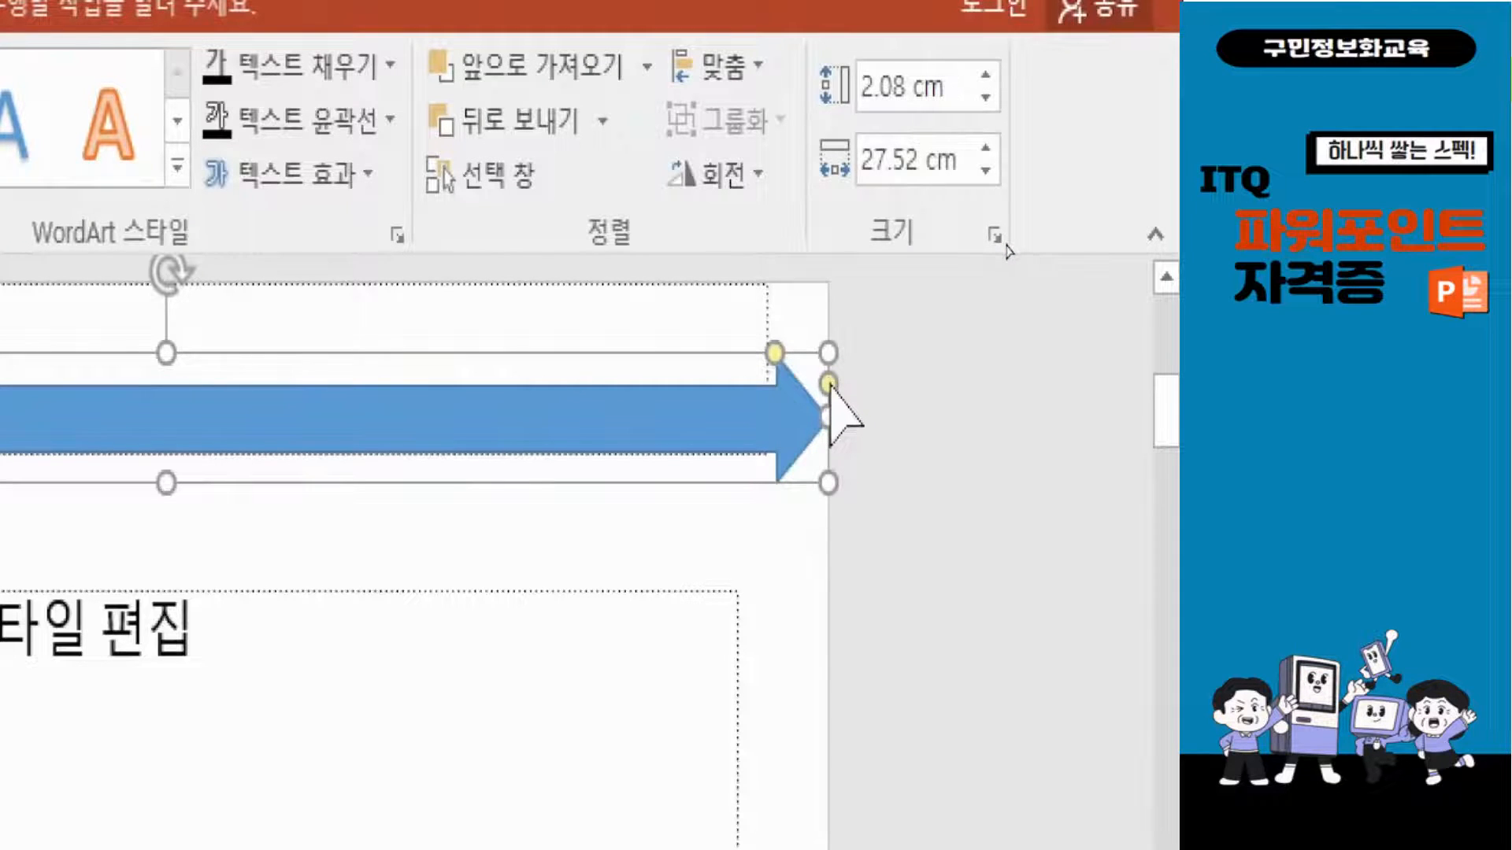
{"action": "left_click_drag", "start_coordinate": [829, 384], "coordinate": [831, 352]}
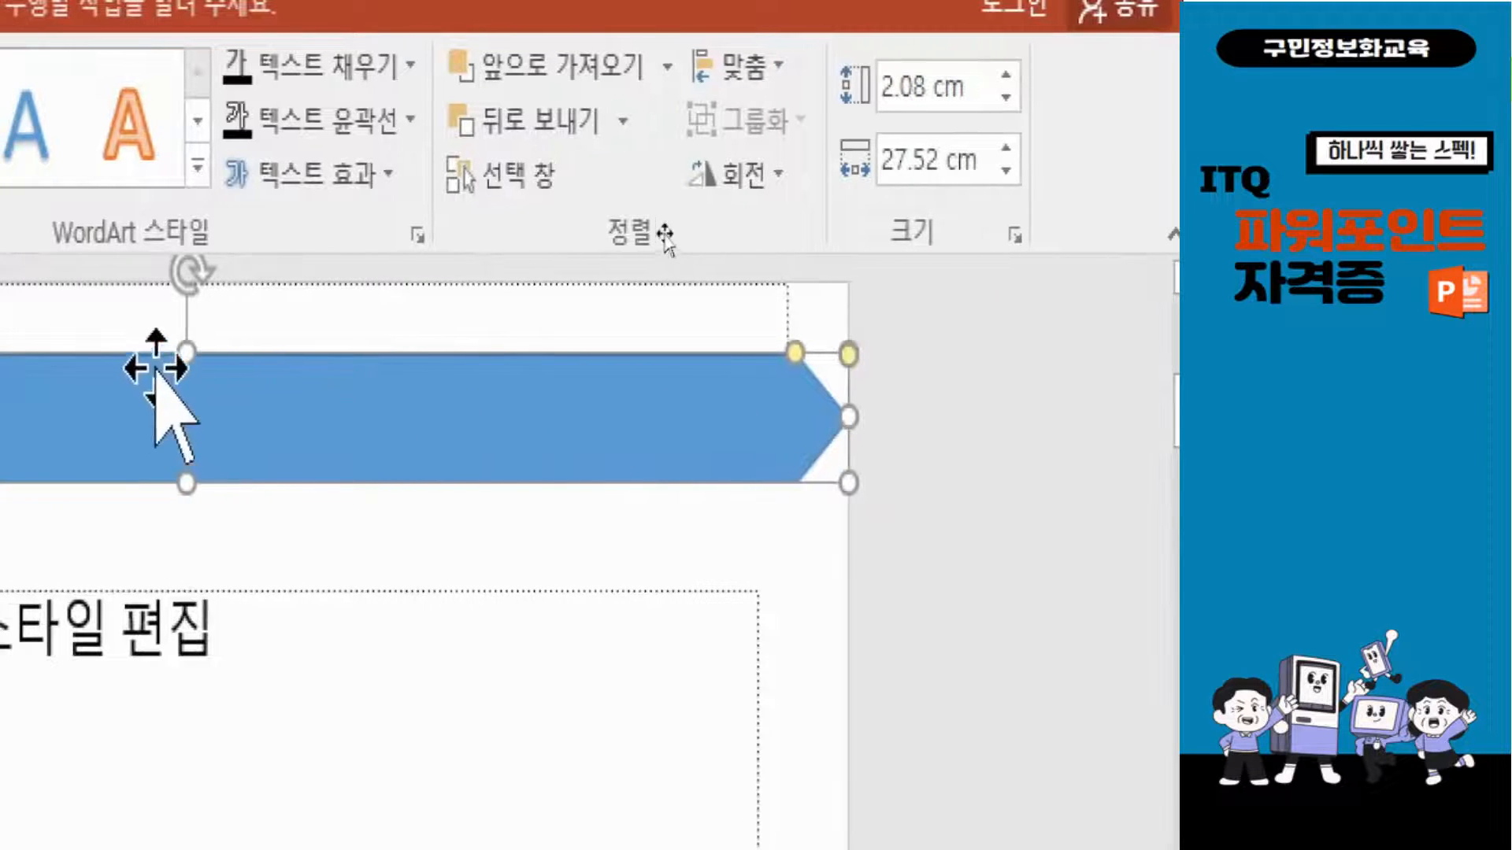
Reduce the ribbon's height to about 1.39 cm by bringing its upper and lower edges in.
{"action": "left_click_drag", "start_coordinate": [185, 346], "coordinate": [183, 362]}
{"action": "left_click_drag", "start_coordinate": [188, 482], "coordinate": [186, 455]}
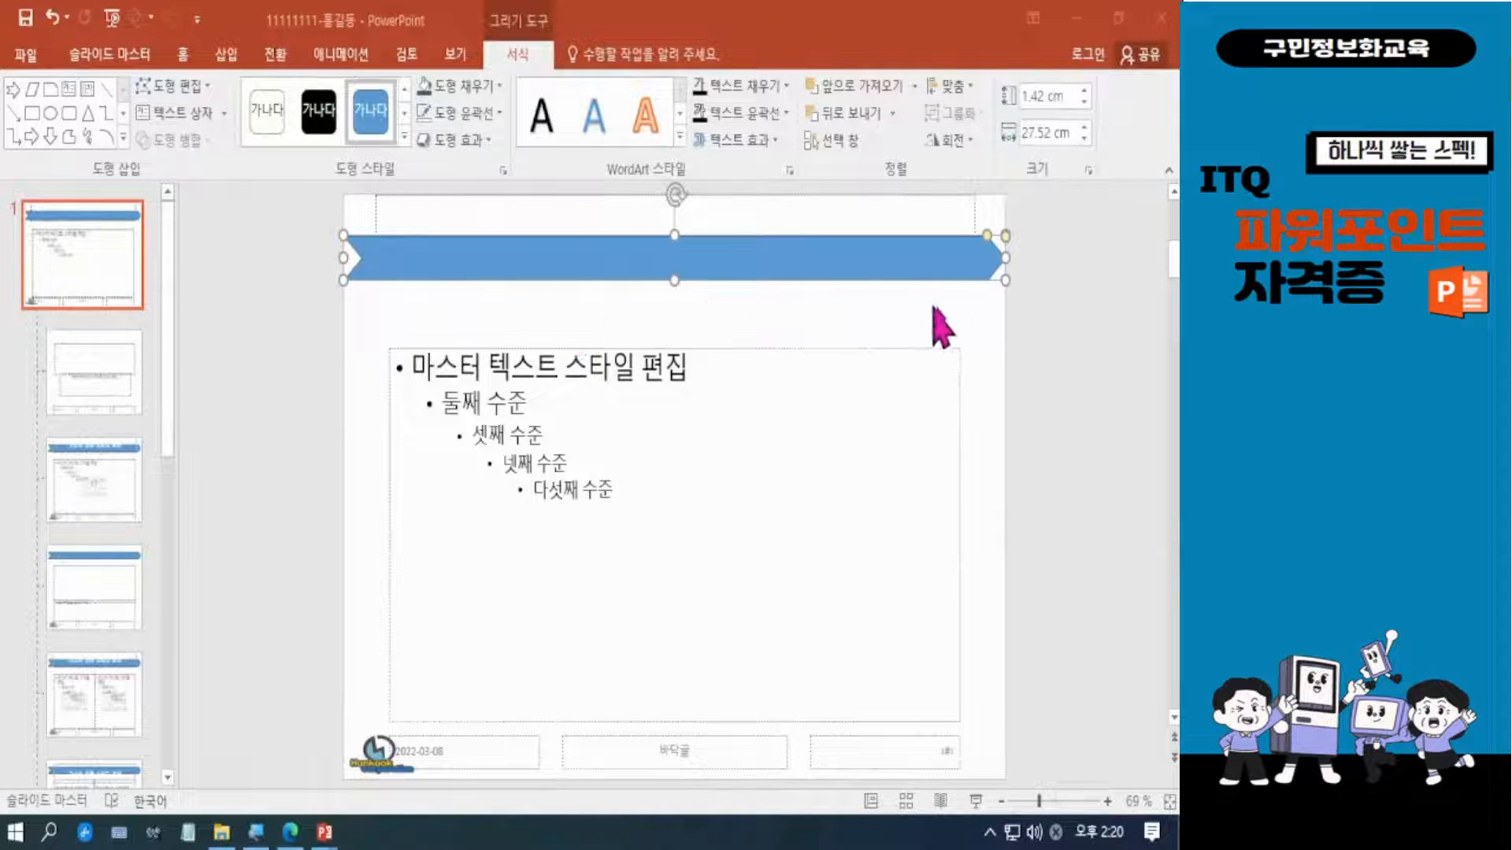
{"action": "left_click", "coordinate": [987, 238]}
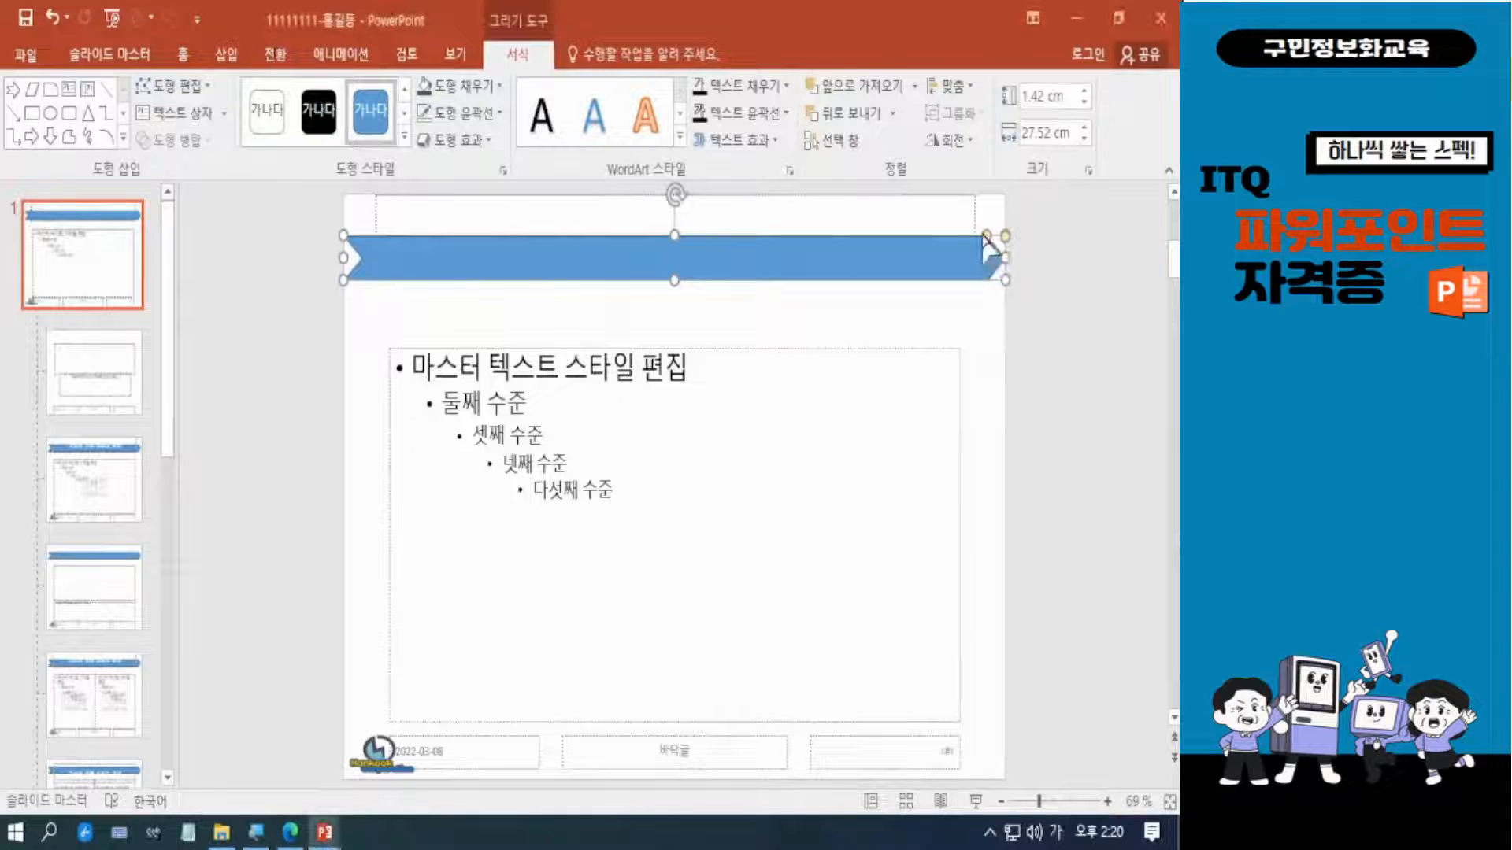
{"action": "left_click", "coordinate": [993, 347]}
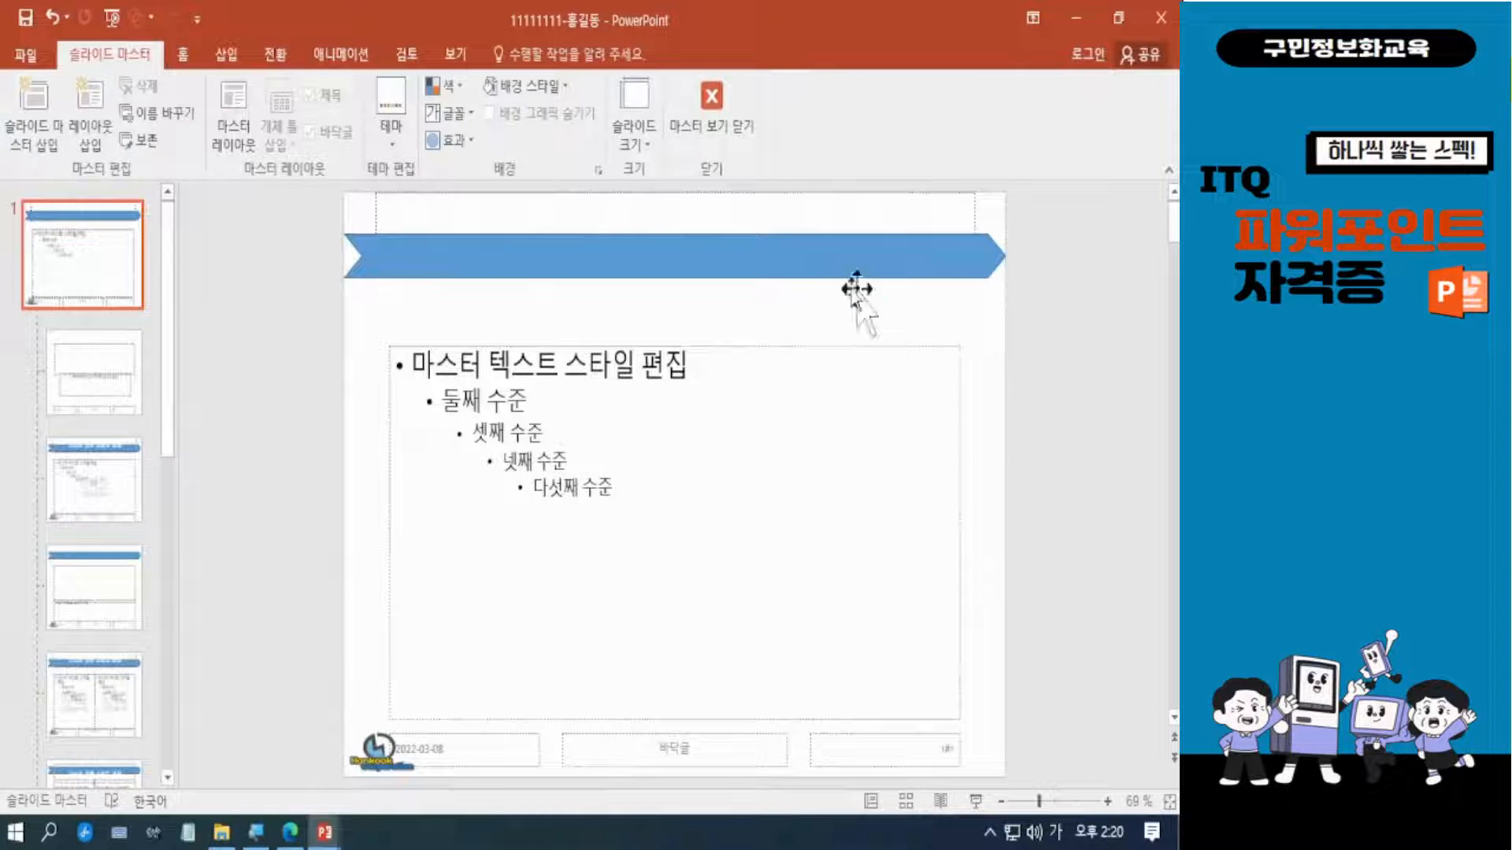
{"action": "left_click", "coordinate": [665, 255]}
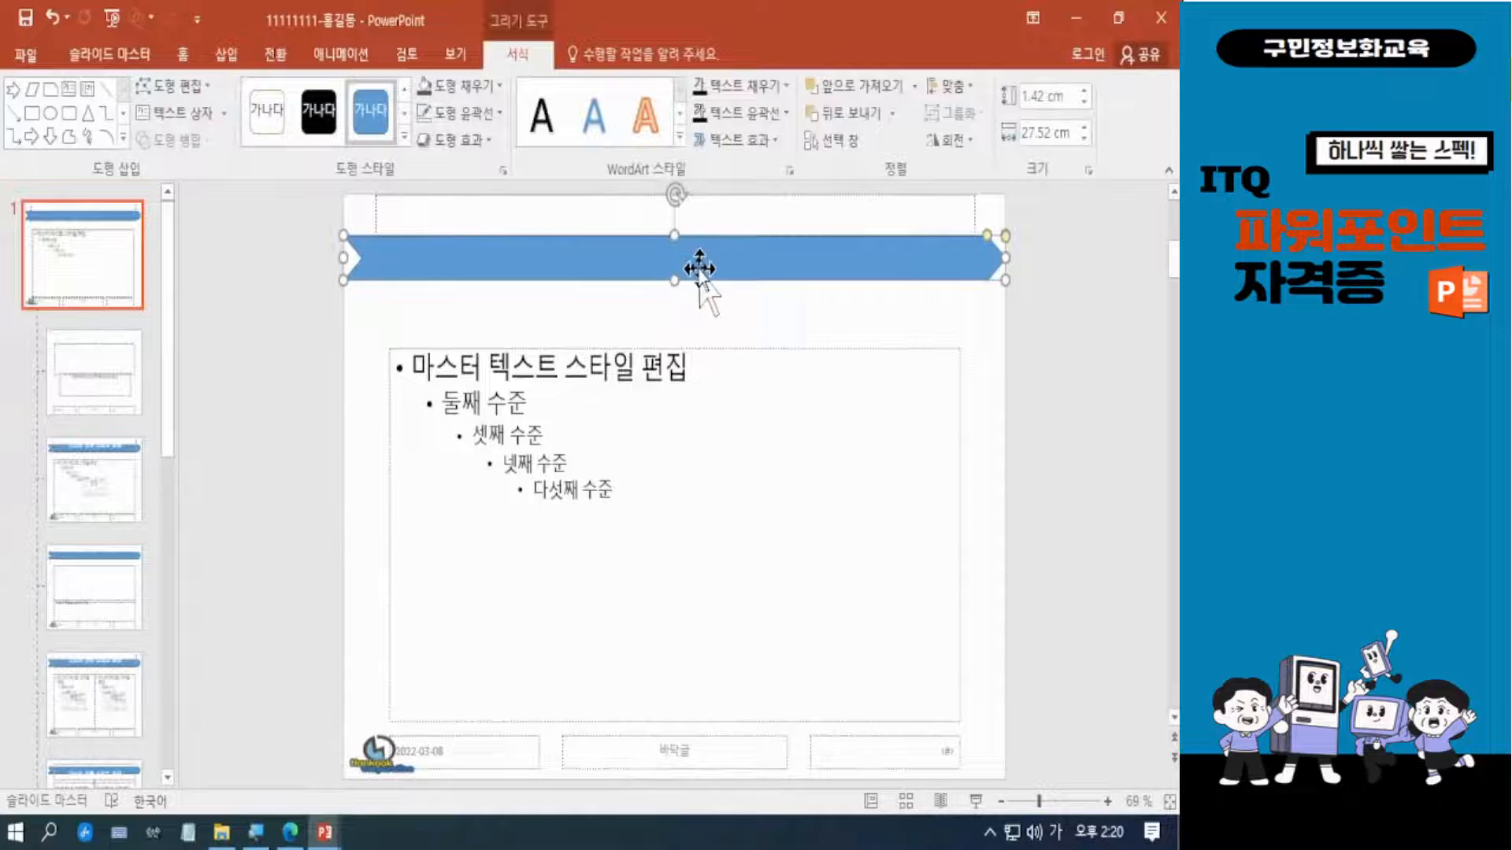
{"action": "left_click_drag", "start_coordinate": [676, 250], "coordinate": [675, 237]}
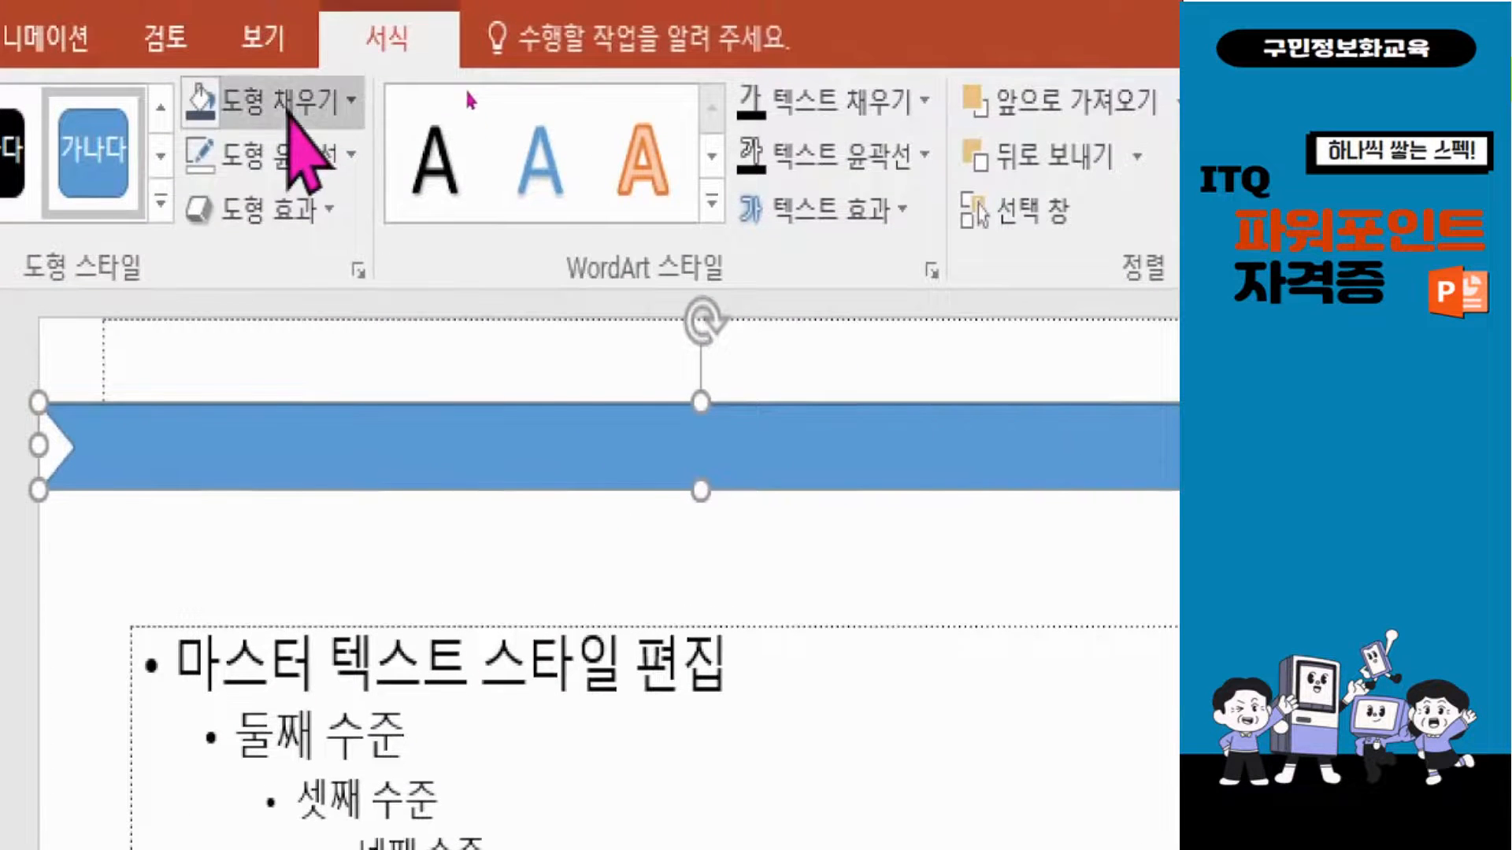
Fill the ribbon with the gold theme colour and remove its outline.
{"action": "left_click", "coordinate": [288, 112]}
{"action": "left_click", "coordinate": [418, 208]}
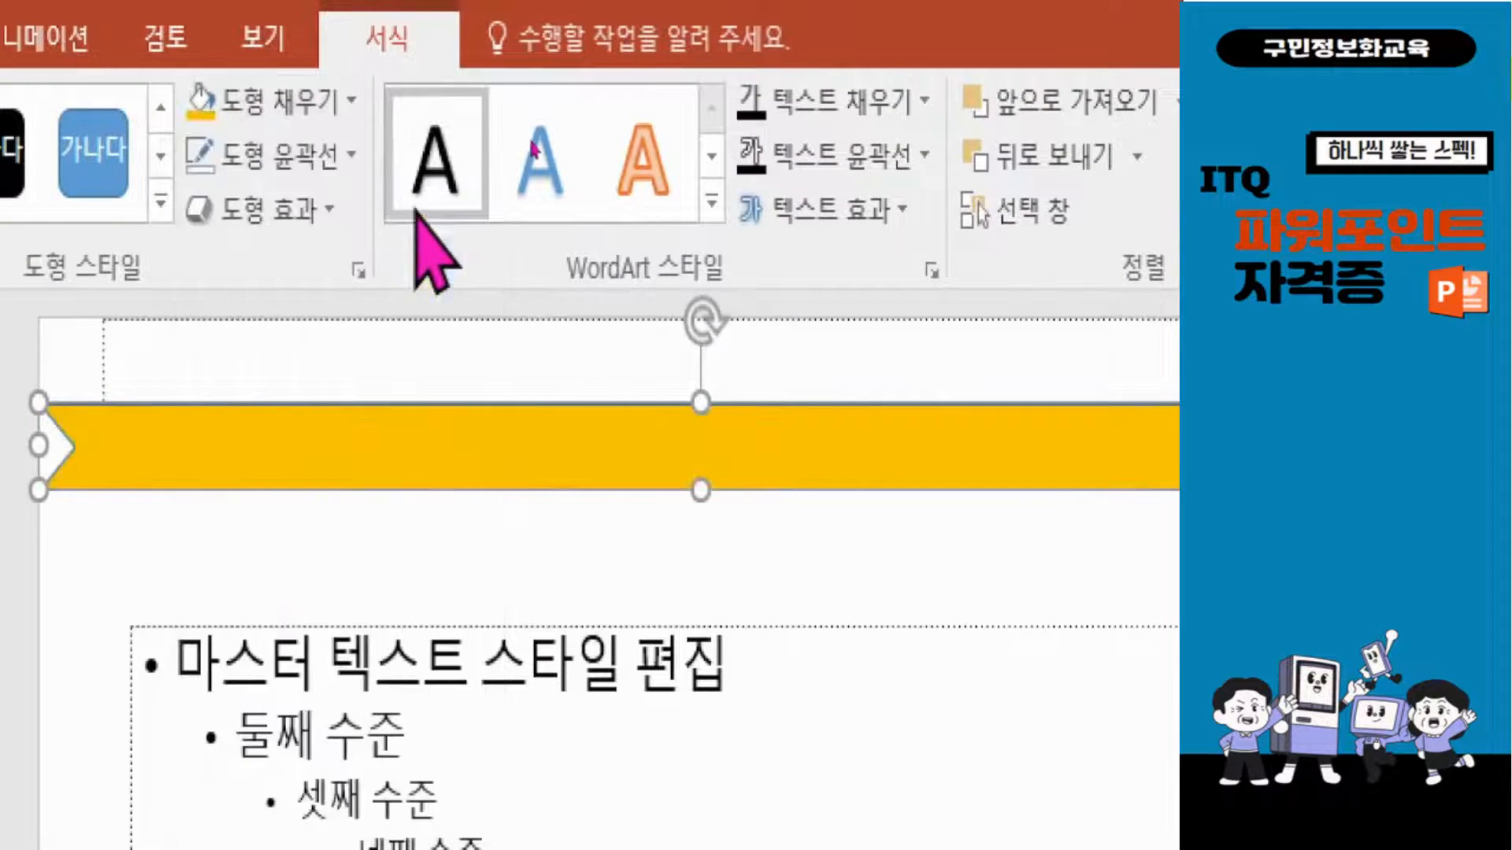
{"action": "left_click", "coordinate": [317, 154]}
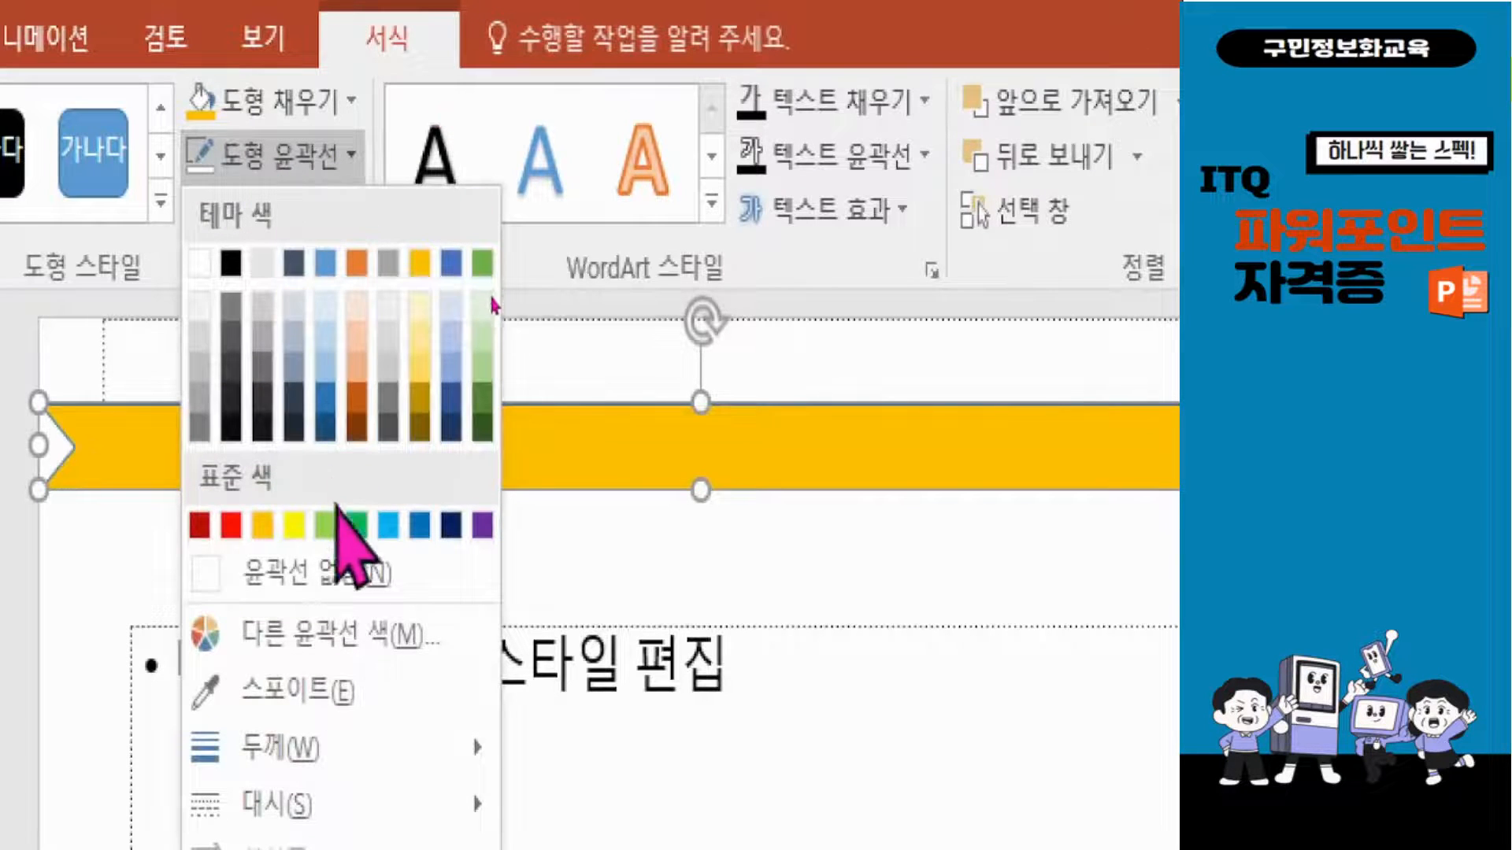
{"action": "left_click", "coordinate": [335, 572]}
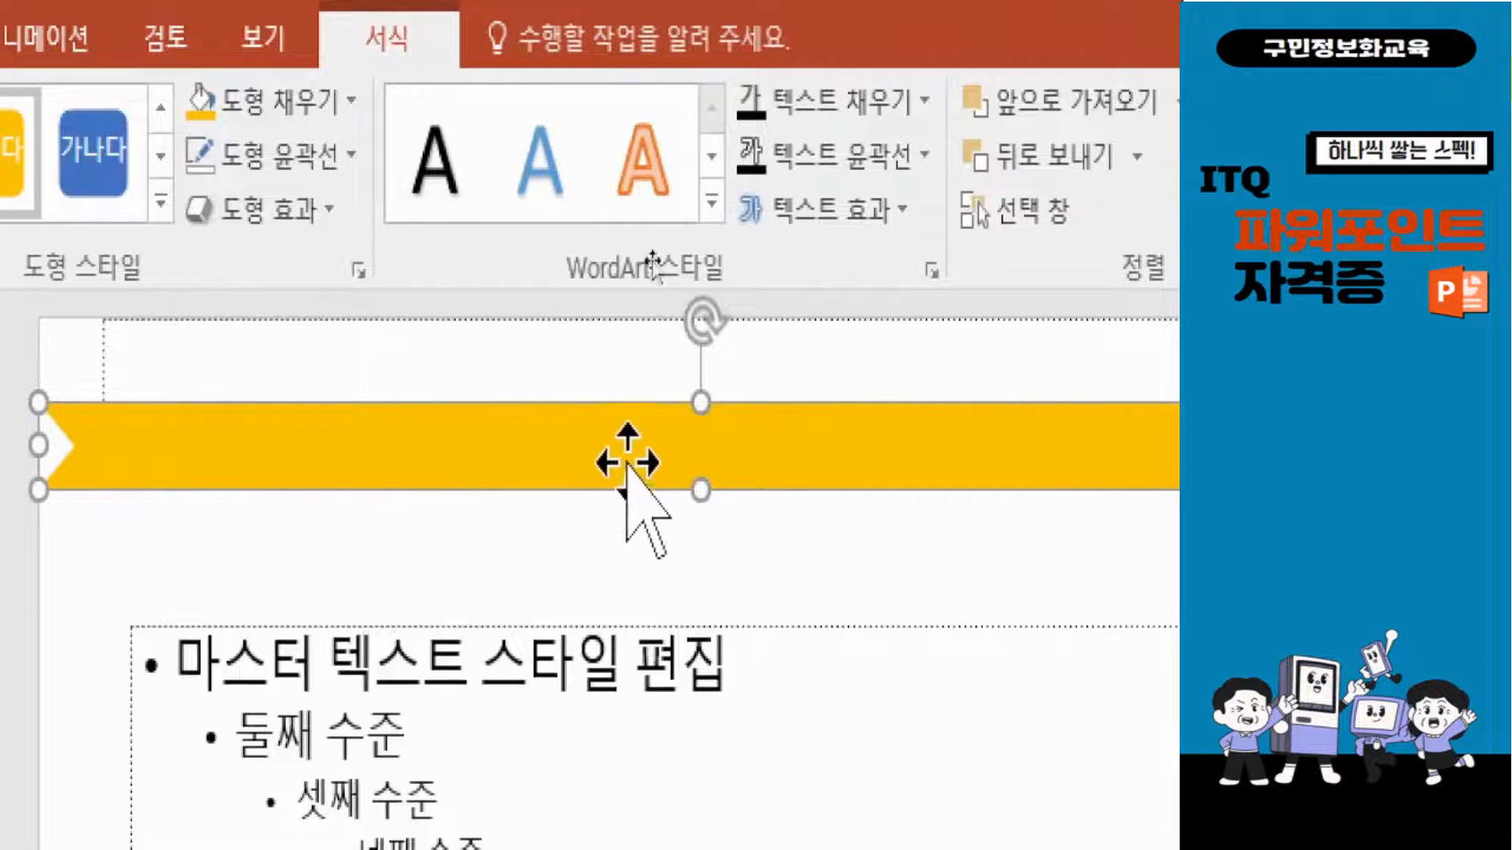
Make the gold, outline-free ribbon's formatting the default for new shapes.
{"action": "right_click", "coordinate": [752, 438]}
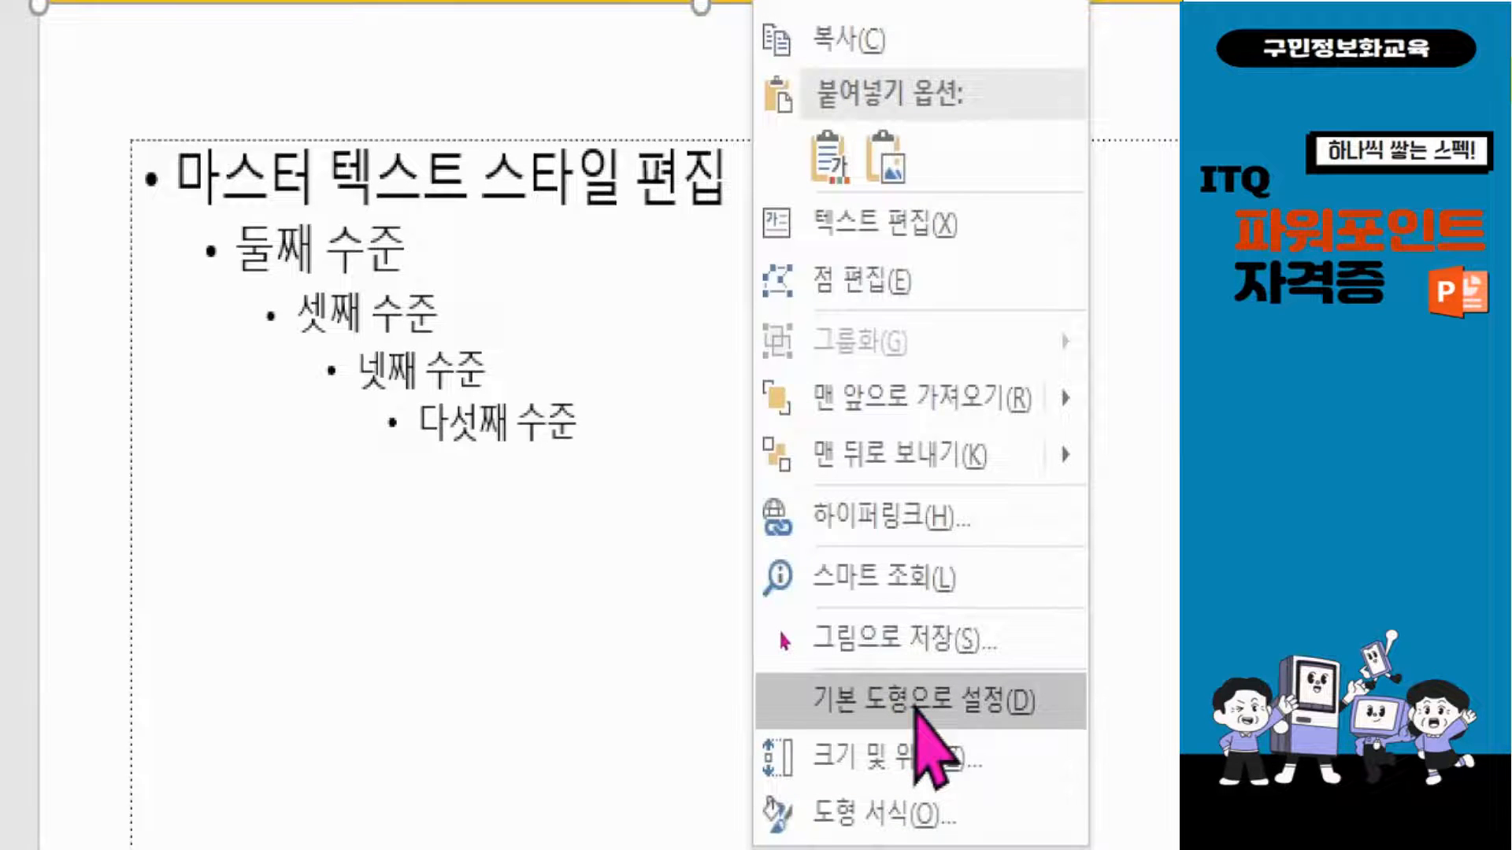
{"action": "left_click", "coordinate": [915, 707]}
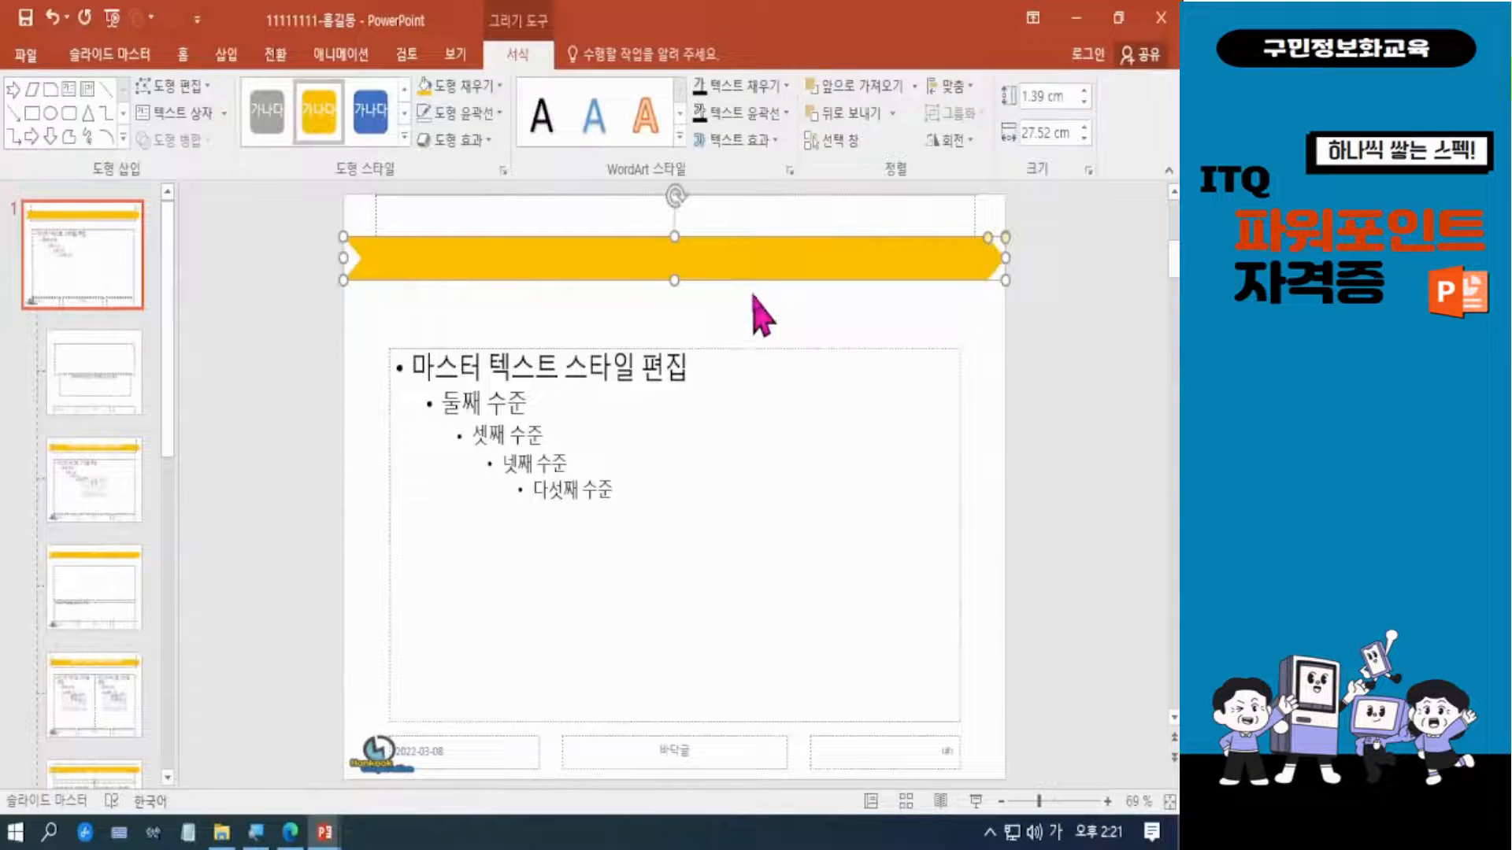
{"action": "left_click", "coordinate": [756, 332]}
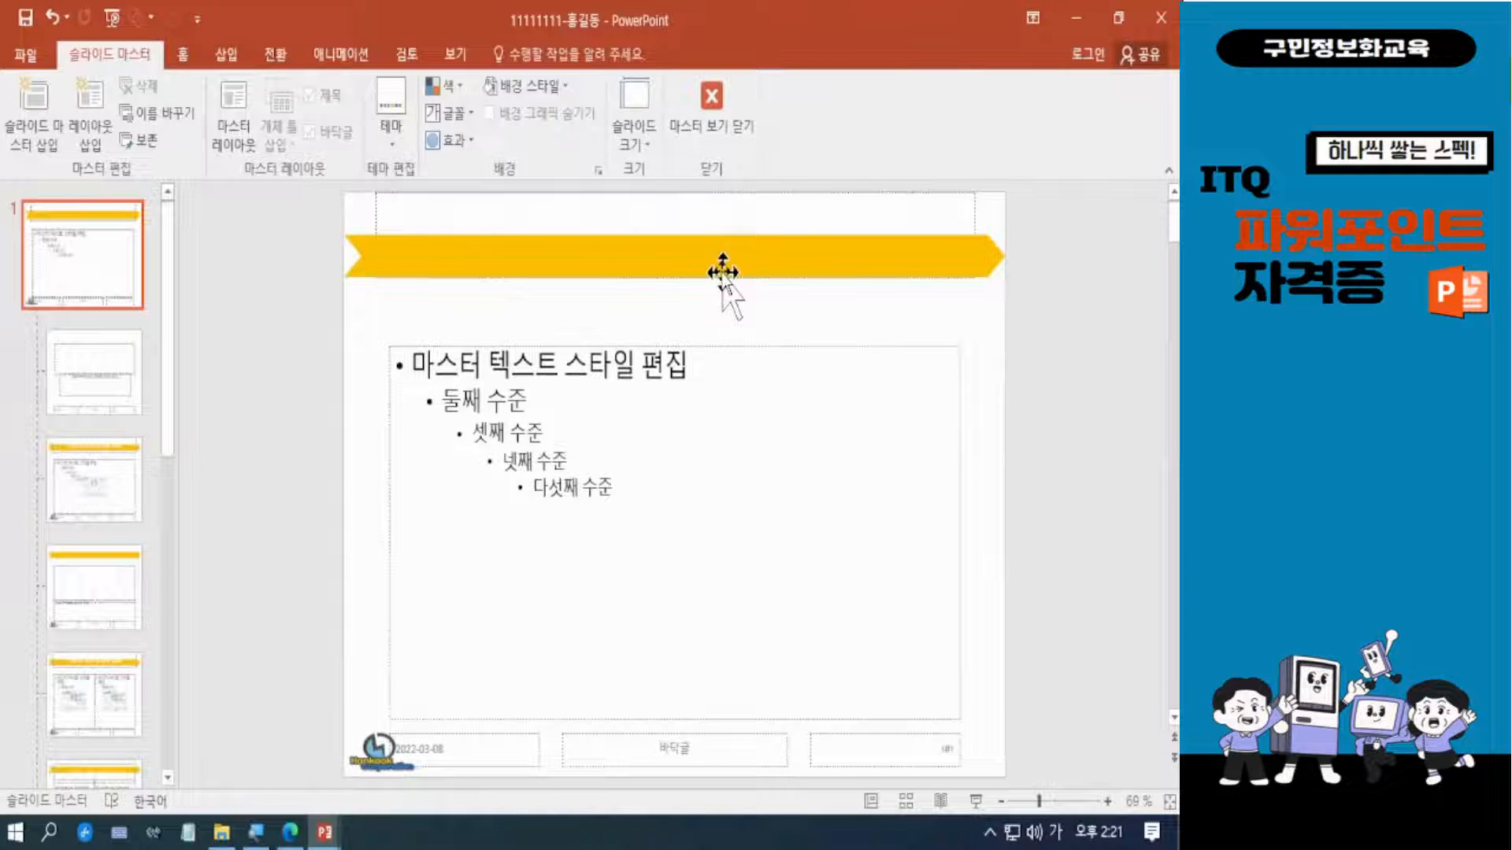
Check the title shape in the PDF sample and draw a hexagon about 2.77 cm by 23.21 cm over the gold ribbon.
{"action": "left_click", "coordinate": [299, 828]}
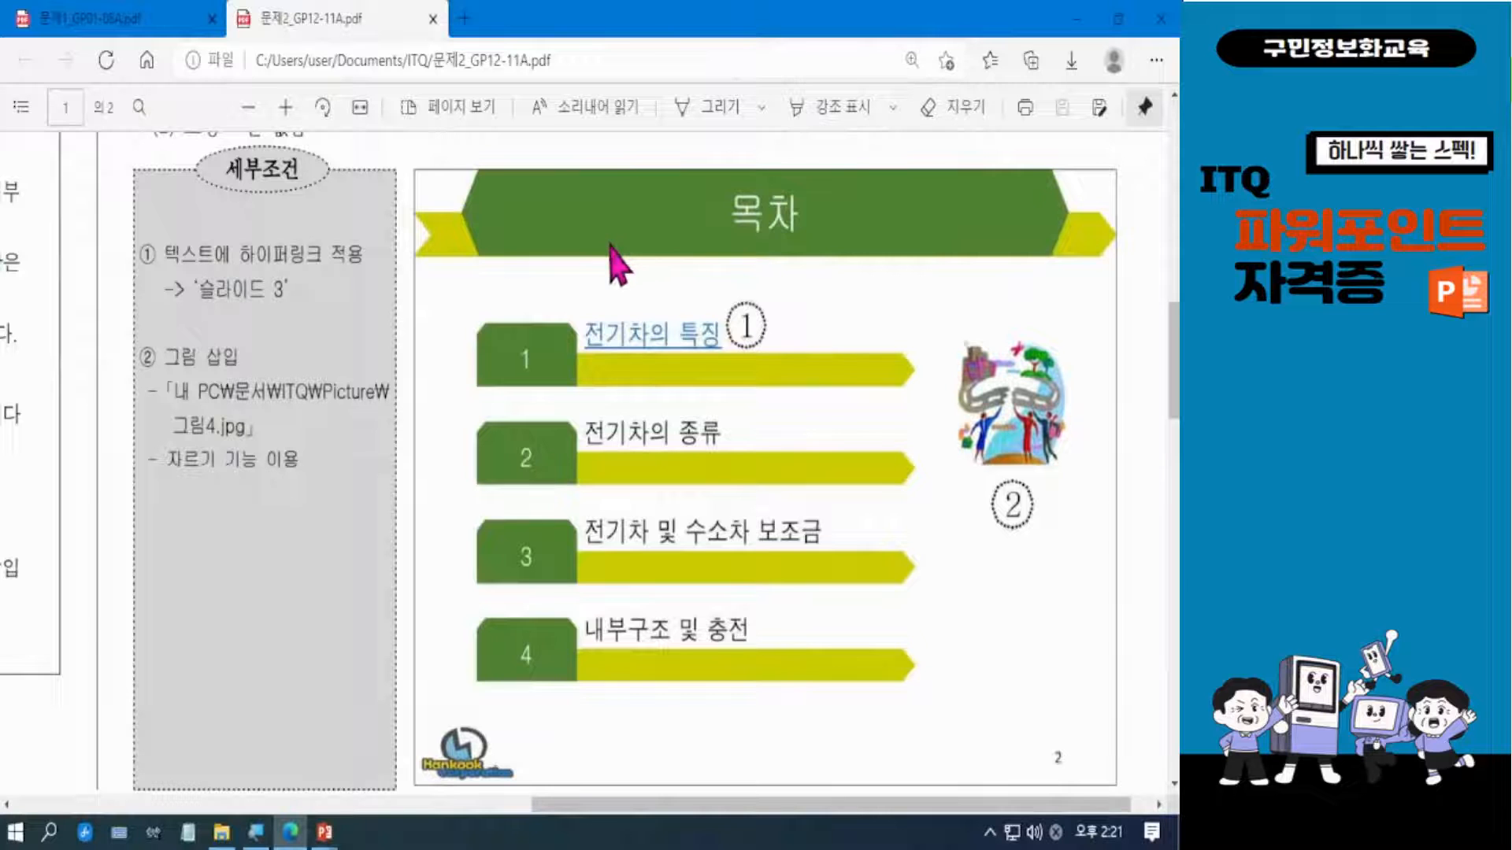
{"action": "left_click", "coordinate": [1075, 24]}
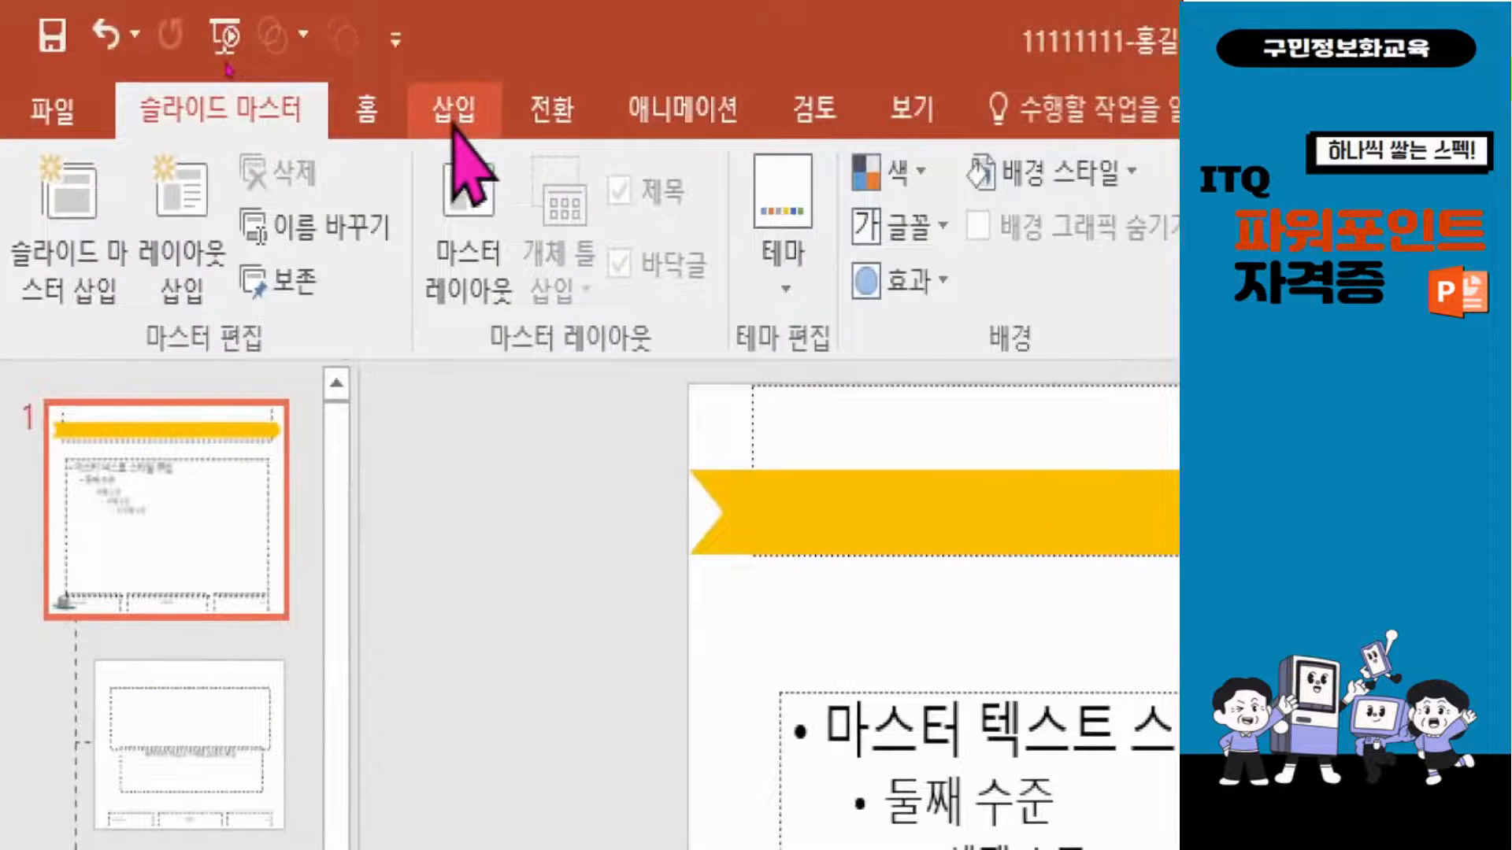
{"action": "left_click", "coordinate": [445, 114]}
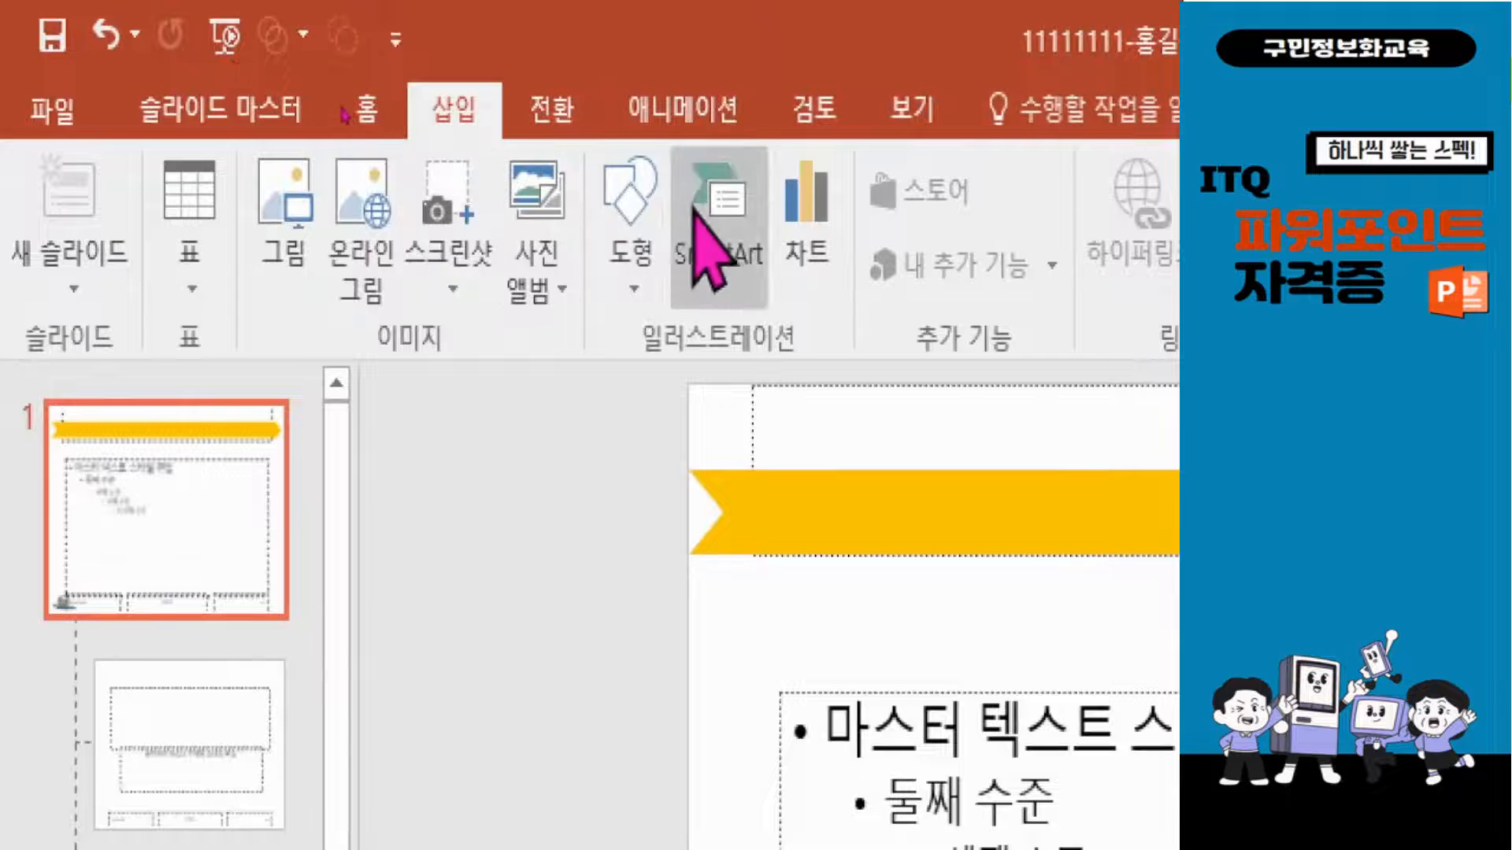
{"action": "left_click", "coordinate": [636, 251]}
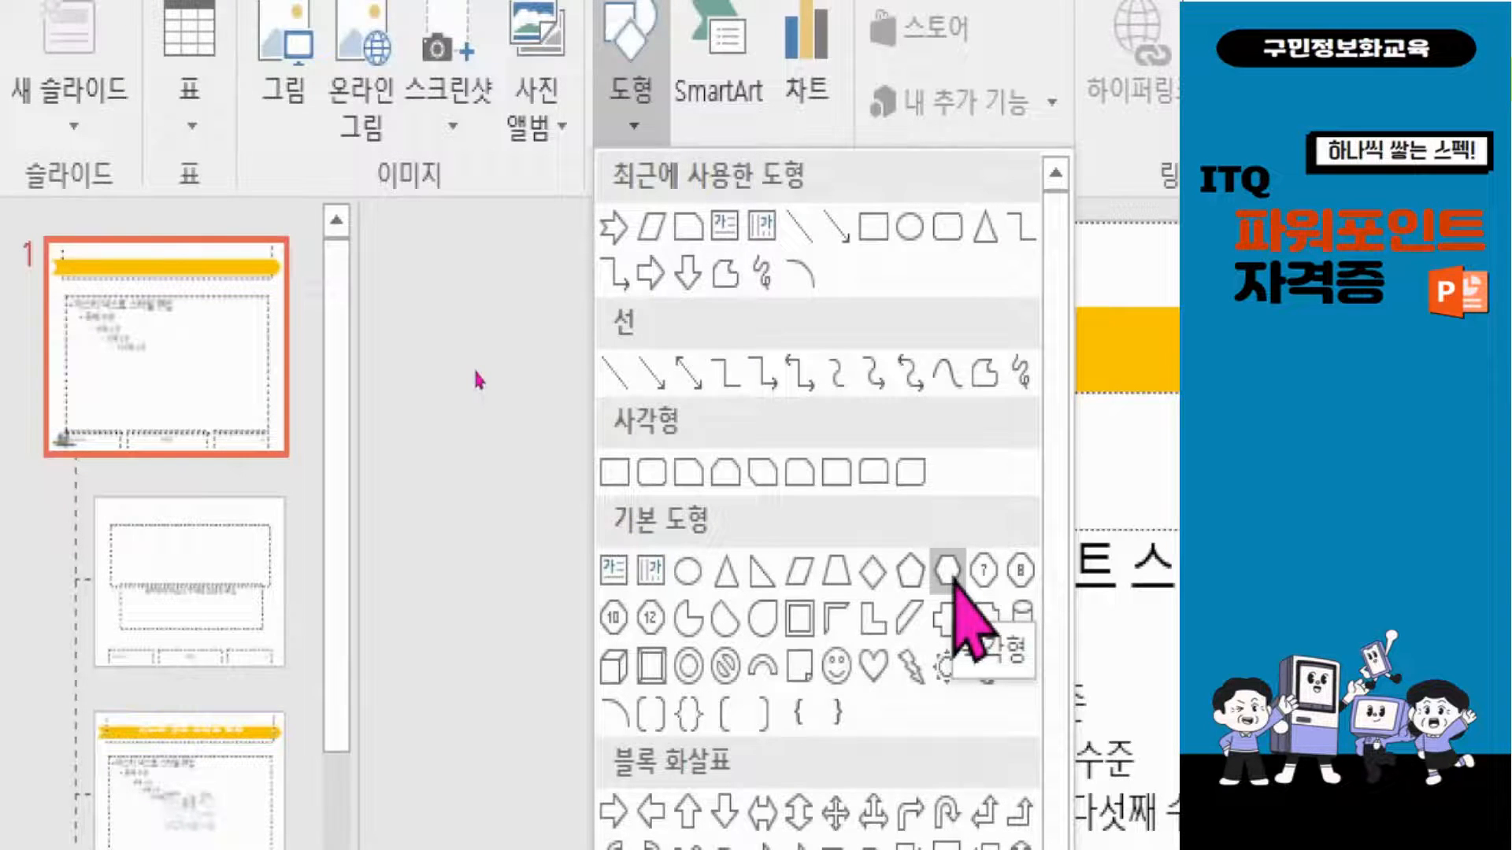
{"action": "left_click", "coordinate": [951, 573]}
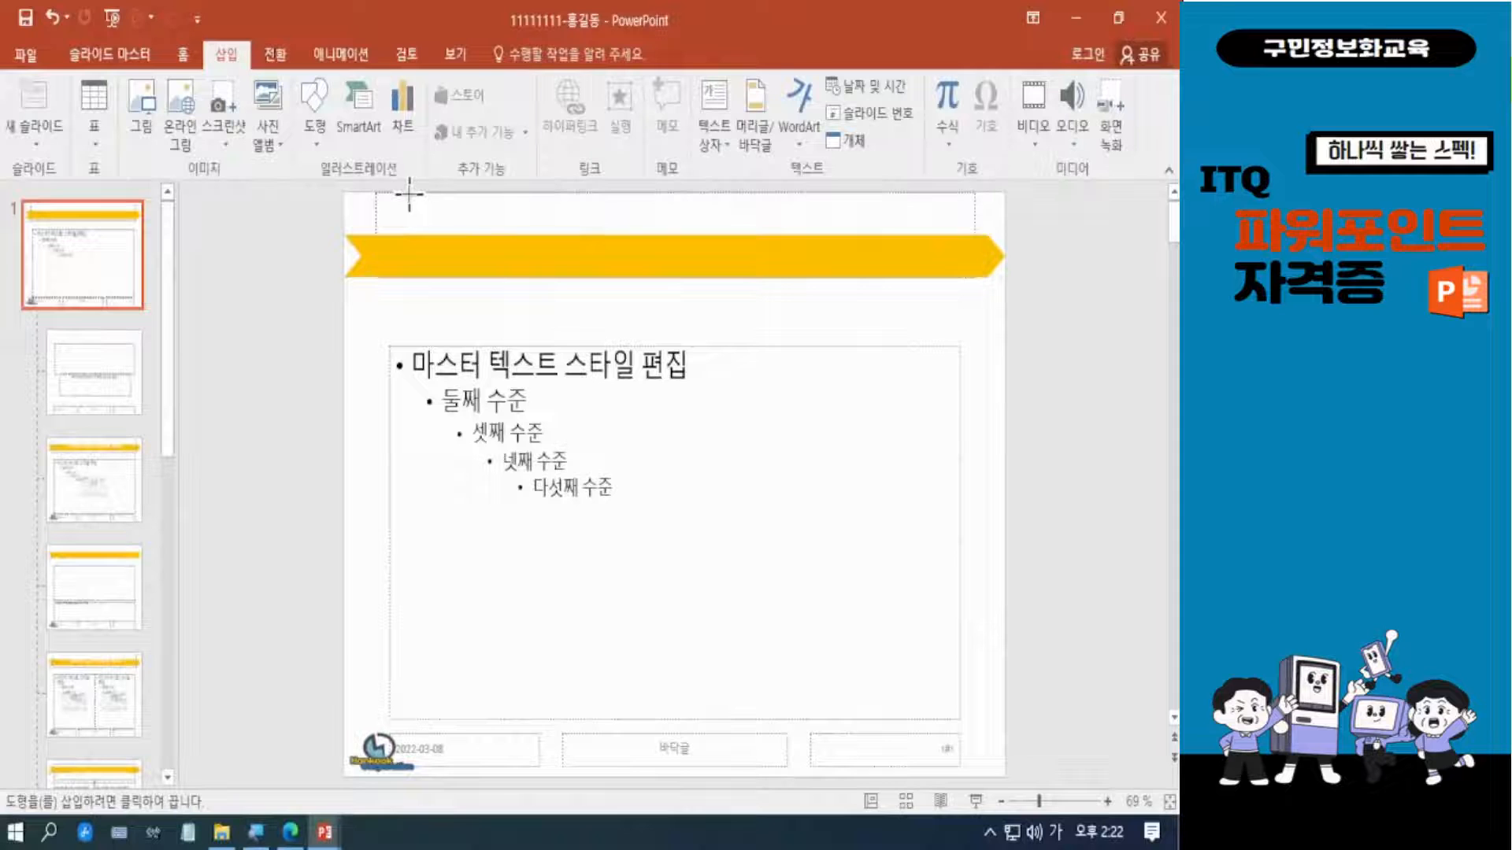
{"action": "left_click_drag", "start_coordinate": [409, 193], "coordinate": [932, 277]}
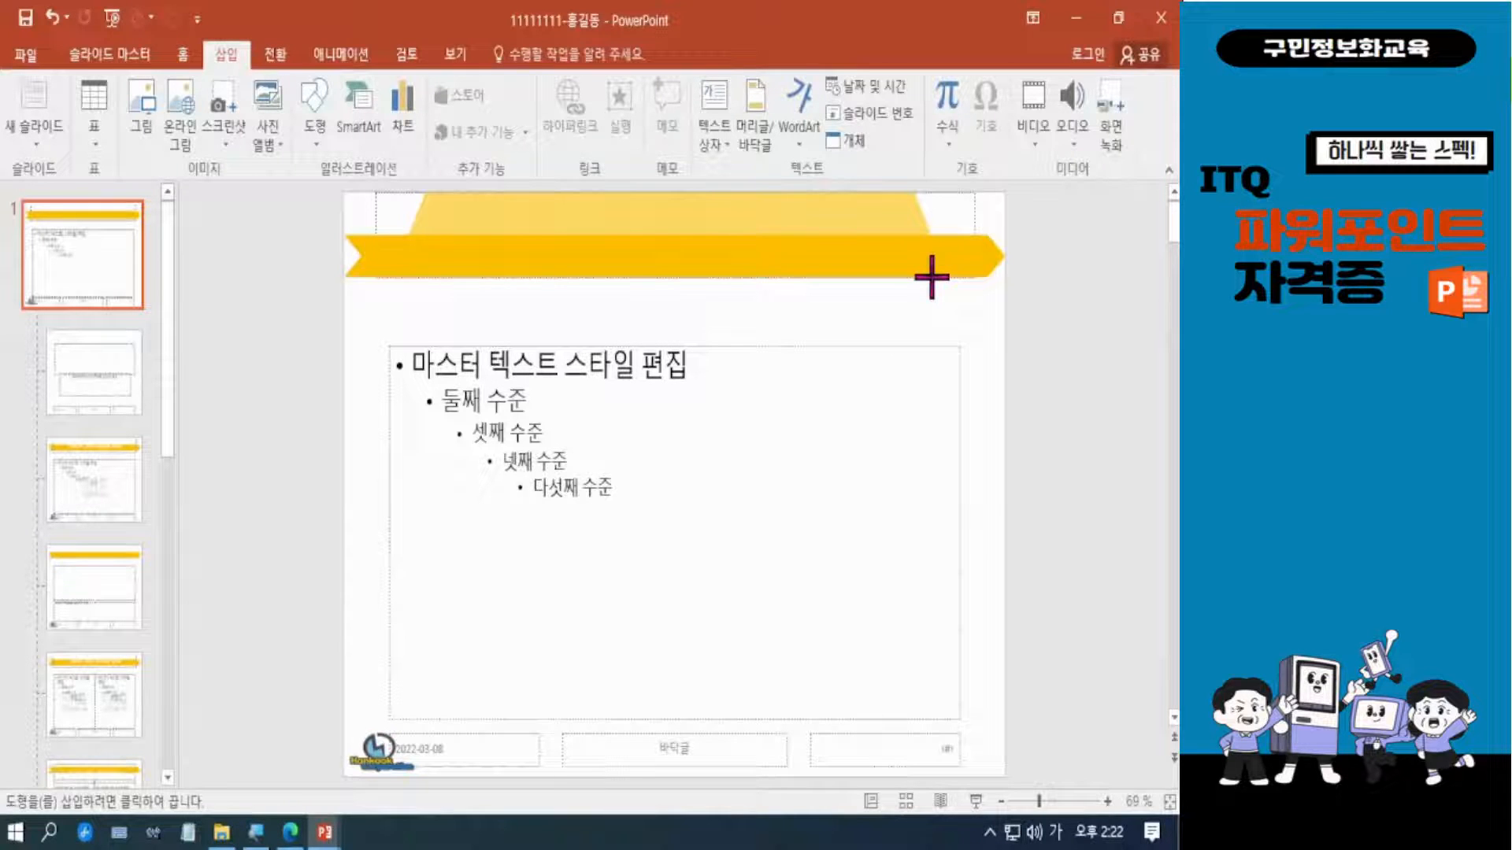
{"action": "left_click_drag", "start_coordinate": [931, 278], "coordinate": [966, 279]}
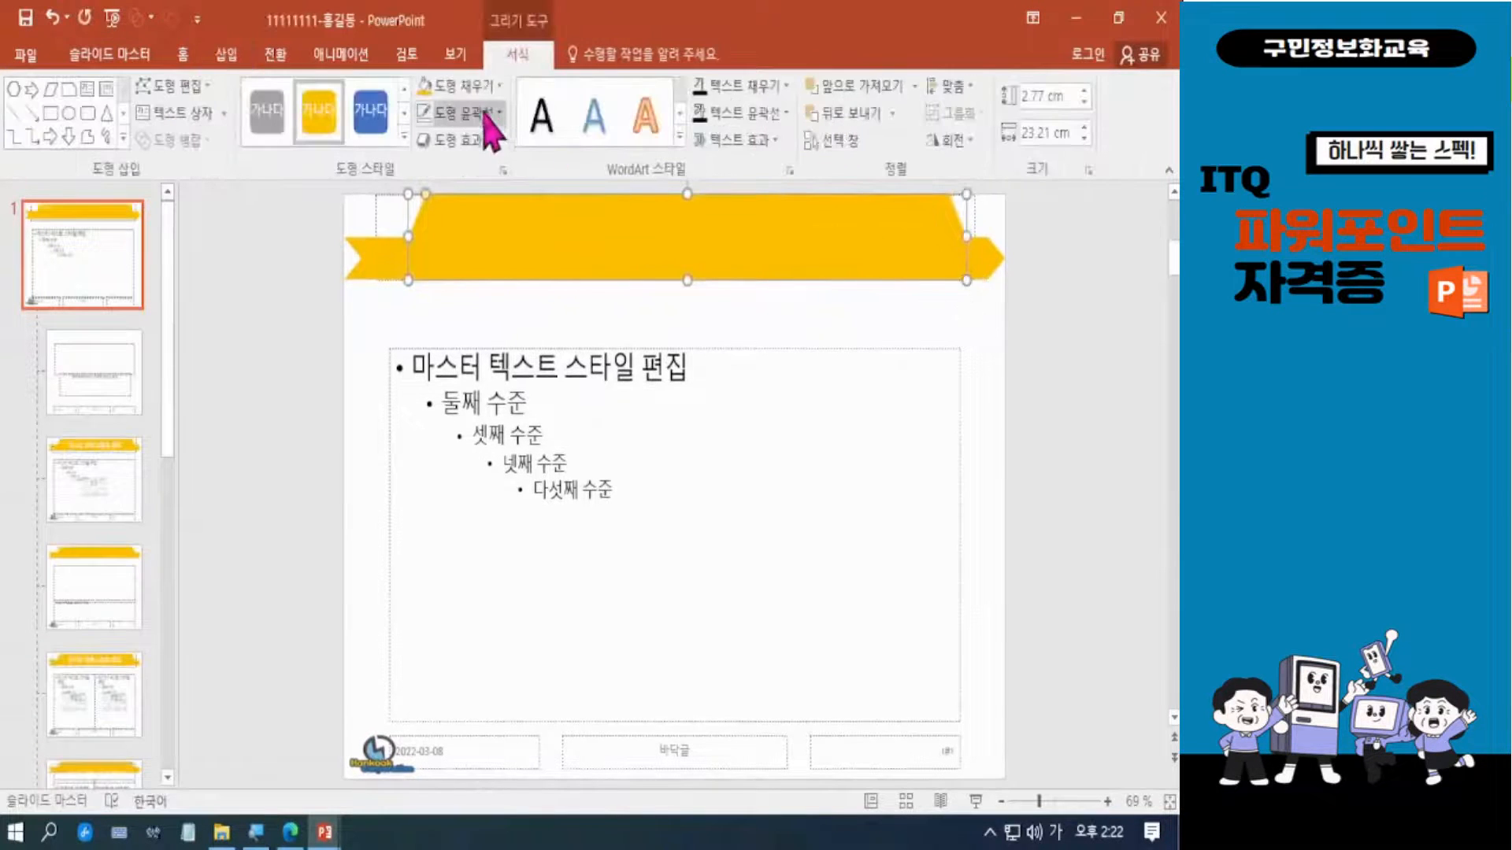
Fill the hexagon with the green theme colour and nudge it horizontally to centre it over the gold ribbon.
{"action": "left_click", "coordinate": [496, 86]}
{"action": "left_click", "coordinate": [565, 140]}
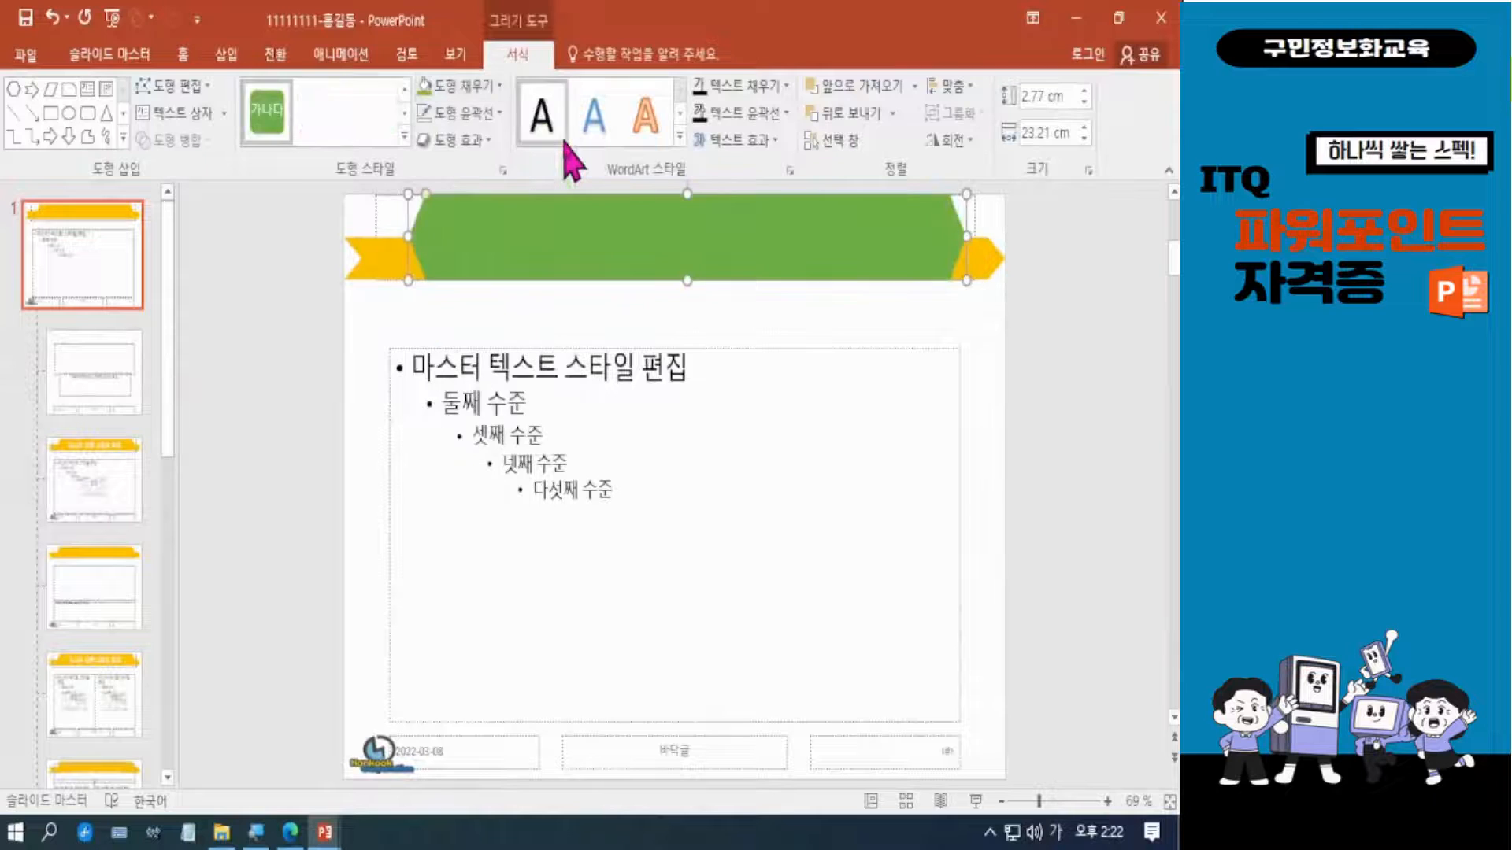
{"action": "key", "text": "Left"}
{"action": "key", "text": "Left"}
{"action": "key", "text": "Left"}
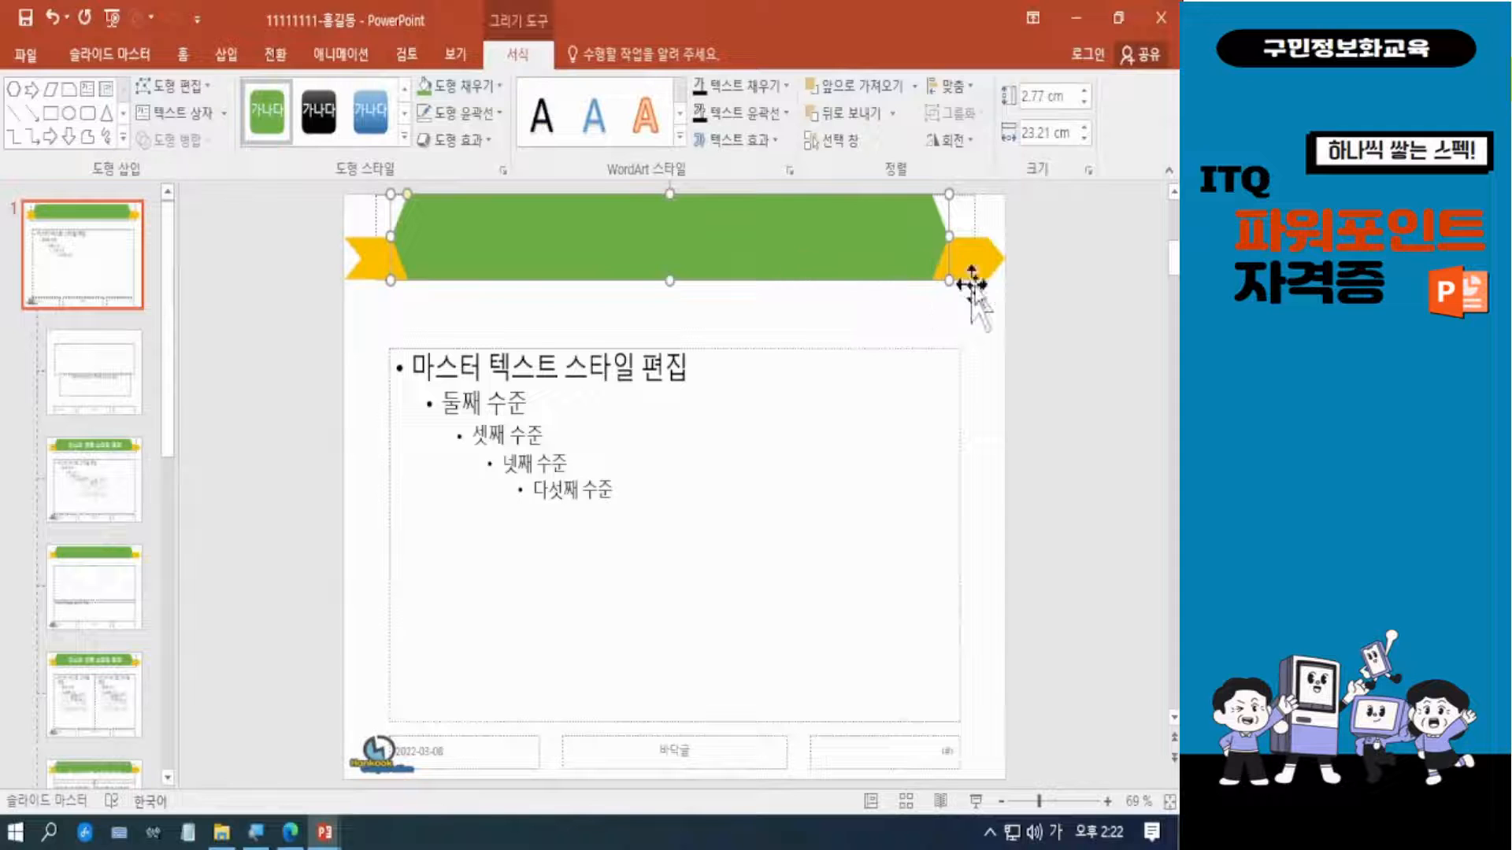
{"action": "key", "text": "ctrl+Right"}
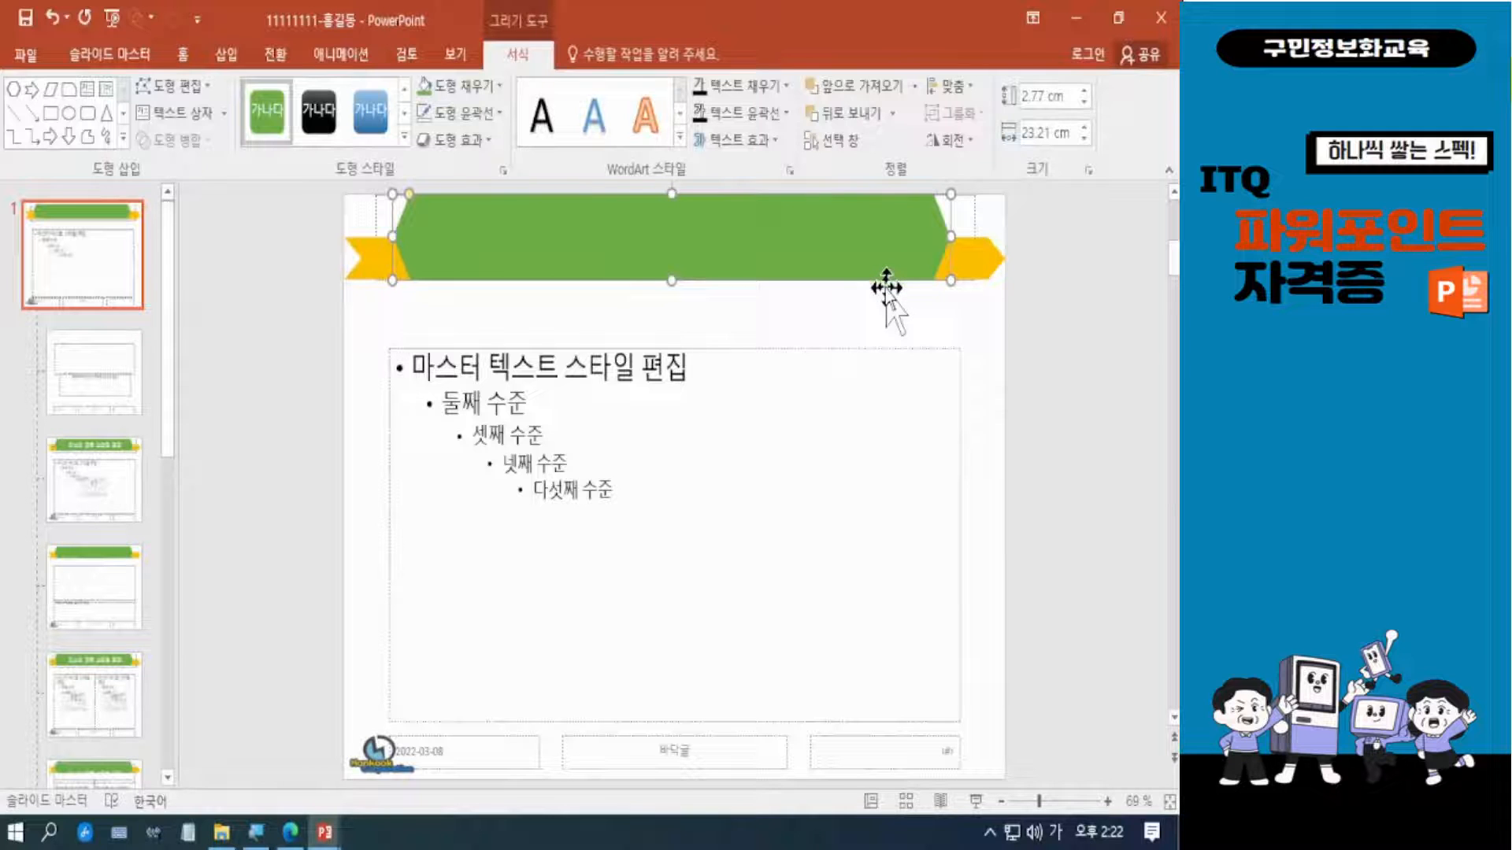
{"action": "left_click", "coordinate": [1018, 343]}
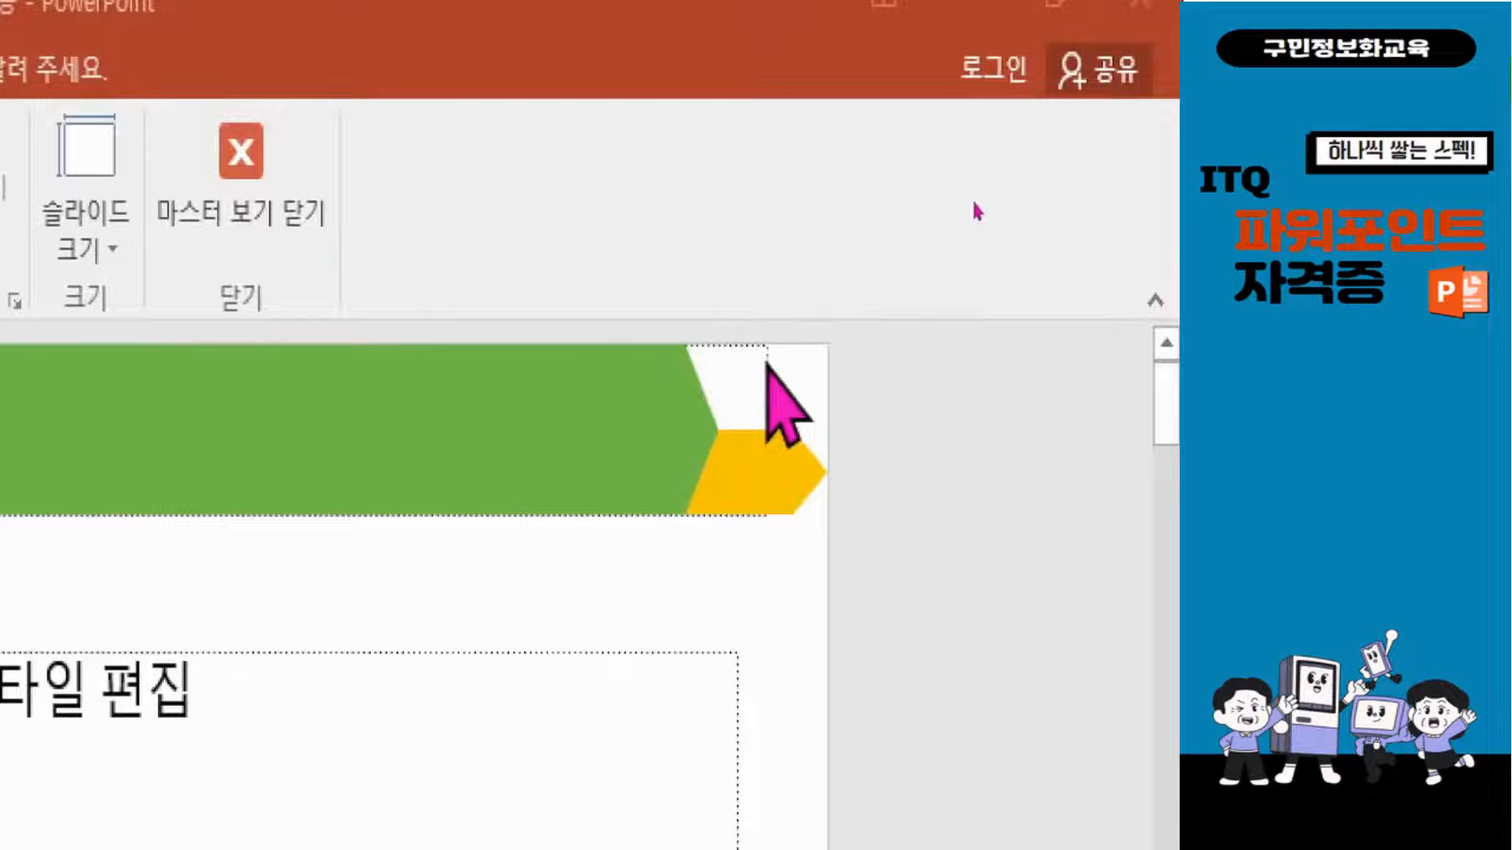
Bring the master's title placeholder to the front, above the green hexagon.
{"action": "left_click", "coordinate": [765, 396]}
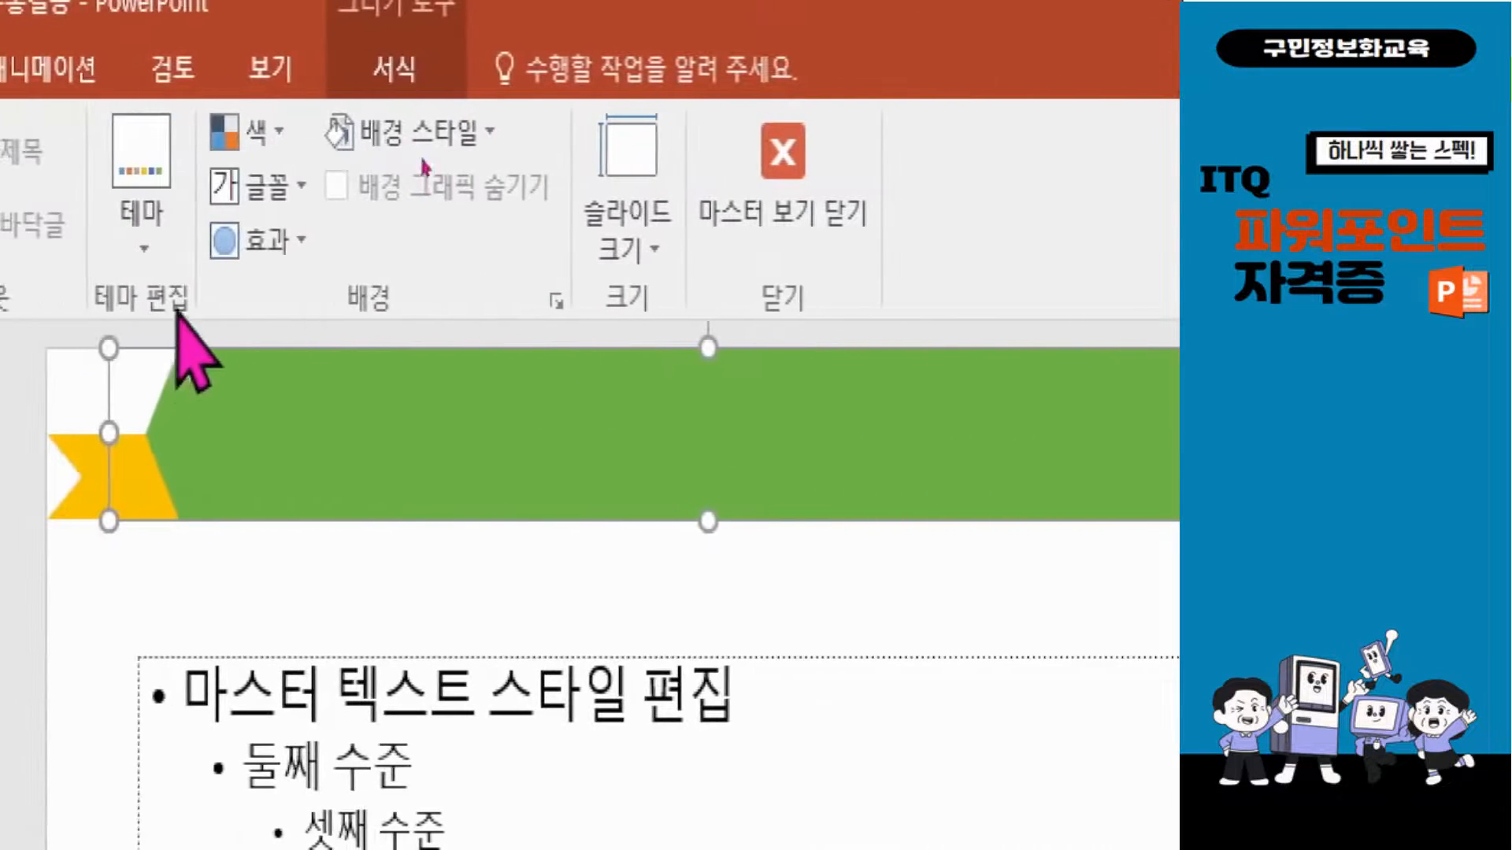
{"action": "left_click", "coordinate": [391, 71]}
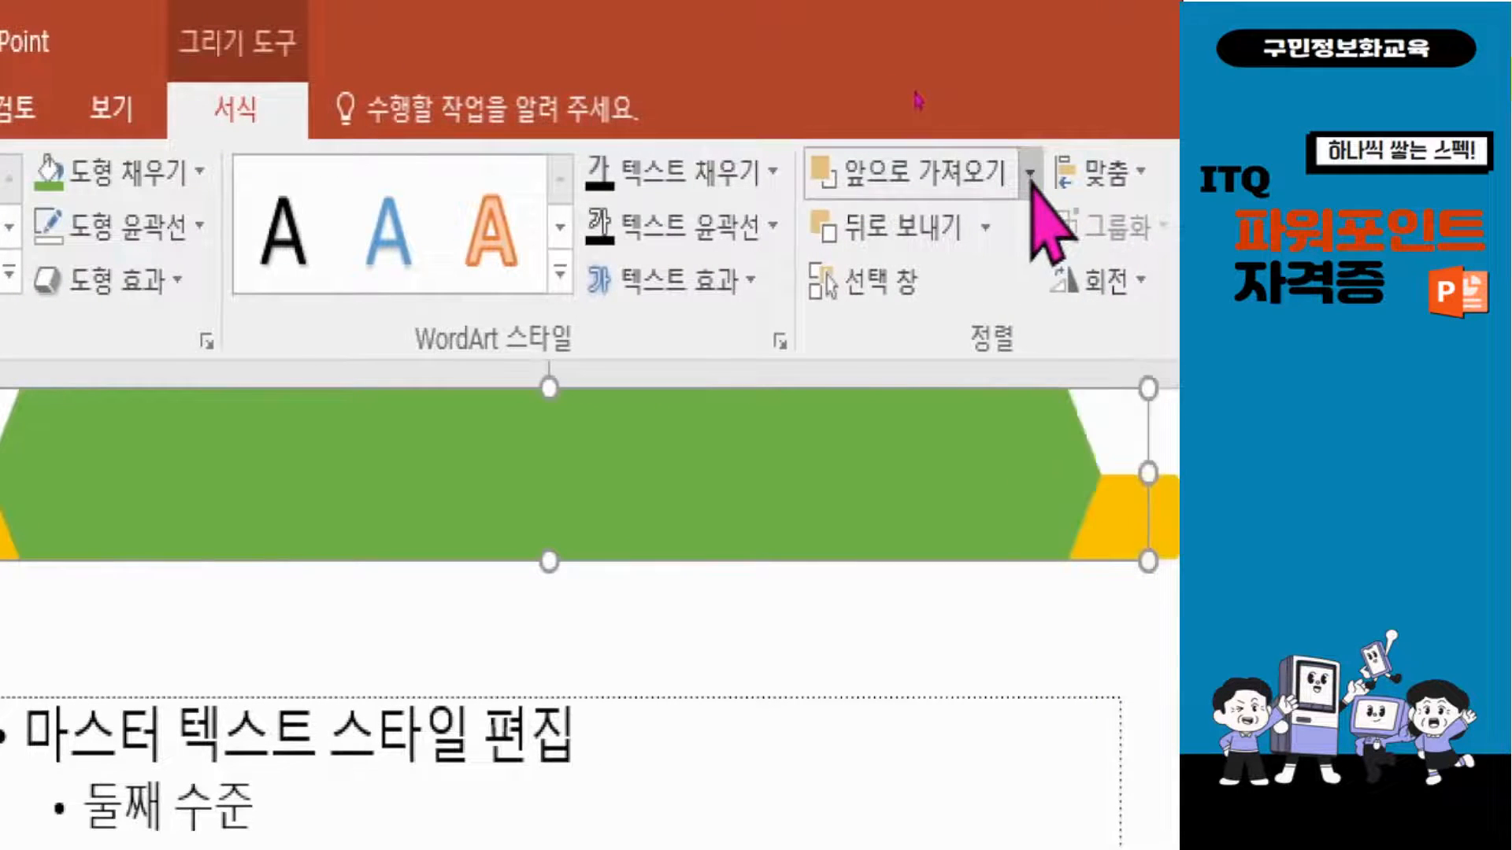
{"action": "left_click", "coordinate": [1031, 173]}
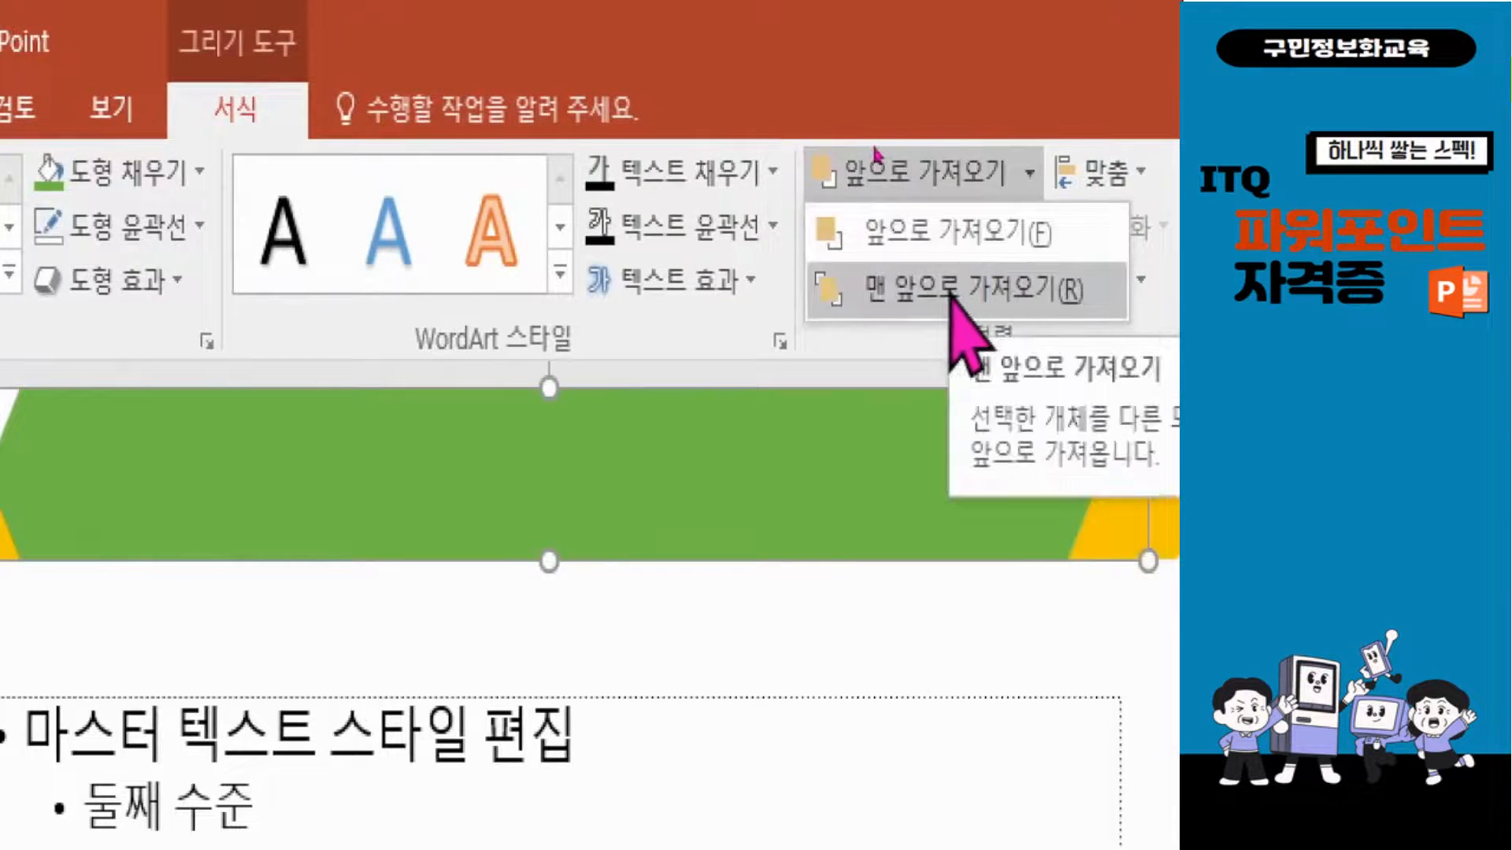
{"action": "left_click", "coordinate": [954, 291]}
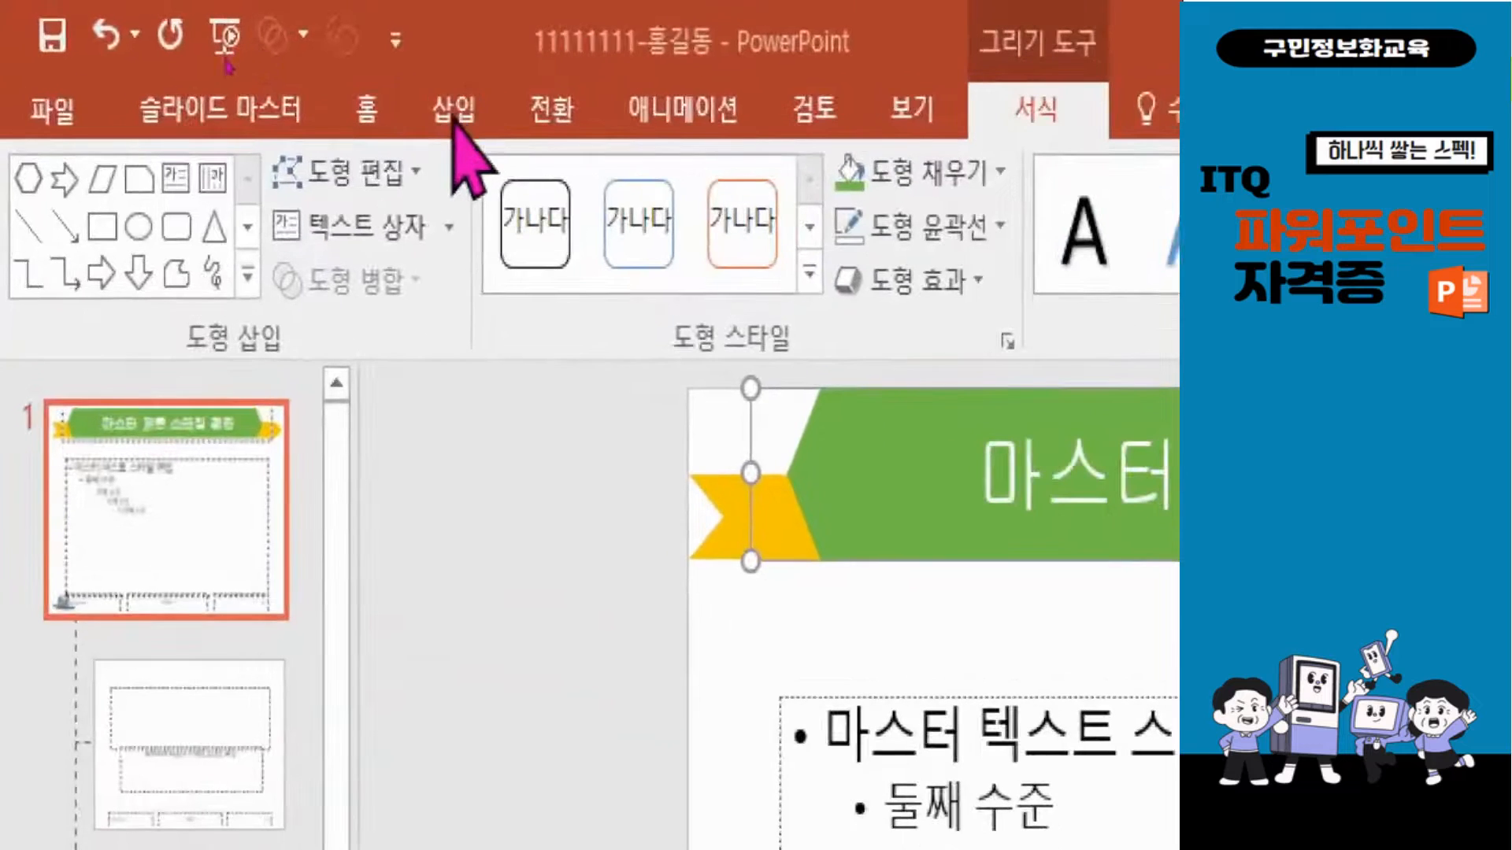
Turn on slide numbers for all slides except the title slide.
{"action": "left_click", "coordinate": [229, 55]}
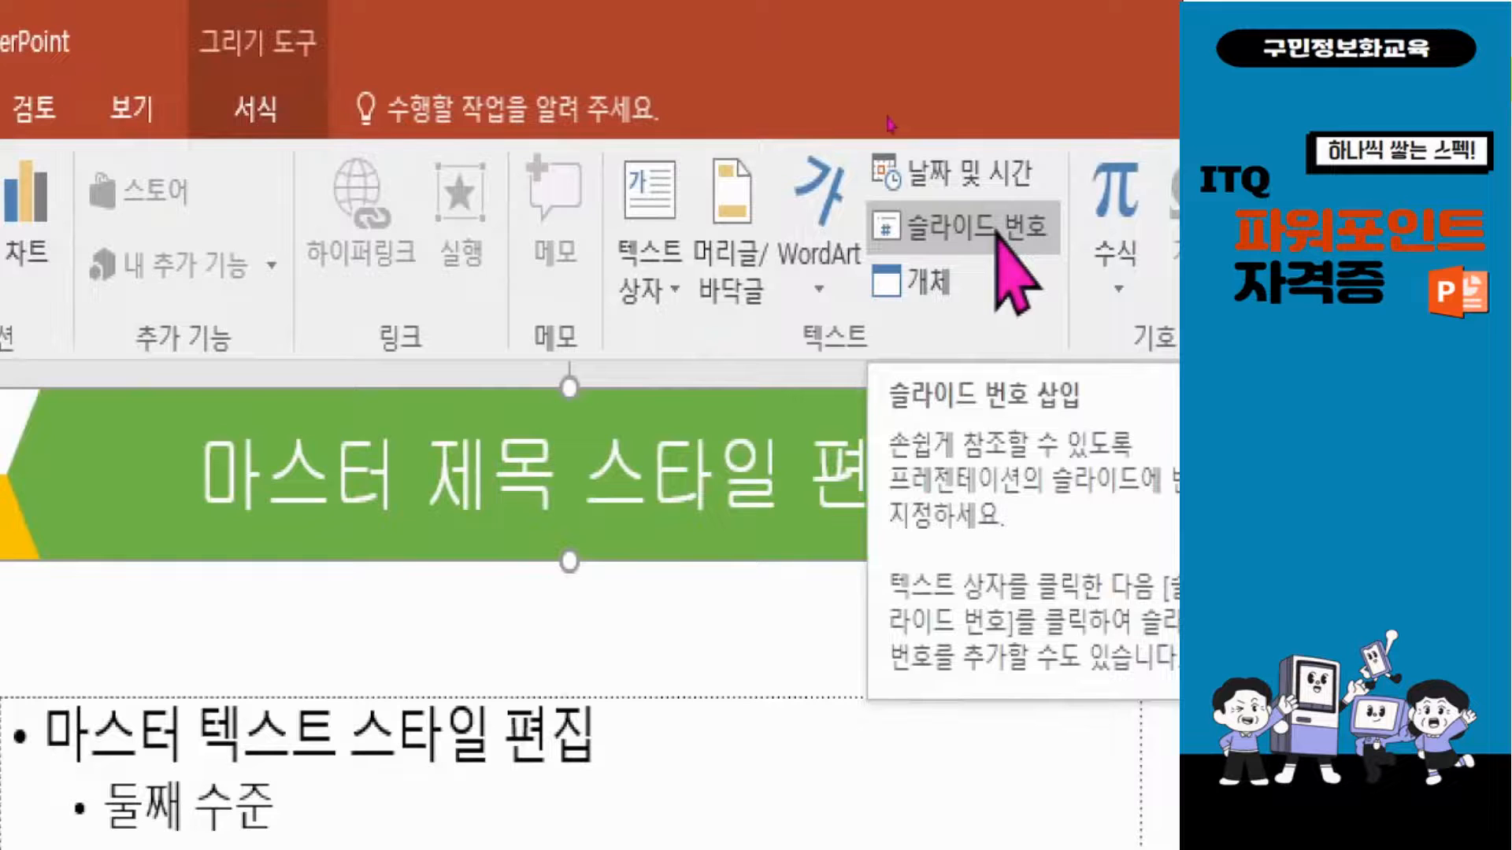
{"action": "left_click", "coordinate": [996, 230]}
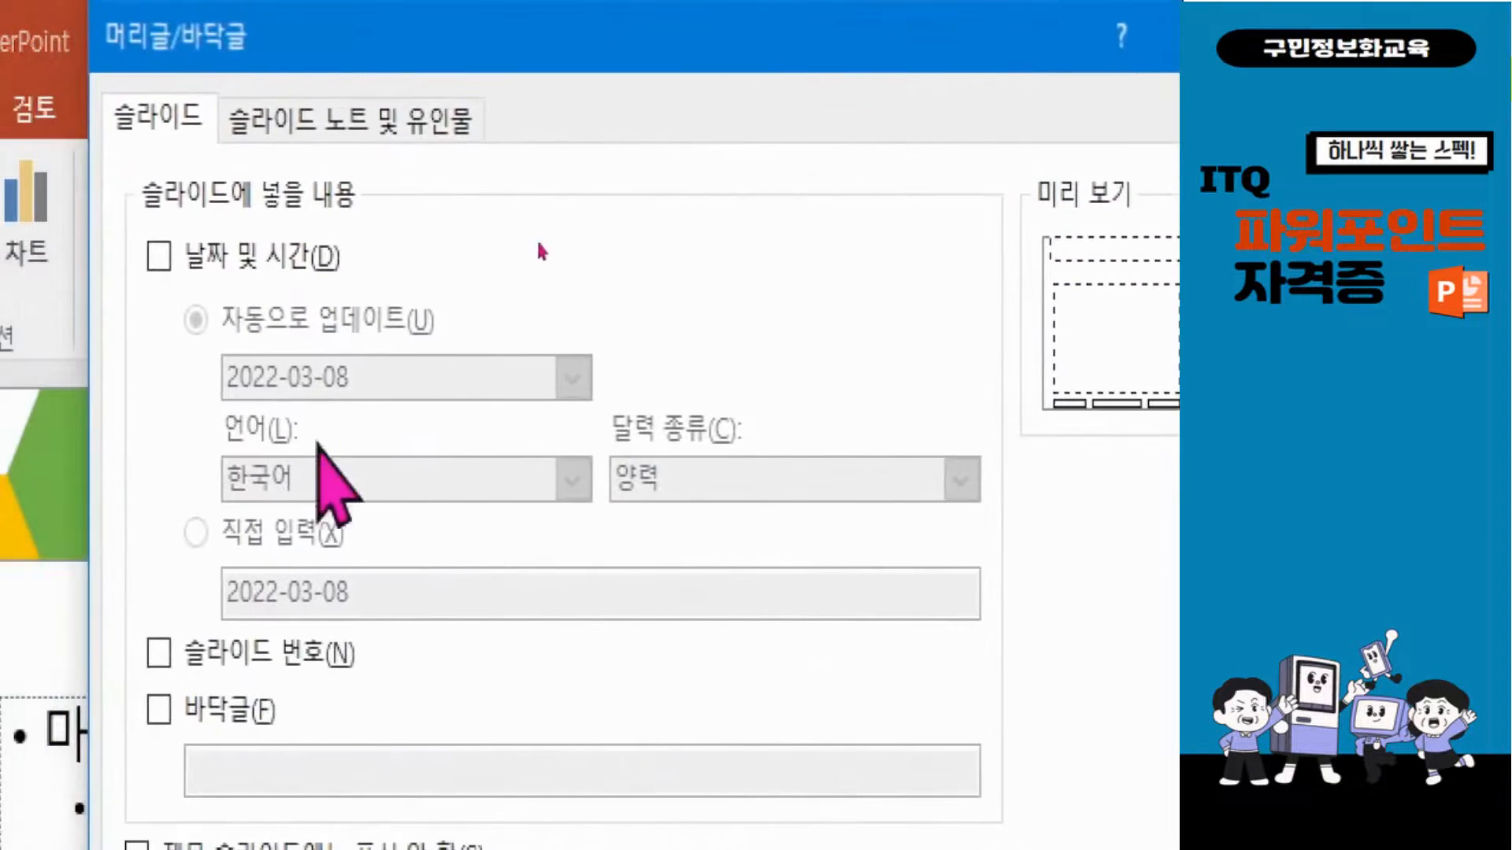
{"action": "left_click", "coordinate": [157, 639]}
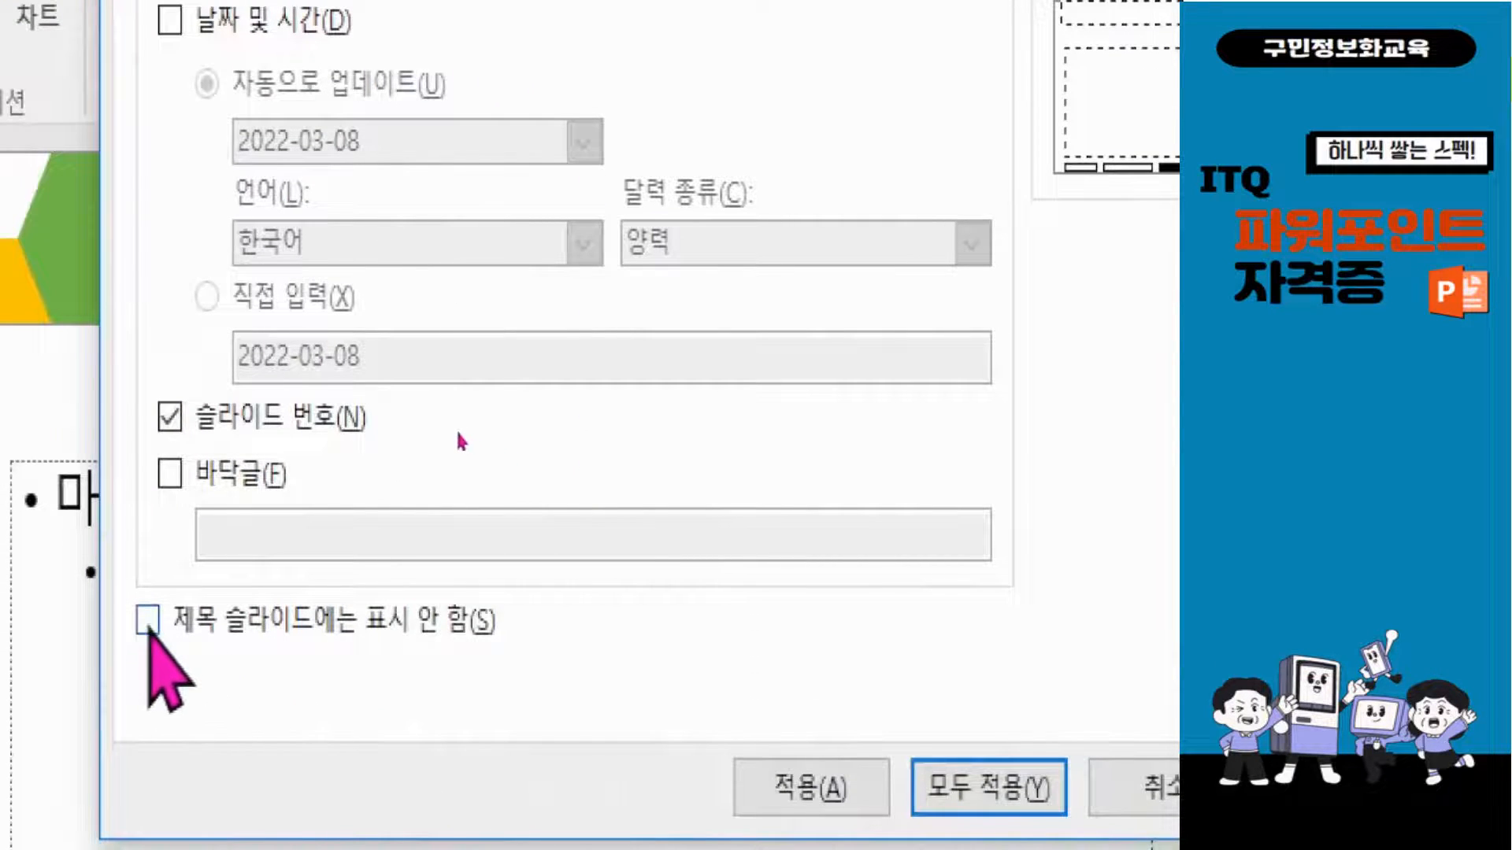
{"action": "left_click", "coordinate": [147, 622]}
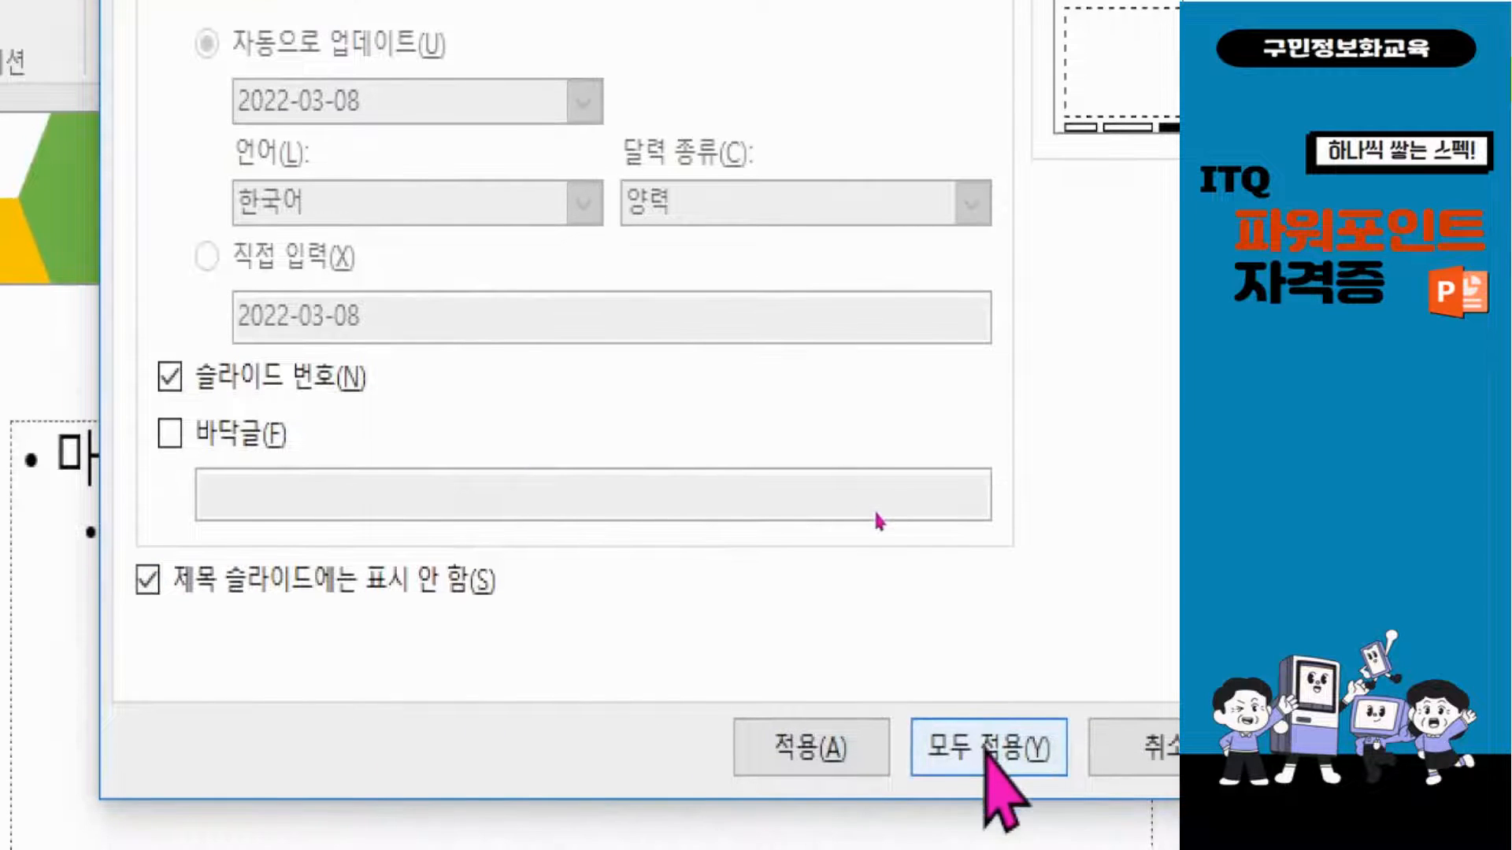
{"action": "left_click", "coordinate": [989, 758]}
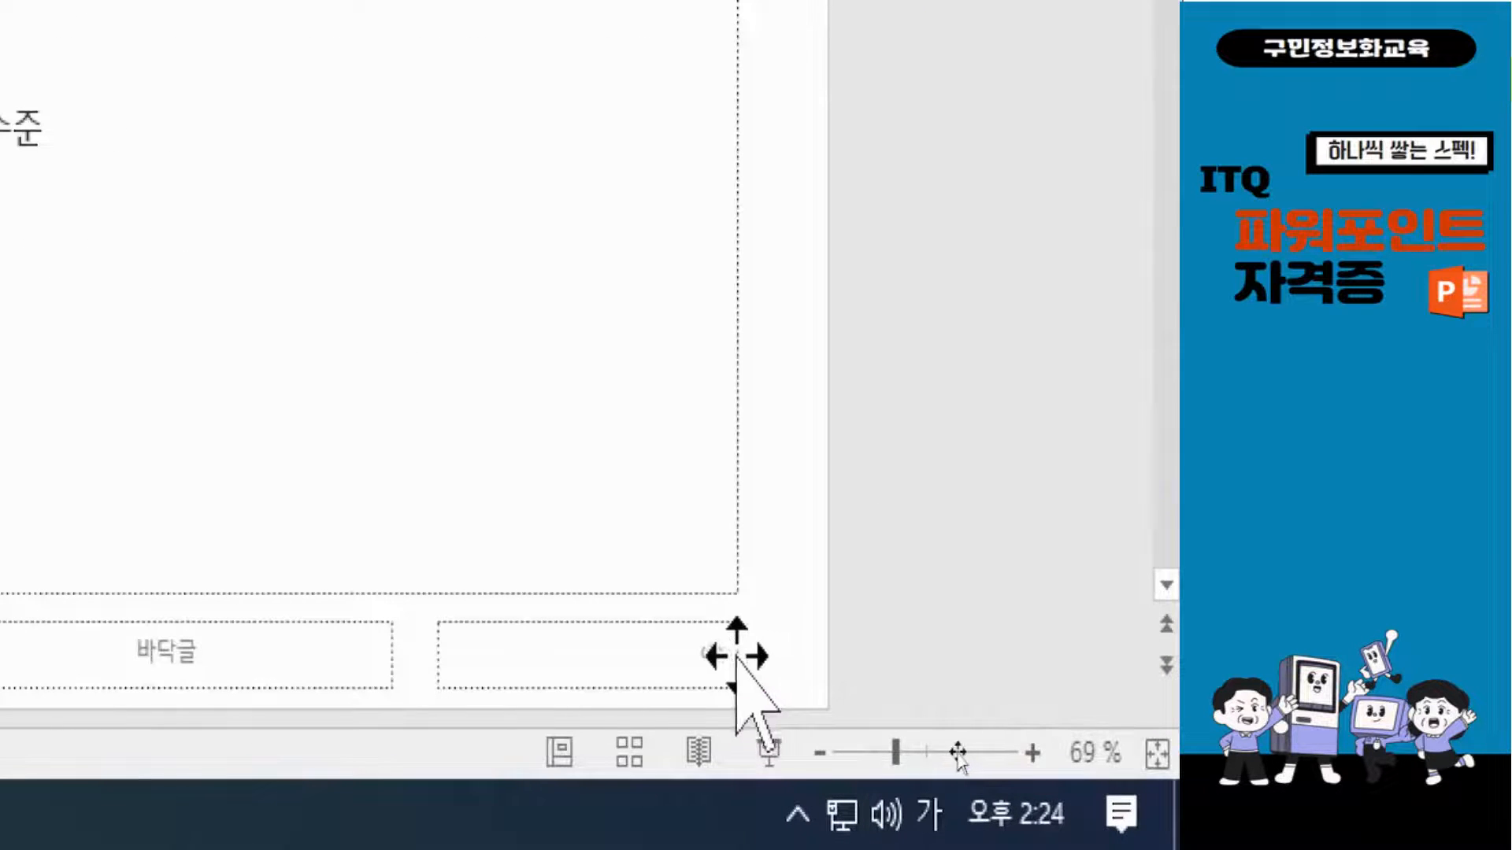
Format the master's slide number placeholder text as 16 pt black.
{"action": "left_click", "coordinate": [735, 644]}
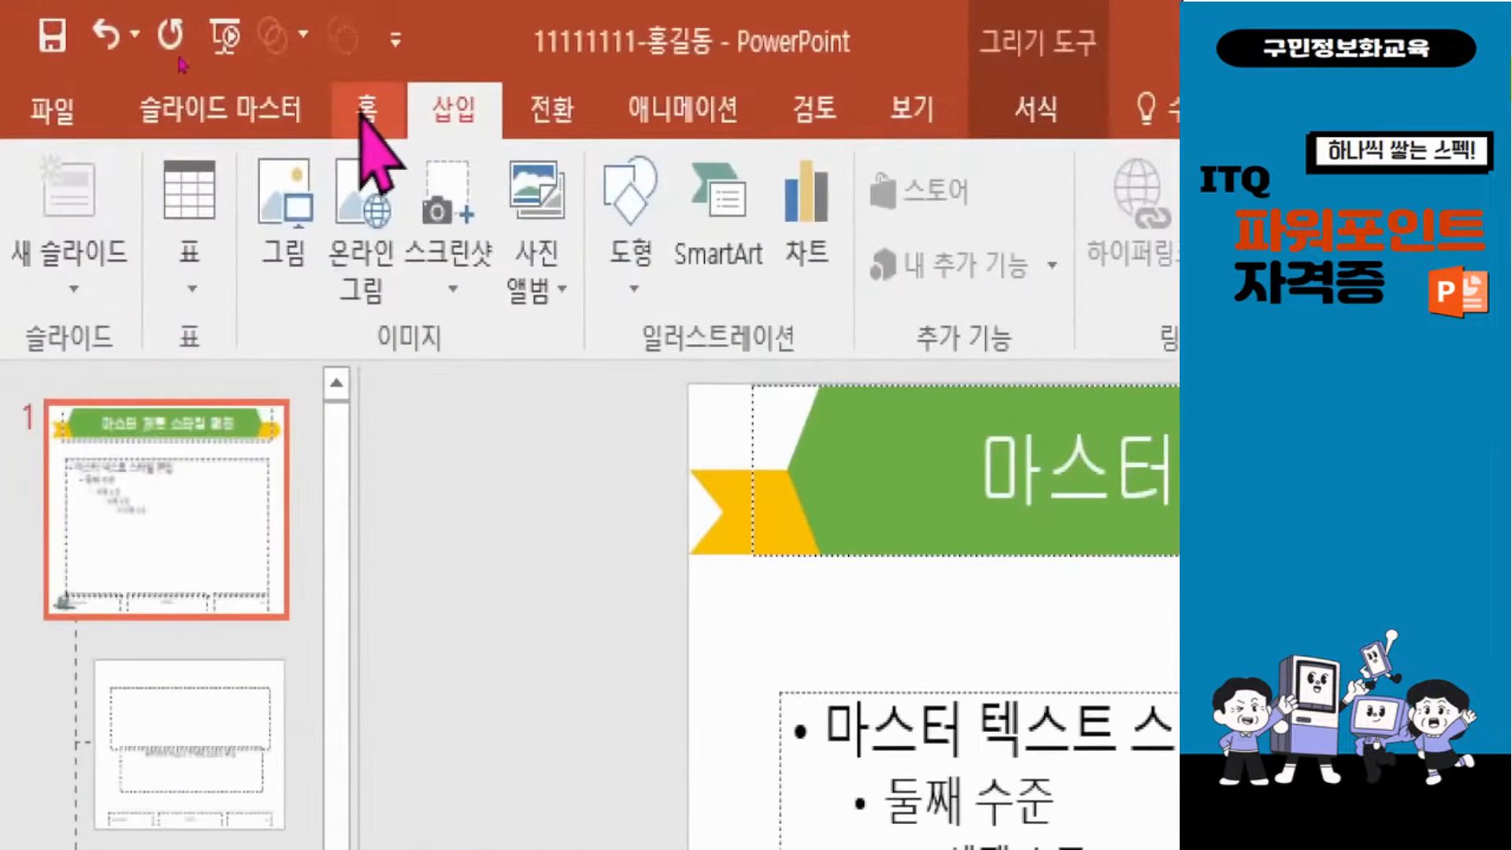
{"action": "left_click", "coordinate": [365, 110]}
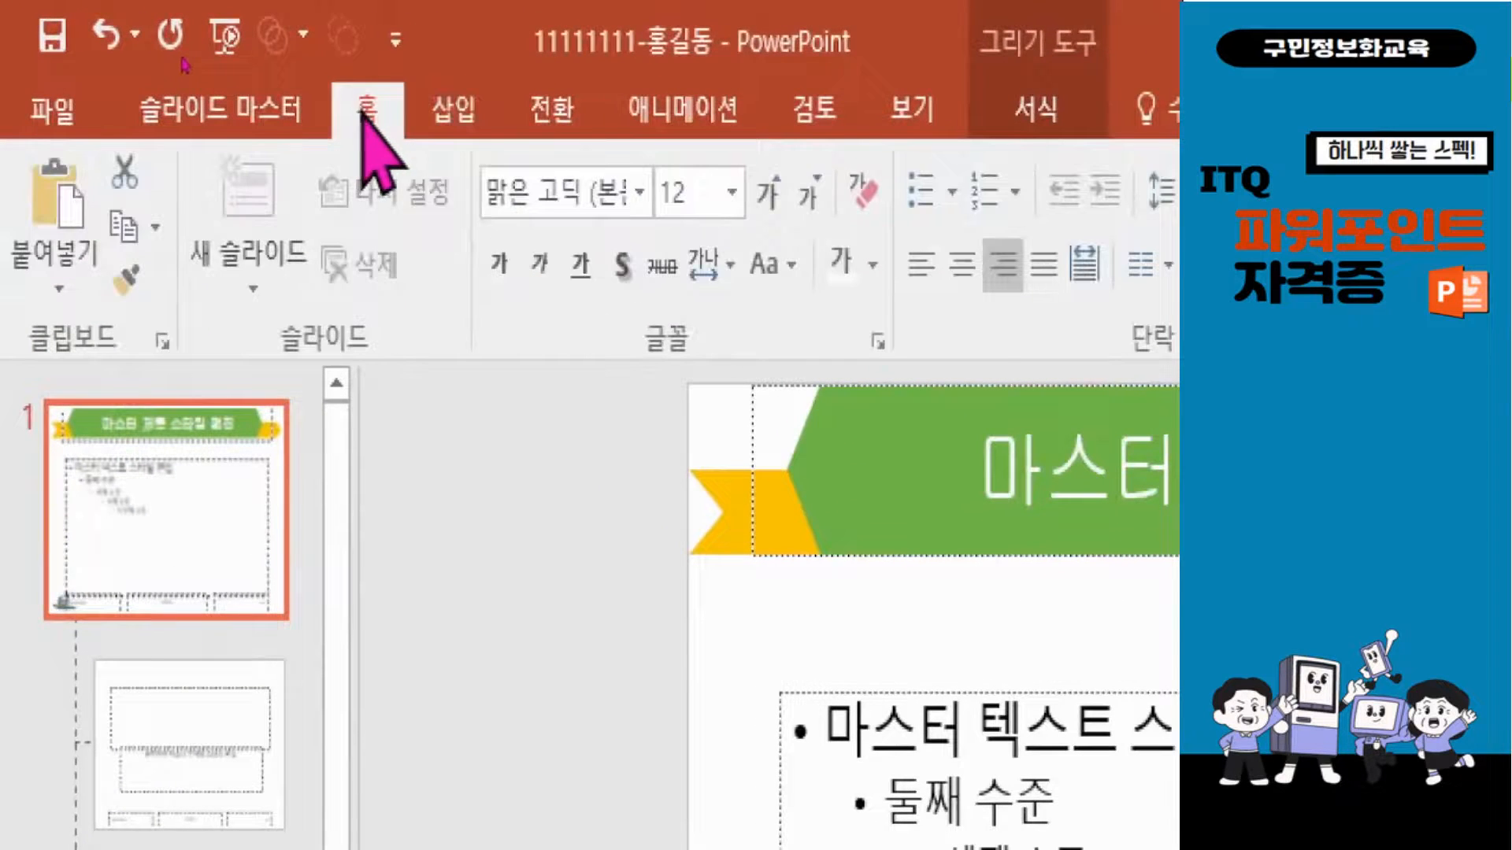
{"action": "left_click", "coordinate": [765, 193]}
{"action": "left_click", "coordinate": [766, 193]}
{"action": "left_click", "coordinate": [873, 268]}
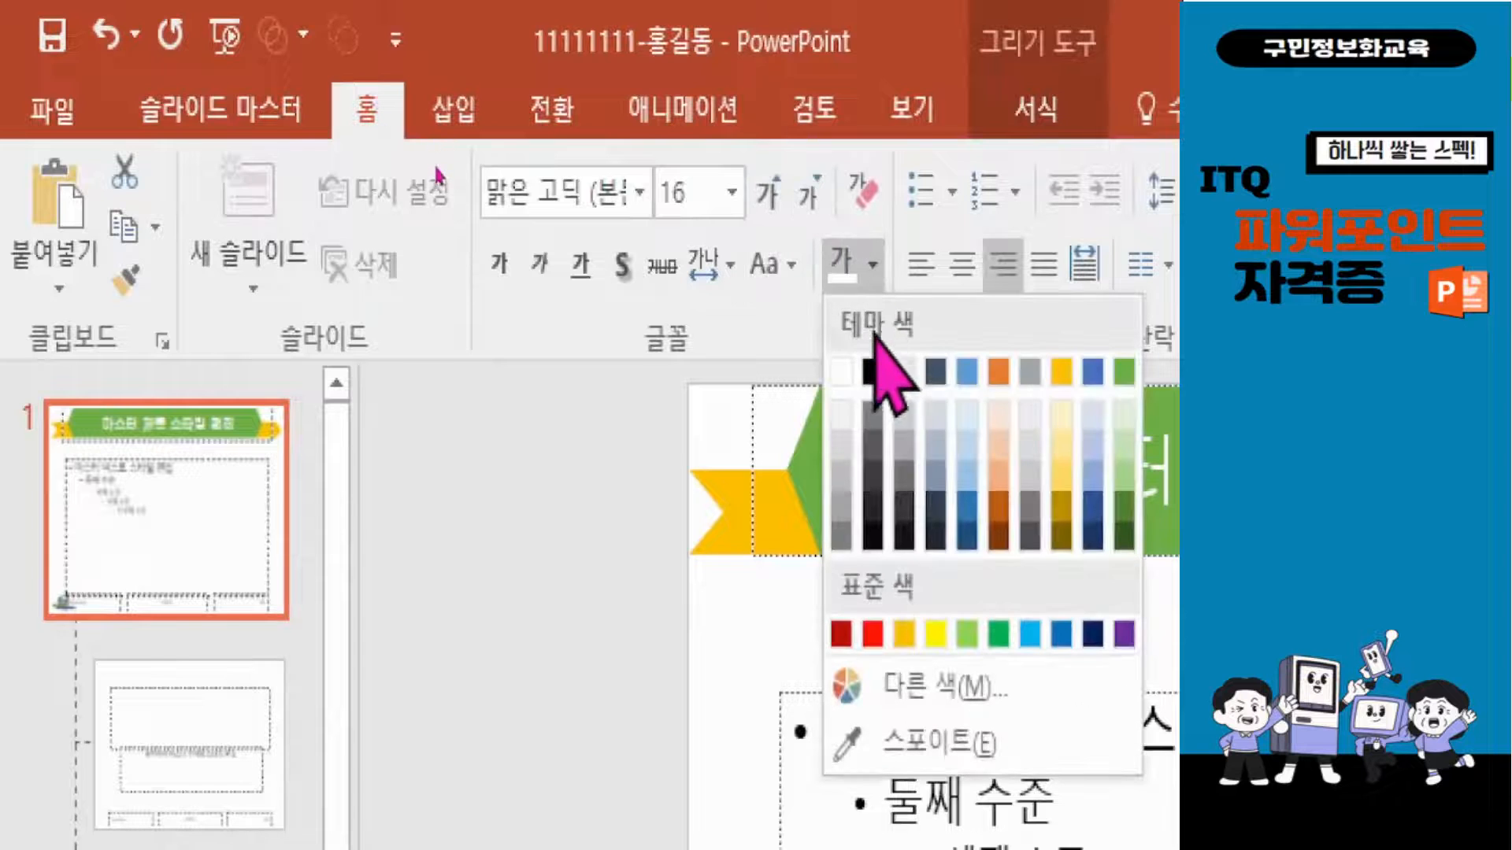
{"action": "left_click", "coordinate": [873, 369]}
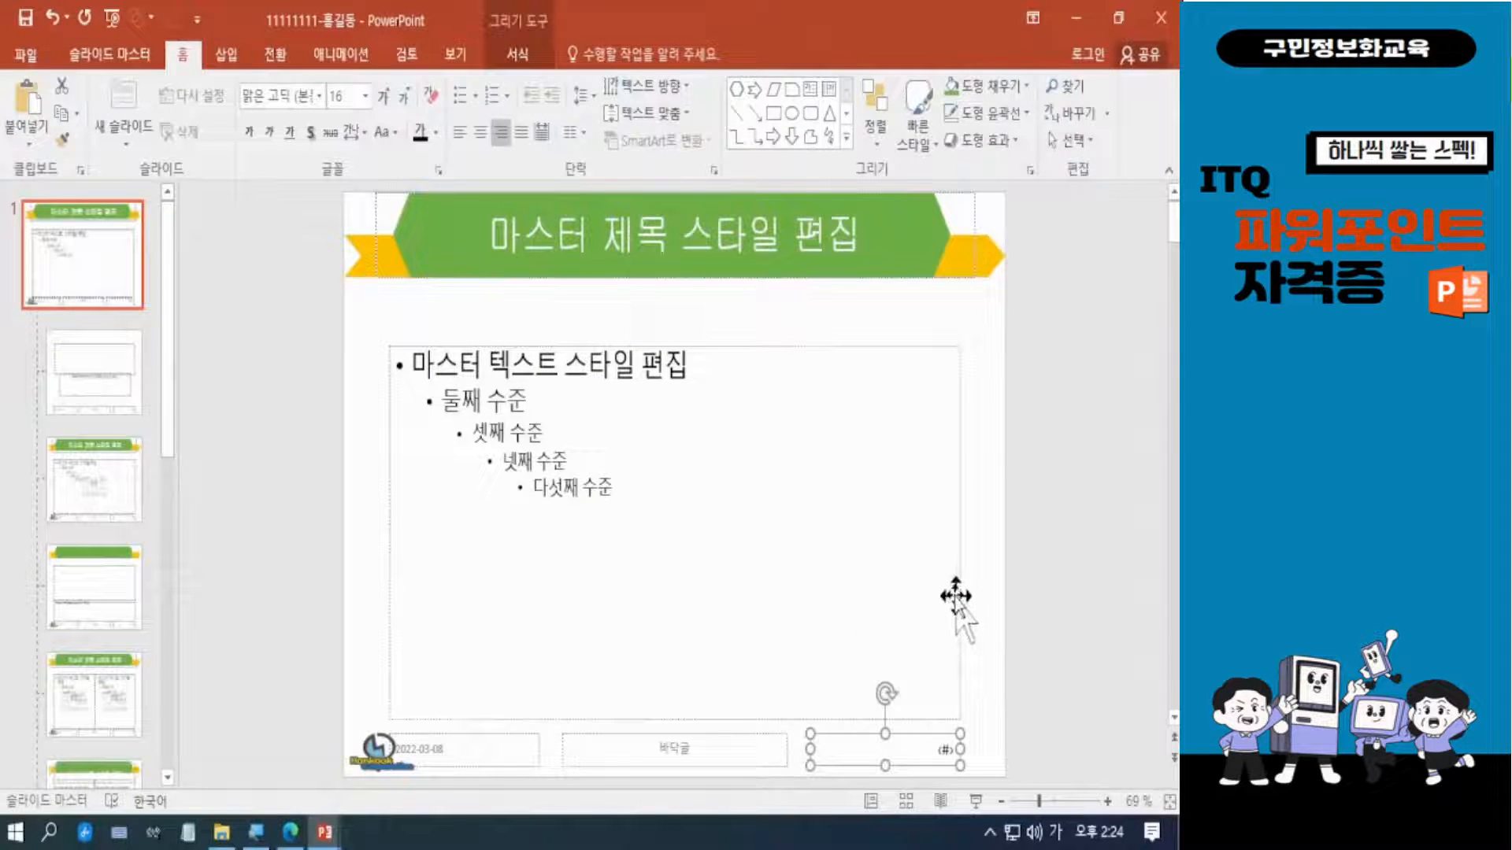
Review the Title Slide layout's hide background graphics setting and close the slide master view.
{"action": "left_click", "coordinate": [89, 388]}
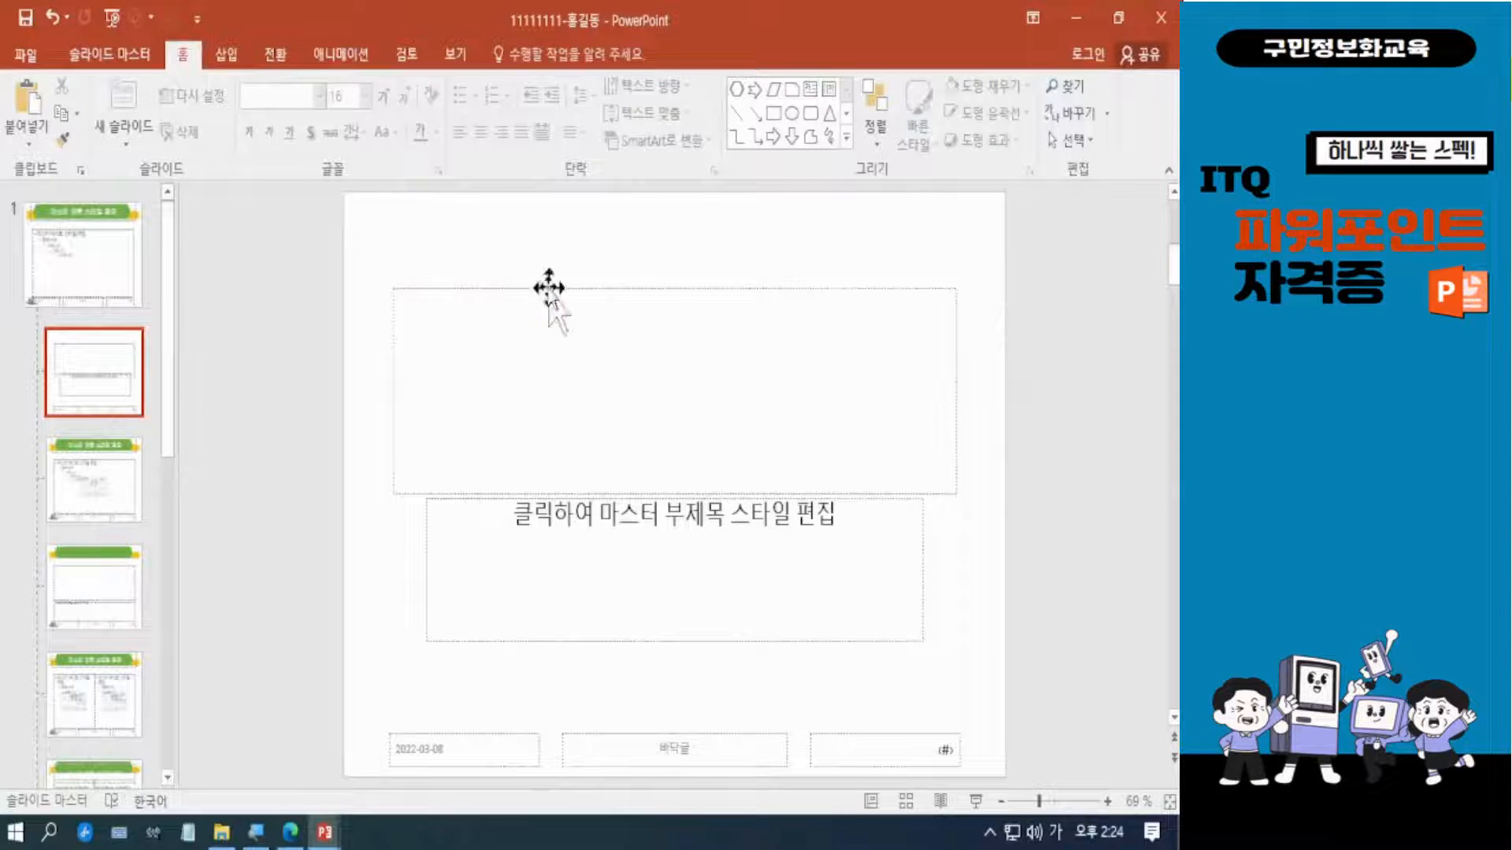
{"action": "left_click", "coordinate": [570, 370]}
{"action": "left_click", "coordinate": [118, 54]}
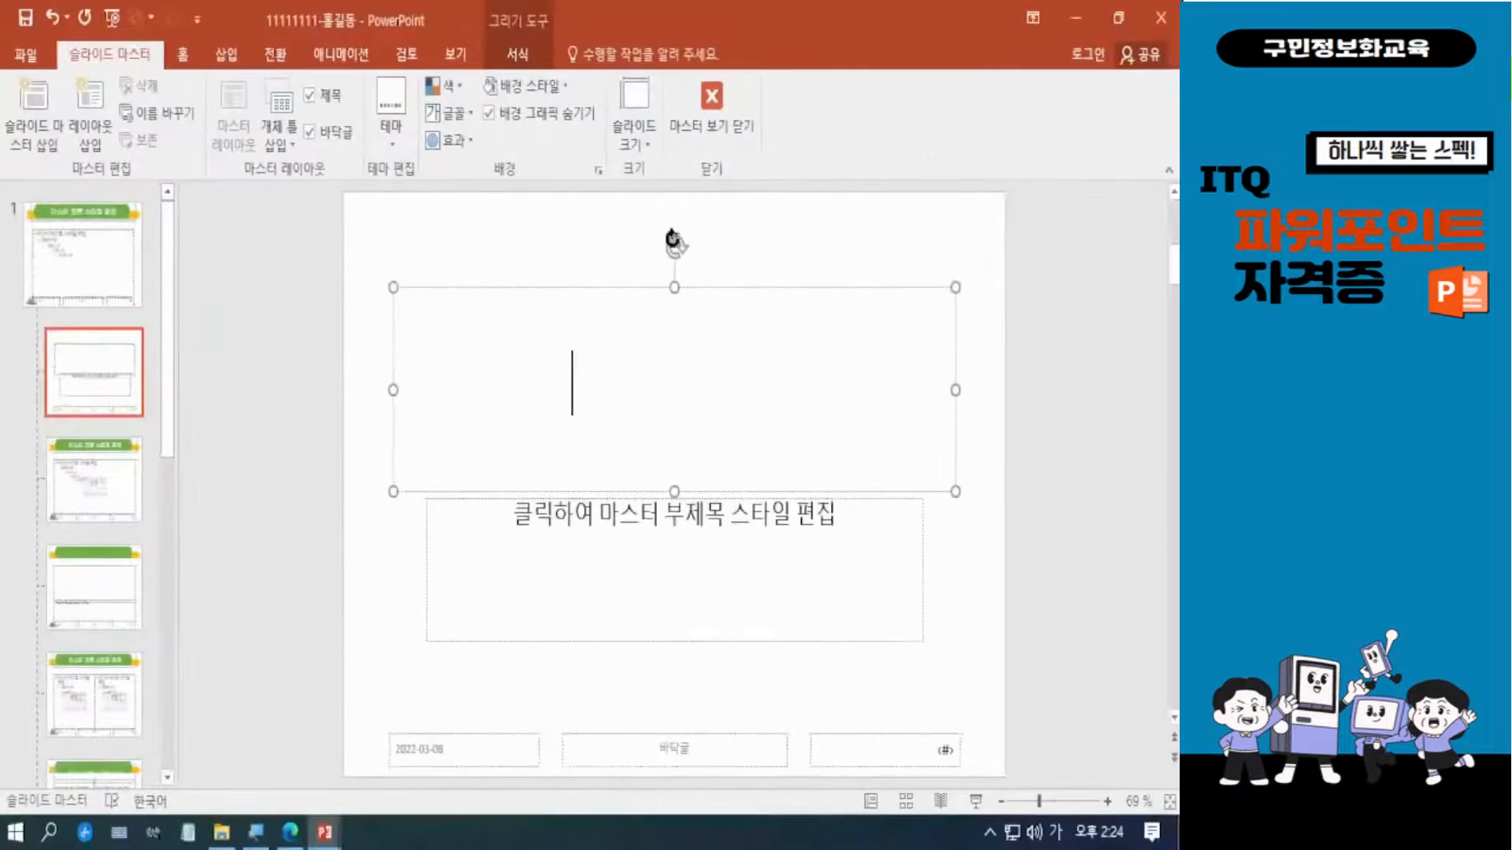
{"action": "left_click", "coordinate": [805, 238]}
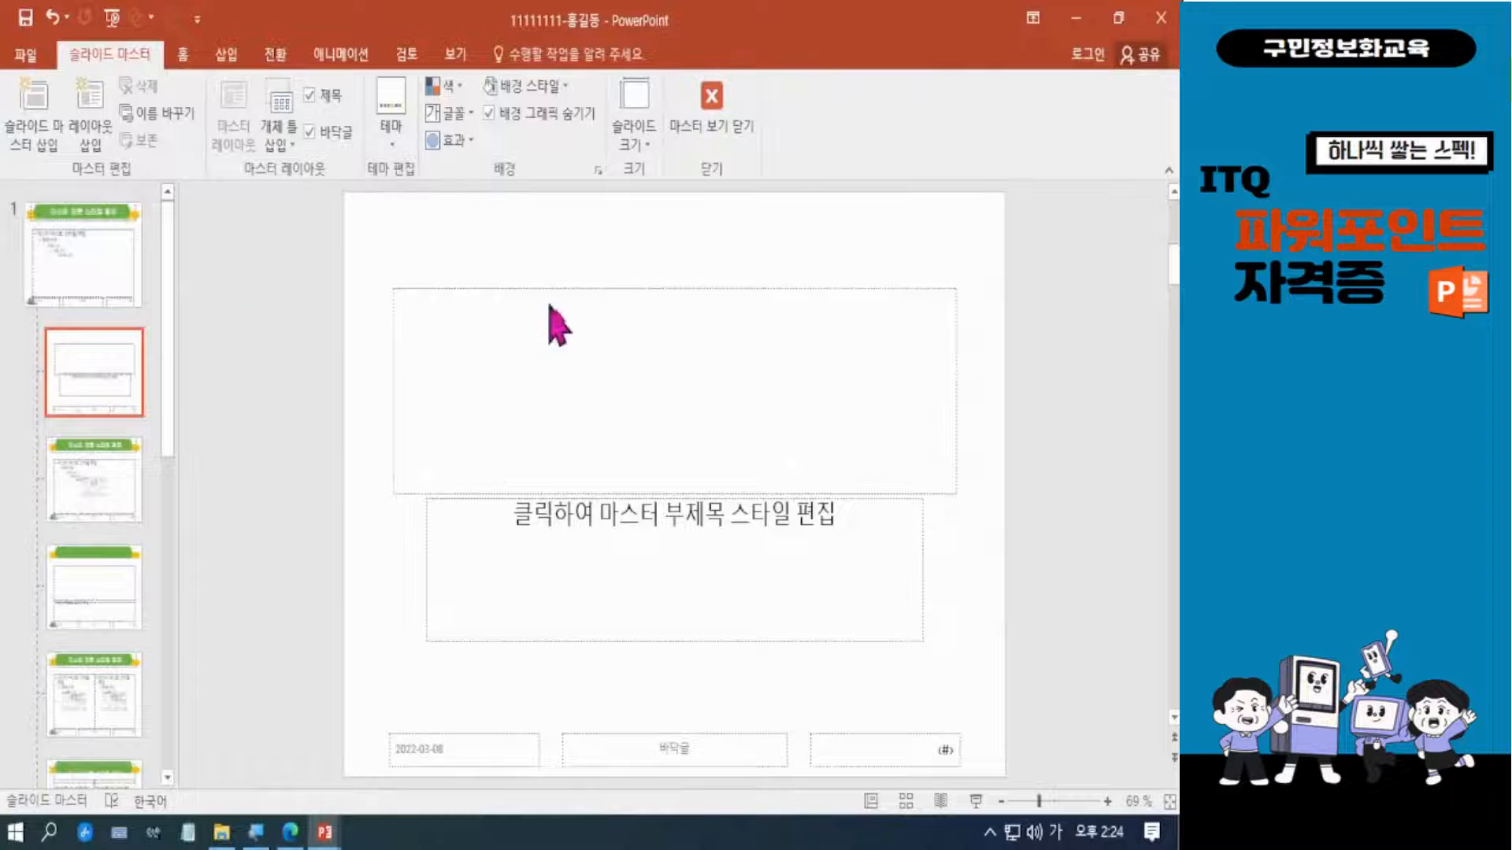
{"action": "left_click", "coordinate": [712, 102]}
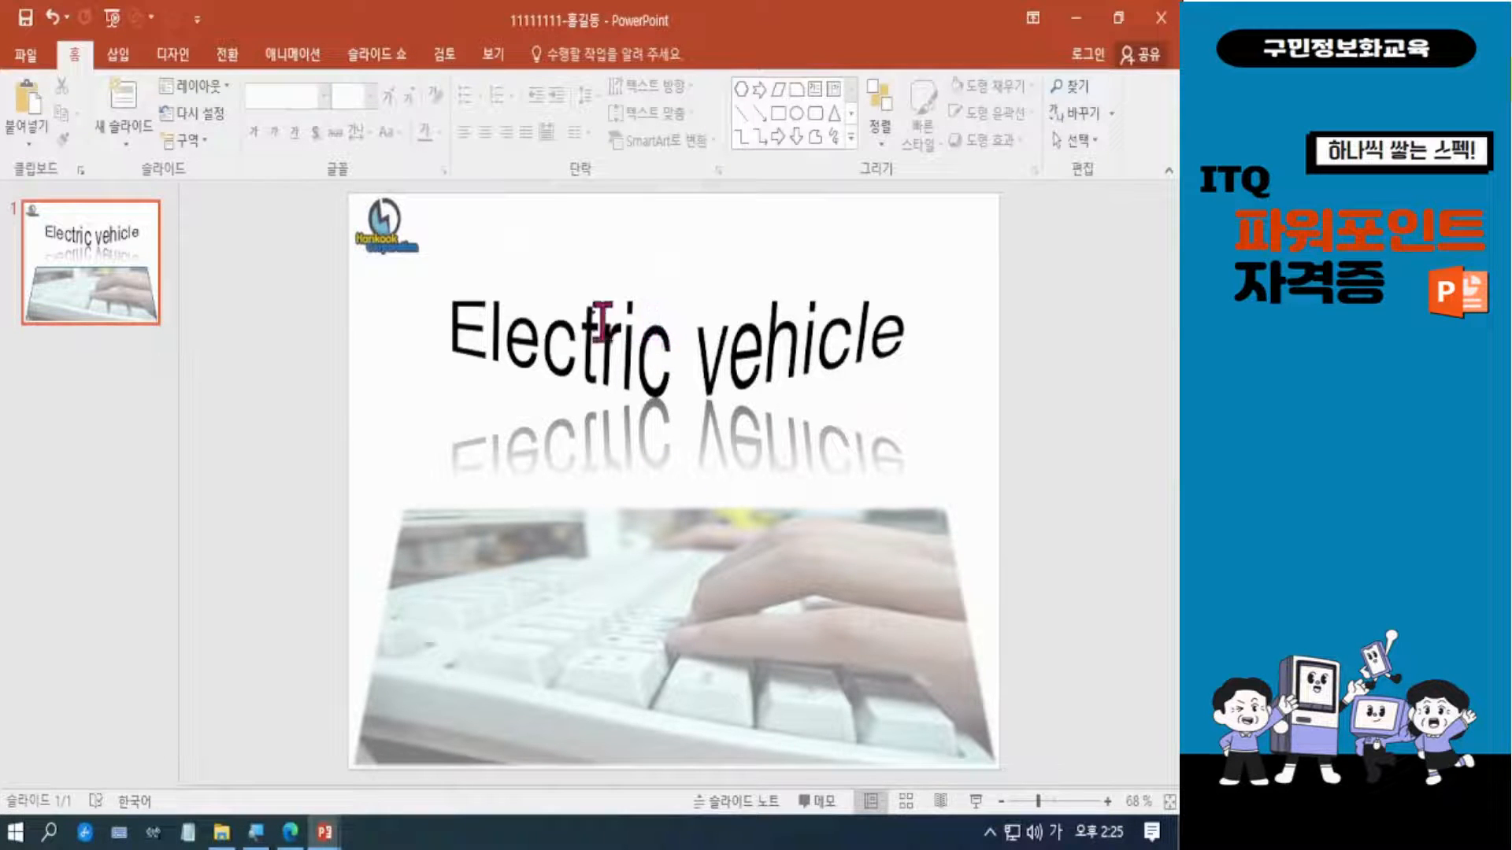
Add five new slides after the Electric vehicle cover slide to make six slides.
{"action": "left_click", "coordinate": [69, 253]}
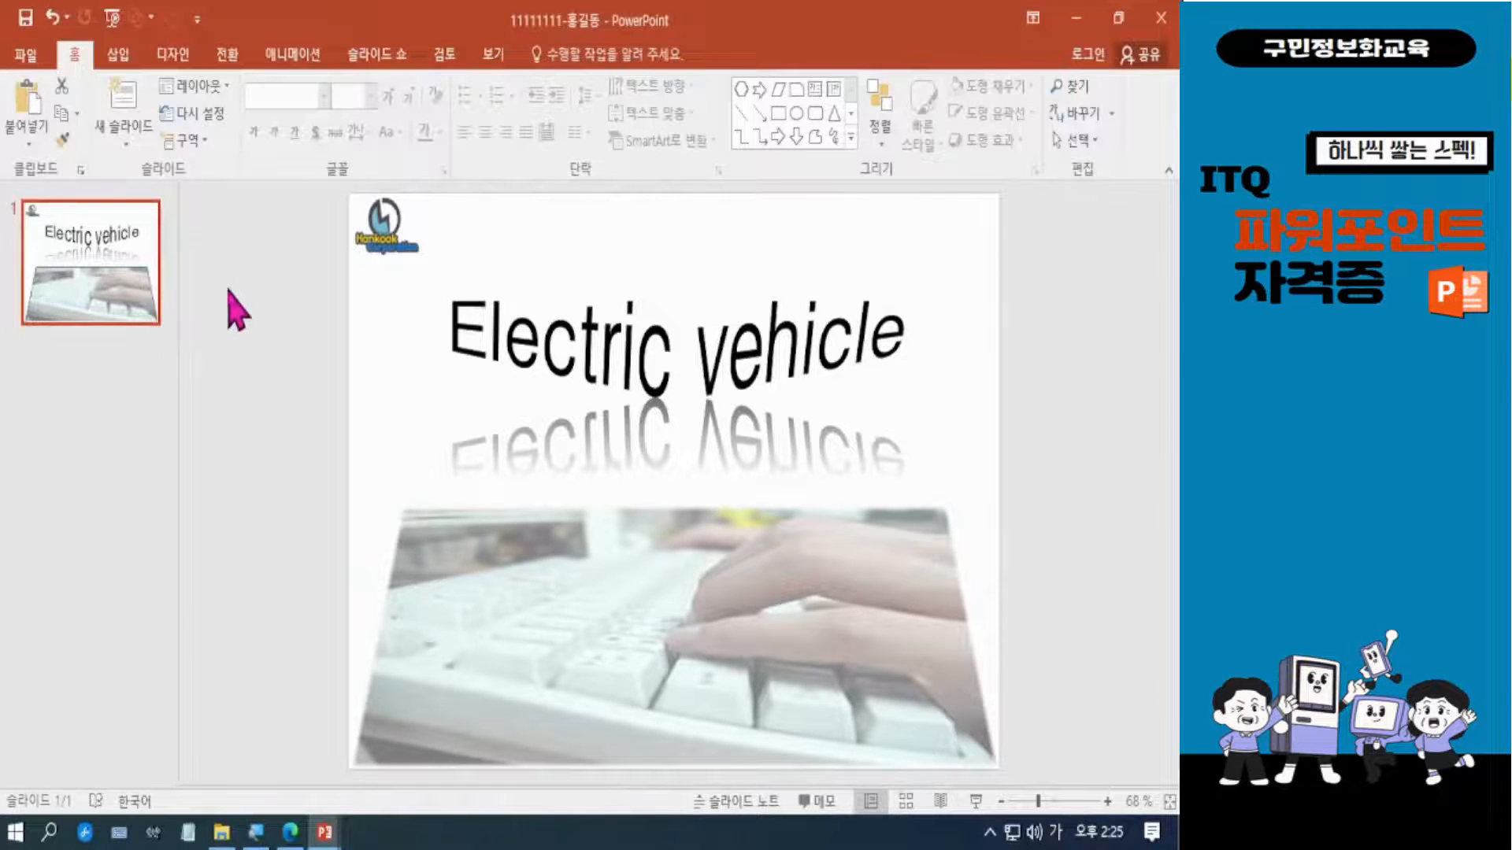
{"action": "key", "text": "ctrl+m"}
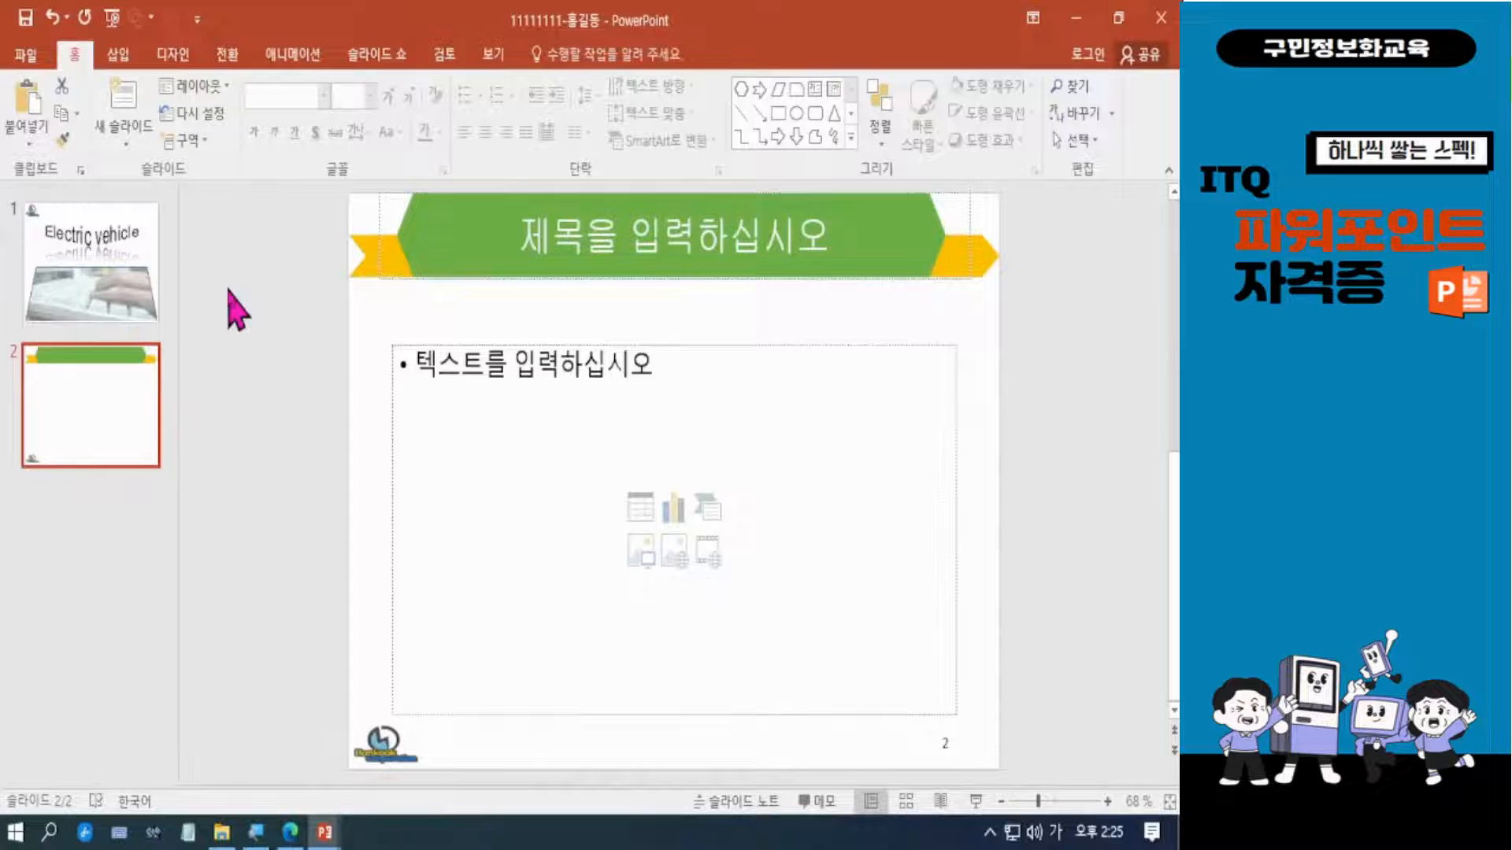
{"action": "key", "text": "ctrl+m"}
{"action": "key", "text": "ctrl+m"}
{"action": "key", "text": "ctrl+m"}
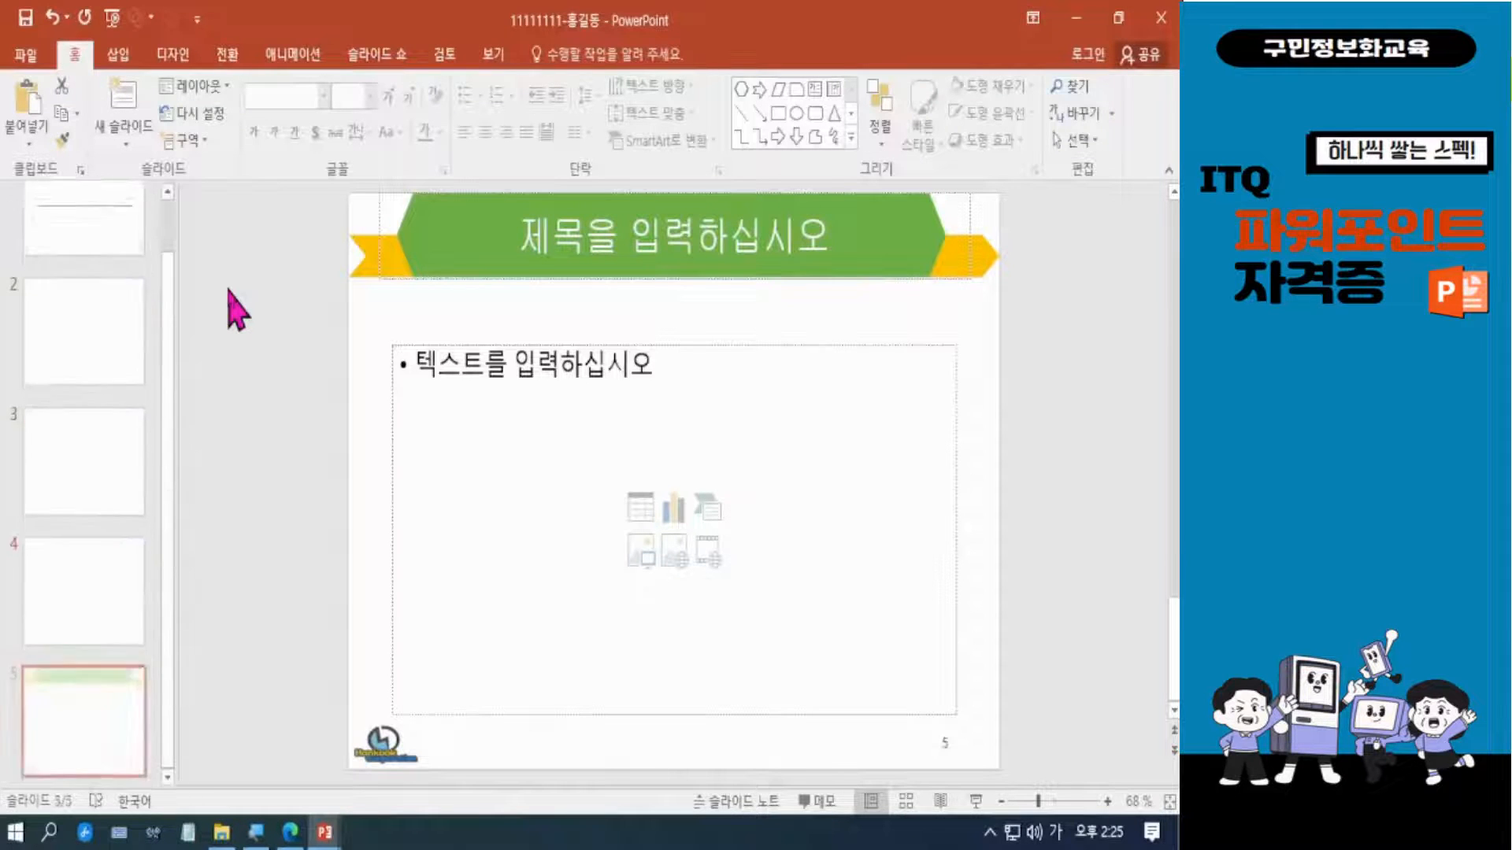
{"action": "key", "text": "ctrl+m"}
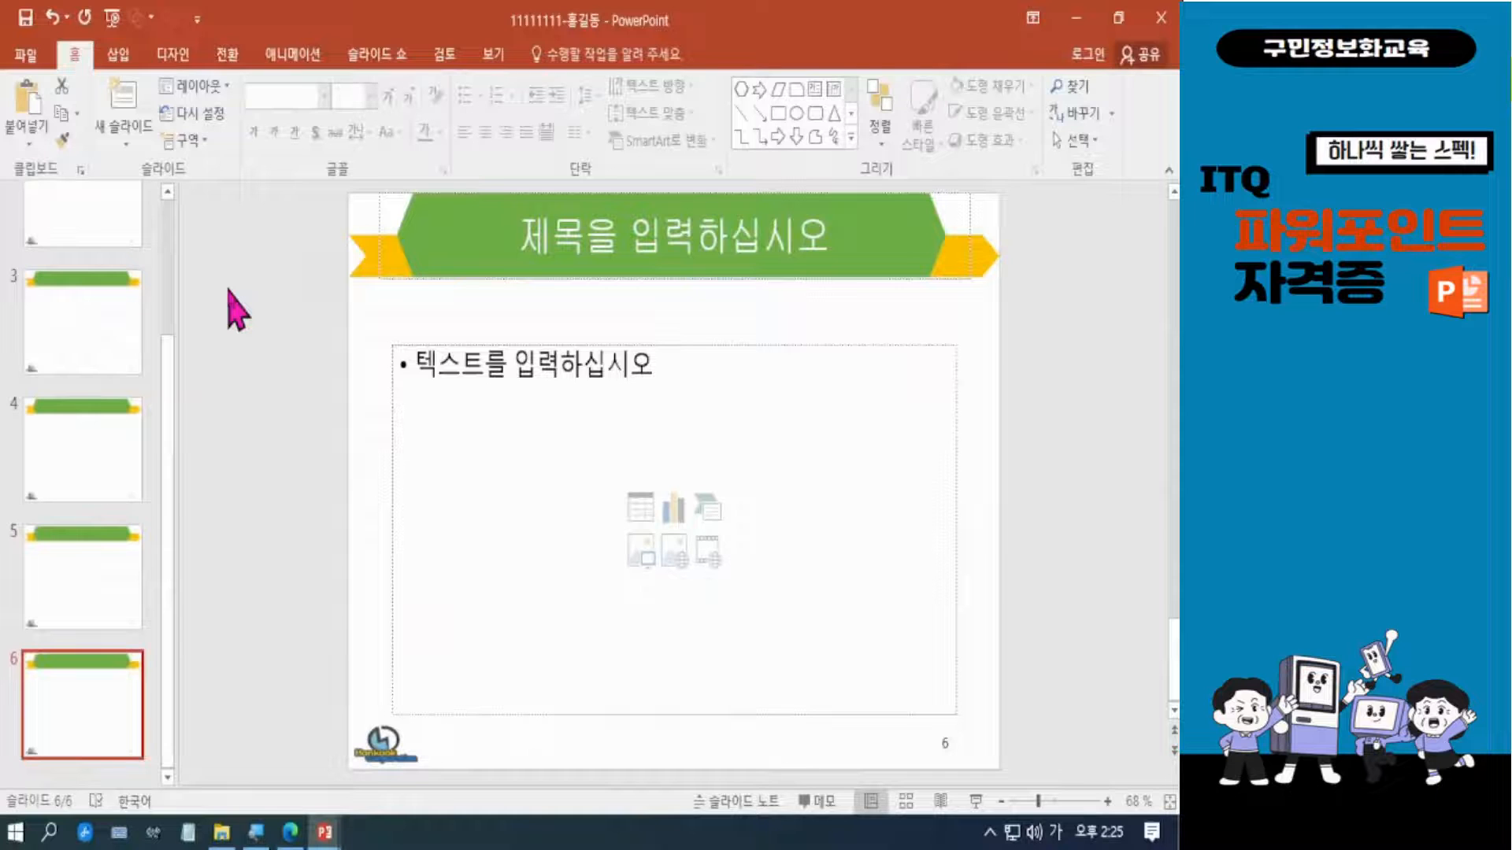
Compare the cover slide with slide 2 and leave slide 2 open.
{"action": "scroll", "coordinate": [162, 378], "scroll_direction": "up", "scroll_amount": 3}
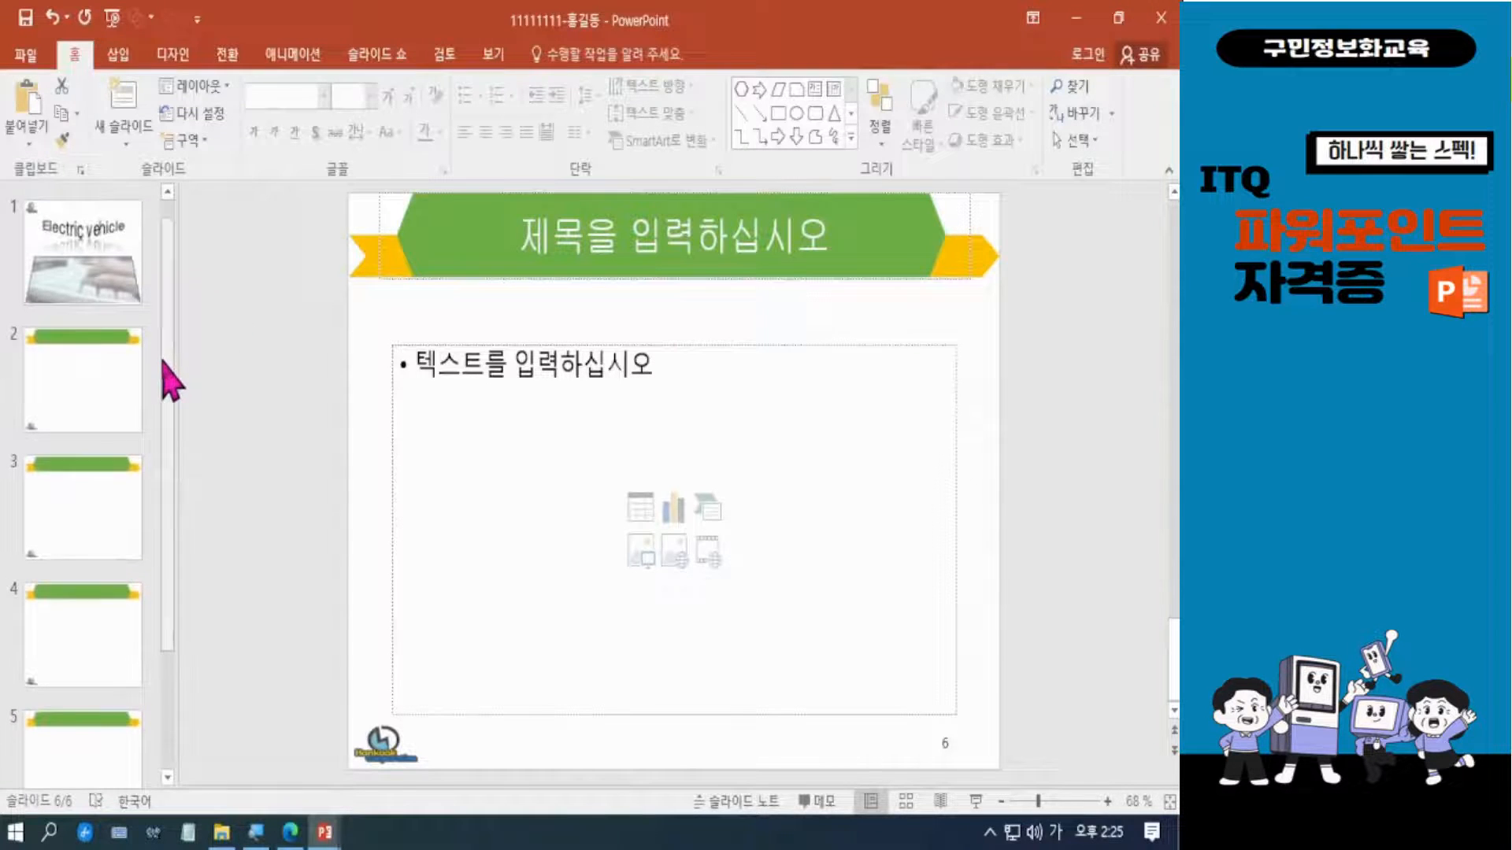
{"action": "left_click", "coordinate": [107, 403]}
{"action": "left_click", "coordinate": [111, 223]}
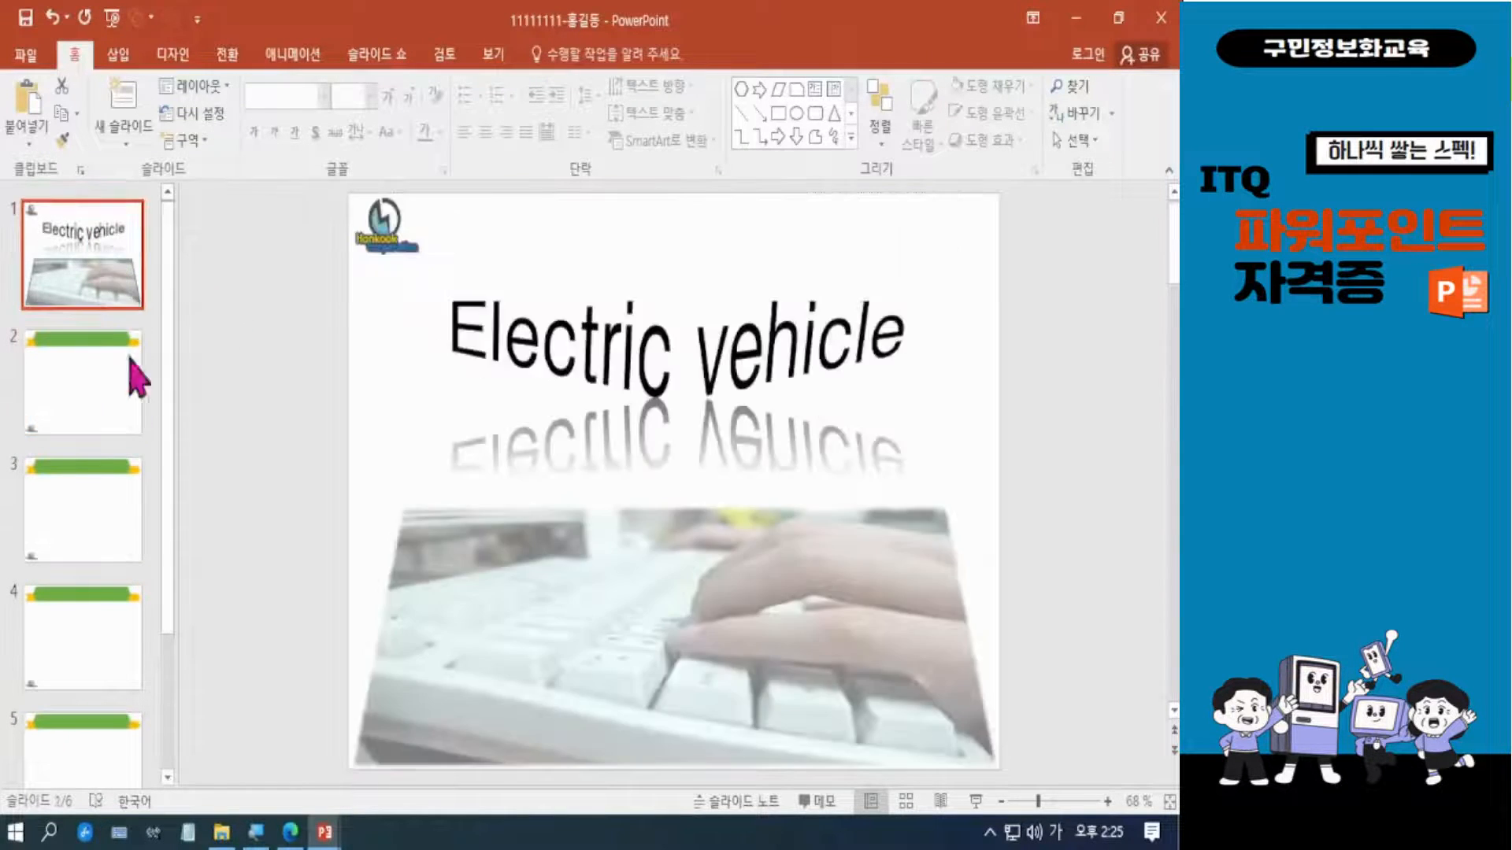
{"action": "left_click", "coordinate": [113, 394]}
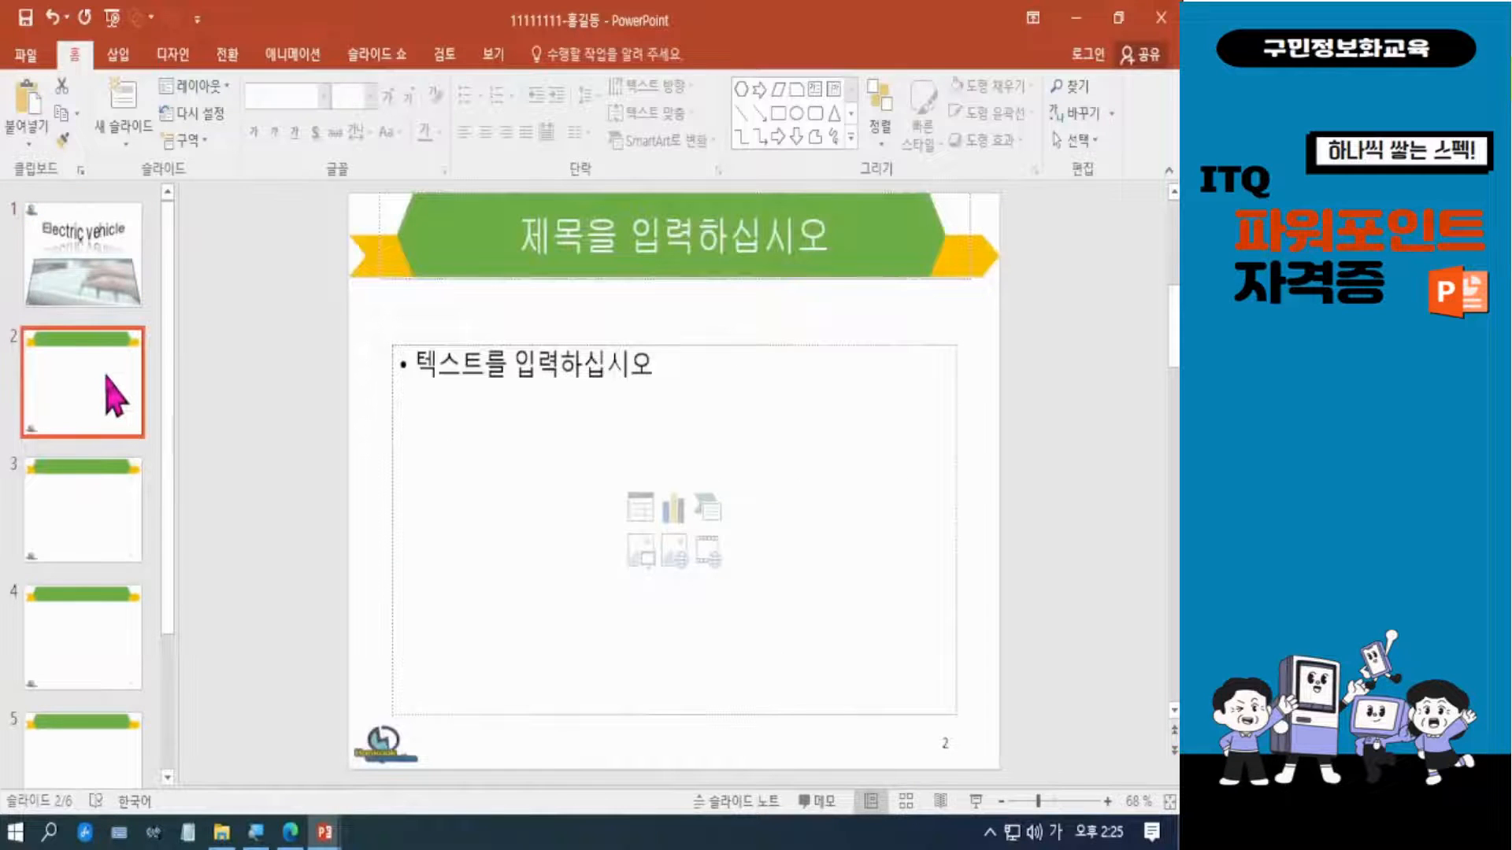
Enter 목차 as the title of slide 2 and save the presentation.
{"action": "left_click", "coordinate": [658, 237]}
{"action": "type", "text": "목차"}
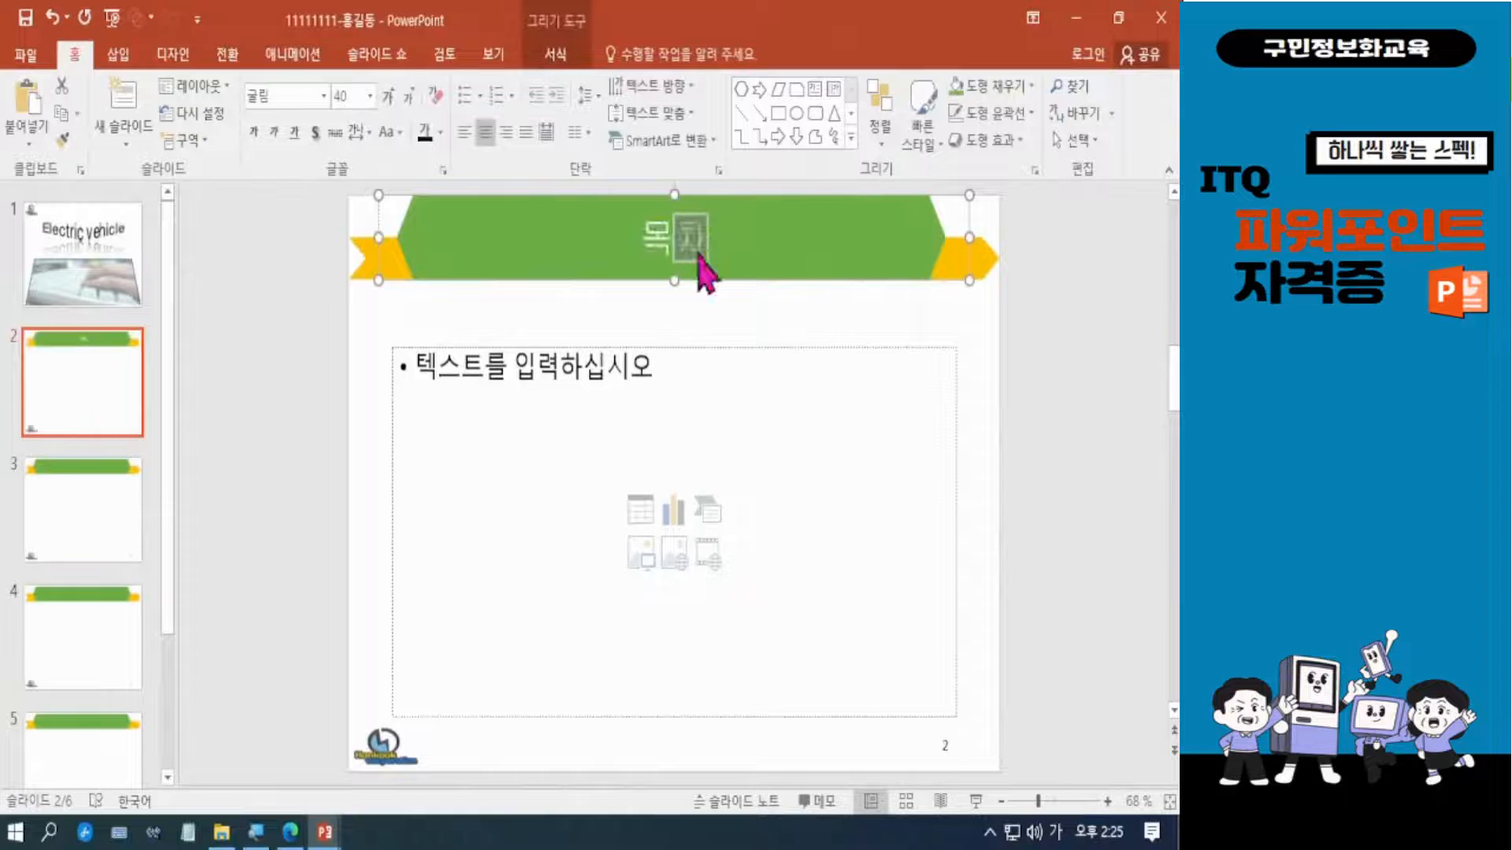
{"action": "left_click", "coordinate": [1057, 400]}
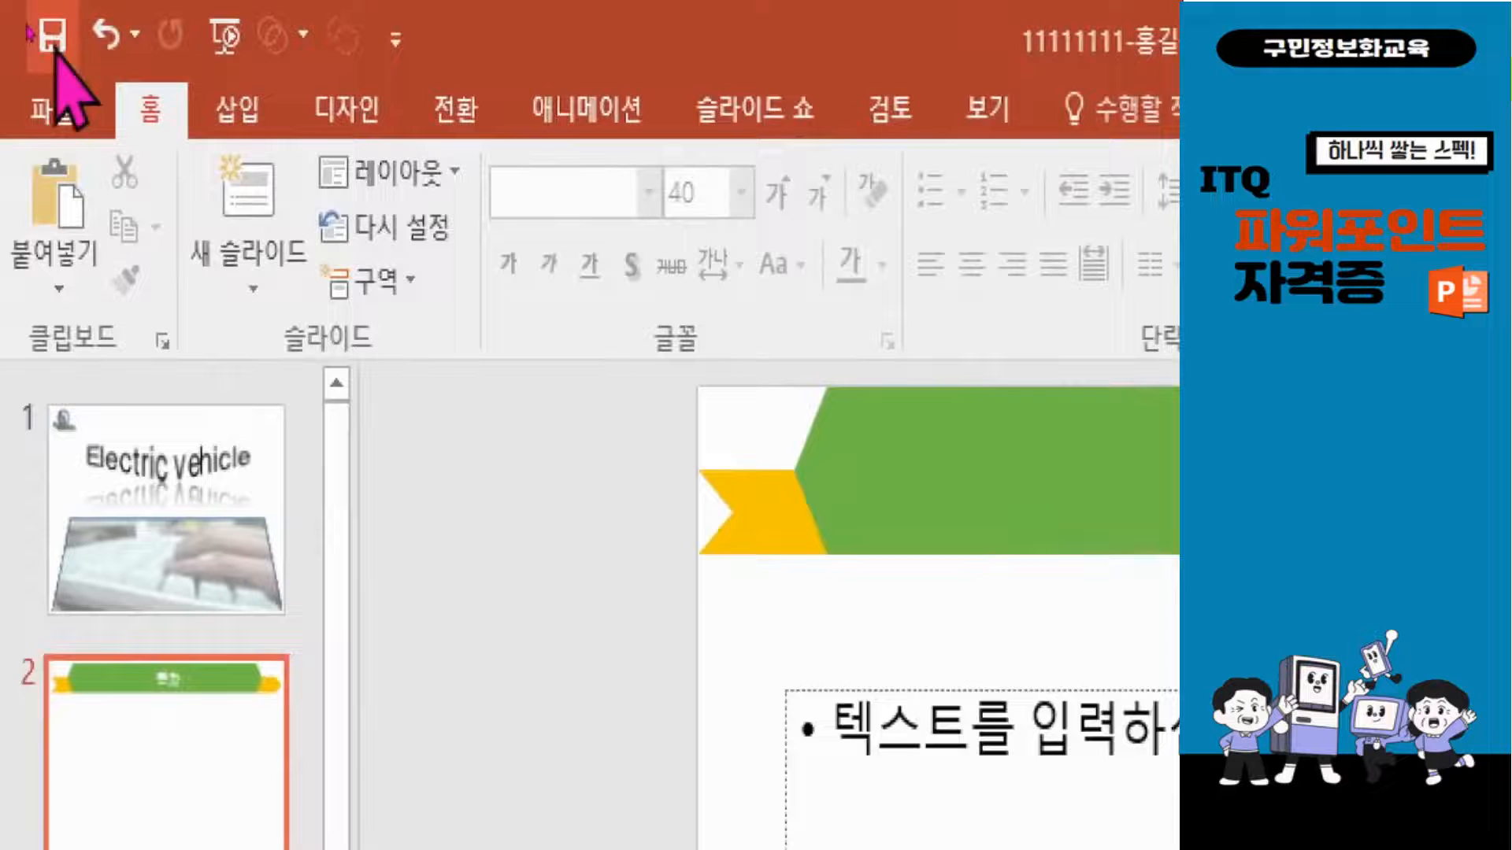
{"action": "left_click", "coordinate": [28, 20]}
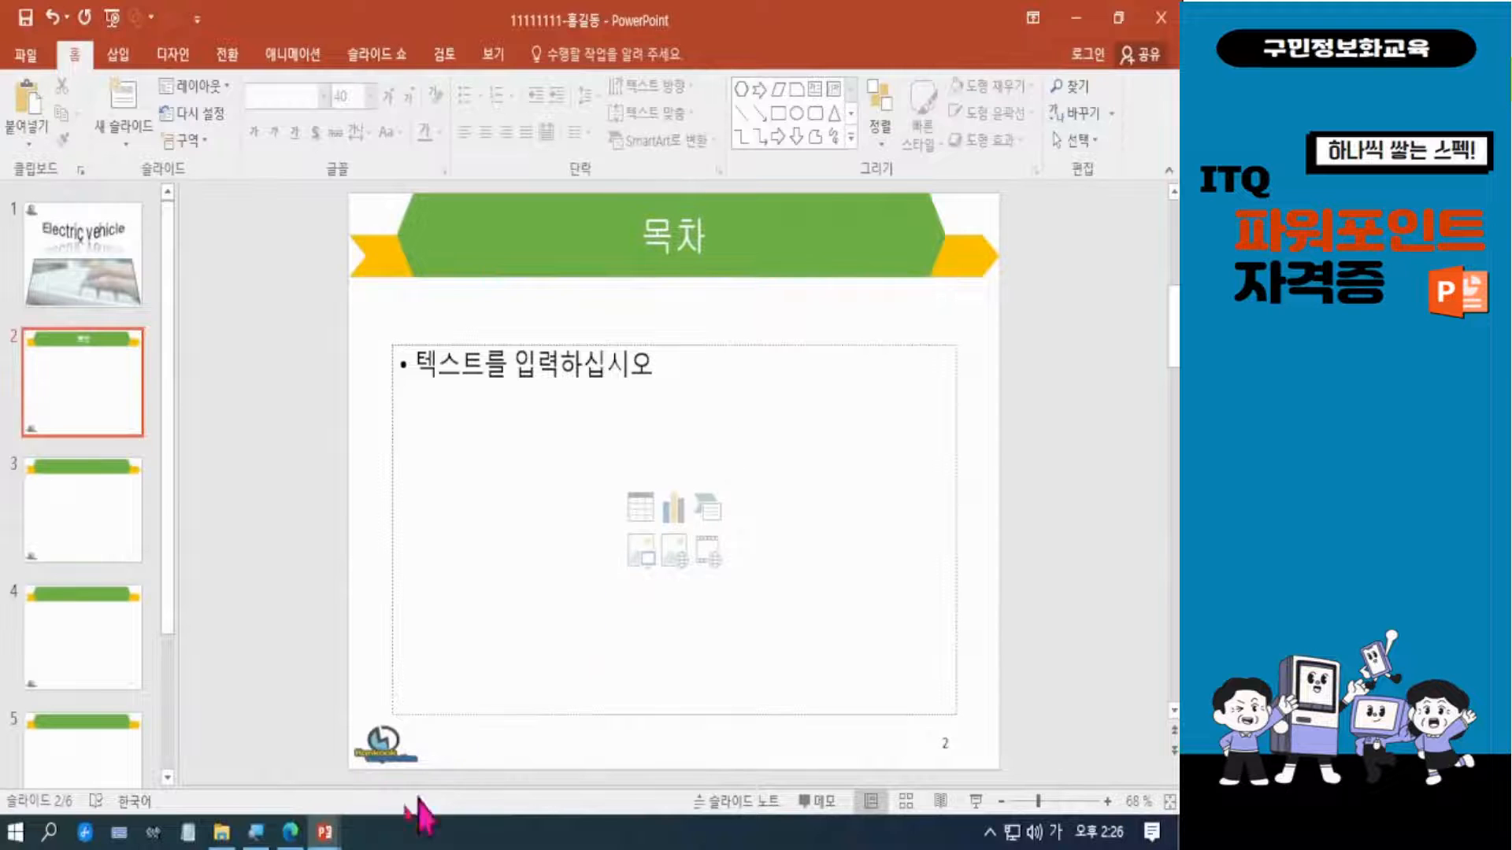
Check the picture requirement in the PDF sample and insert 그림4 from the ITQ Picture folder into slide 2's content placeholder.
{"action": "left_click", "coordinate": [290, 832]}
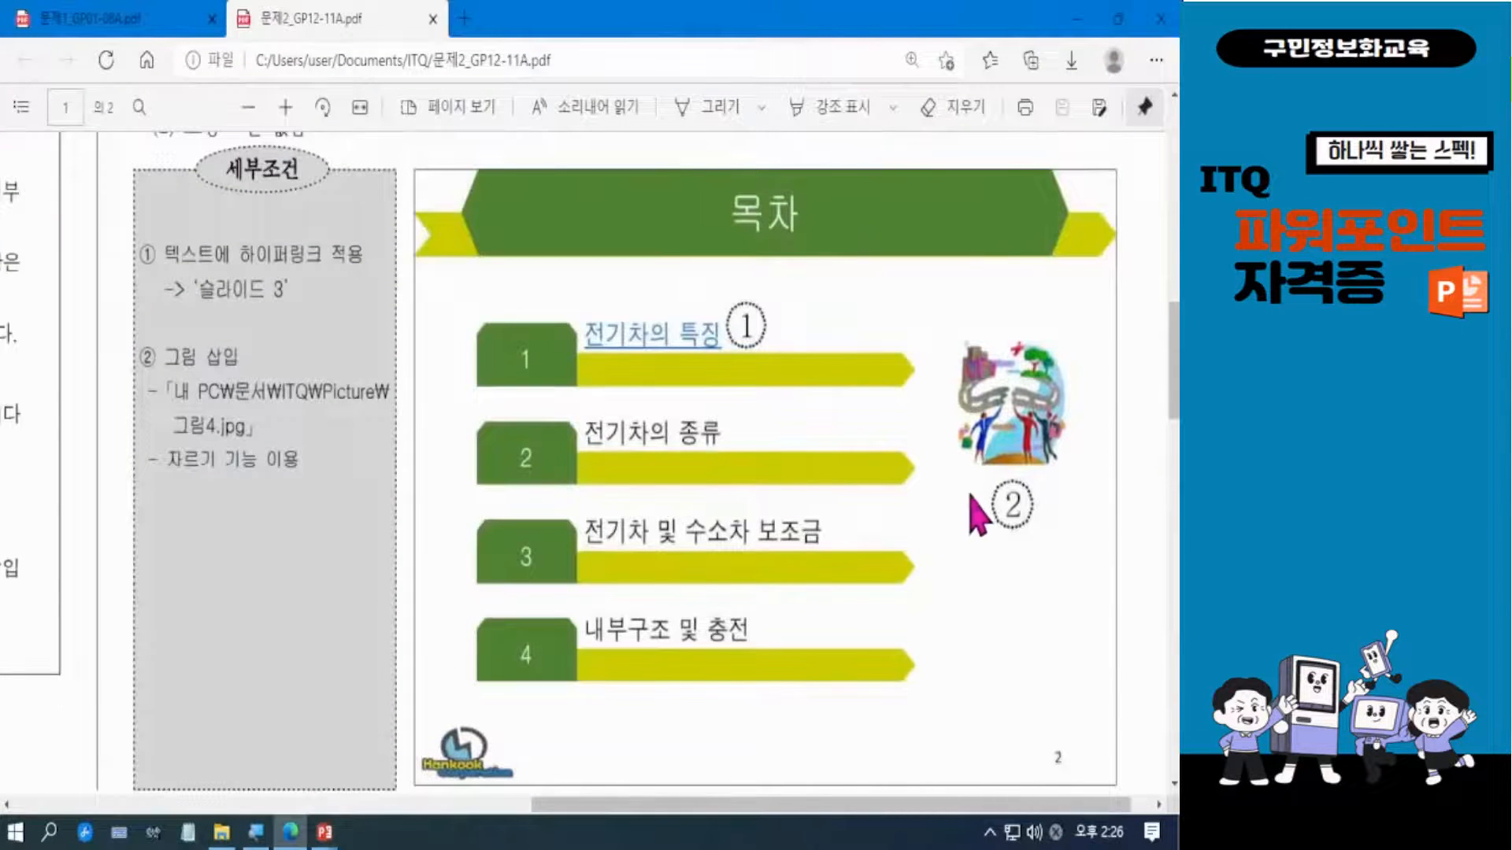
{"action": "mouse_move", "coordinate": [944, 305]}
{"action": "left_mouse_down"}
{"action": "mouse_move", "coordinate": [1072, 556]}
{"action": "mouse_move", "coordinate": [1108, 561]}
{"action": "left_mouse_up"}
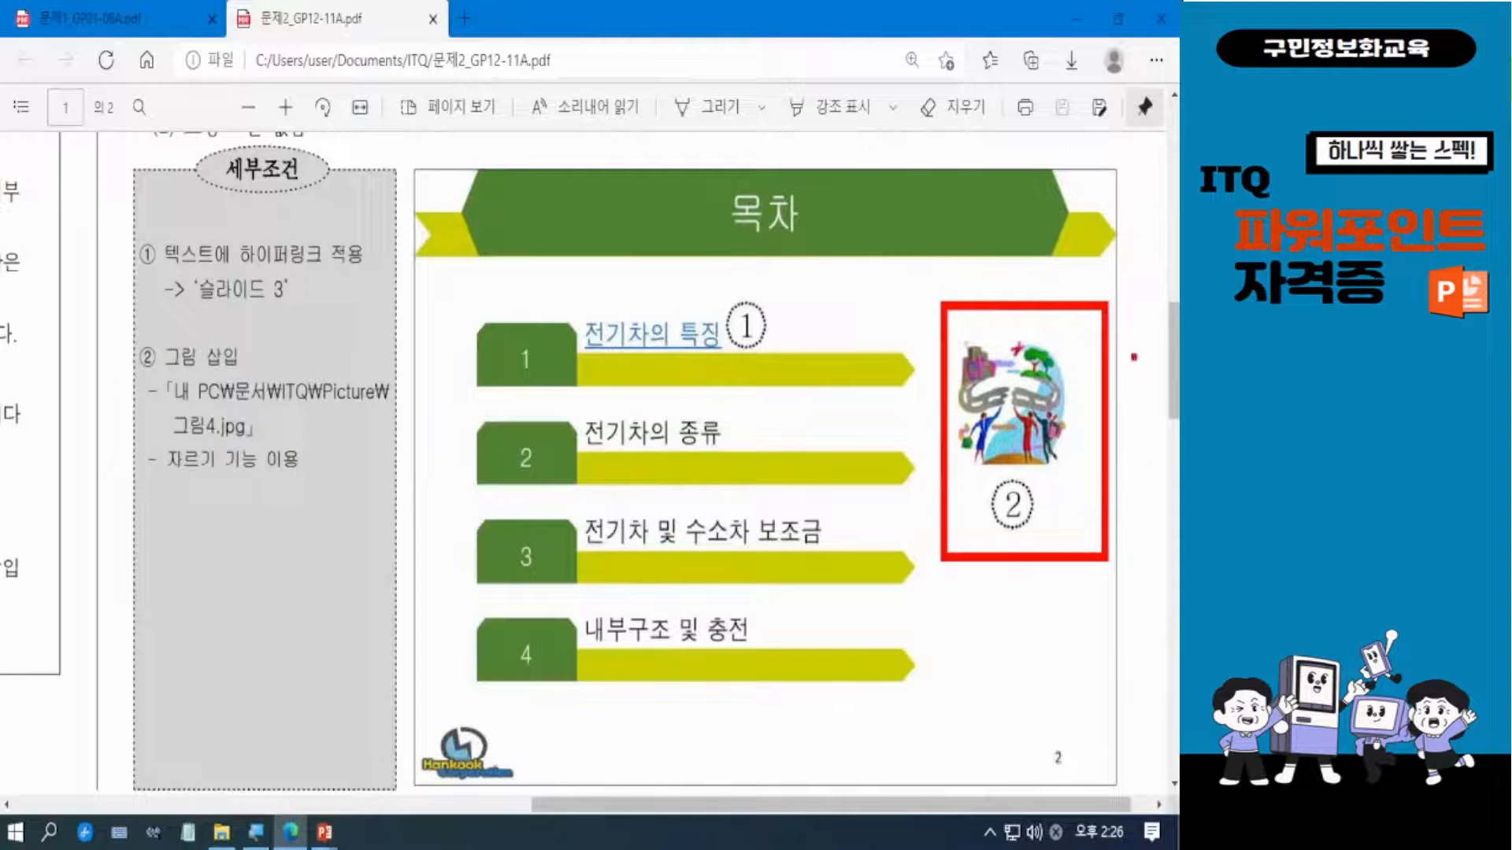
{"action": "key", "text": "Escape"}
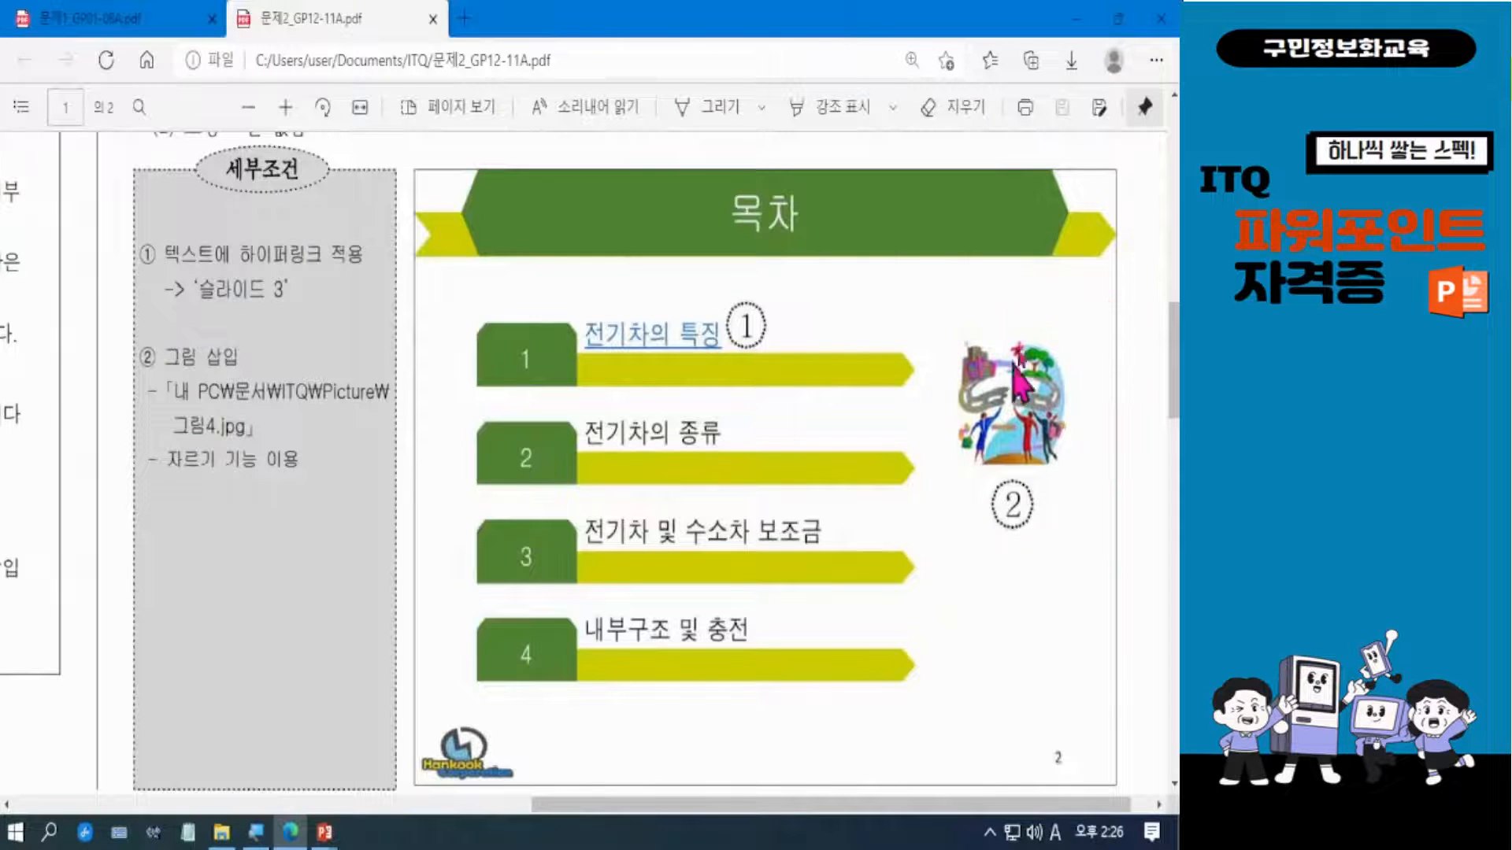
{"action": "left_click", "coordinate": [1076, 18]}
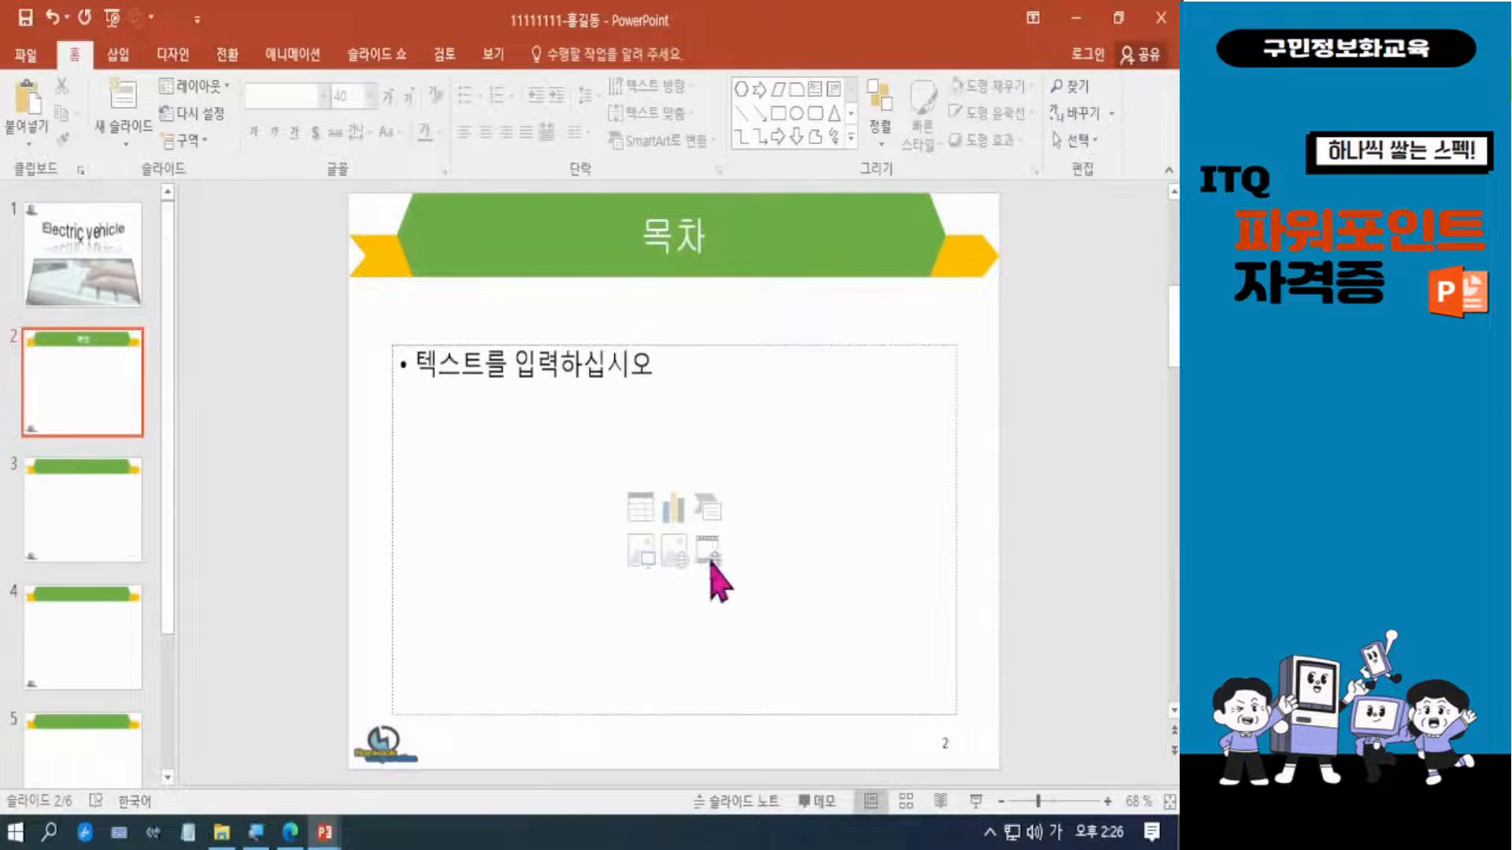
{"action": "left_click", "coordinate": [641, 555]}
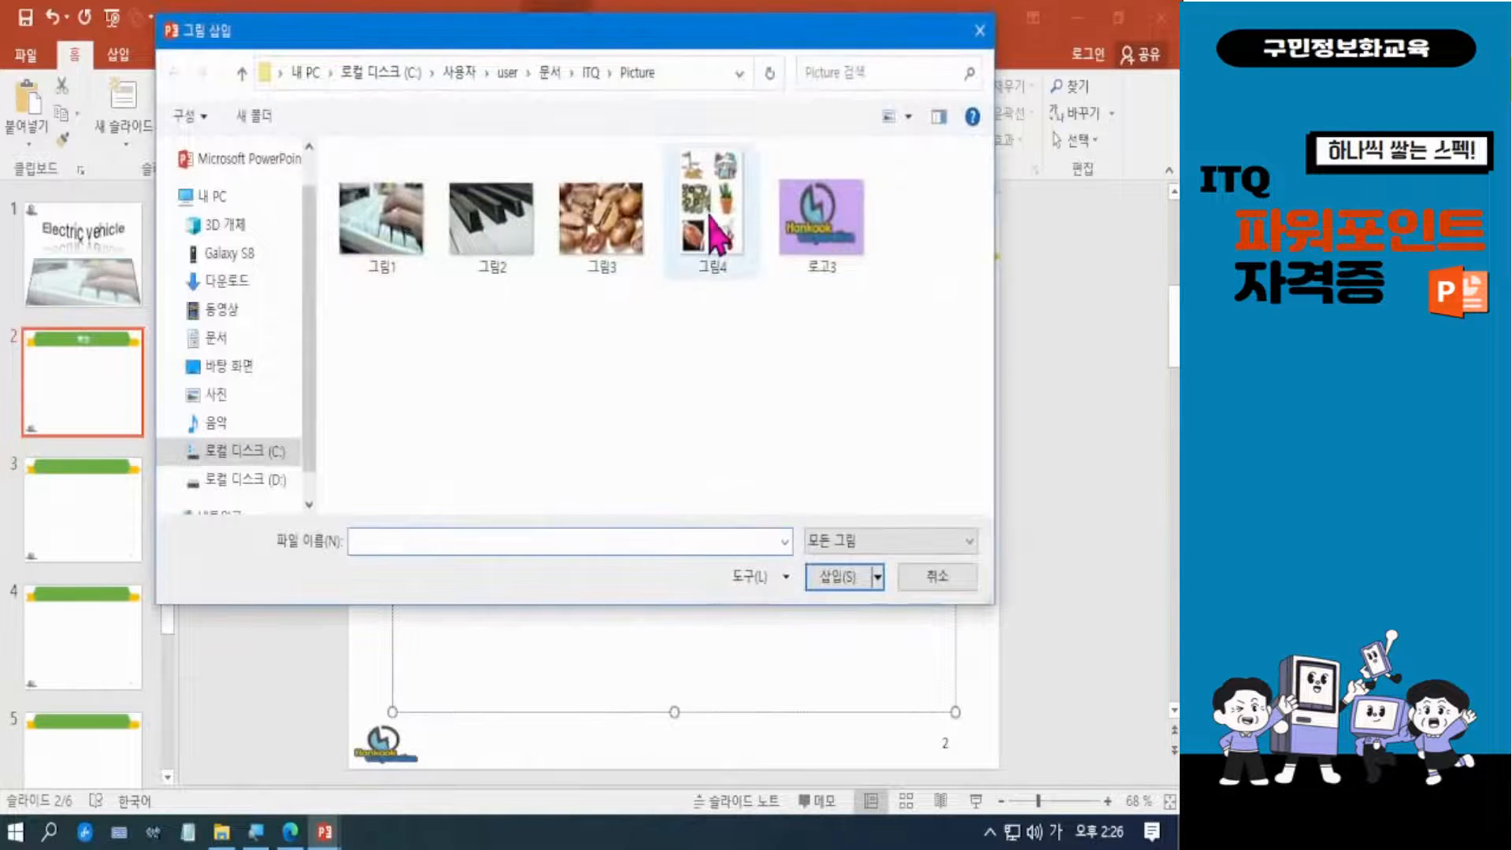
{"action": "left_click", "coordinate": [711, 214]}
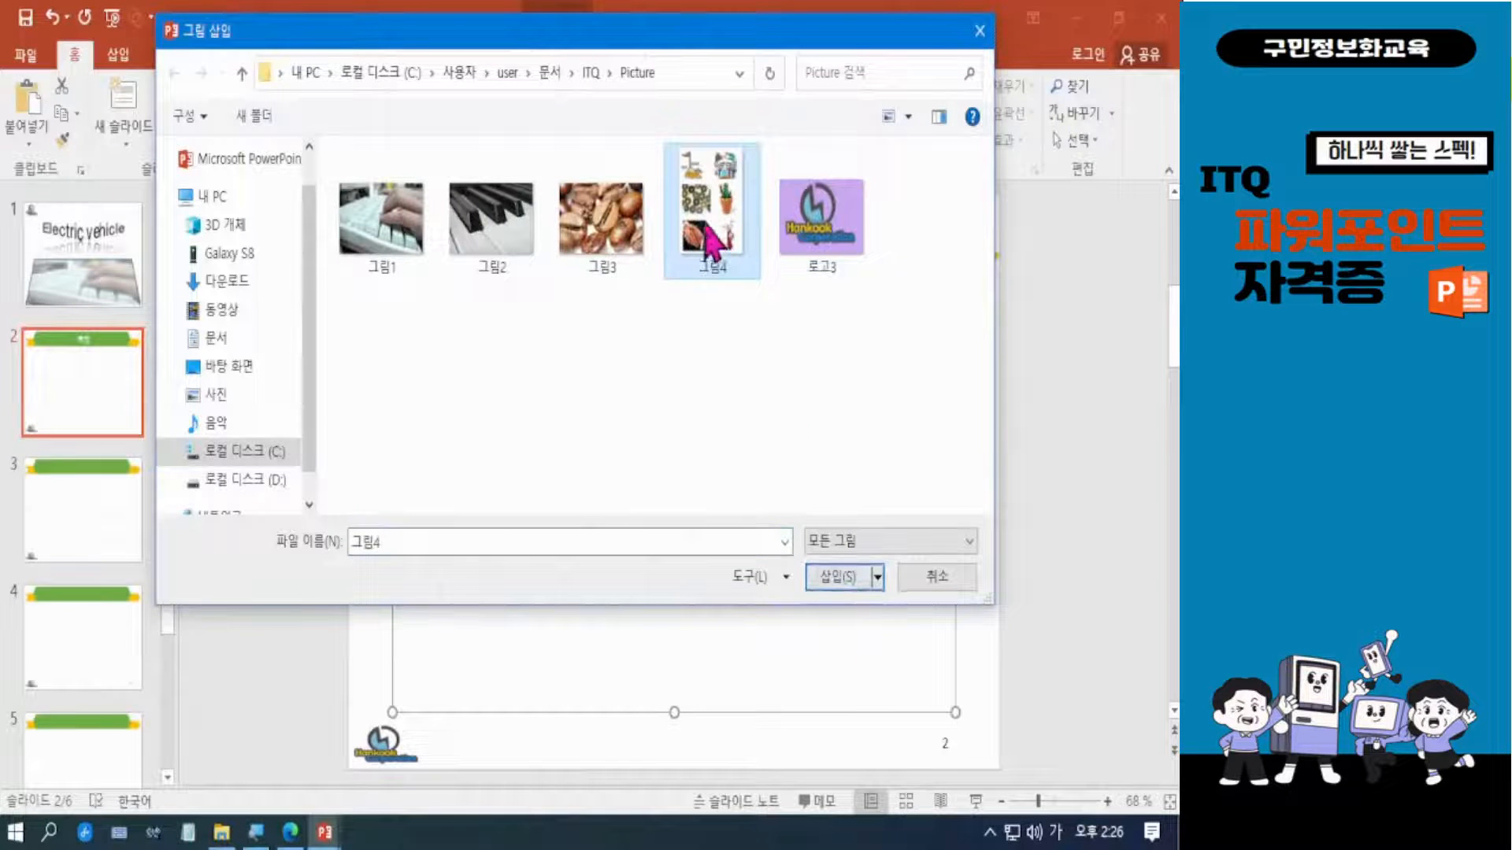
{"action": "left_click", "coordinate": [836, 577]}
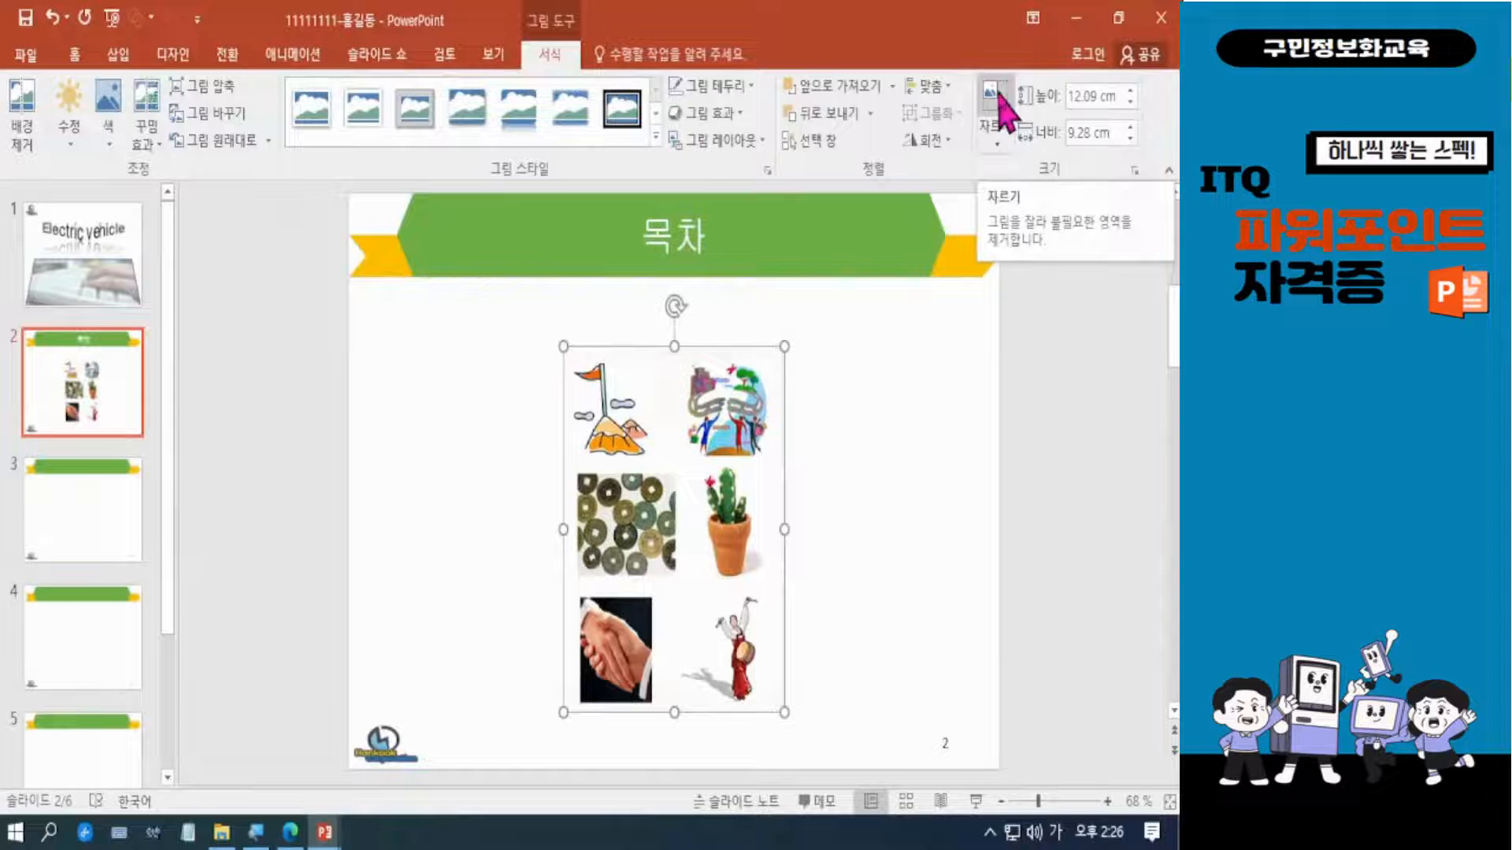
Crop the inserted picture to the road-and-people illustration in its upper-right corner, about 3.71 cm high and 3.91 cm wide.
{"action": "left_click", "coordinate": [993, 103]}
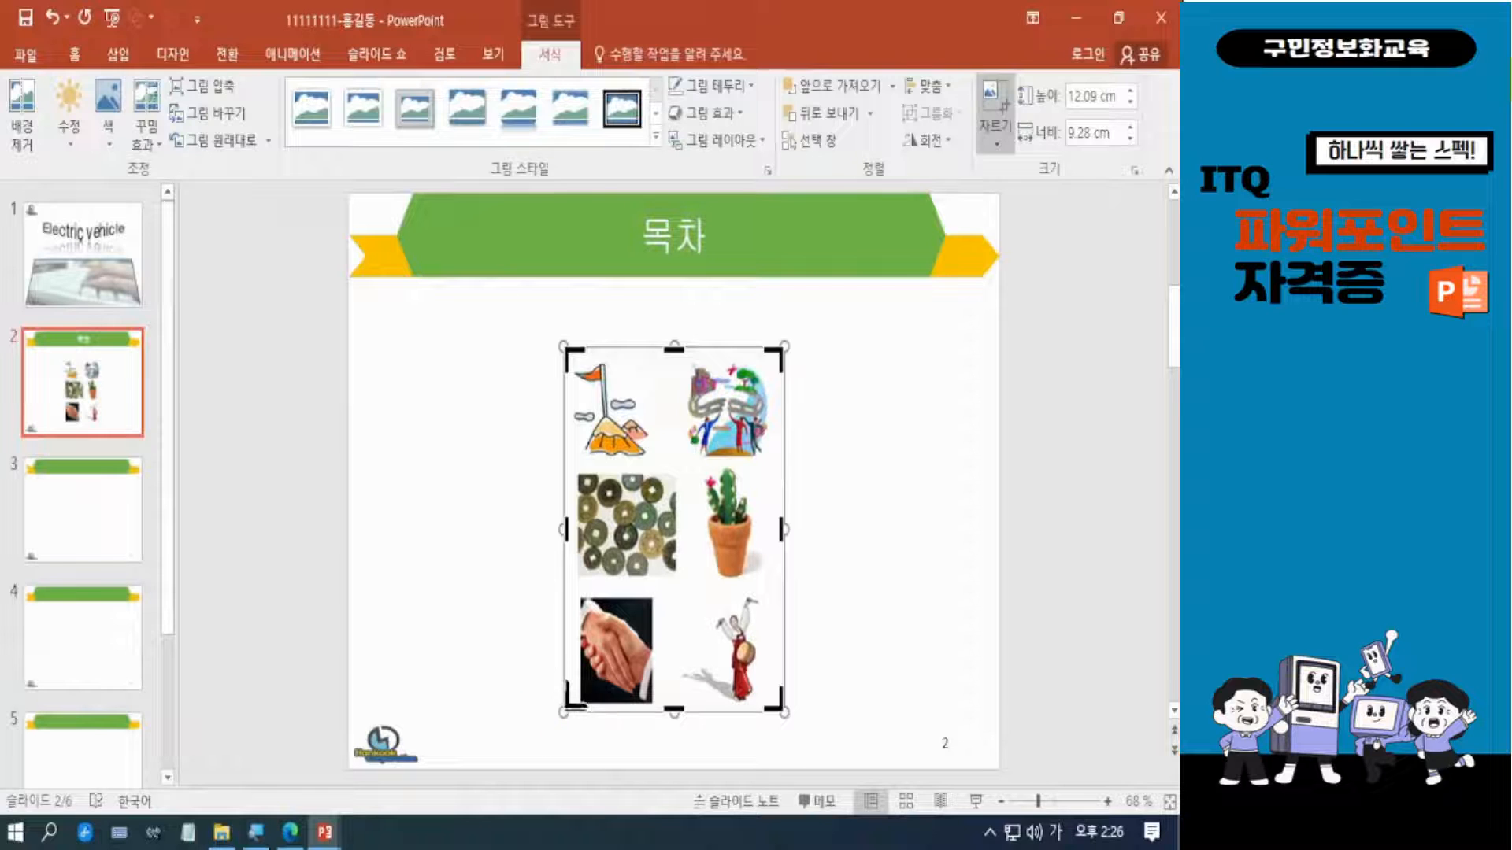
{"action": "left_click_drag", "start_coordinate": [568, 704], "coordinate": [681, 466]}
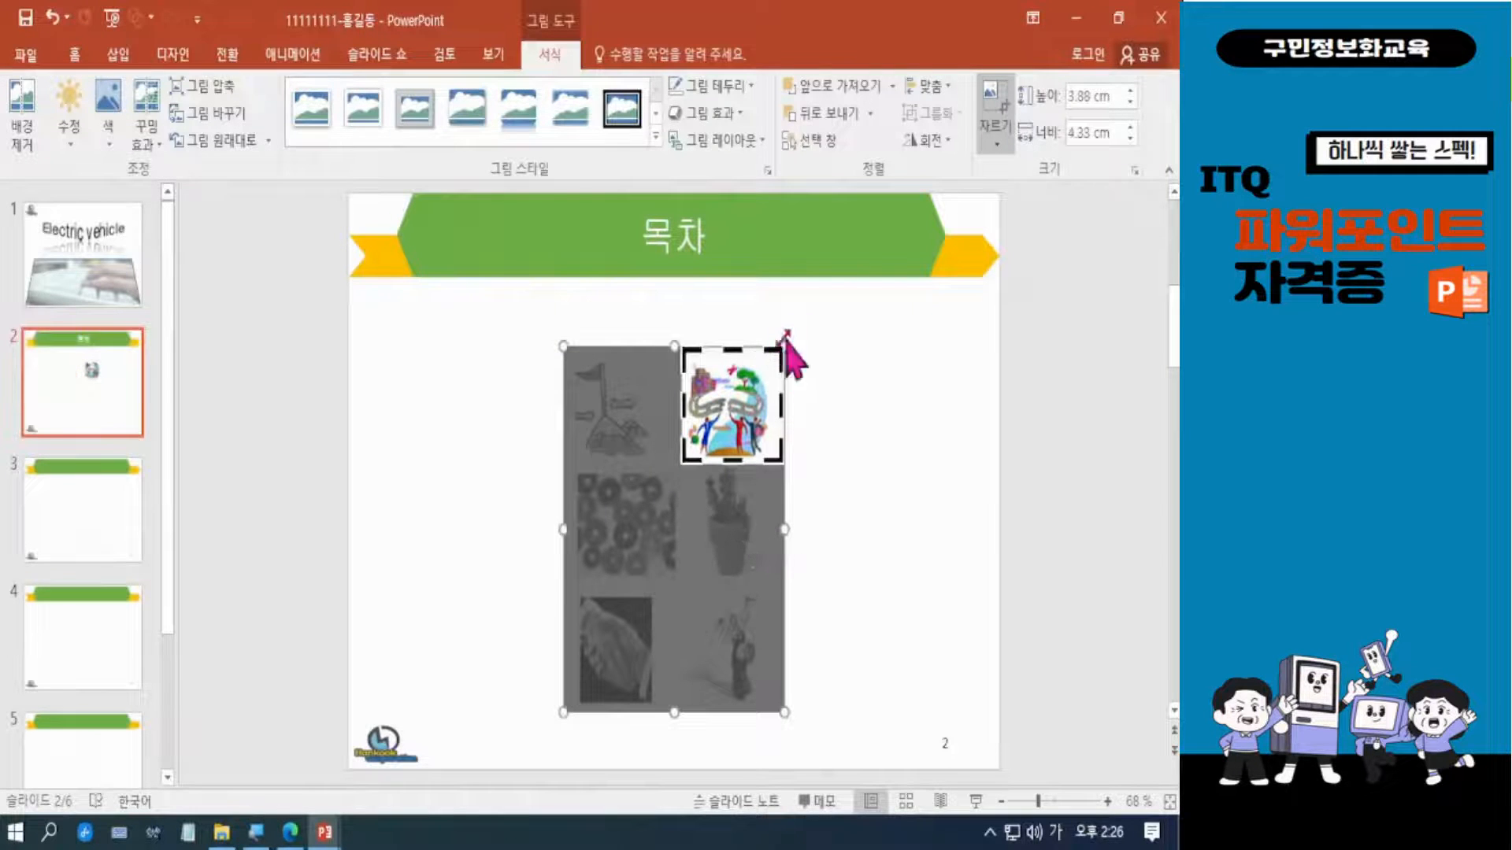
{"action": "left_click_drag", "start_coordinate": [783, 346], "coordinate": [775, 353]}
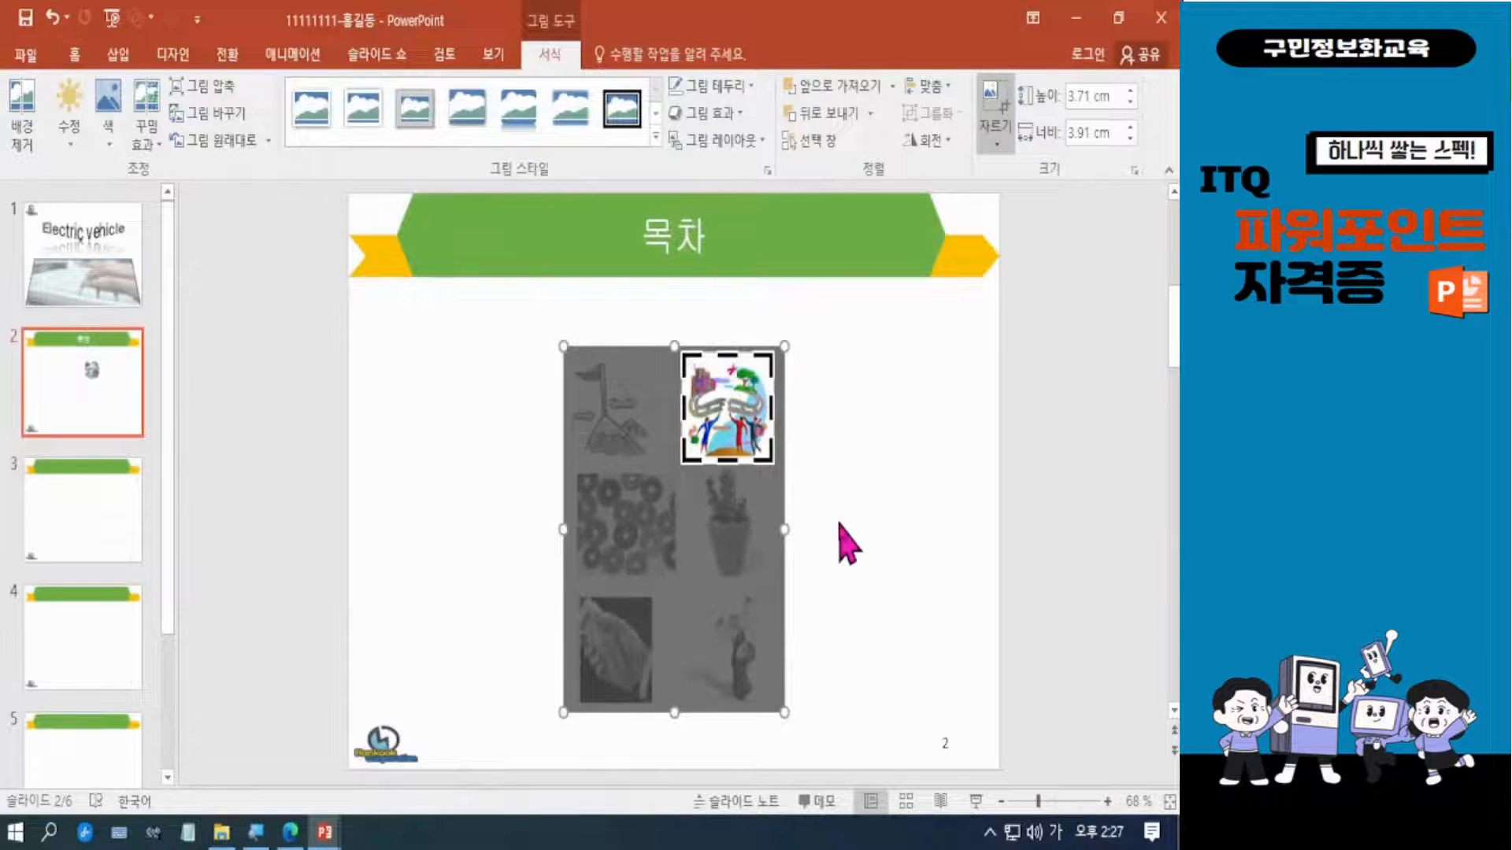
{"action": "left_click", "coordinate": [888, 477]}
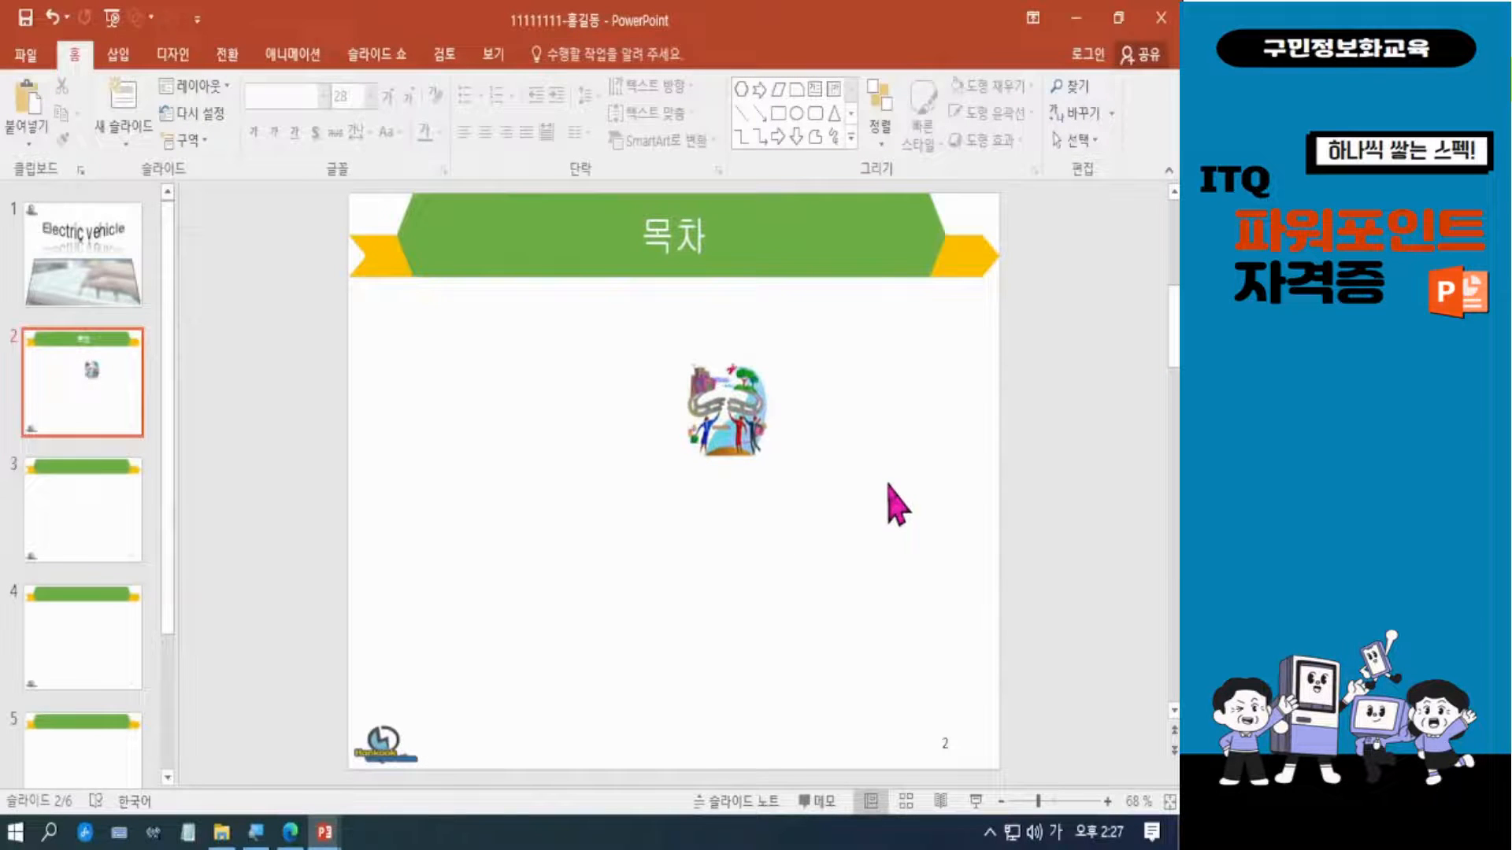
Enlarge the cropped picture to about 4.3 by 4.53 cm and move it to the right side of the slide below the title.
{"action": "left_click", "coordinate": [729, 429]}
{"action": "left_click_drag", "start_coordinate": [774, 467], "coordinate": [788, 482]}
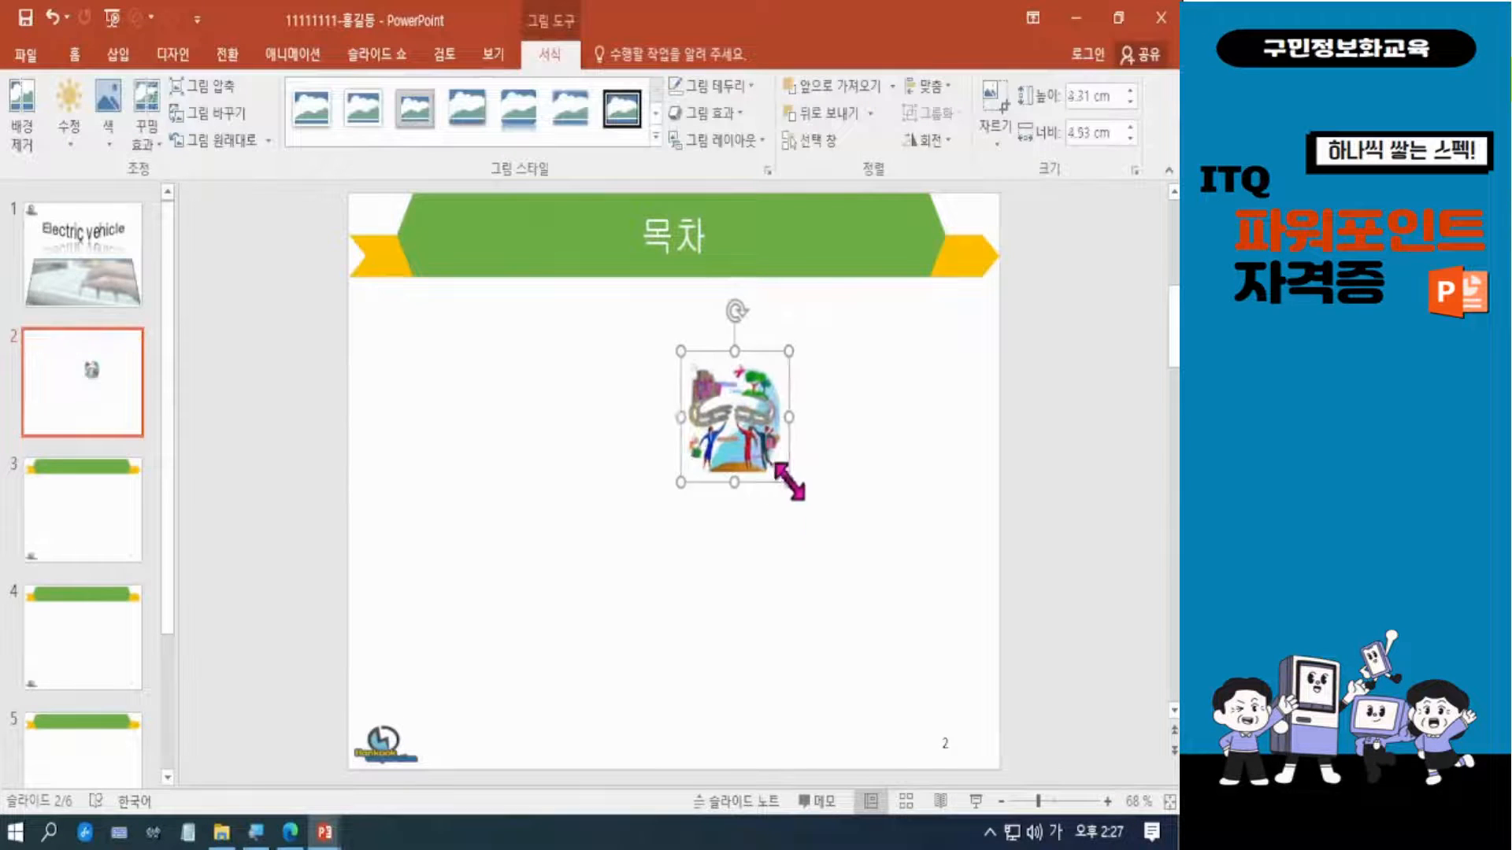
{"action": "left_click_drag", "start_coordinate": [736, 408], "coordinate": [904, 405]}
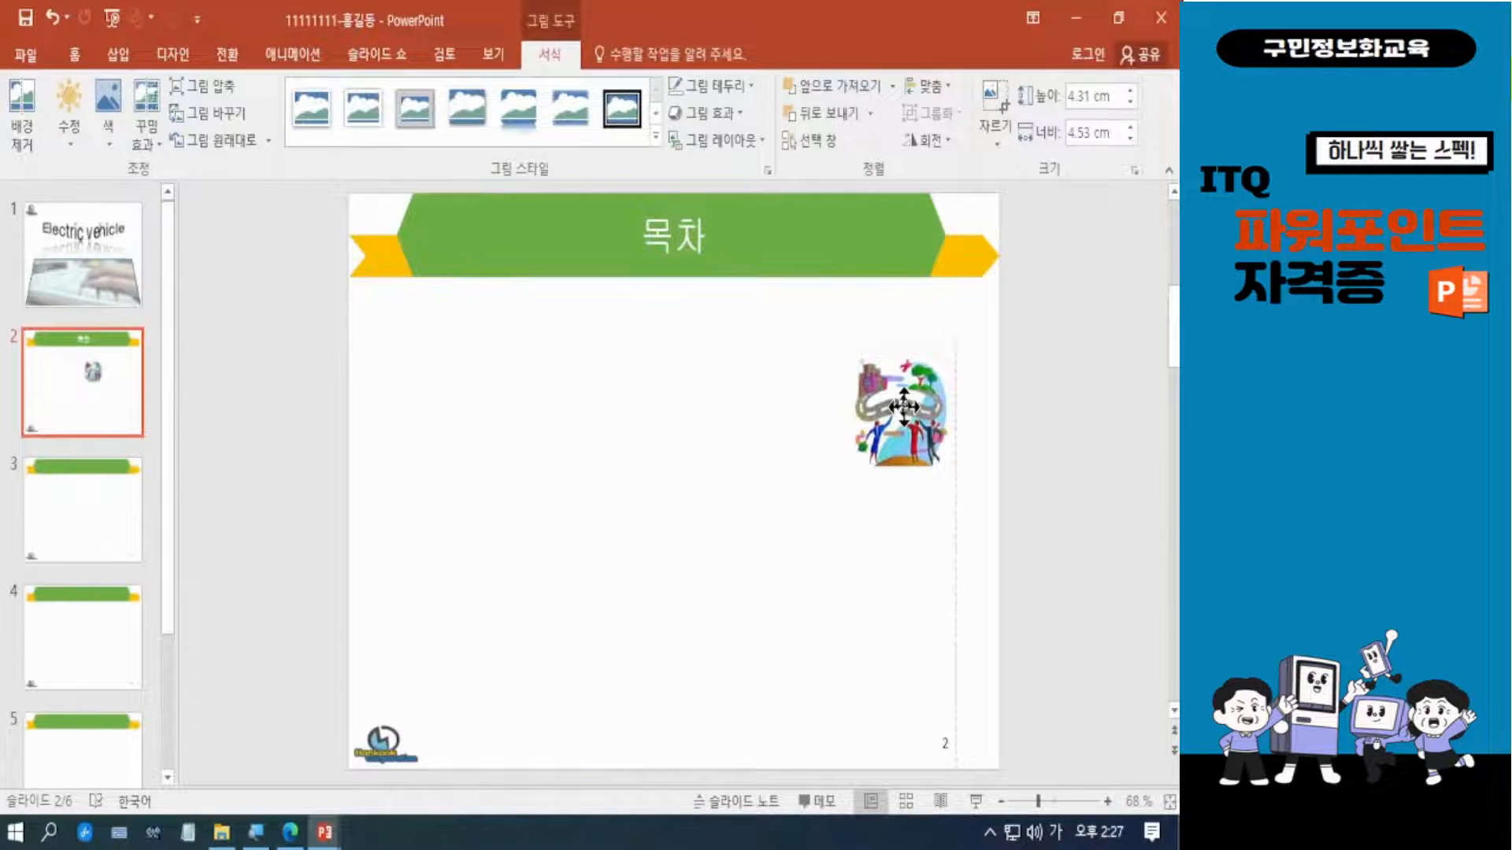
{"action": "left_click_drag", "start_coordinate": [904, 405], "coordinate": [903, 408]}
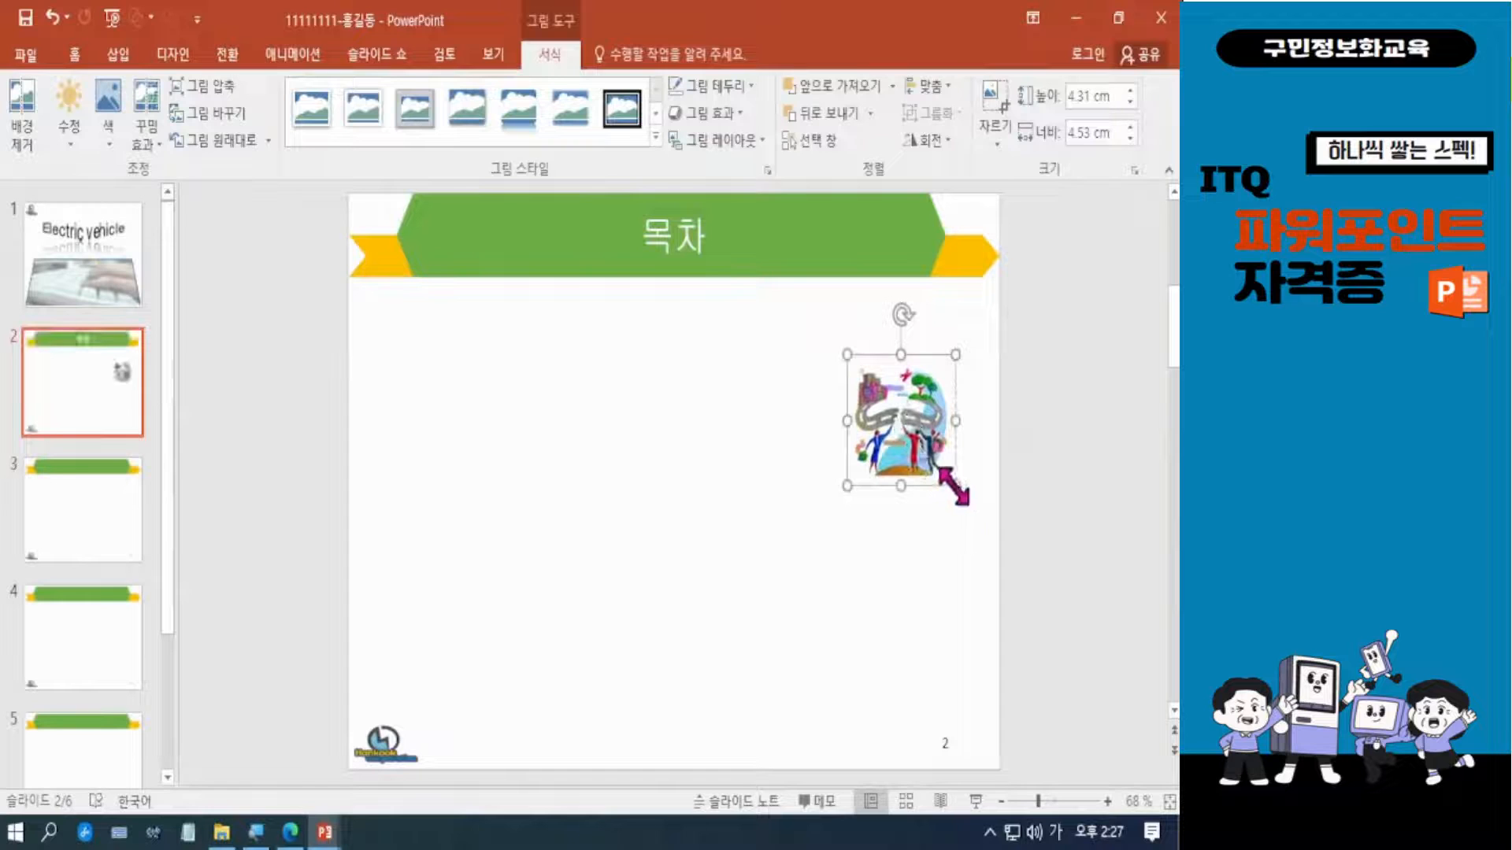
{"action": "left_click_drag", "start_coordinate": [954, 486], "coordinate": [953, 485]}
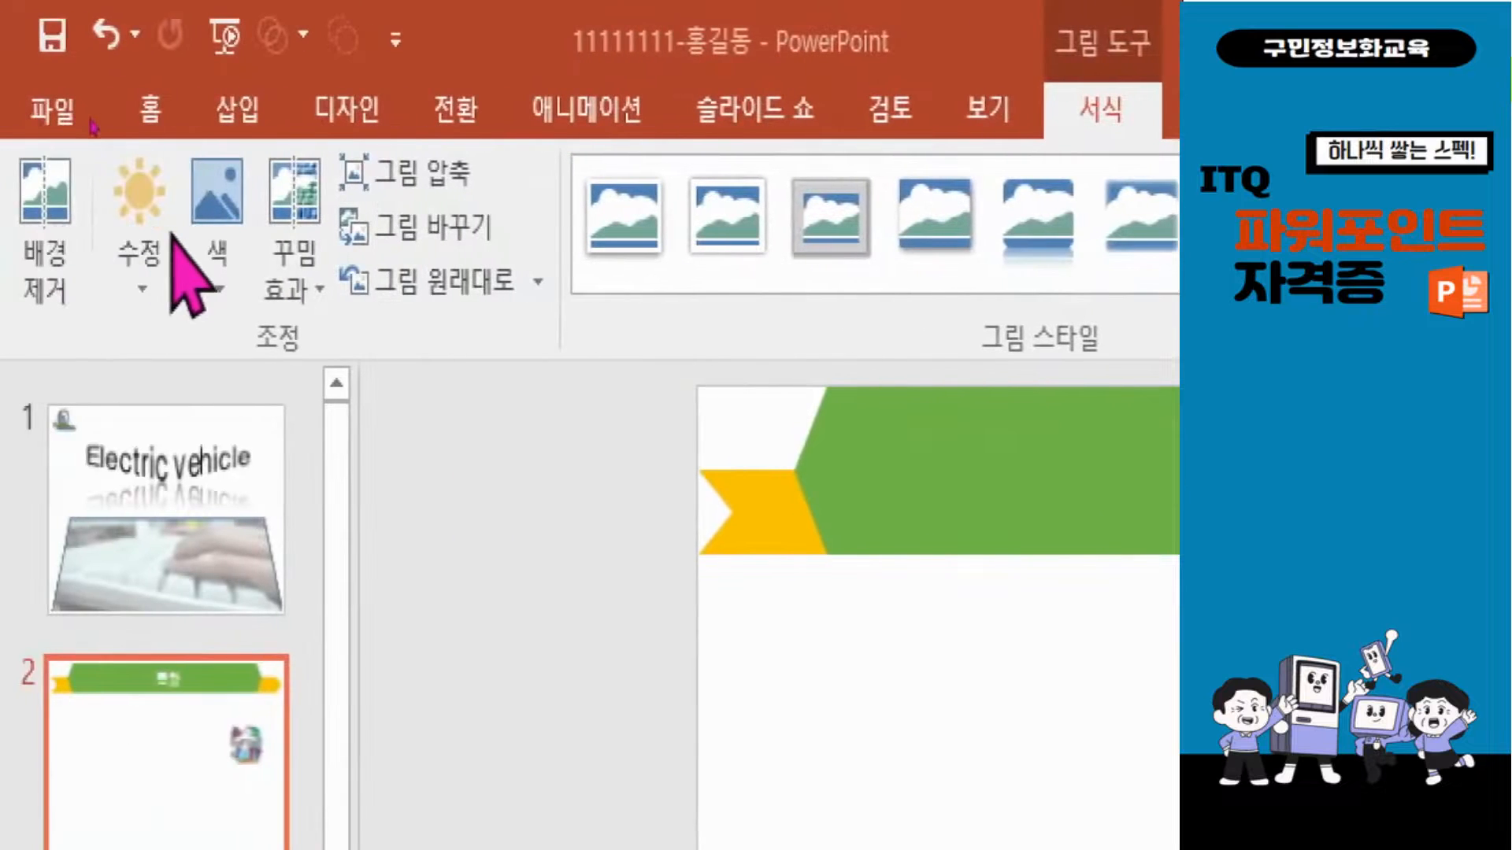
Make the picture's white background transparent with Set Transparent Color and save the presentation.
{"action": "left_click", "coordinate": [211, 226]}
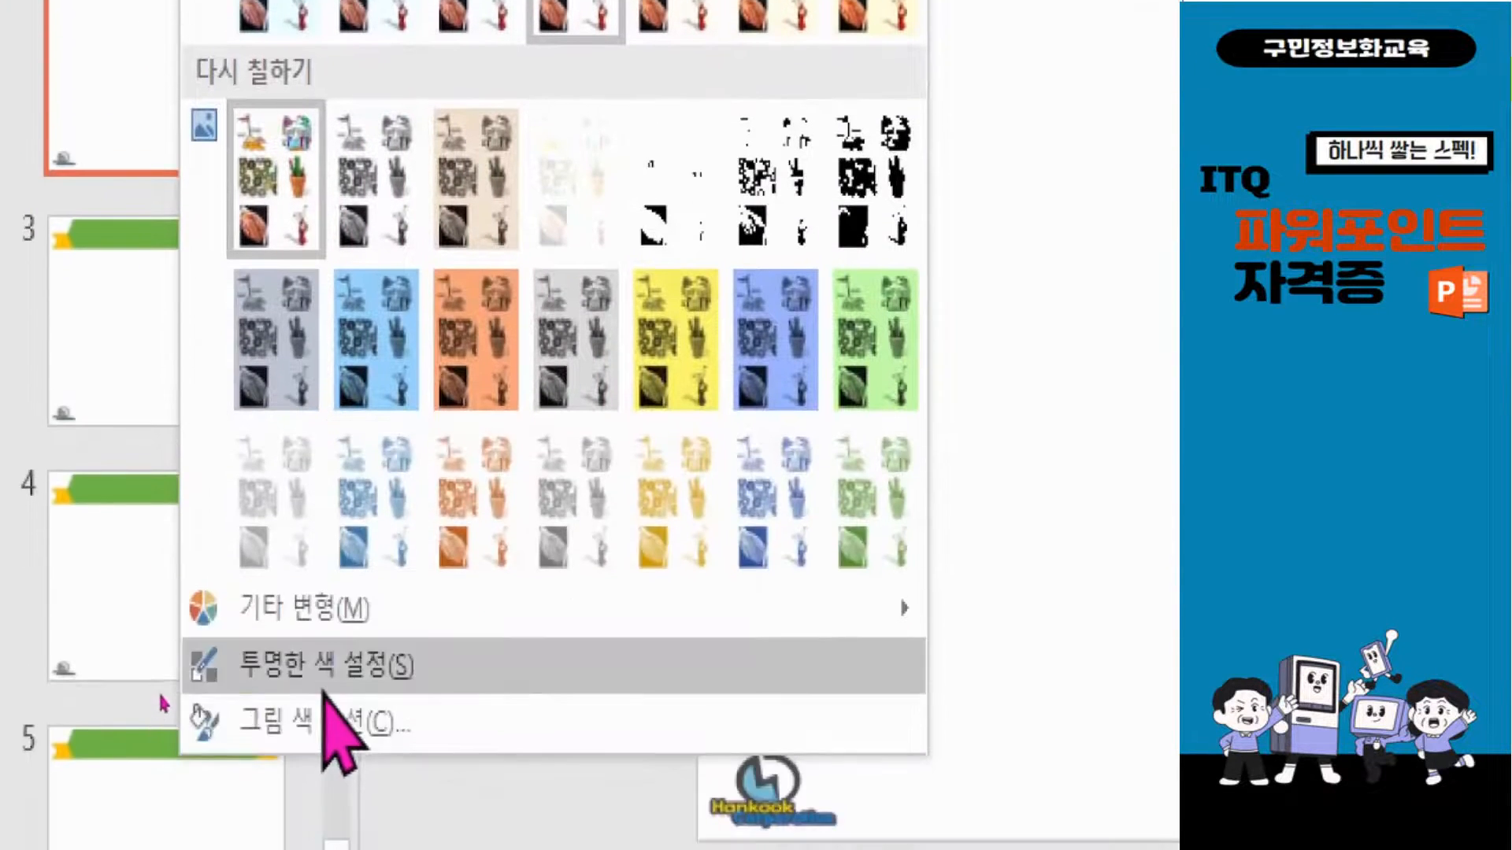
{"action": "left_click", "coordinate": [366, 736]}
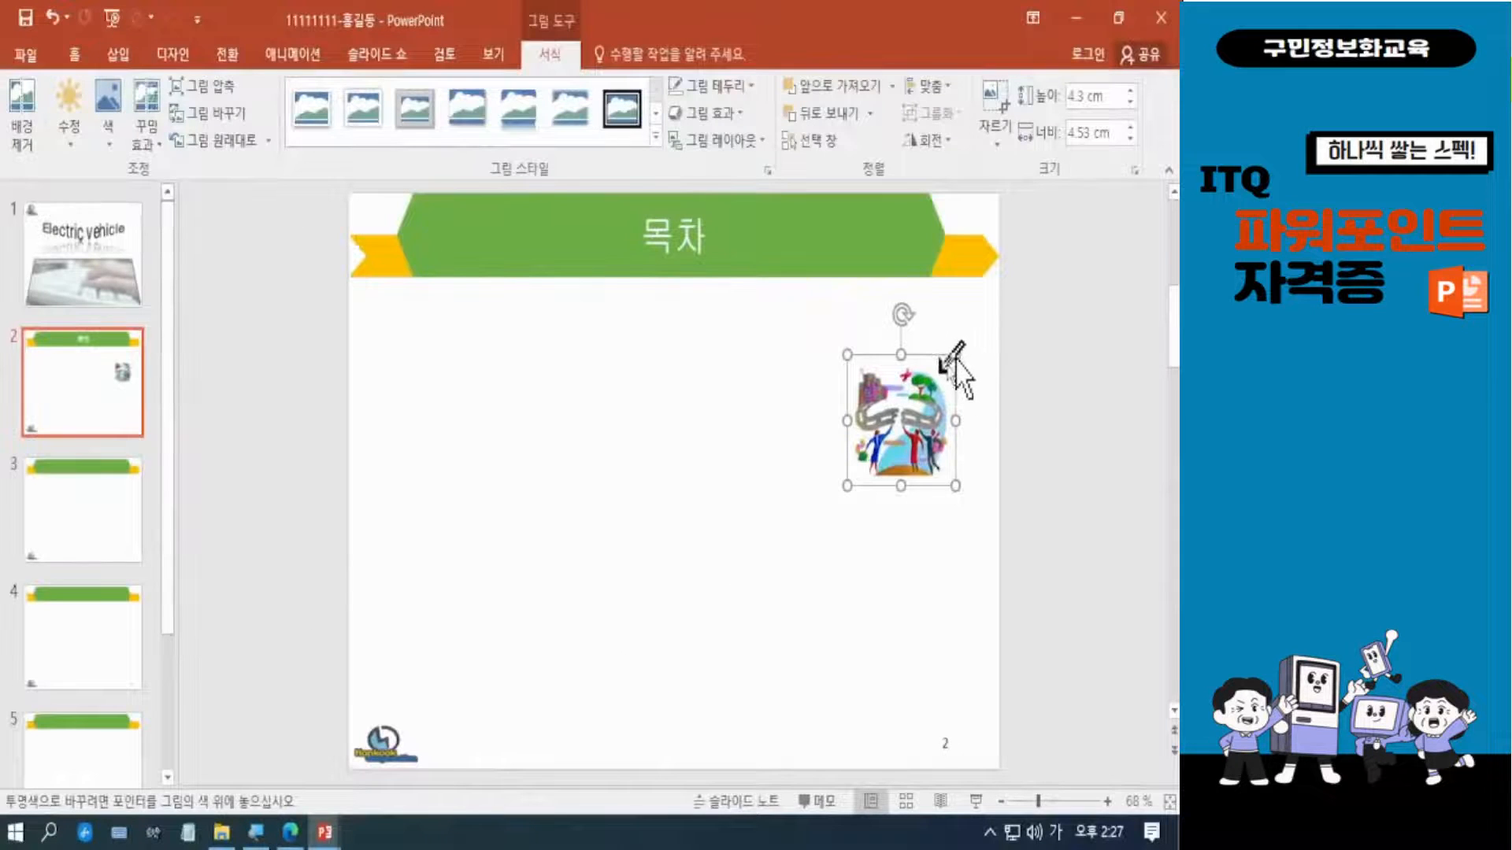
{"action": "left_click", "coordinate": [941, 369]}
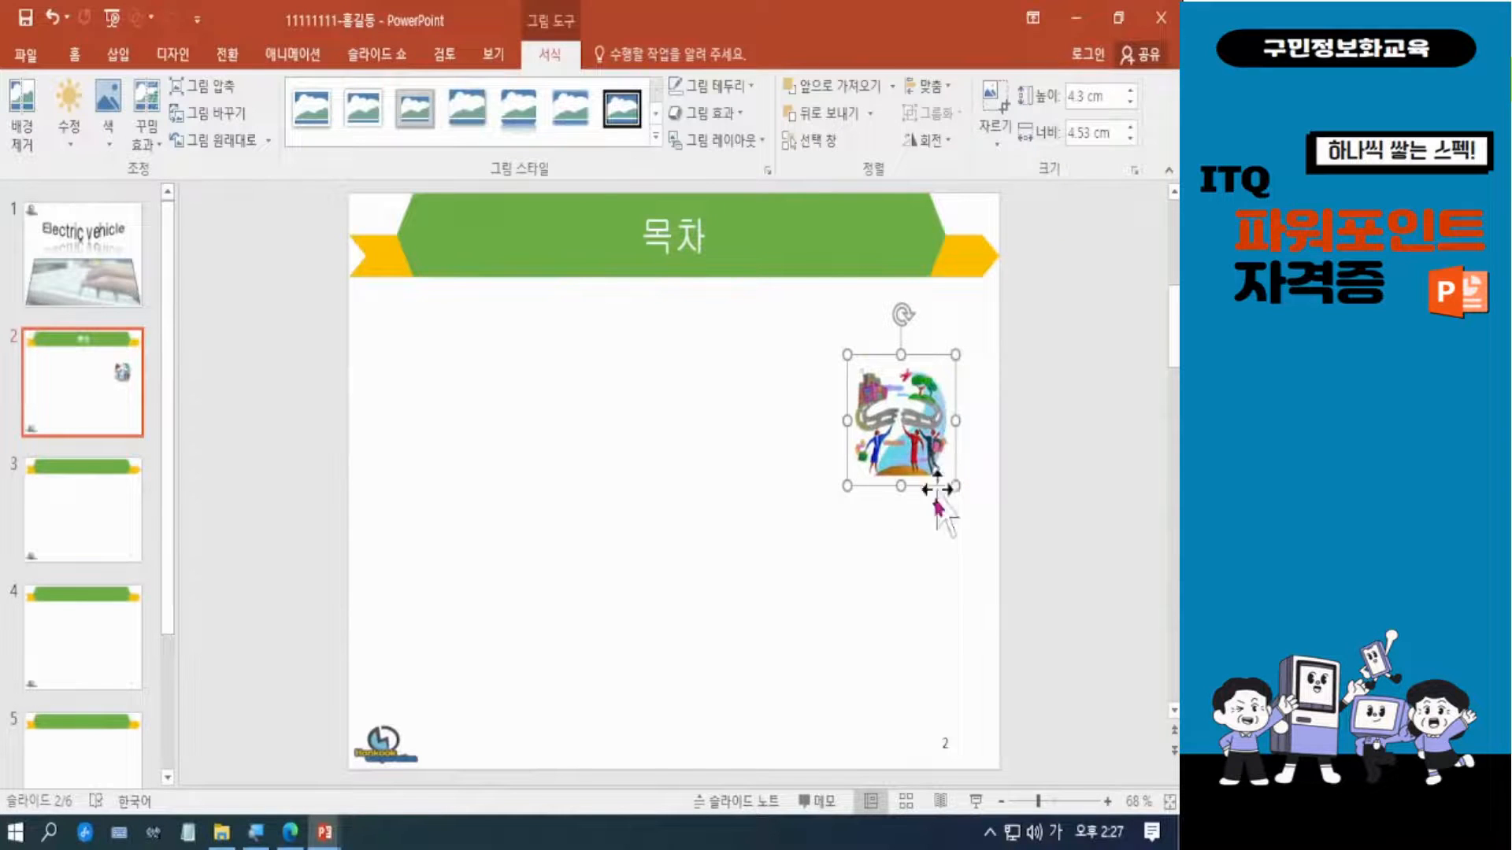
{"action": "left_click", "coordinate": [902, 568]}
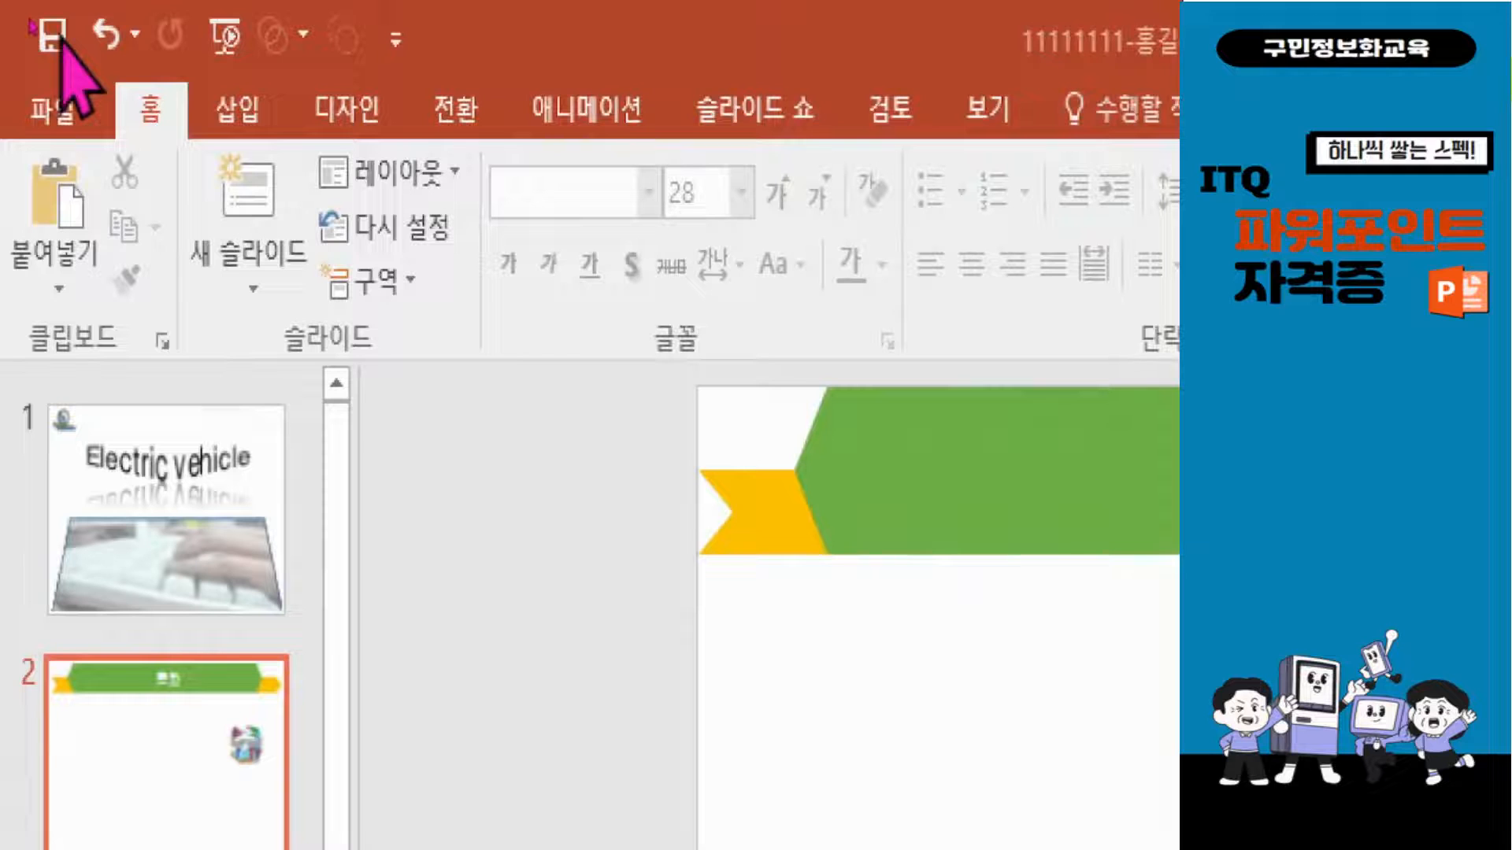
{"action": "left_click", "coordinate": [52, 35]}
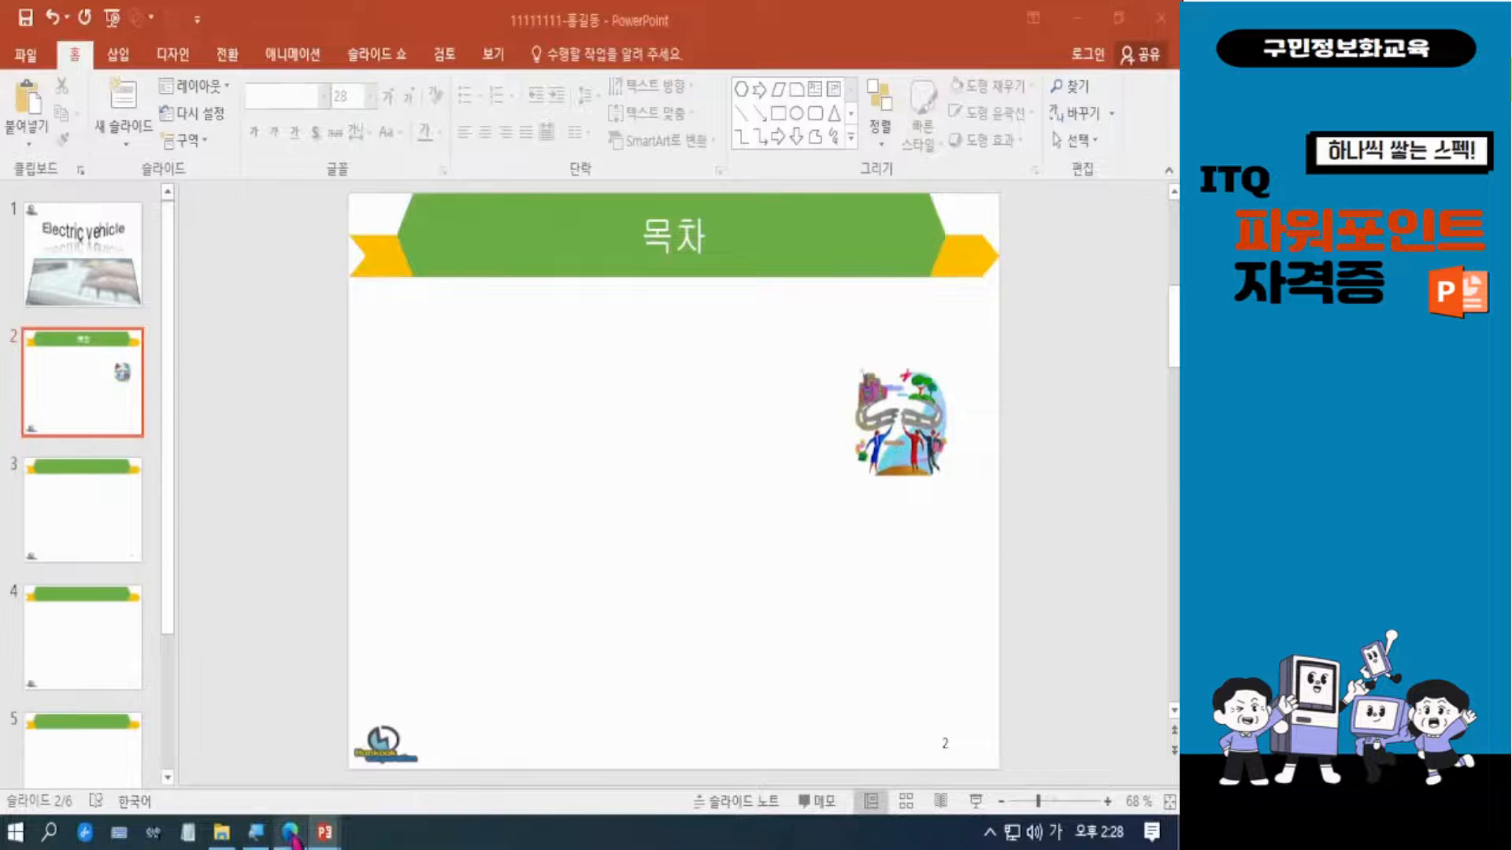
Review the contents slide requirements in the PDF sample and draw a long, flat chevron bar below the title on slide 2.
{"action": "mouse_move", "coordinate": [290, 836]}
{"action": "left_click", "coordinate": [358, 677]}
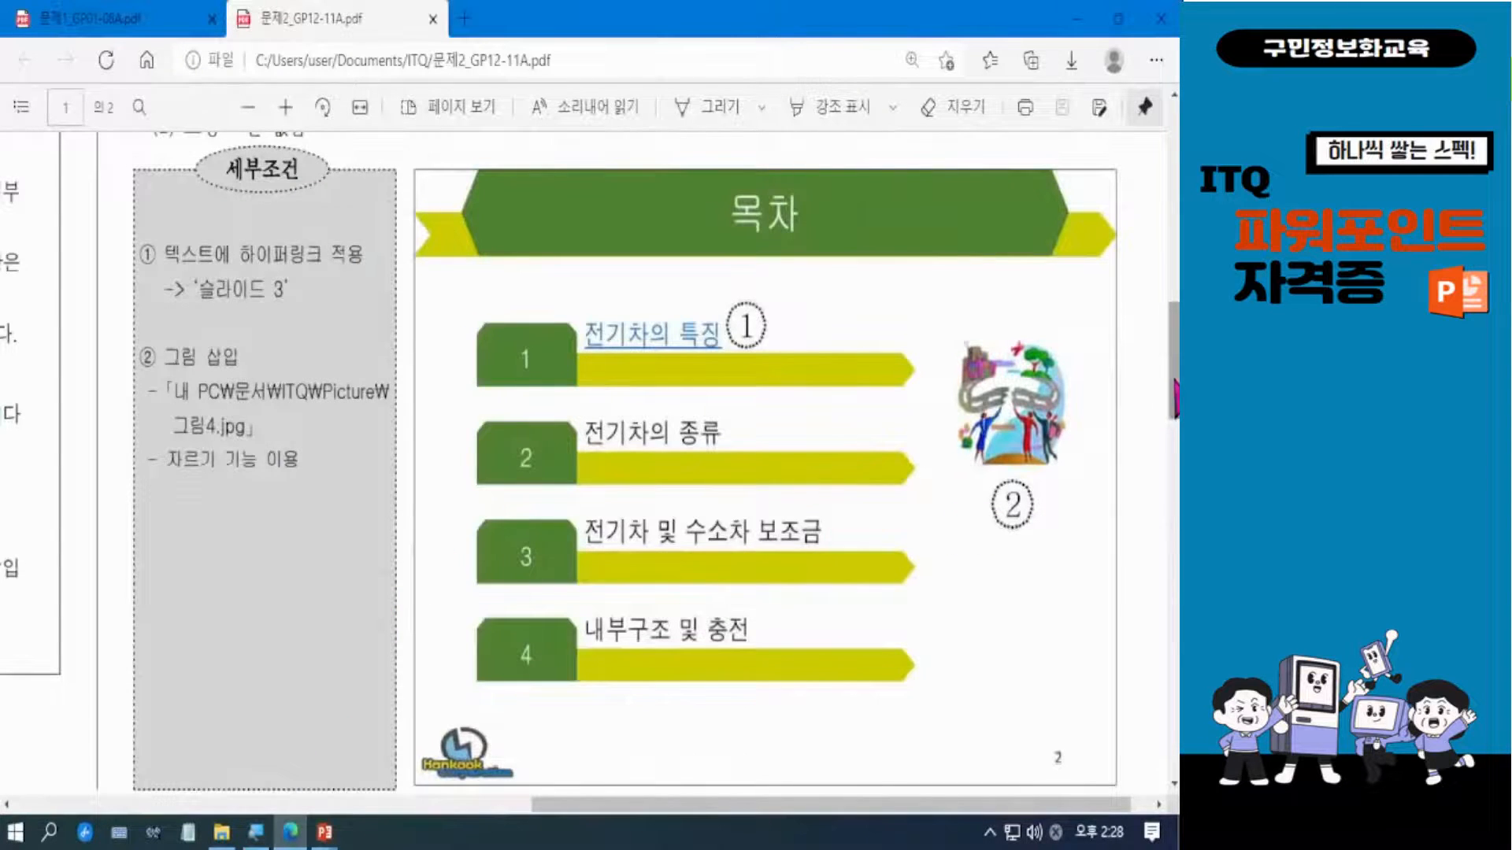
{"action": "scroll", "coordinate": [1165, 409], "scroll_direction": "up", "scroll_amount": 2}
{"action": "left_click_drag", "start_coordinate": [1178, 360], "coordinate": [1175, 377]}
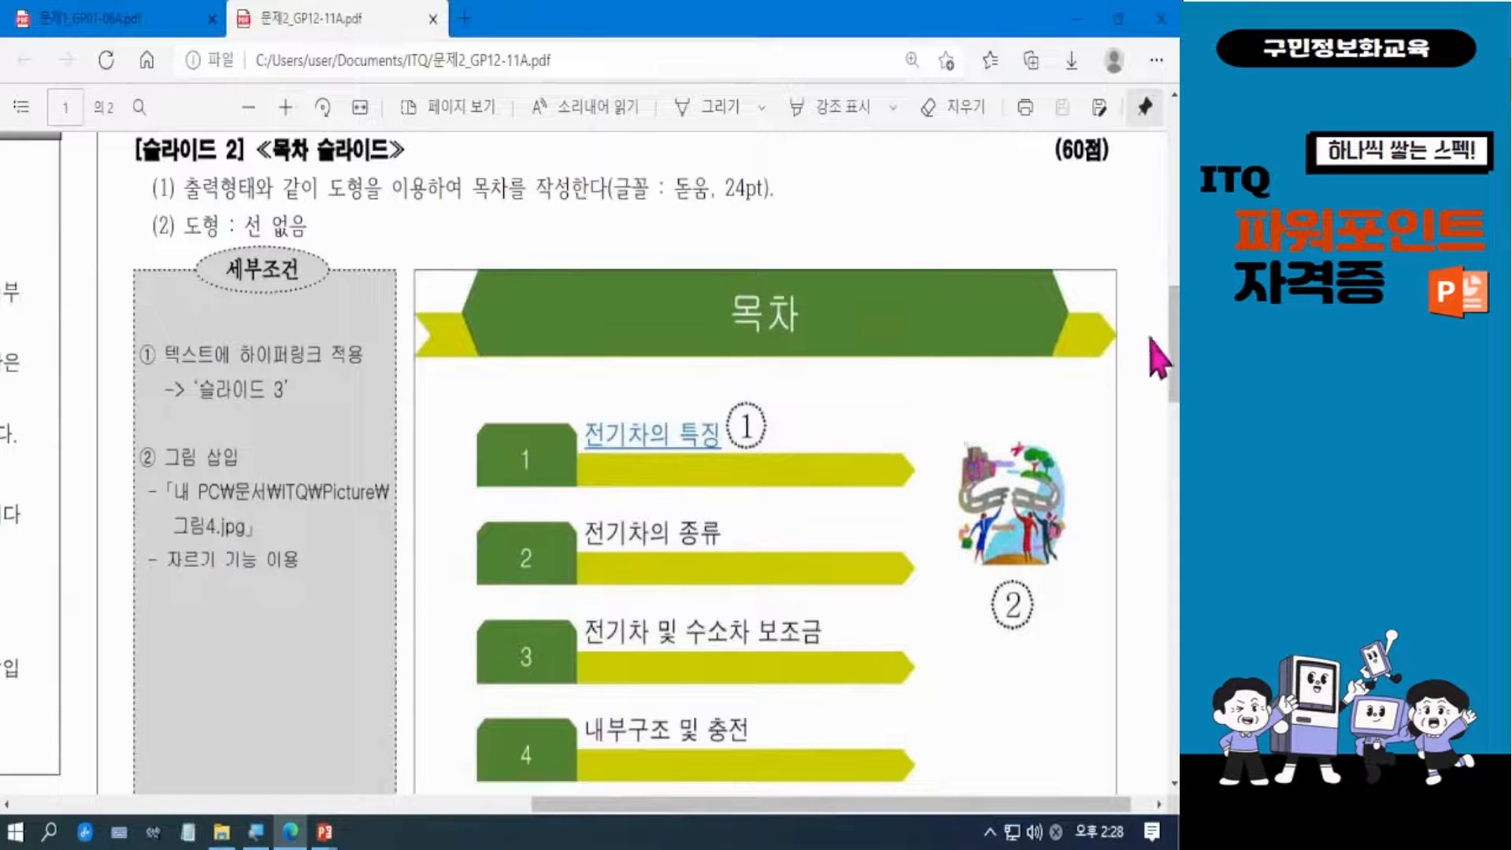
{"action": "scroll", "coordinate": [1174, 343], "scroll_direction": "down", "scroll_amount": 2}
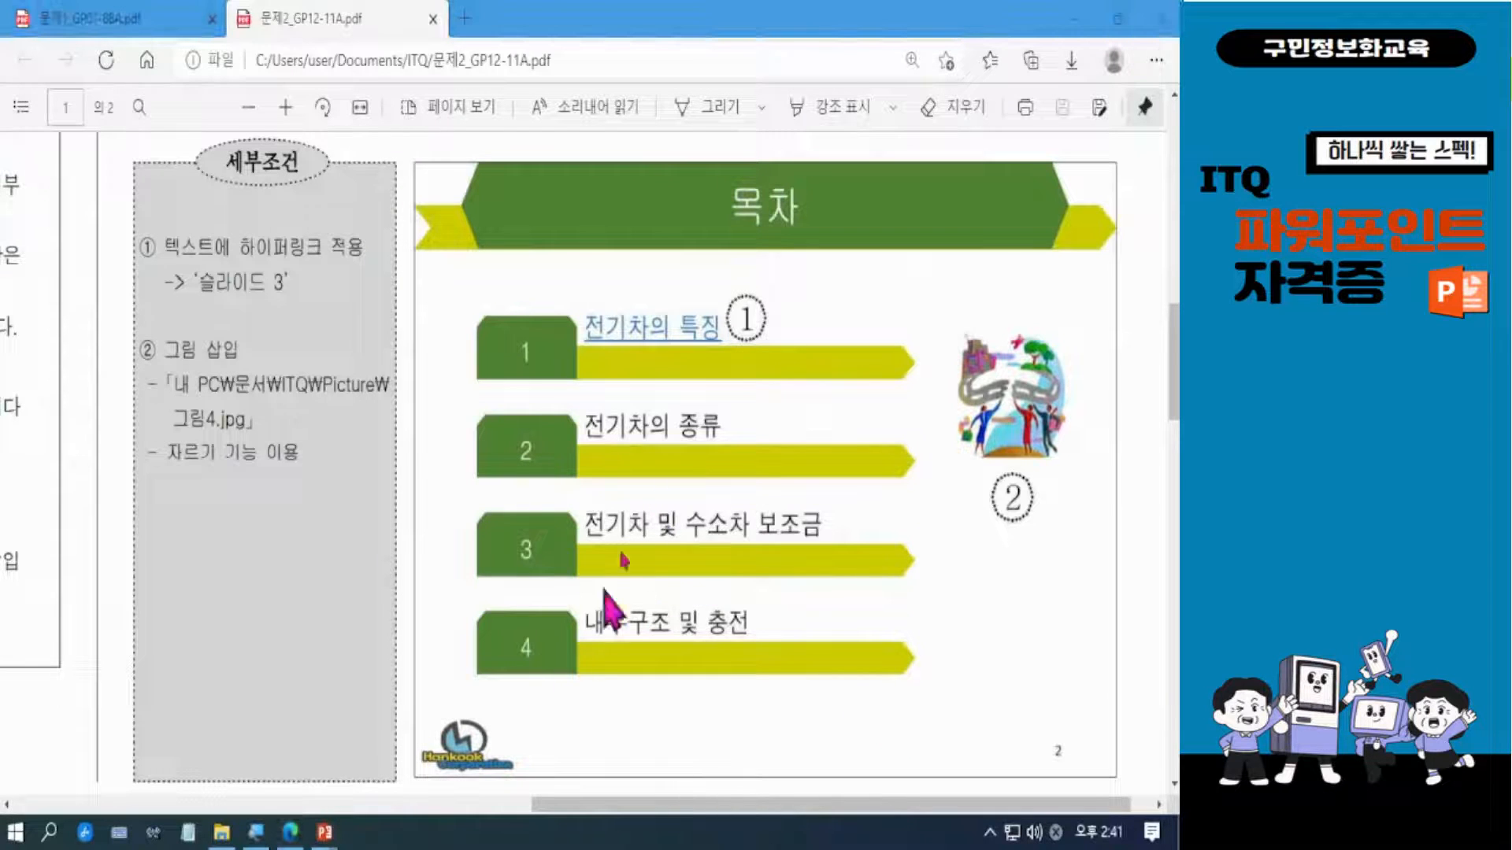
{"action": "left_click", "coordinate": [1075, 19]}
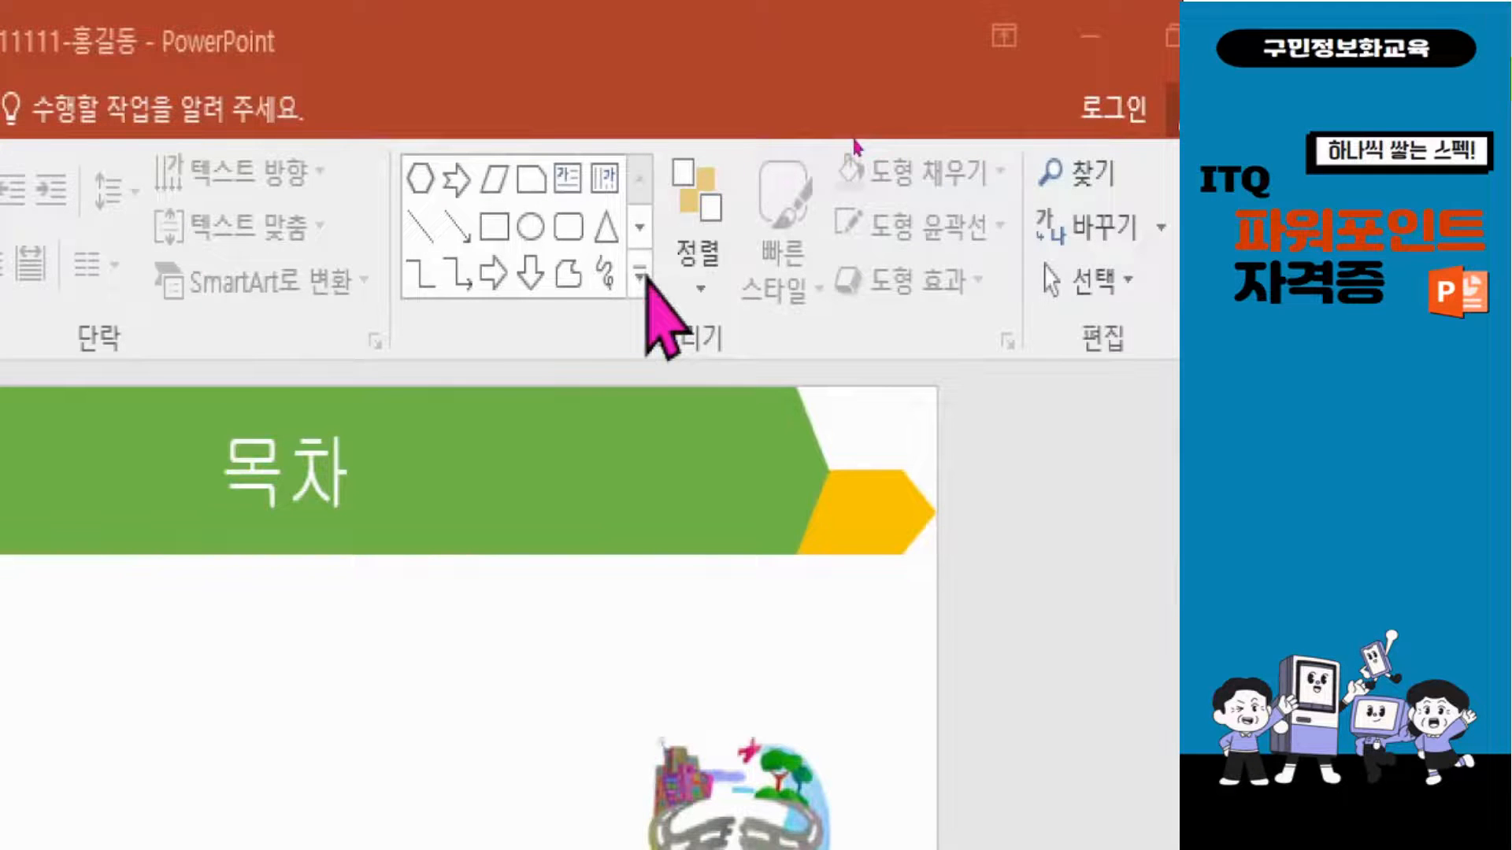
{"action": "left_click", "coordinate": [639, 272]}
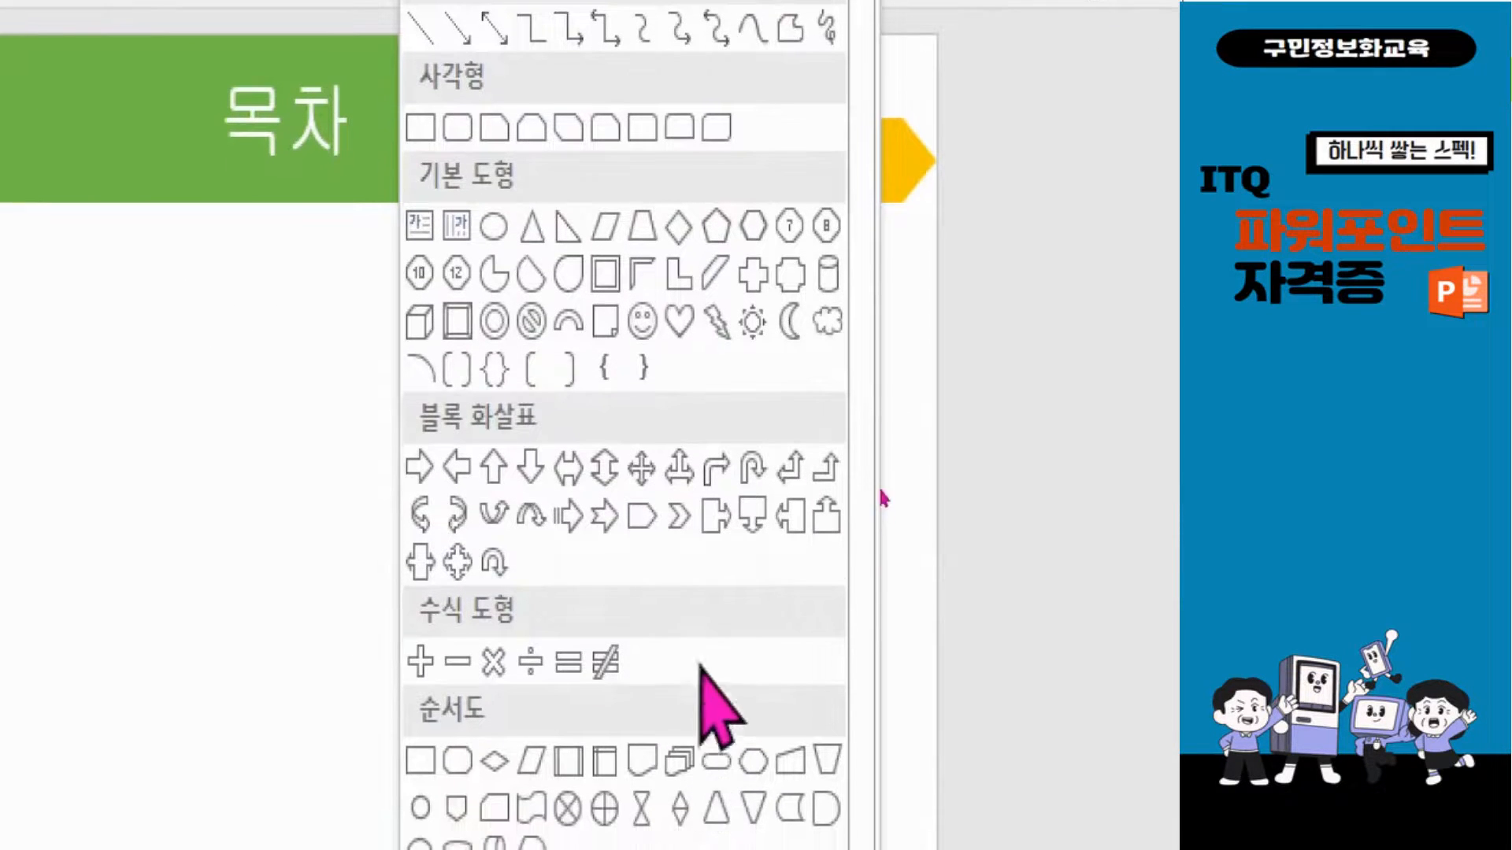
{"action": "left_click", "coordinate": [678, 517]}
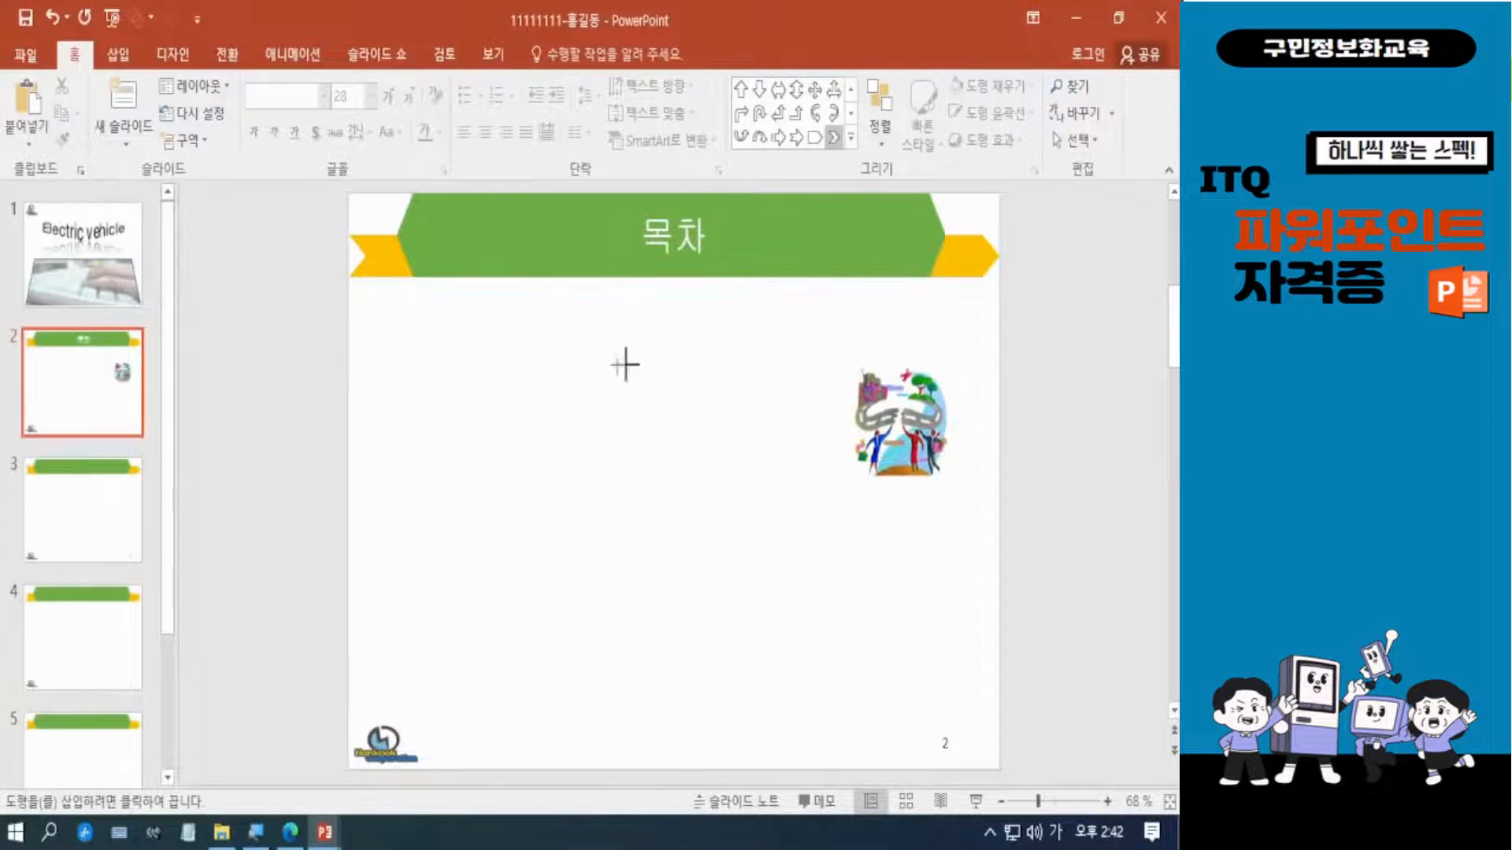
{"action": "mouse_move", "coordinate": [462, 345]}
{"action": "left_mouse_down"}
{"action": "mouse_move", "coordinate": [577, 388]}
{"action": "mouse_move", "coordinate": [798, 386]}
{"action": "left_mouse_up"}
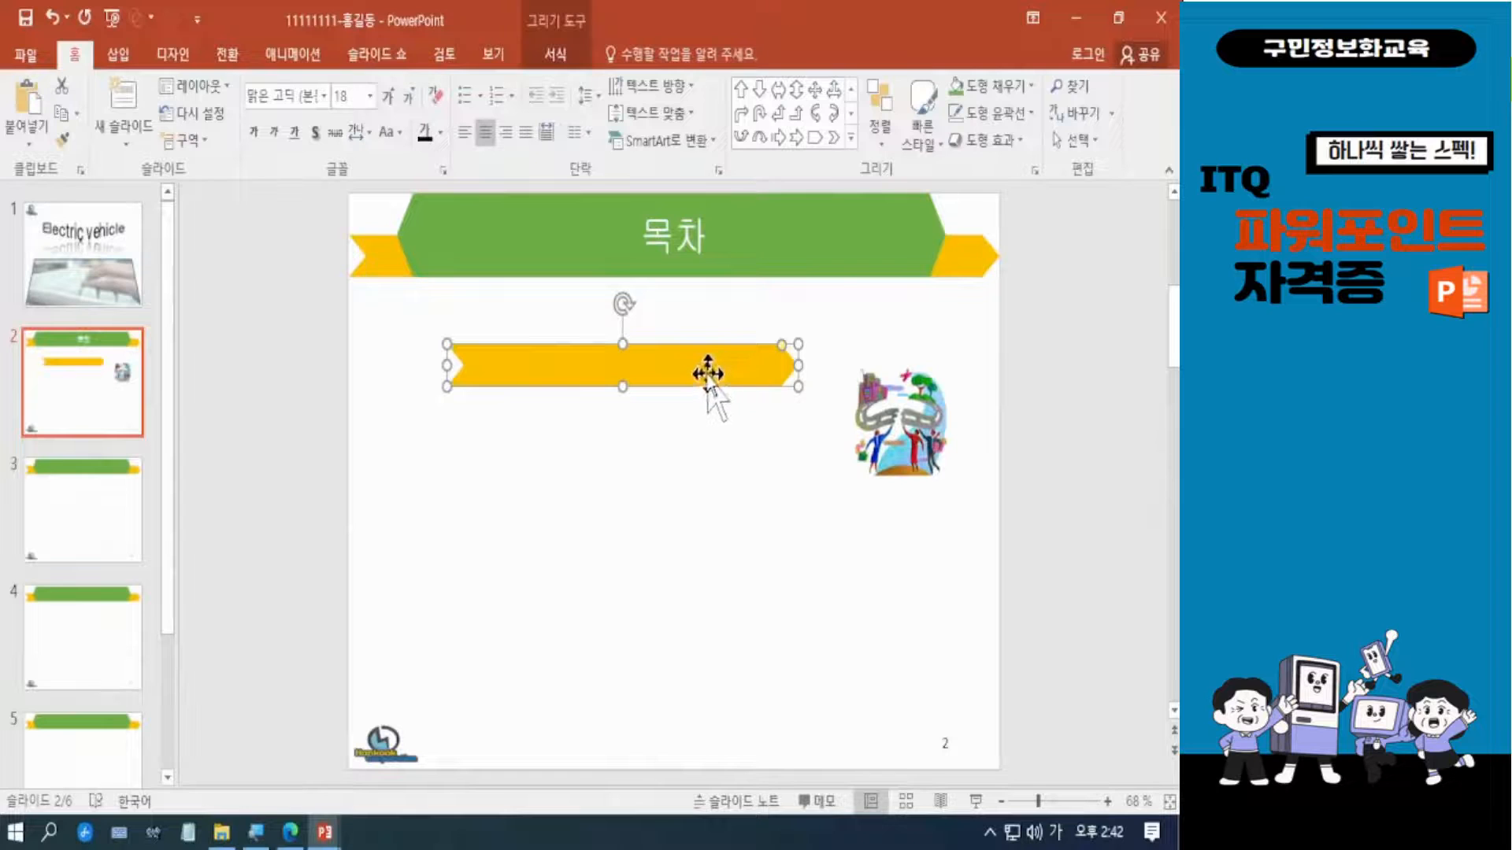
Lower the chevron bar slightly and adjust both ends so it extends close to the picture, with space left before it for a number shape.
{"action": "left_click_drag", "start_coordinate": [713, 368], "coordinate": [653, 380]}
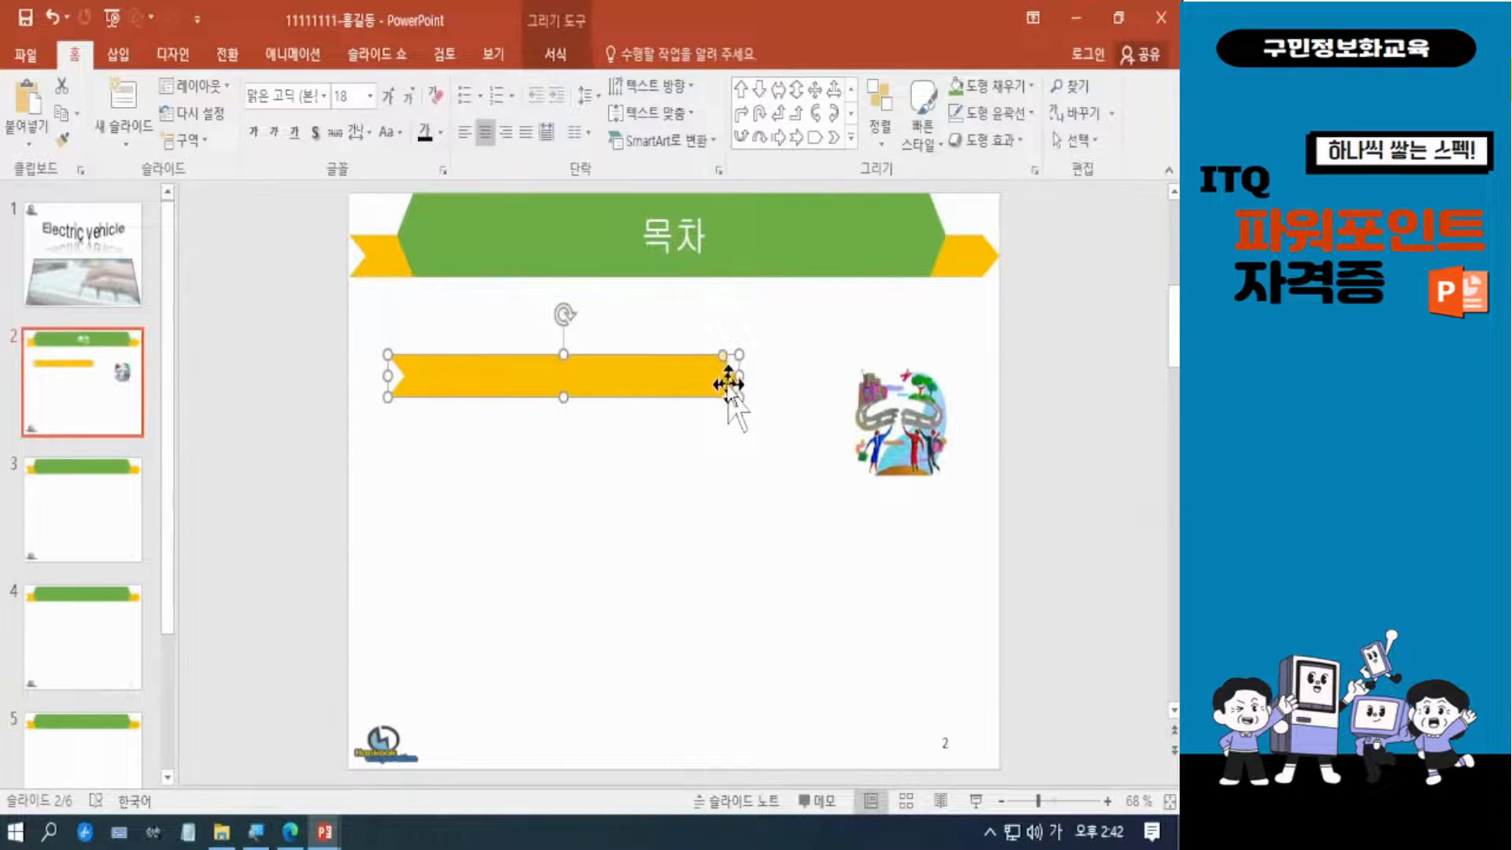
{"action": "left_click_drag", "start_coordinate": [748, 375], "coordinate": [823, 375]}
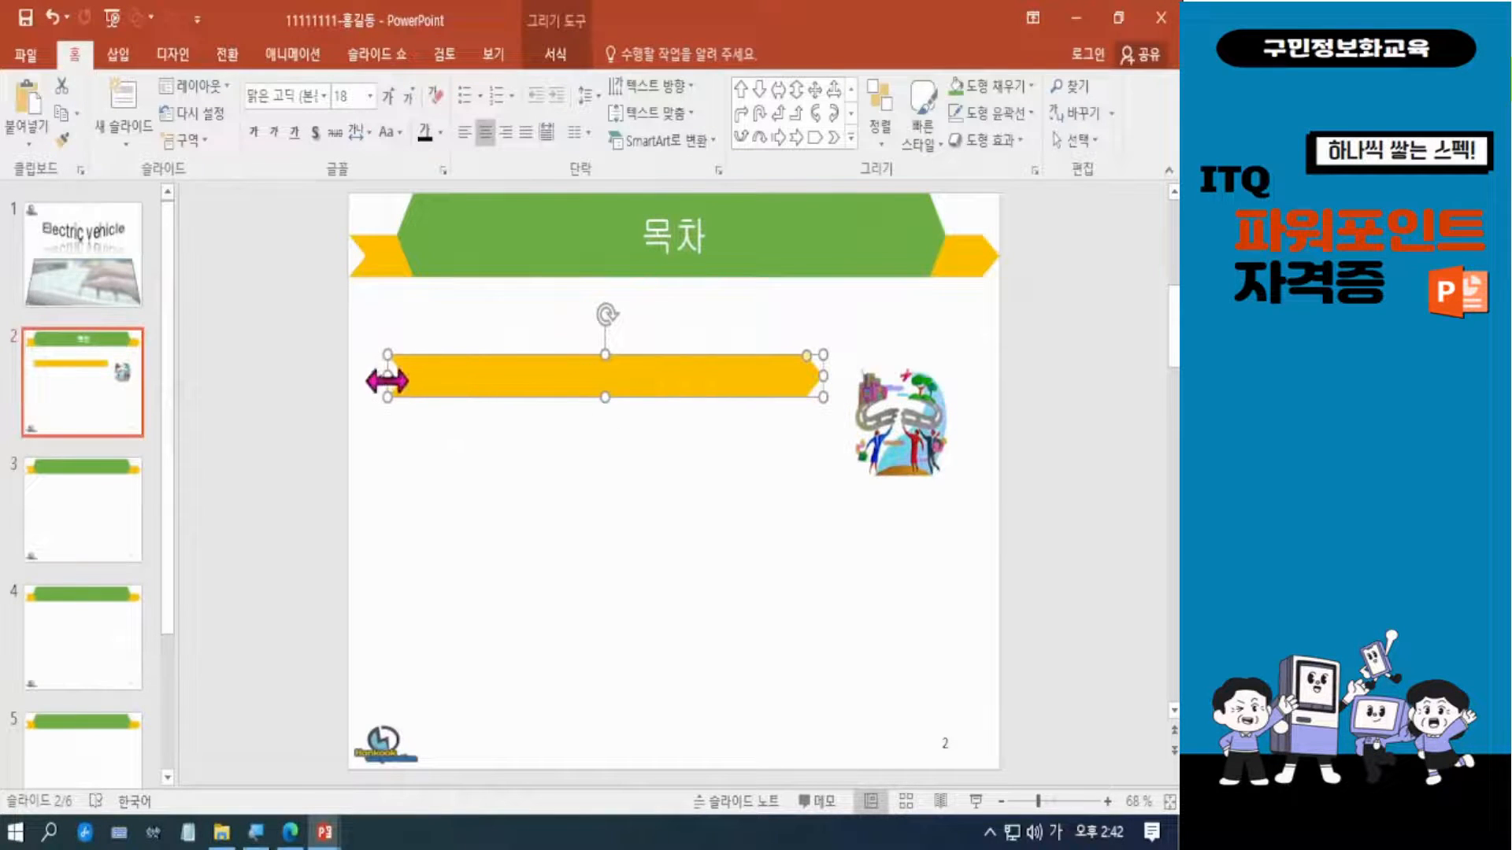
{"action": "left_click_drag", "start_coordinate": [388, 376], "coordinate": [457, 376]}
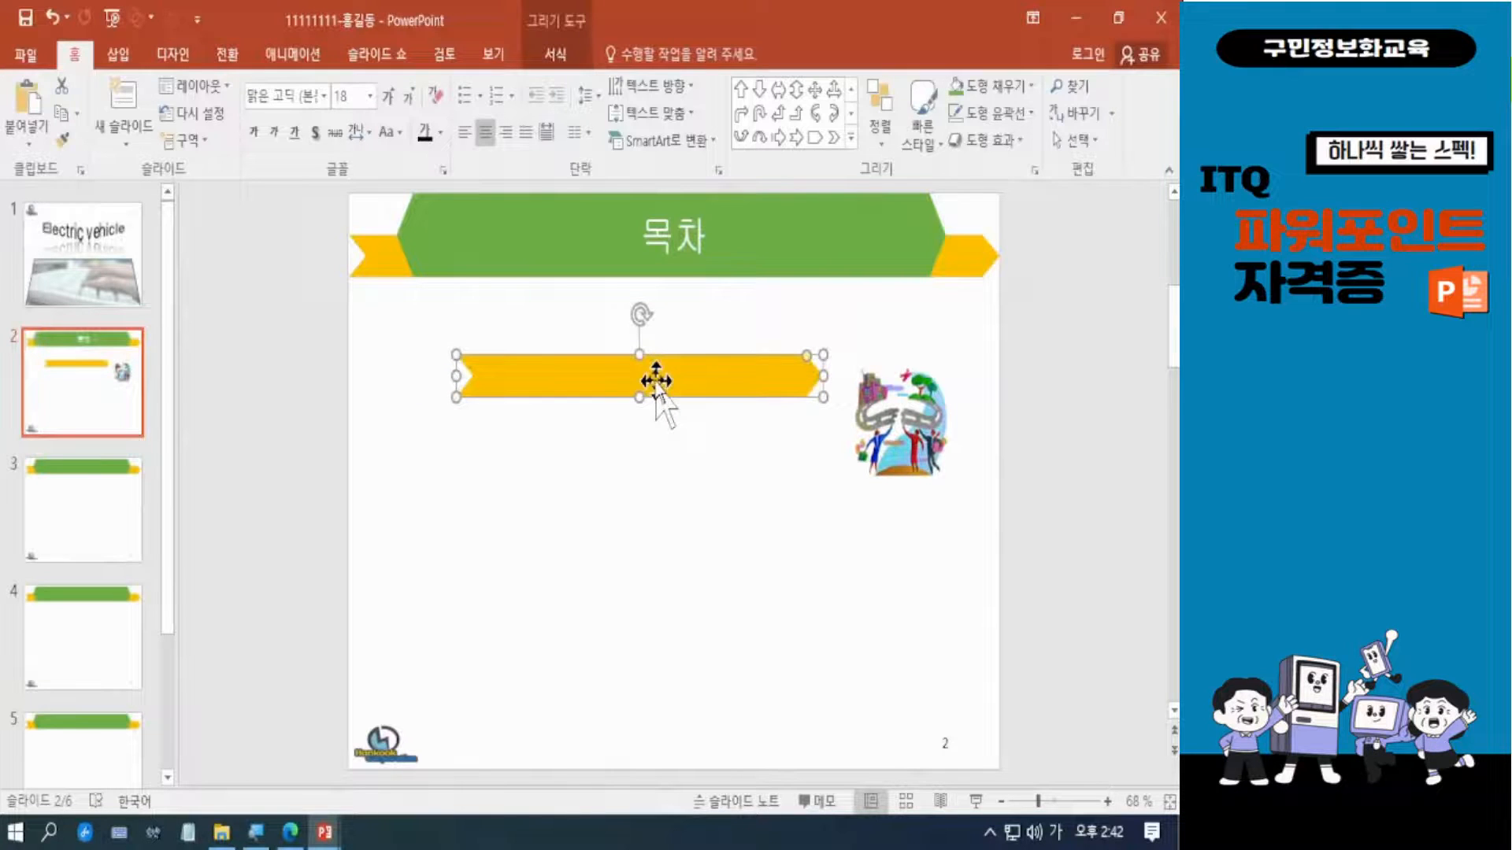
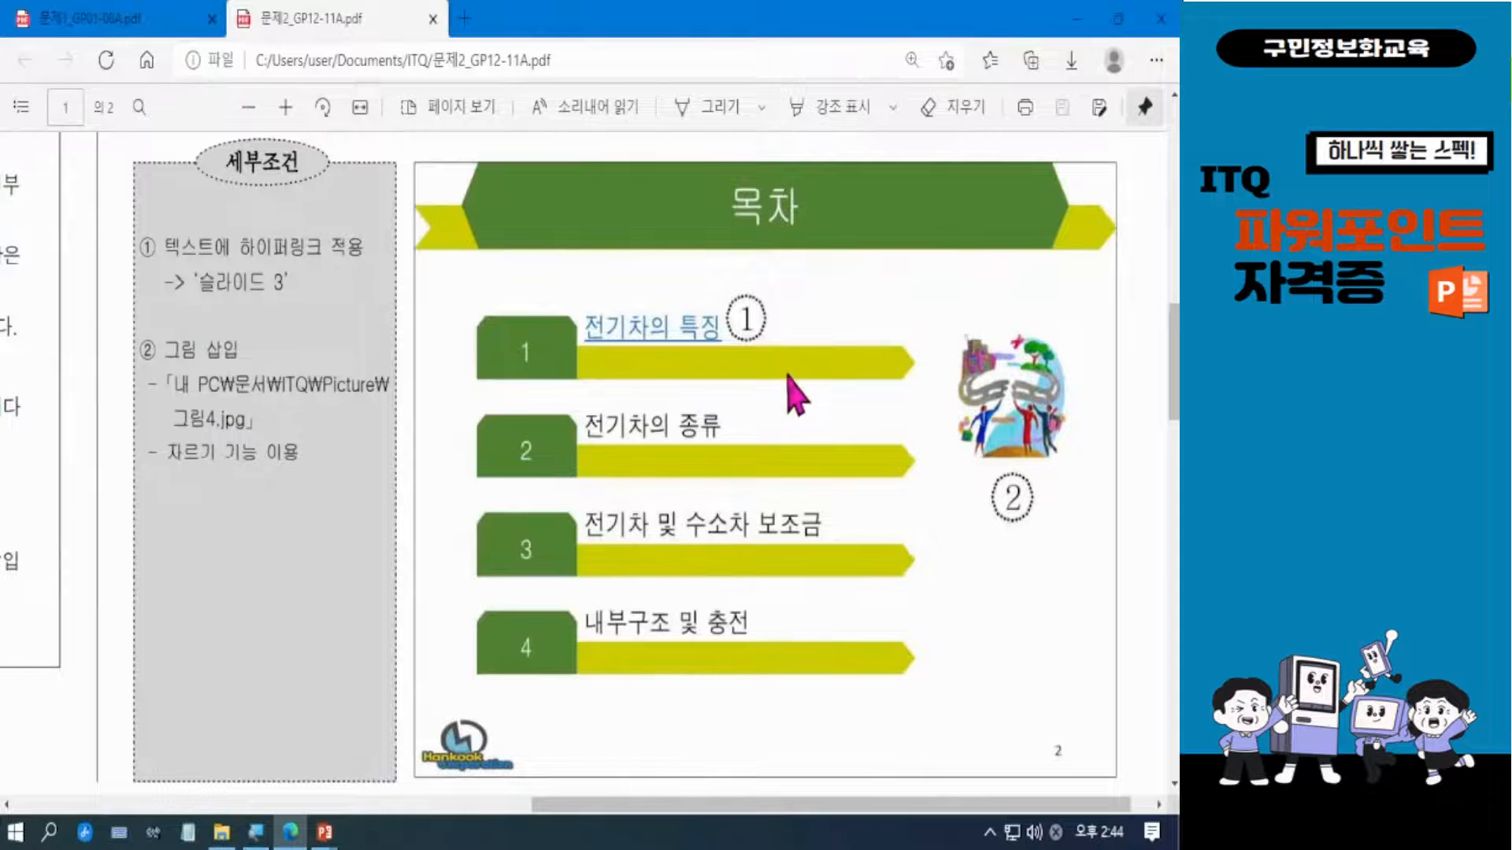
Check the item text in the PDF sample, then return to PowerPoint and set the yellow bar's height to 1.1 cm.
{"action": "left_click_drag", "start_coordinate": [577, 487], "coordinate": [846, 544]}
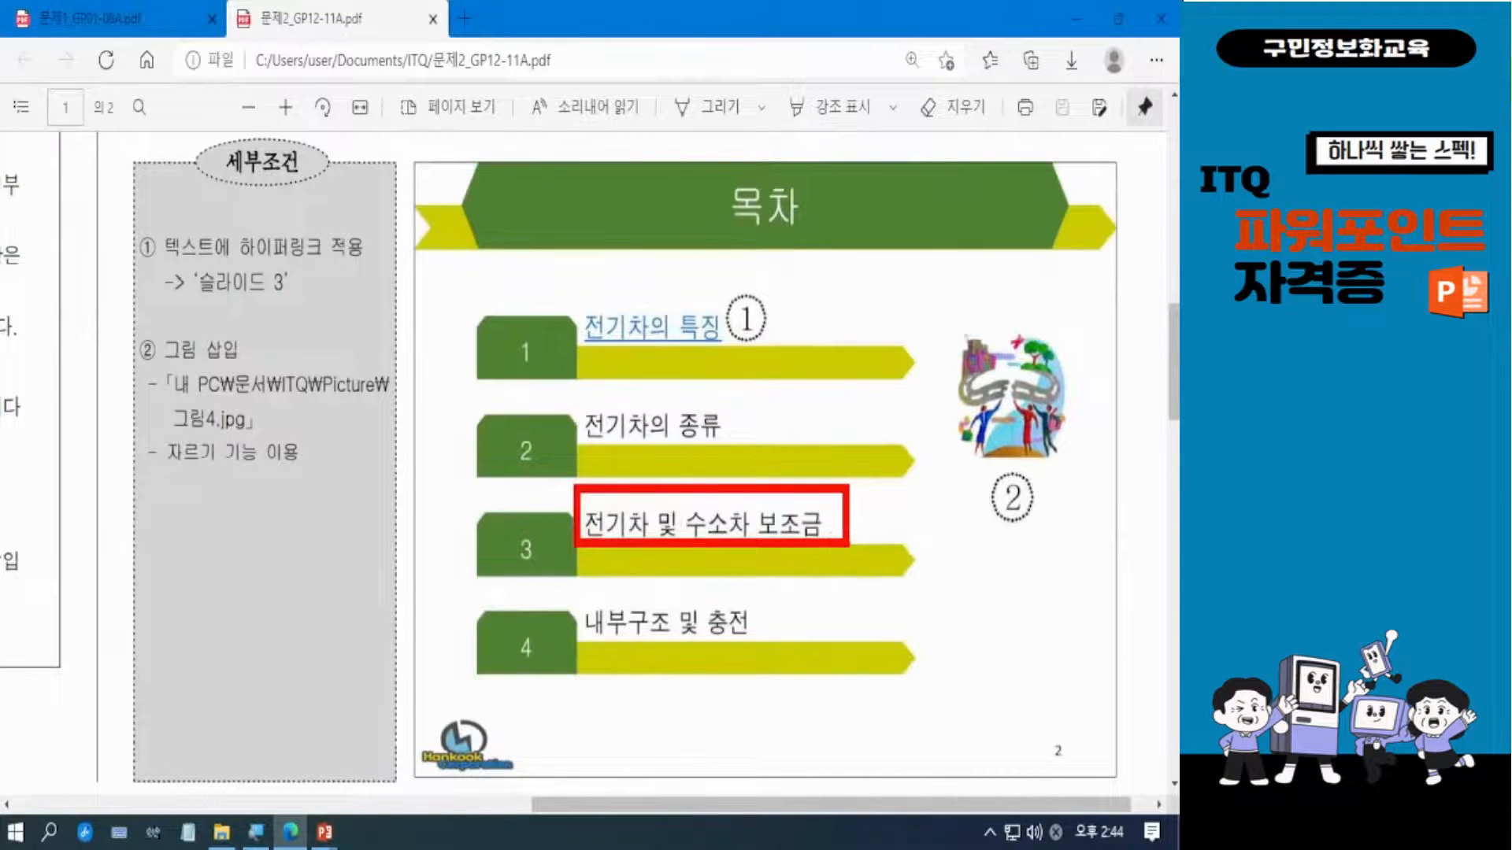
{"action": "key", "text": "Escape"}
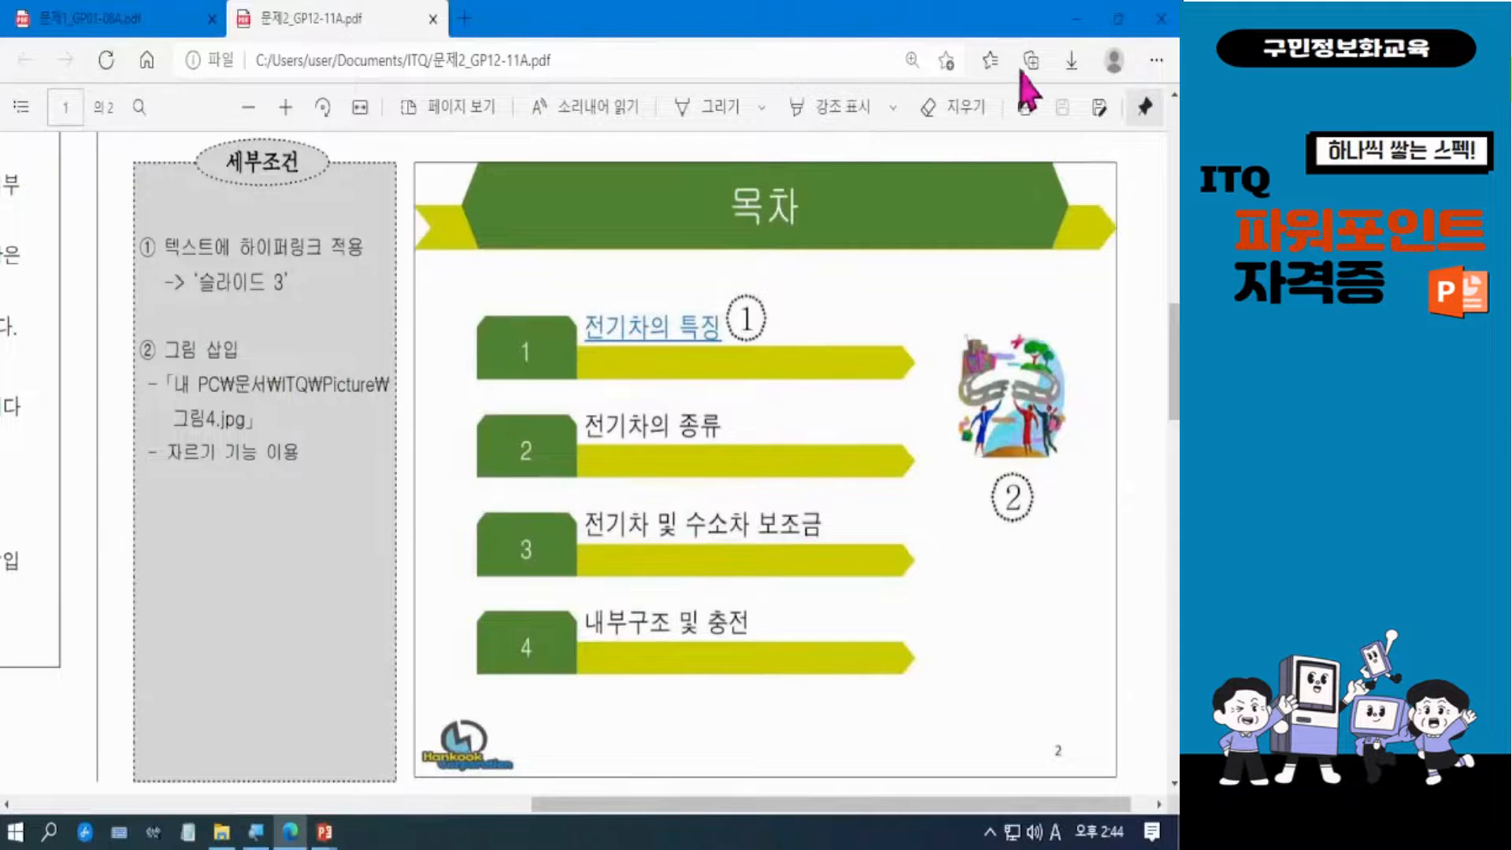
{"action": "left_click", "coordinate": [1075, 22]}
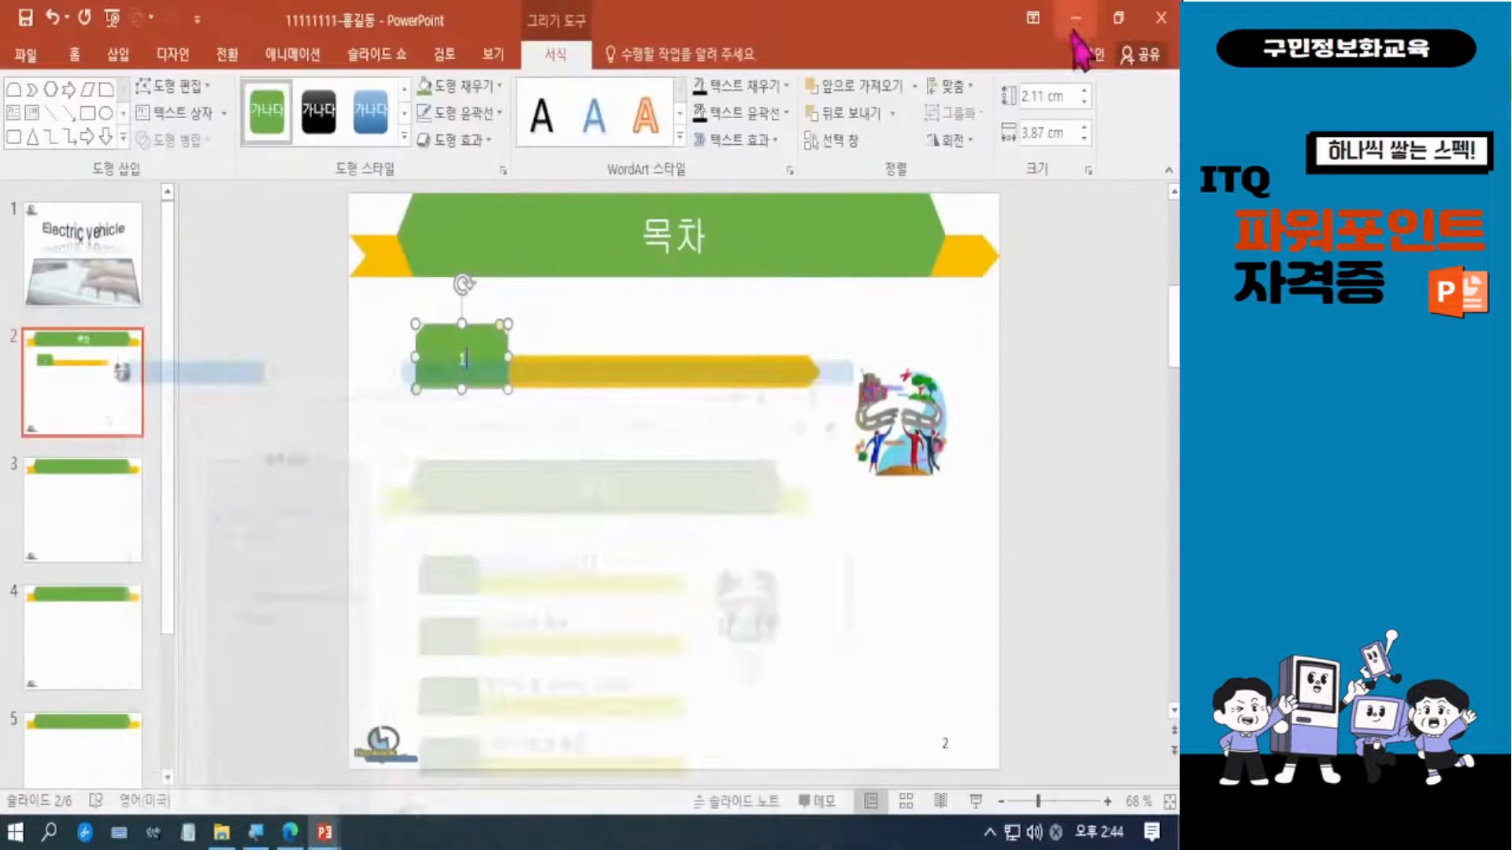
{"action": "left_click", "coordinate": [541, 446]}
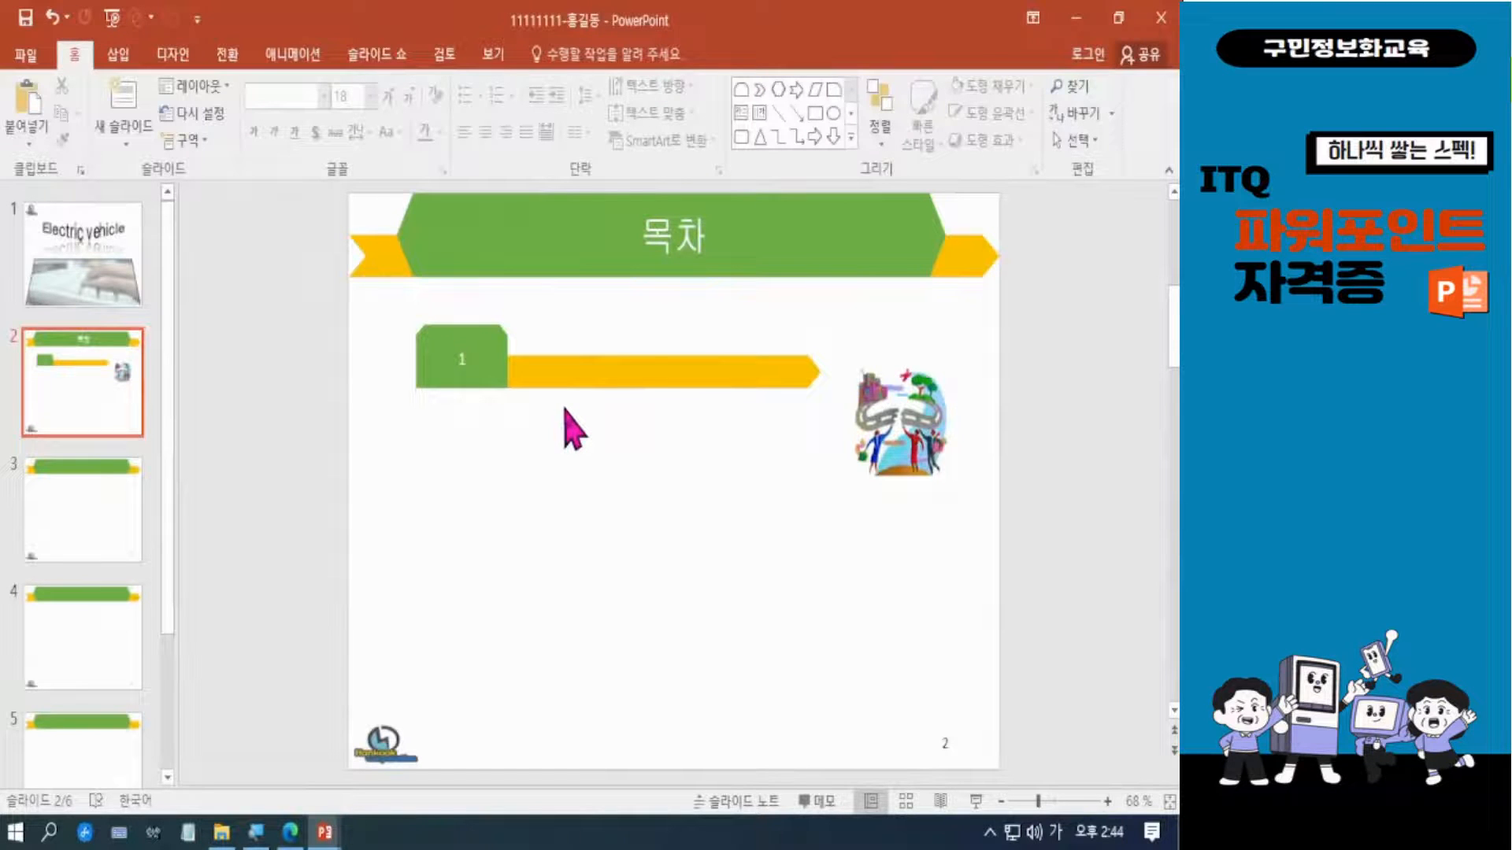
{"action": "left_click", "coordinate": [566, 368]}
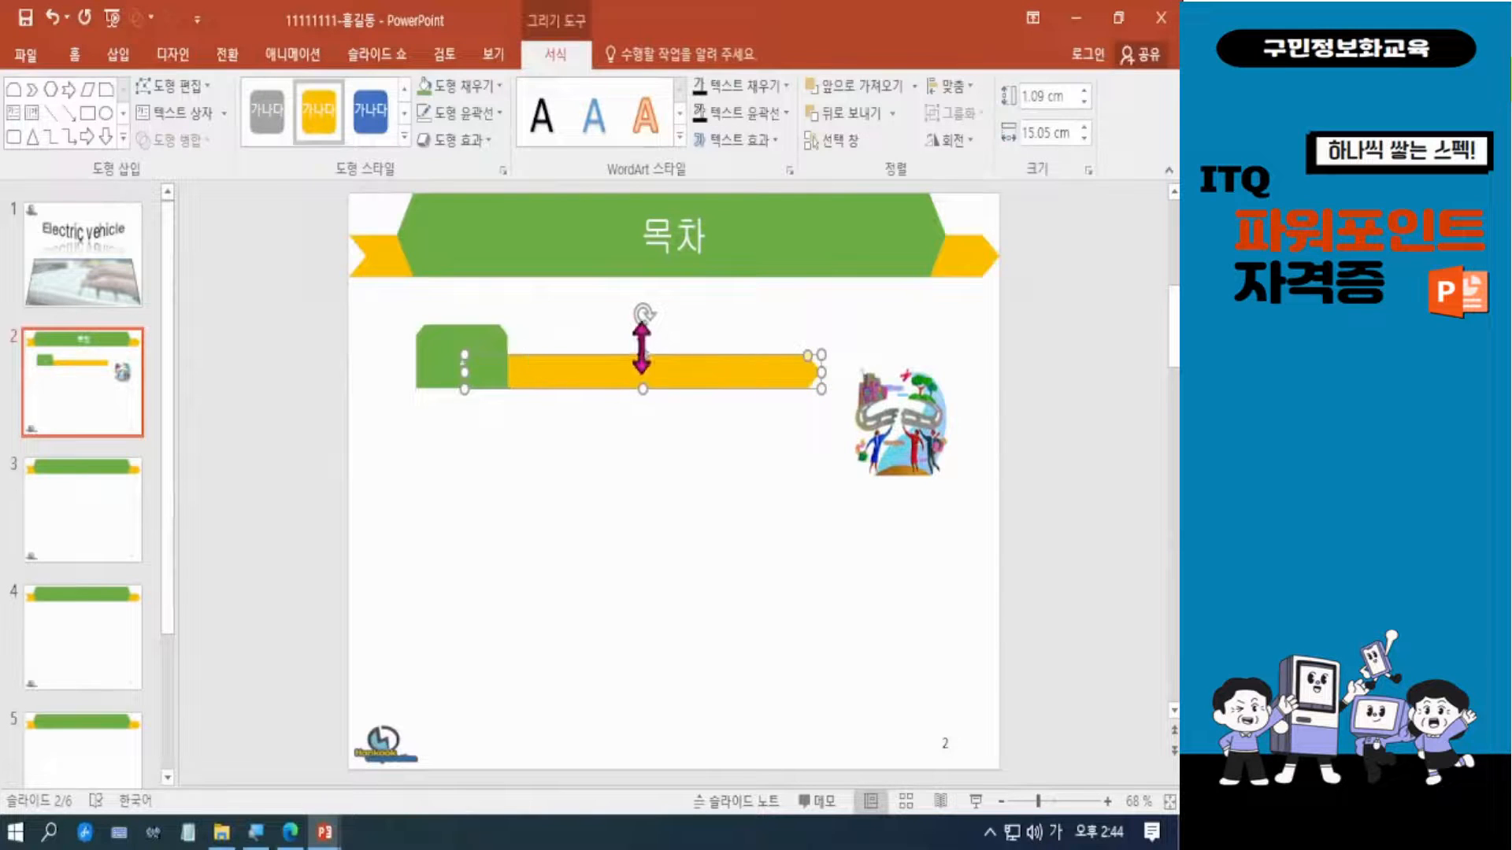
{"action": "left_click", "coordinate": [1085, 92]}
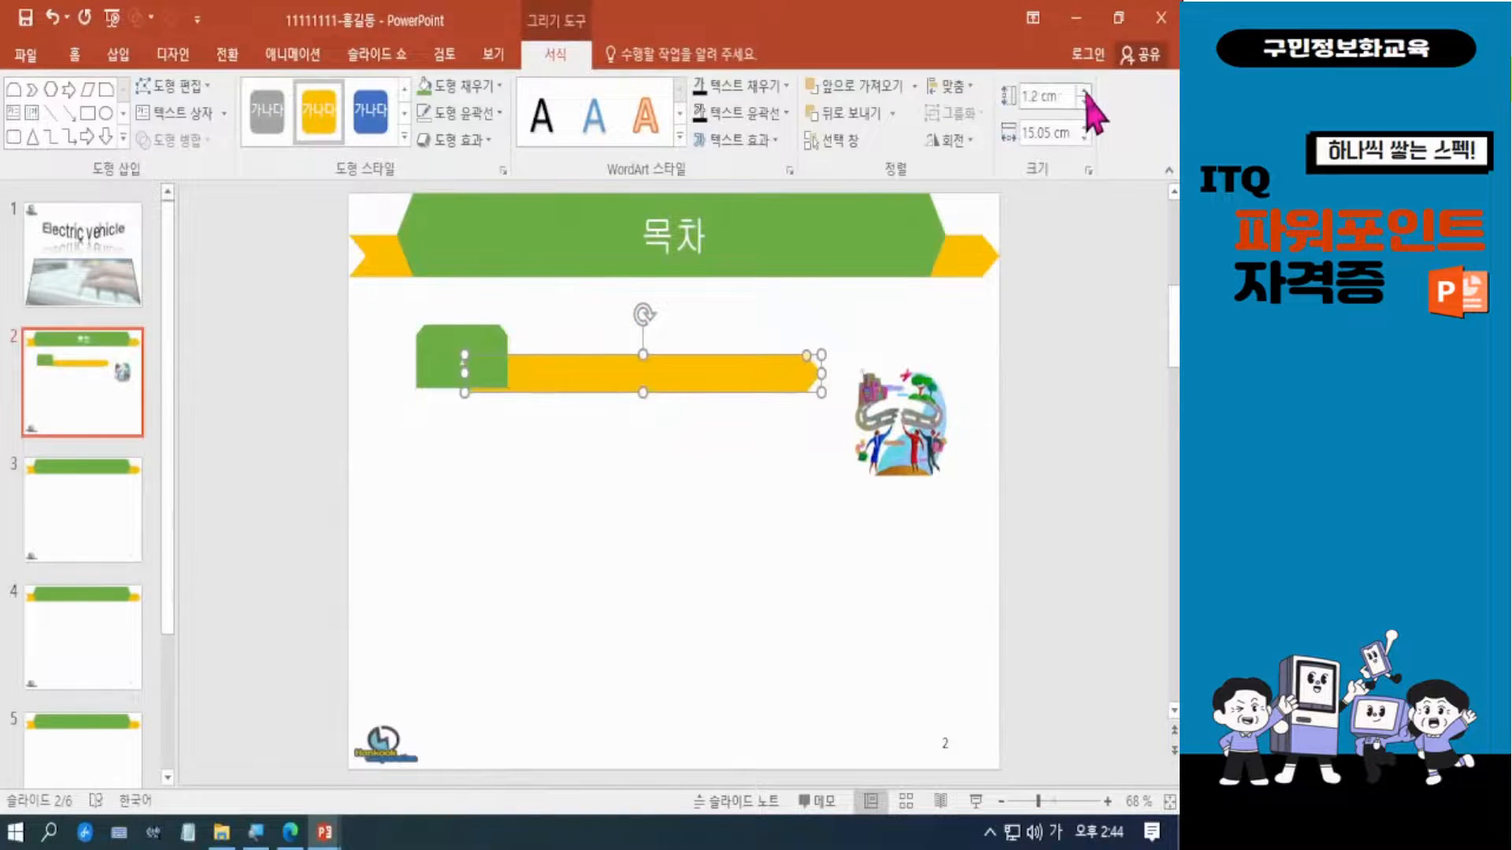
{"action": "left_click", "coordinate": [1084, 100]}
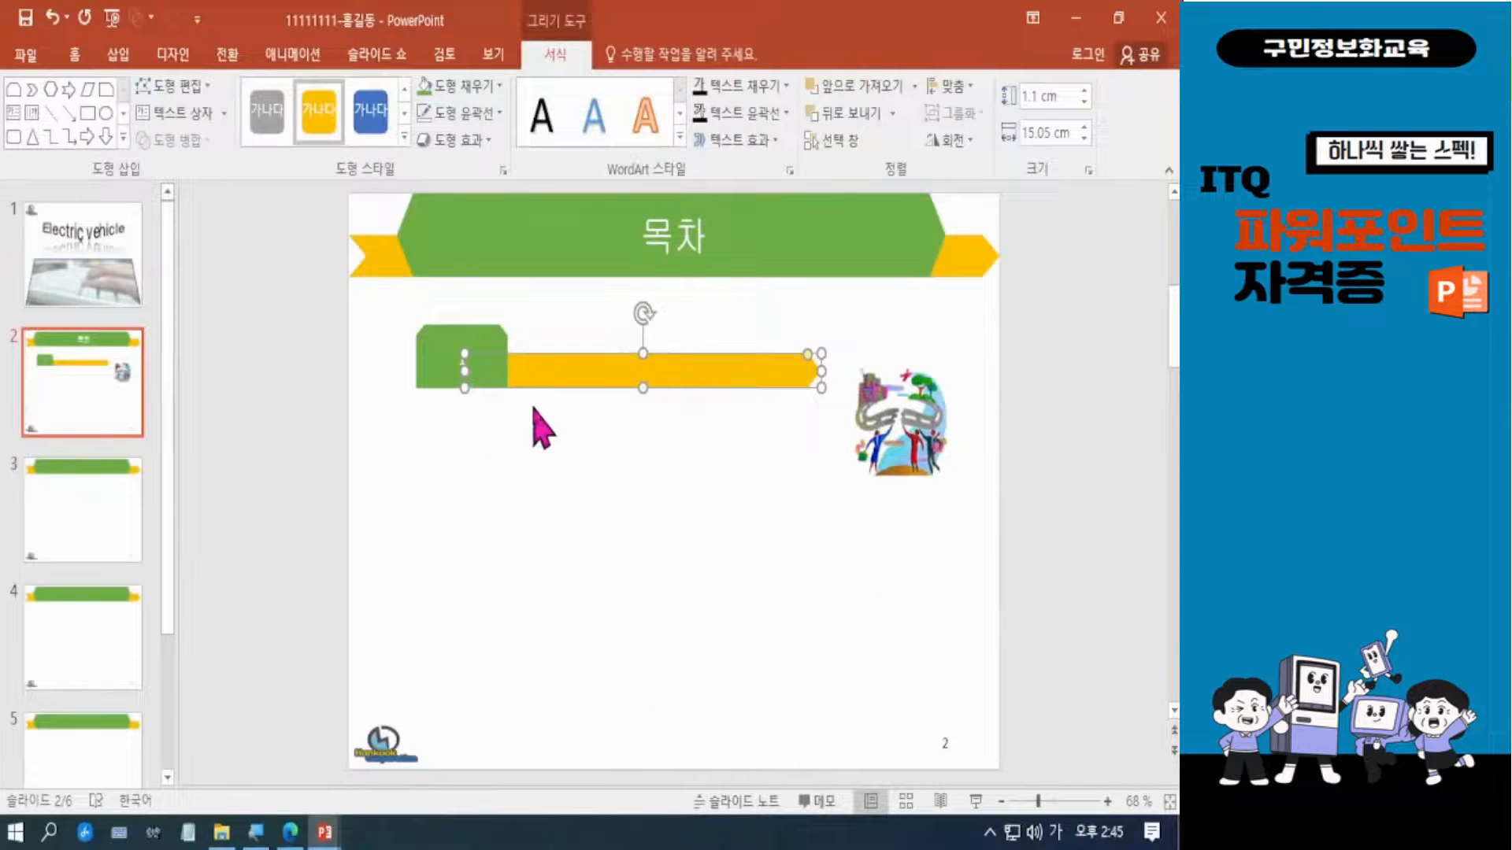
{"action": "left_click", "coordinate": [729, 463]}
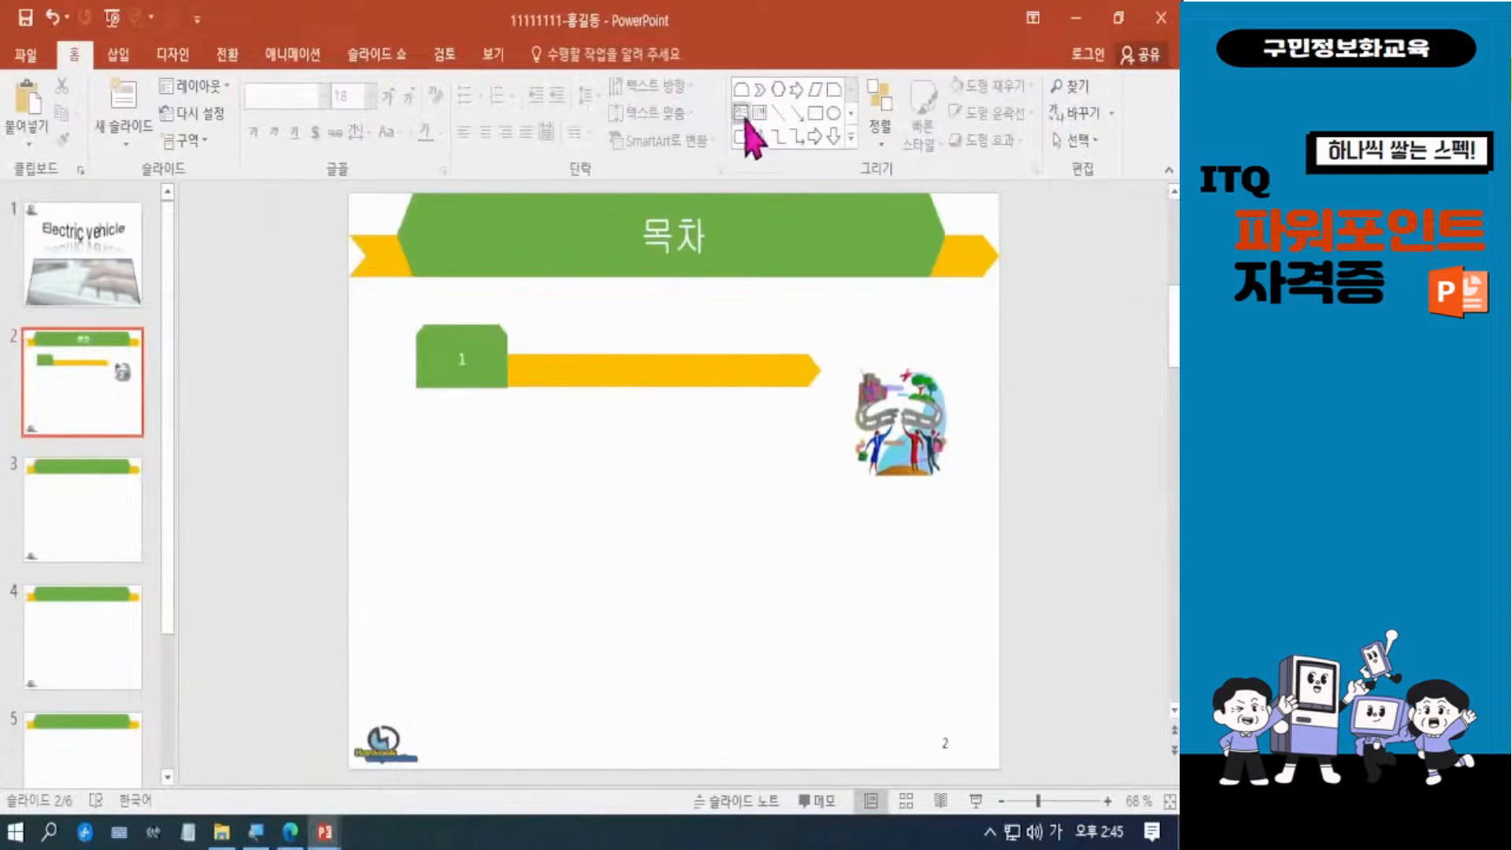
Draw a text box just above the yellow bar beside the number shape and enter 전기차의 특징.
{"action": "left_click", "coordinate": [743, 115]}
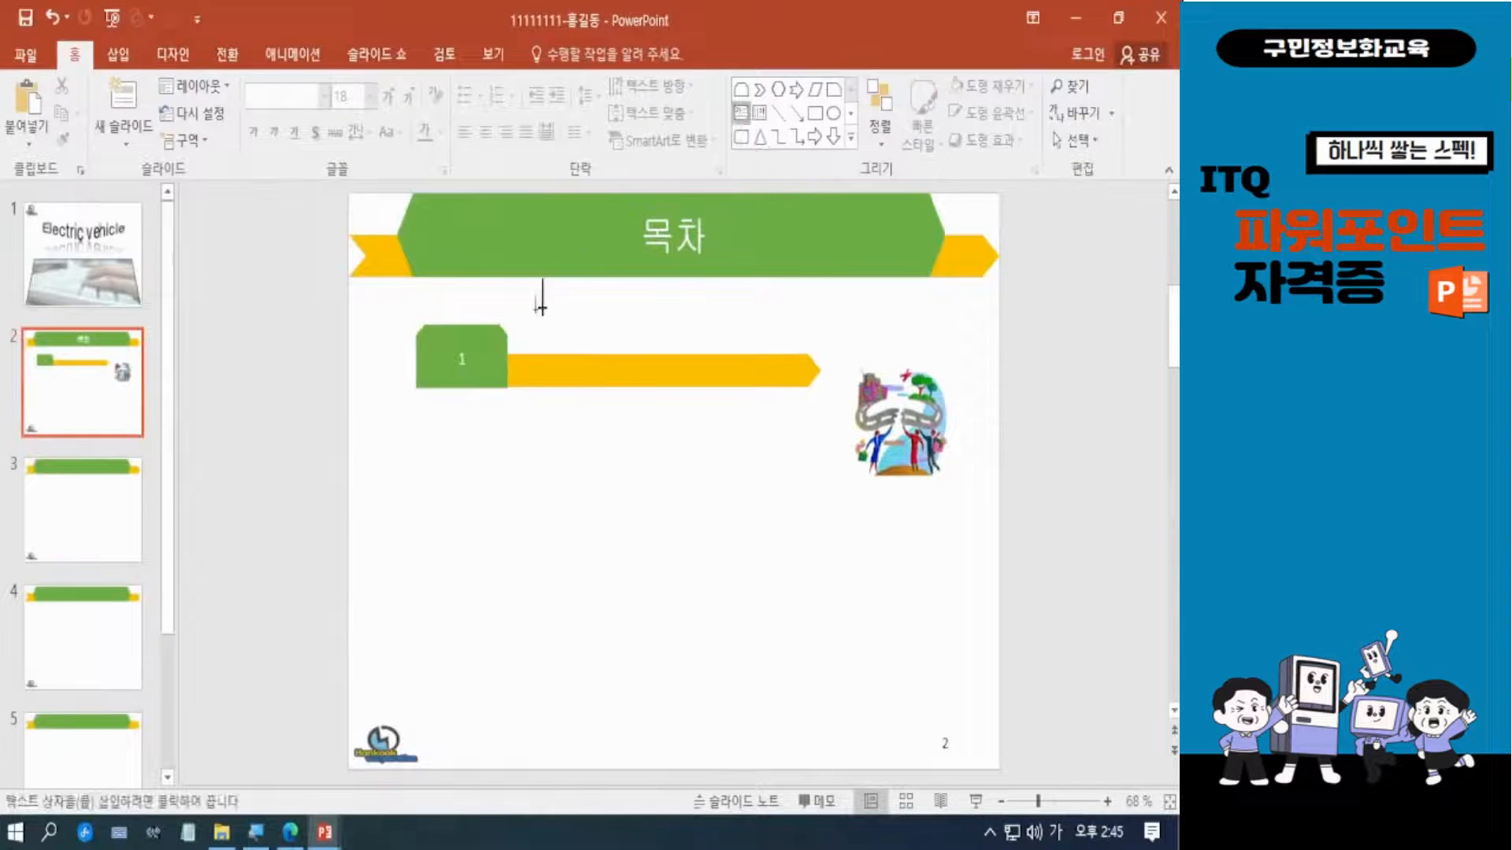
{"action": "left_click_drag", "start_coordinate": [517, 313], "coordinate": [786, 357]}
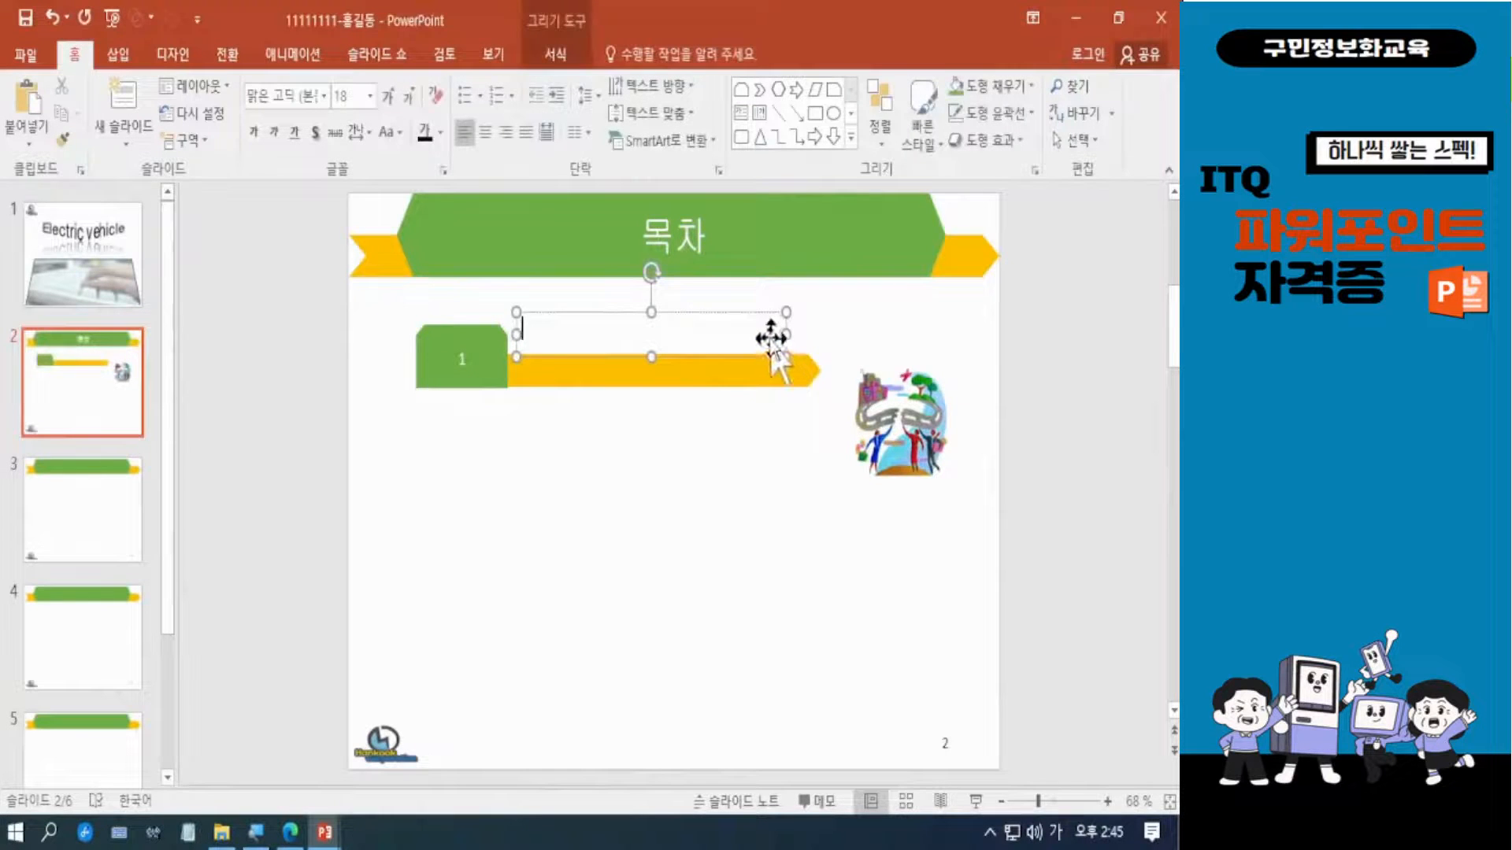
{"action": "type", "text": "전기"}
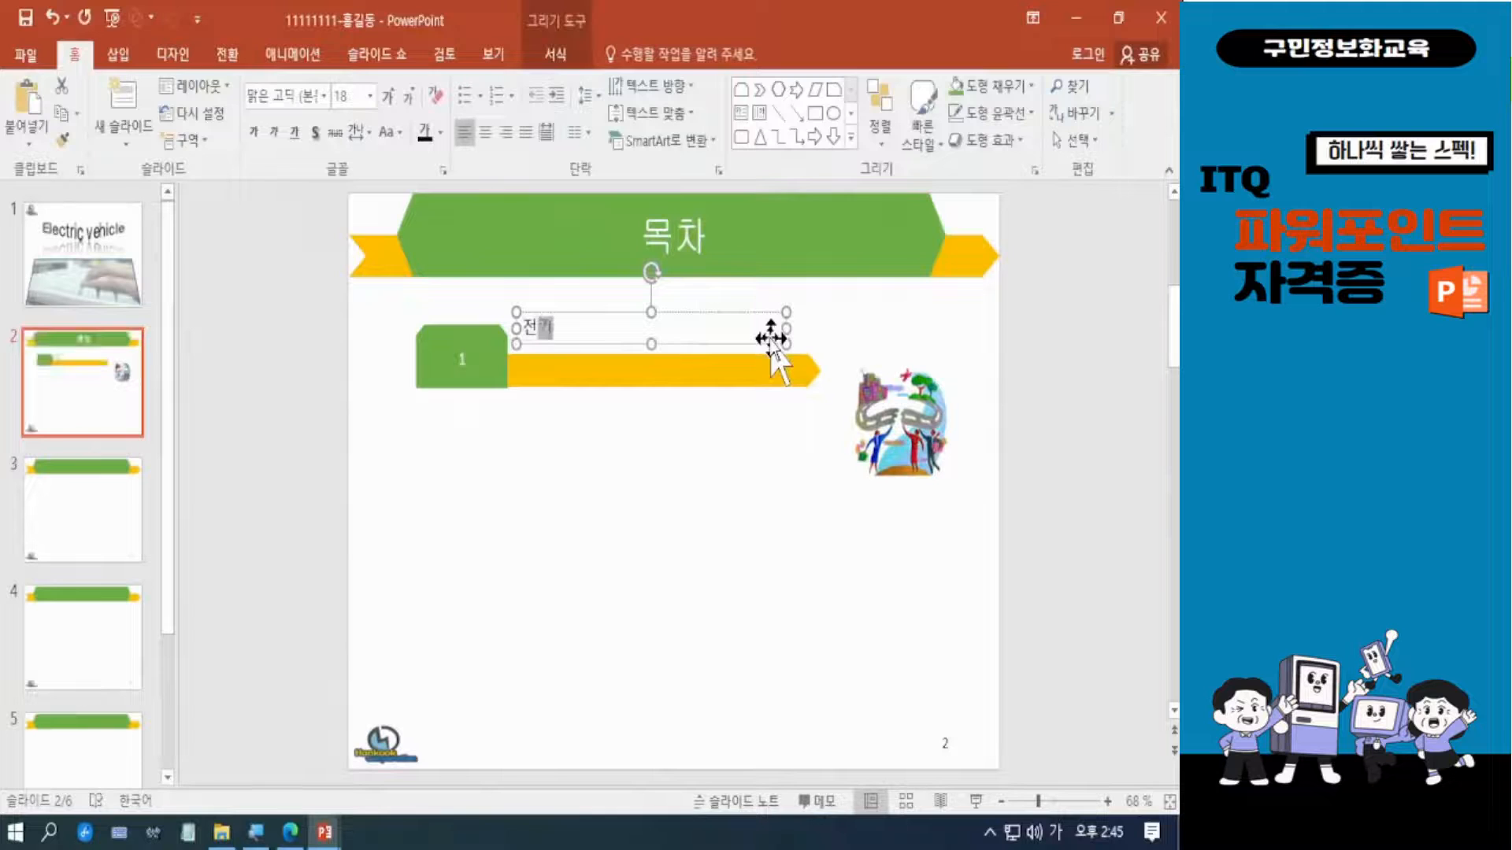
{"action": "type", "text": "차의 특징"}
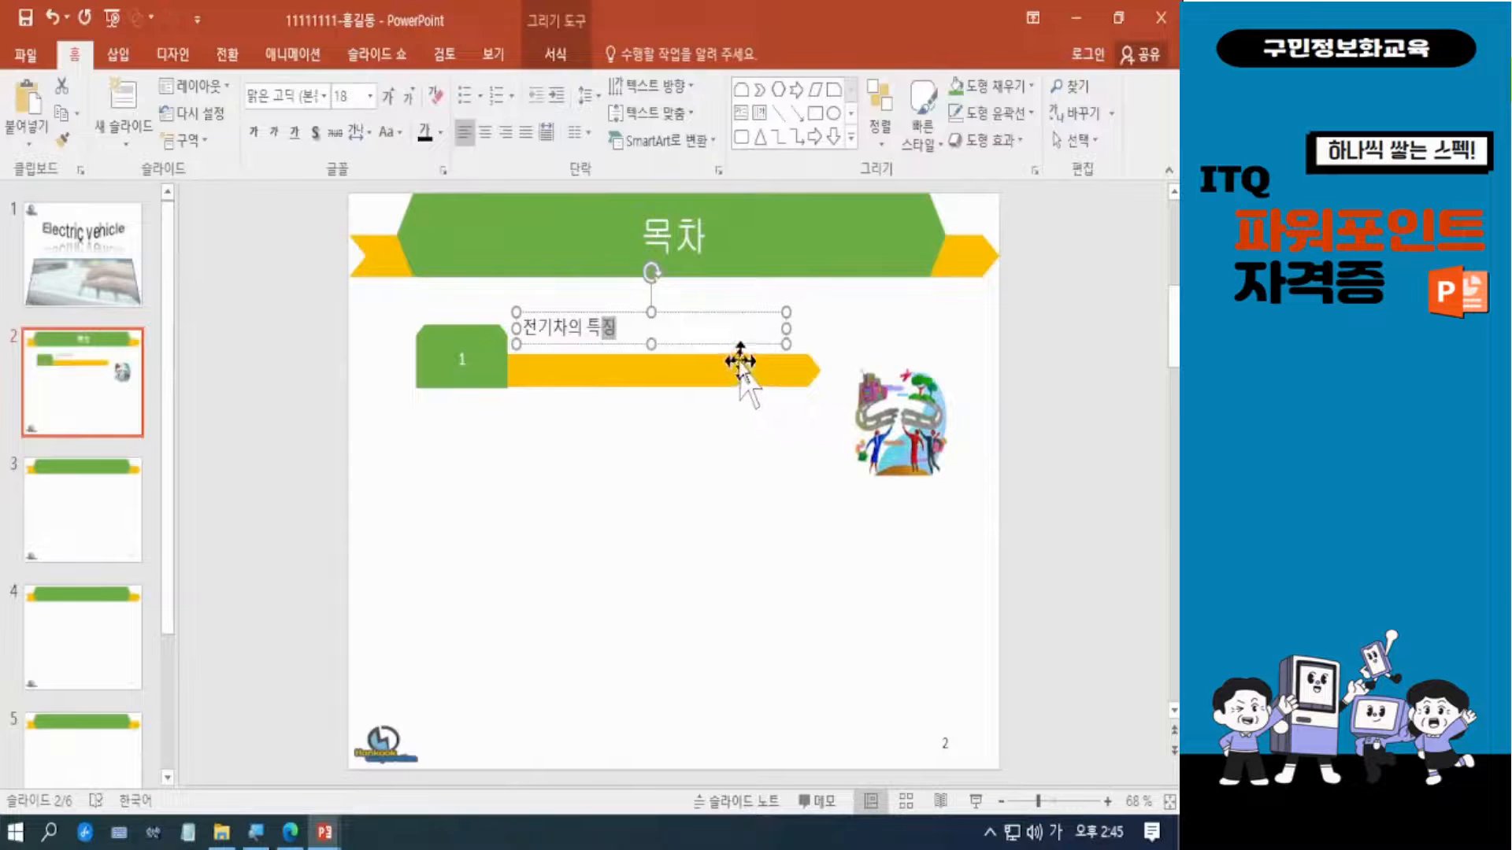
Nudge the 전기차의 특징 text box down and slightly left so it sits against the bar and the number shape.
{"action": "key", "text": "Down"}
{"action": "key", "text": "Down"}
{"action": "key", "text": "Down"}
{"action": "key", "text": "Down"}
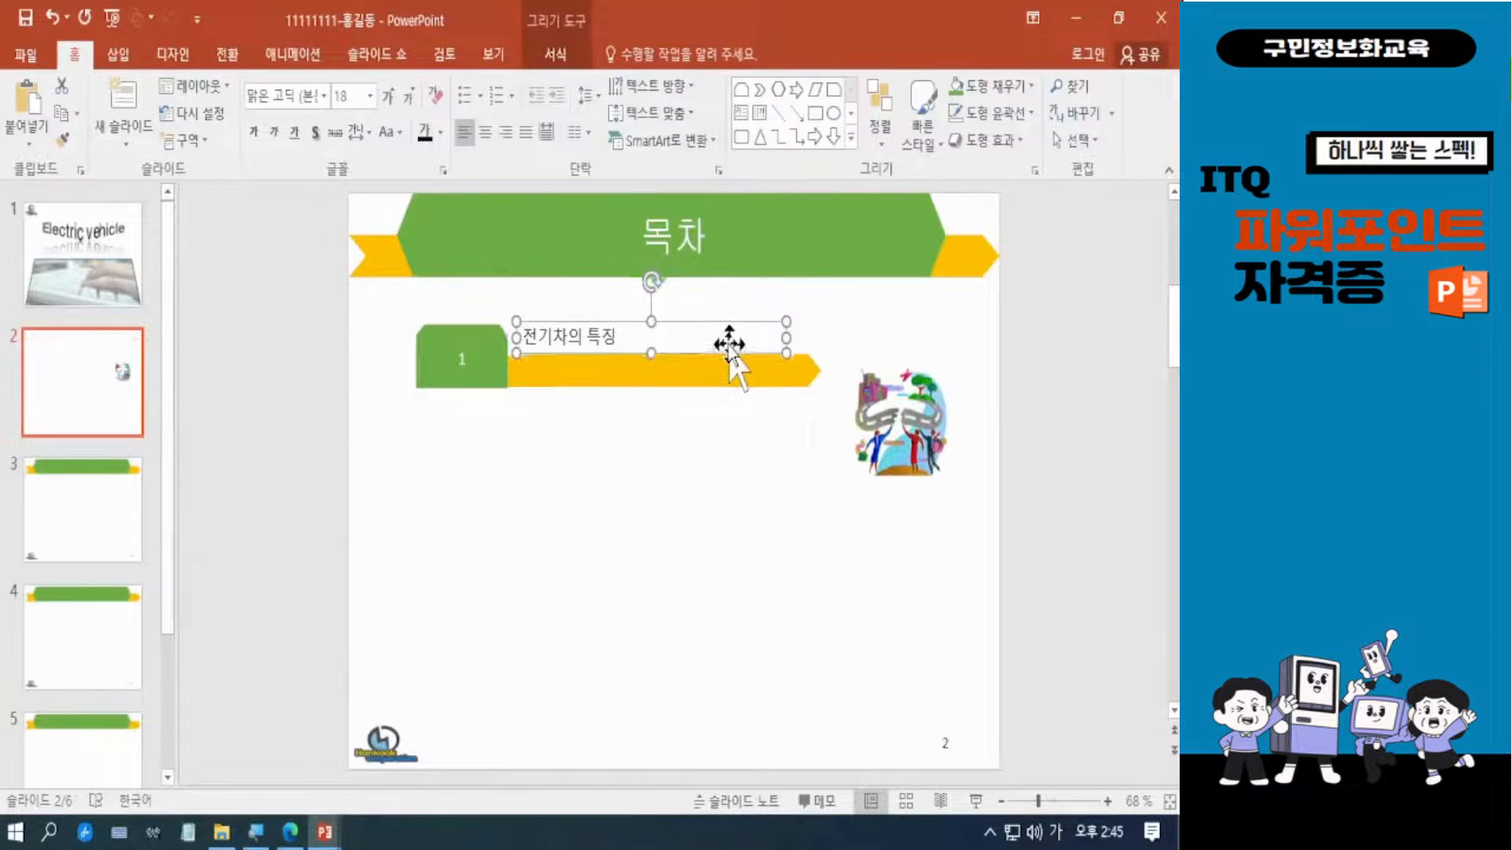
{"action": "key", "text": "Up"}
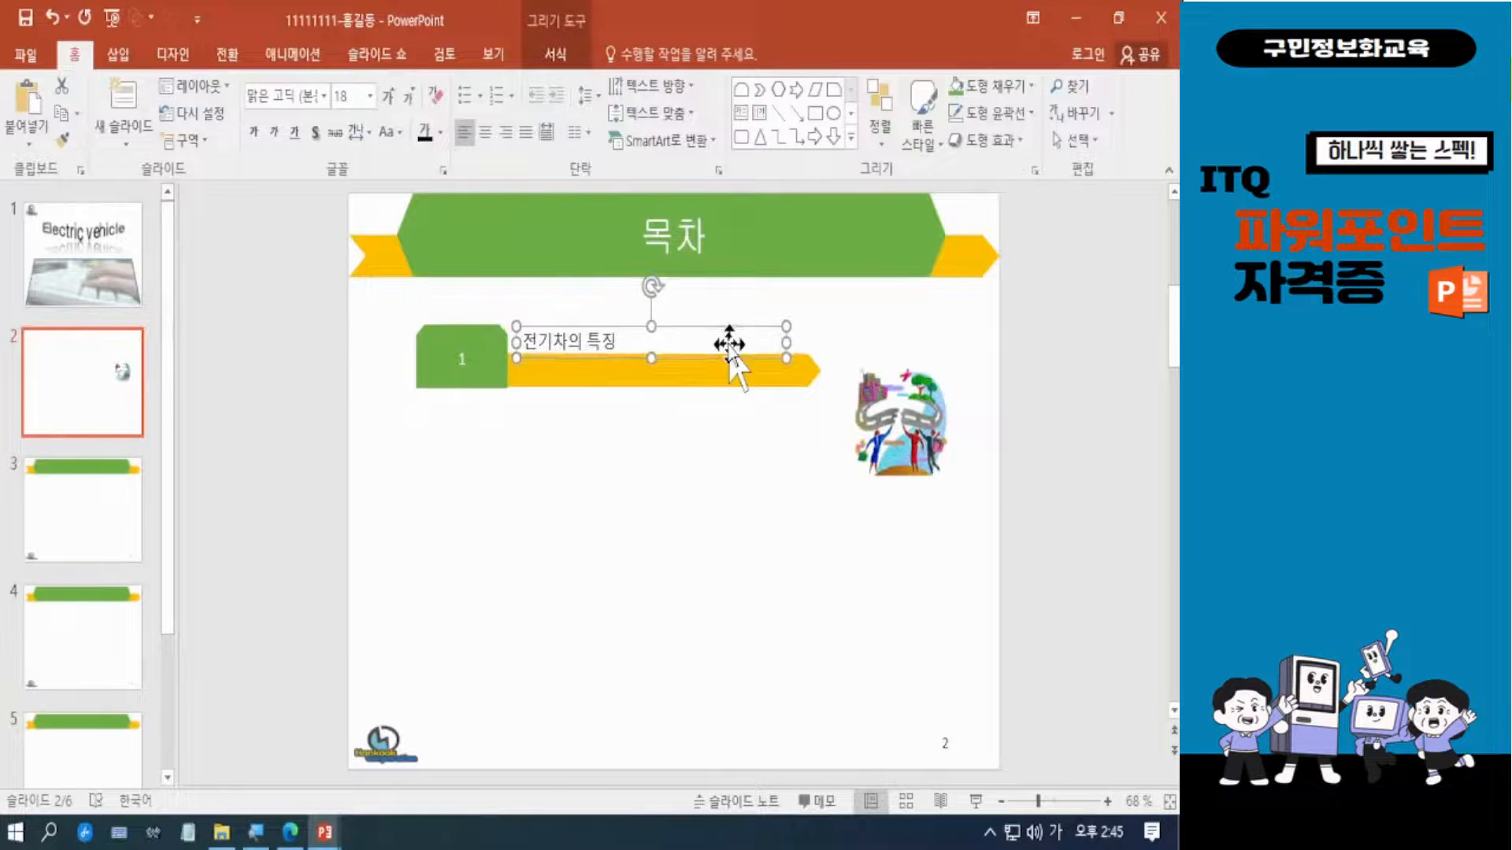
{"action": "key", "text": "Left"}
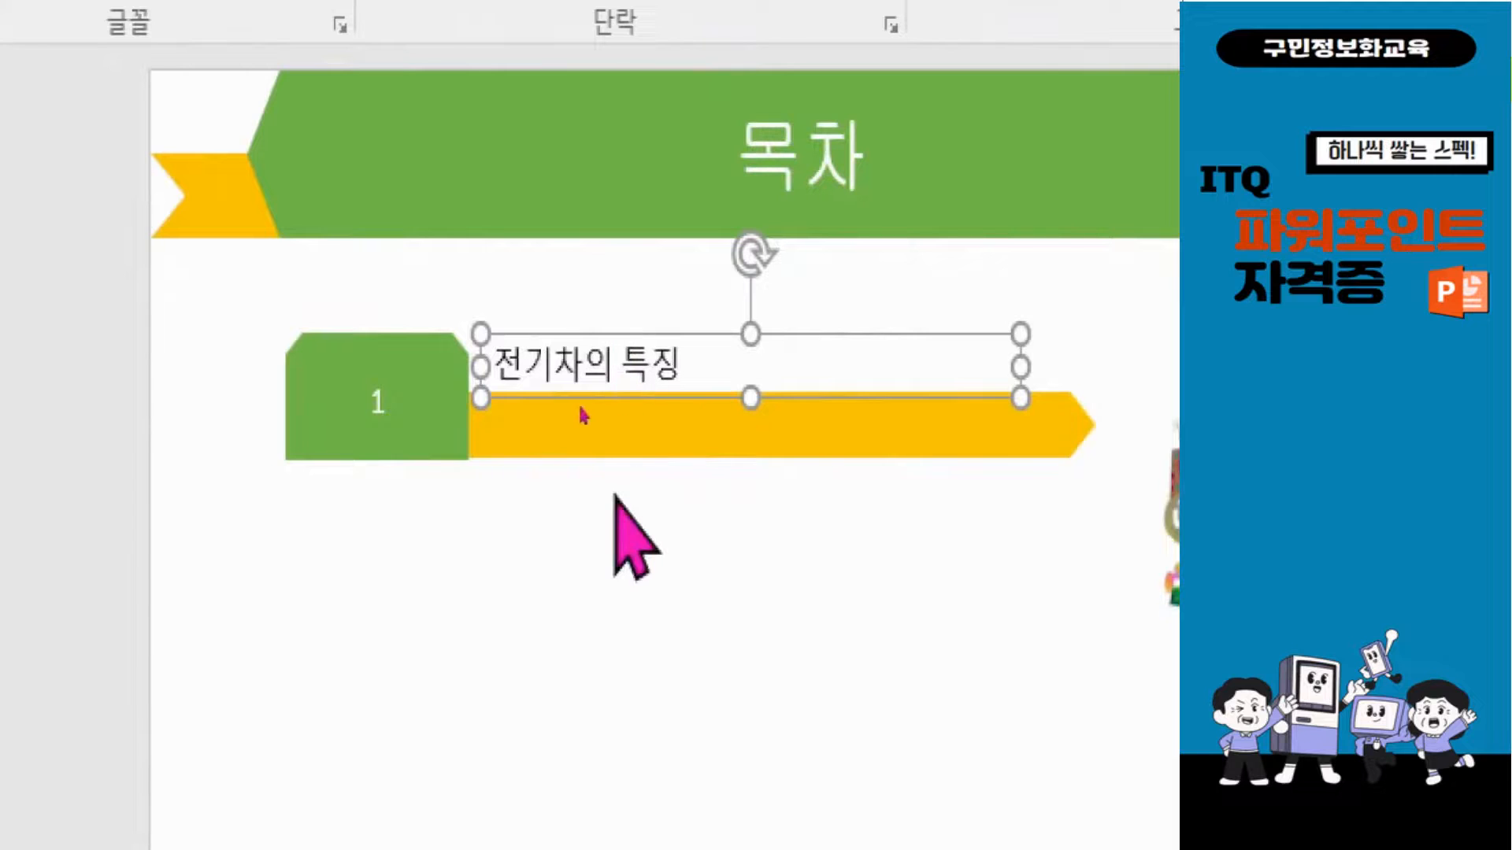
{"action": "key", "text": "Left"}
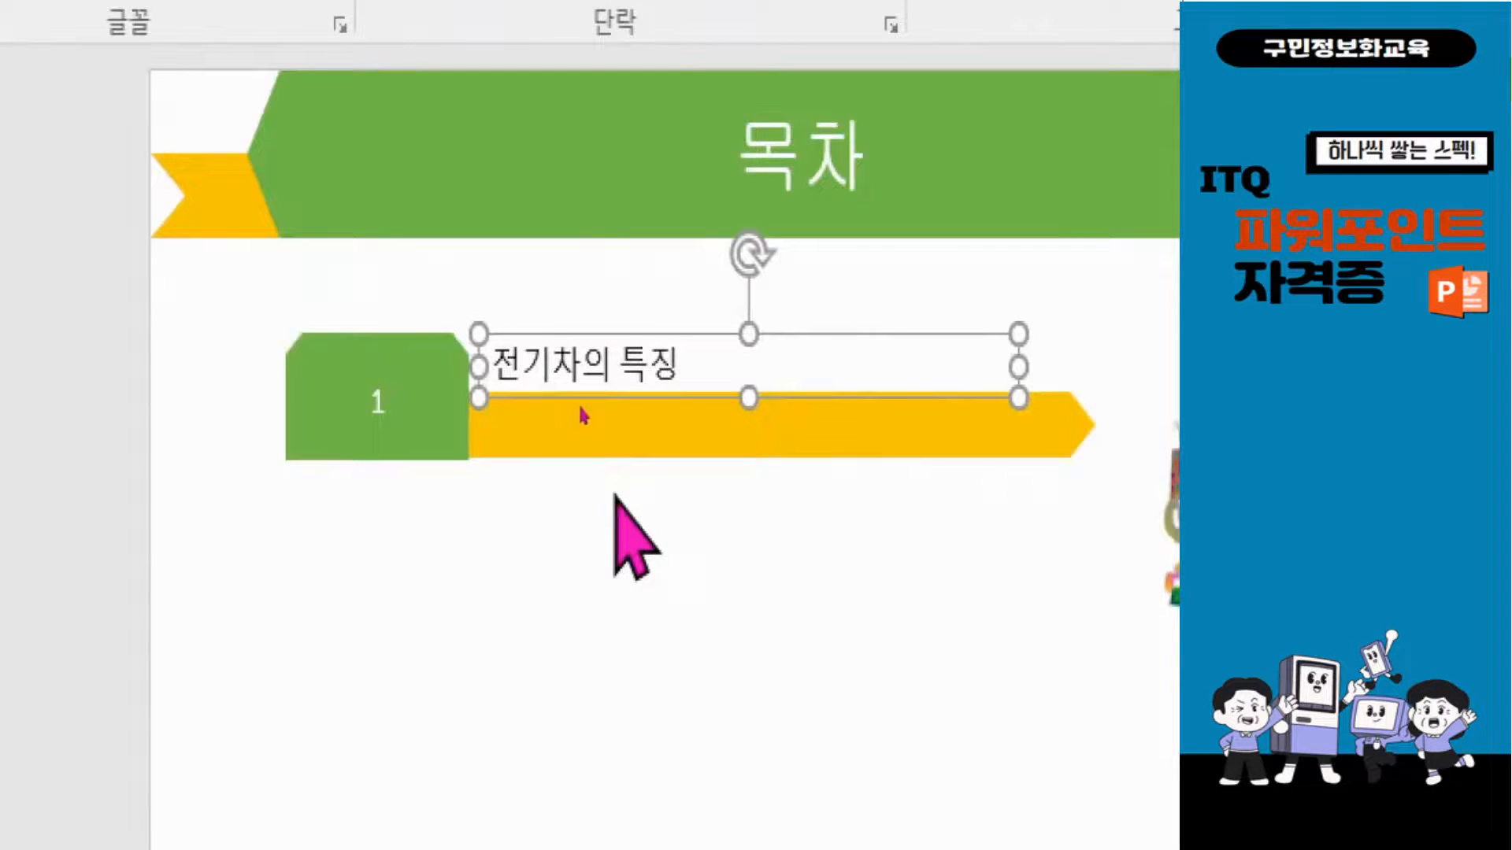
{"action": "key", "text": "Down"}
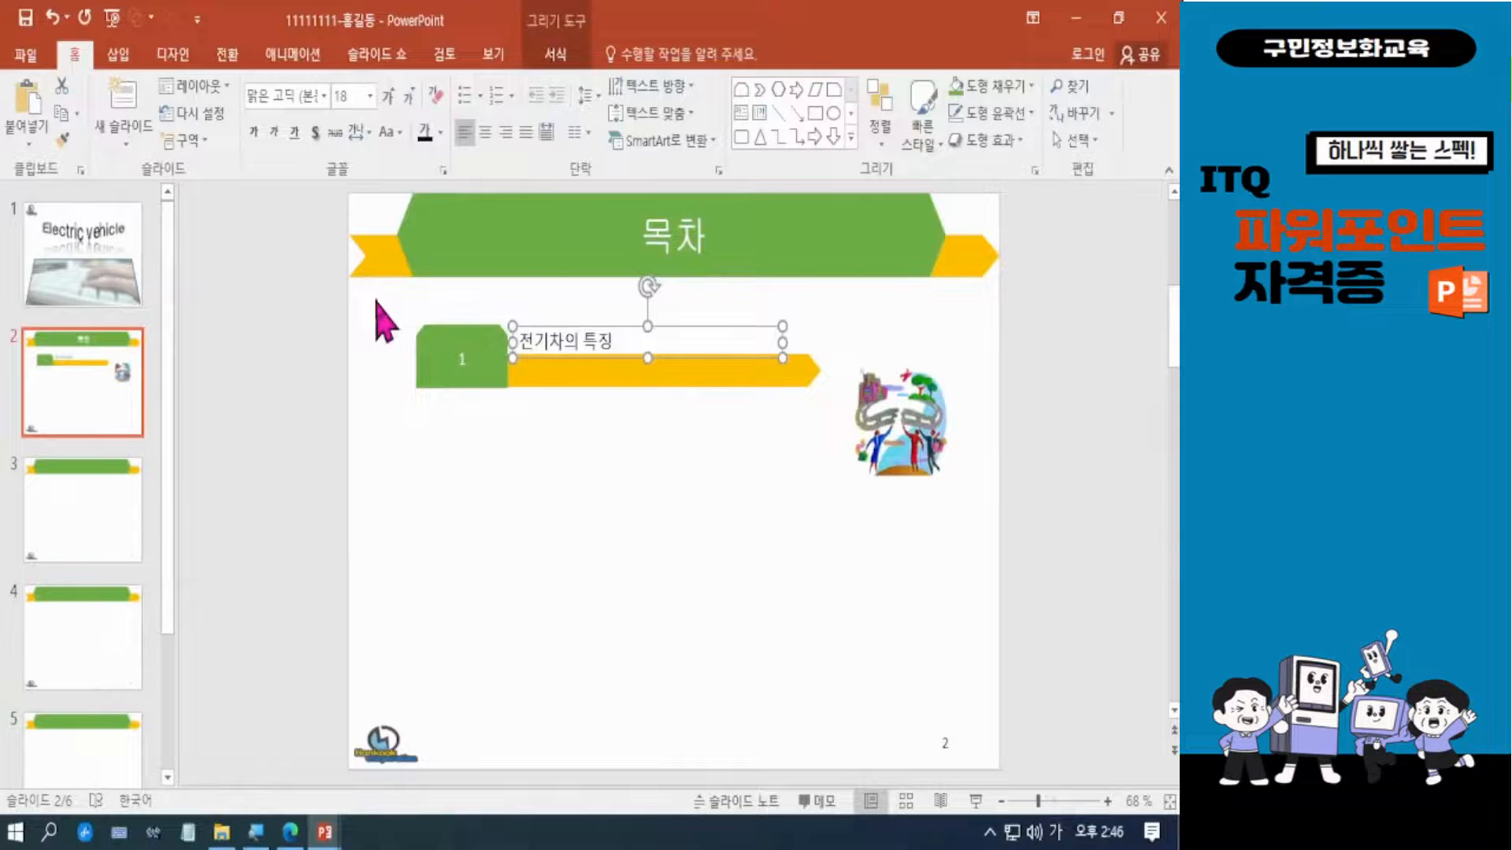
Set the font of the number shape, bar and text box together to 돋움 at size 24.
{"action": "mouse_move", "coordinate": [375, 291]}
{"action": "left_mouse_down"}
{"action": "mouse_move", "coordinate": [463, 380]}
{"action": "mouse_move", "coordinate": [803, 441]}
{"action": "mouse_move", "coordinate": [873, 480]}
{"action": "mouse_move", "coordinate": [820, 483]}
{"action": "left_mouse_up"}
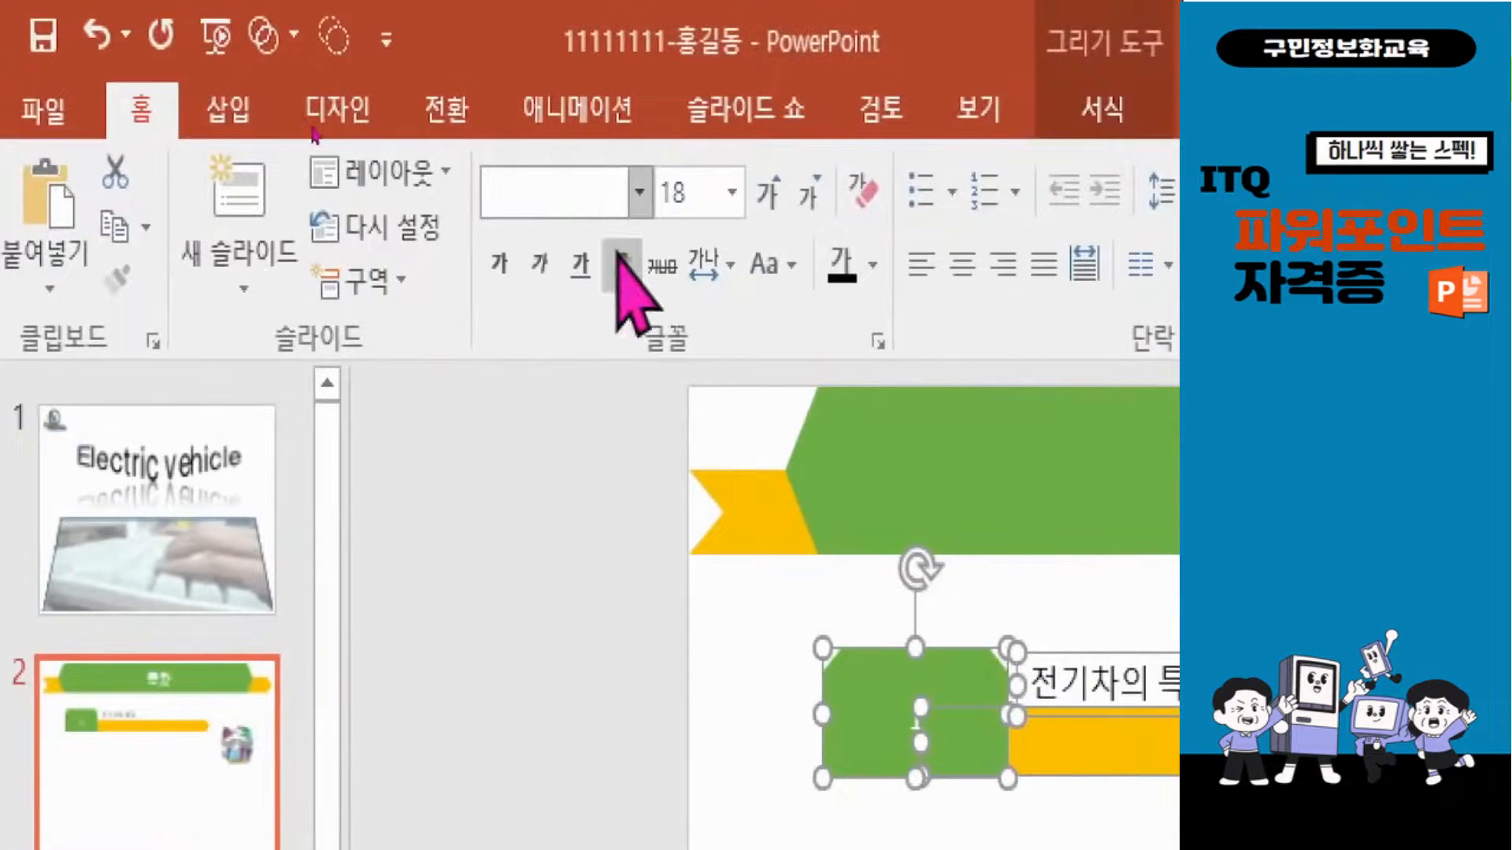
{"action": "type", "text": "돋움"}
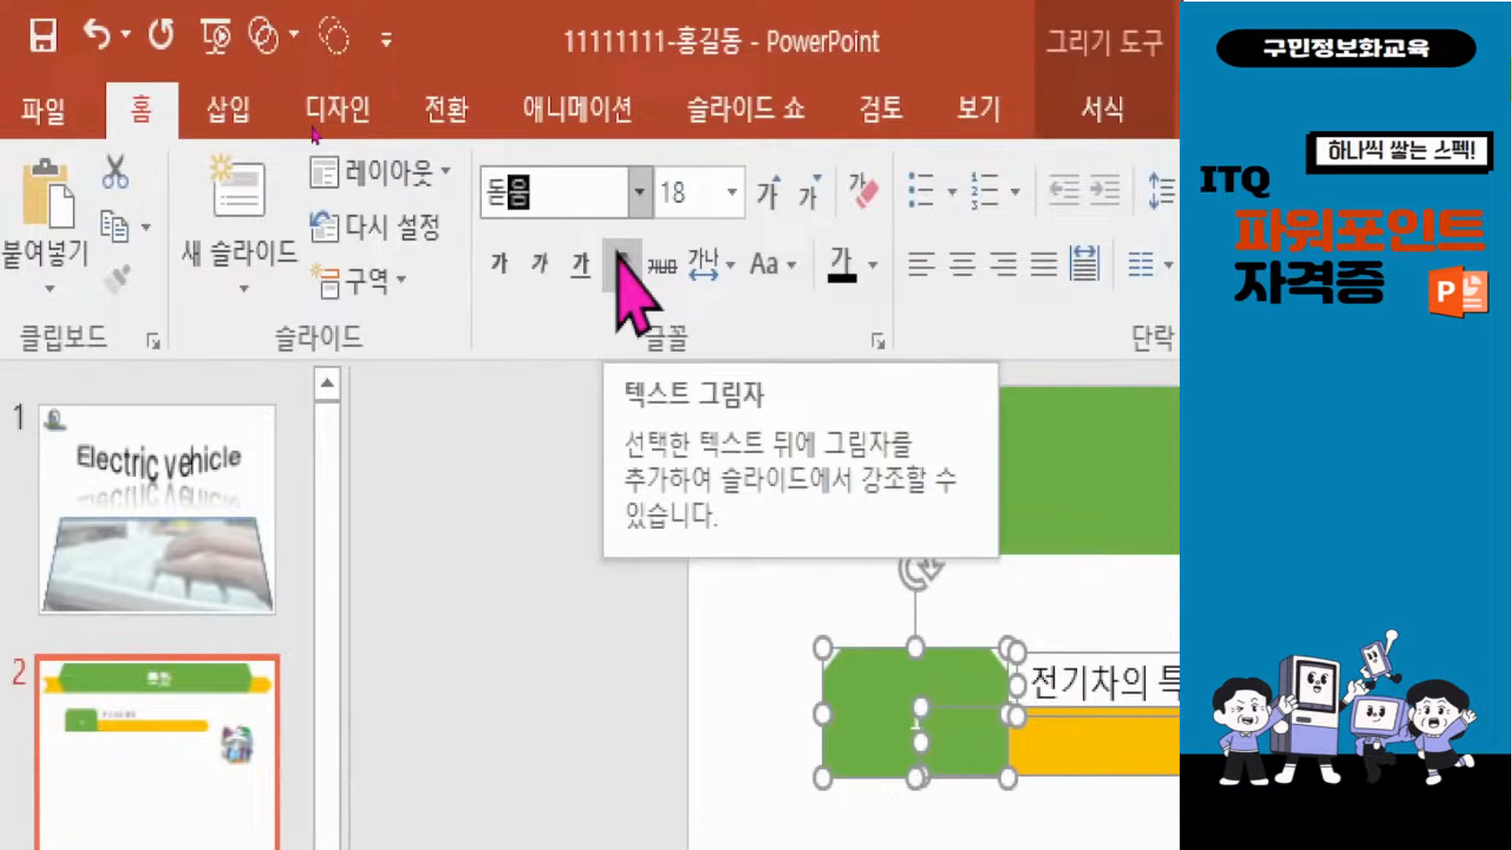
{"action": "left_click", "coordinate": [620, 261]}
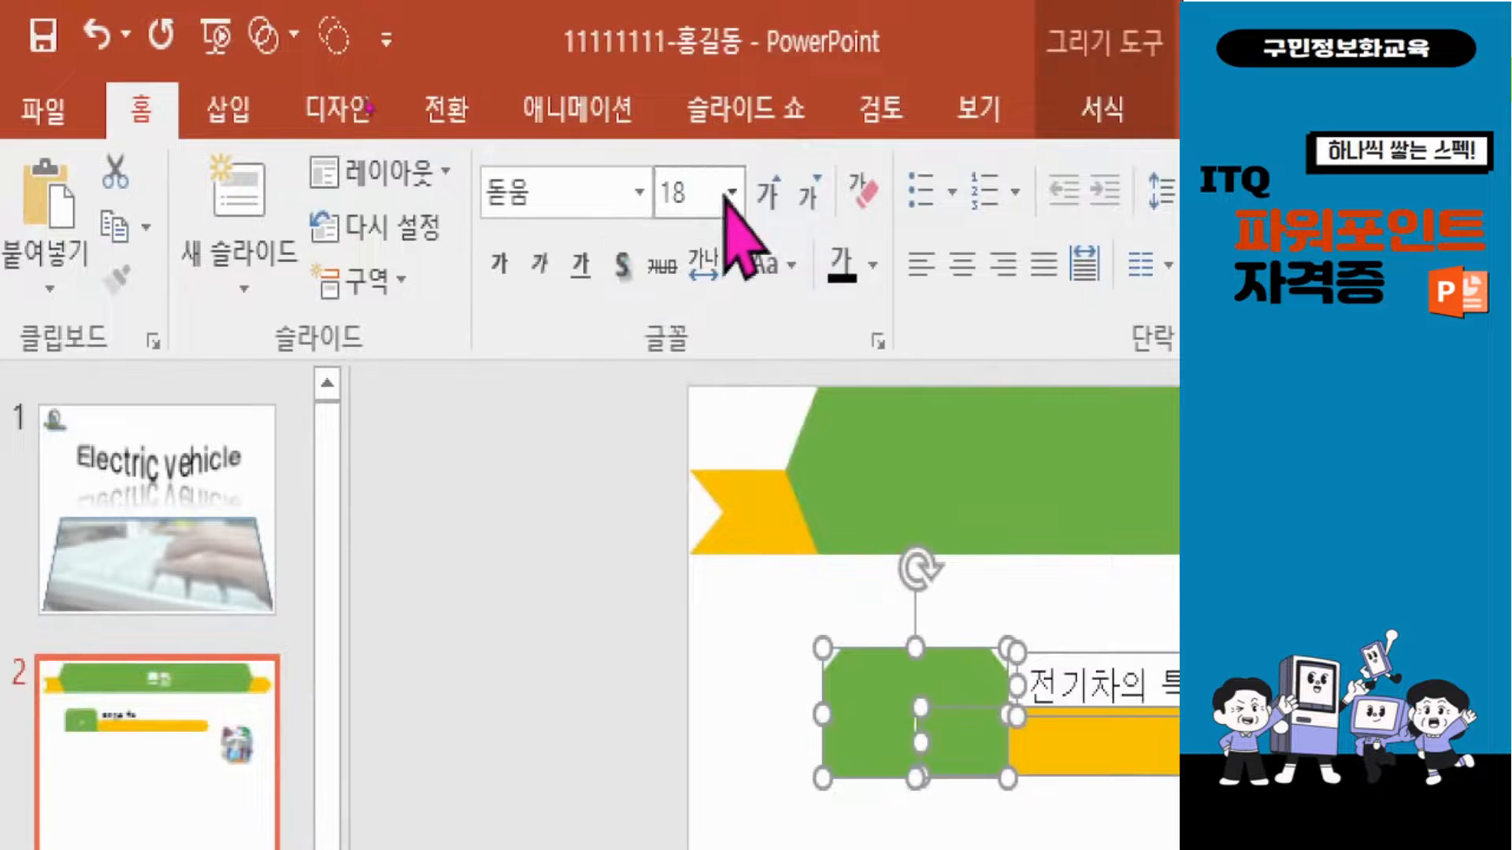
{"action": "left_click", "coordinate": [689, 189]}
{"action": "type", "text": "24"}
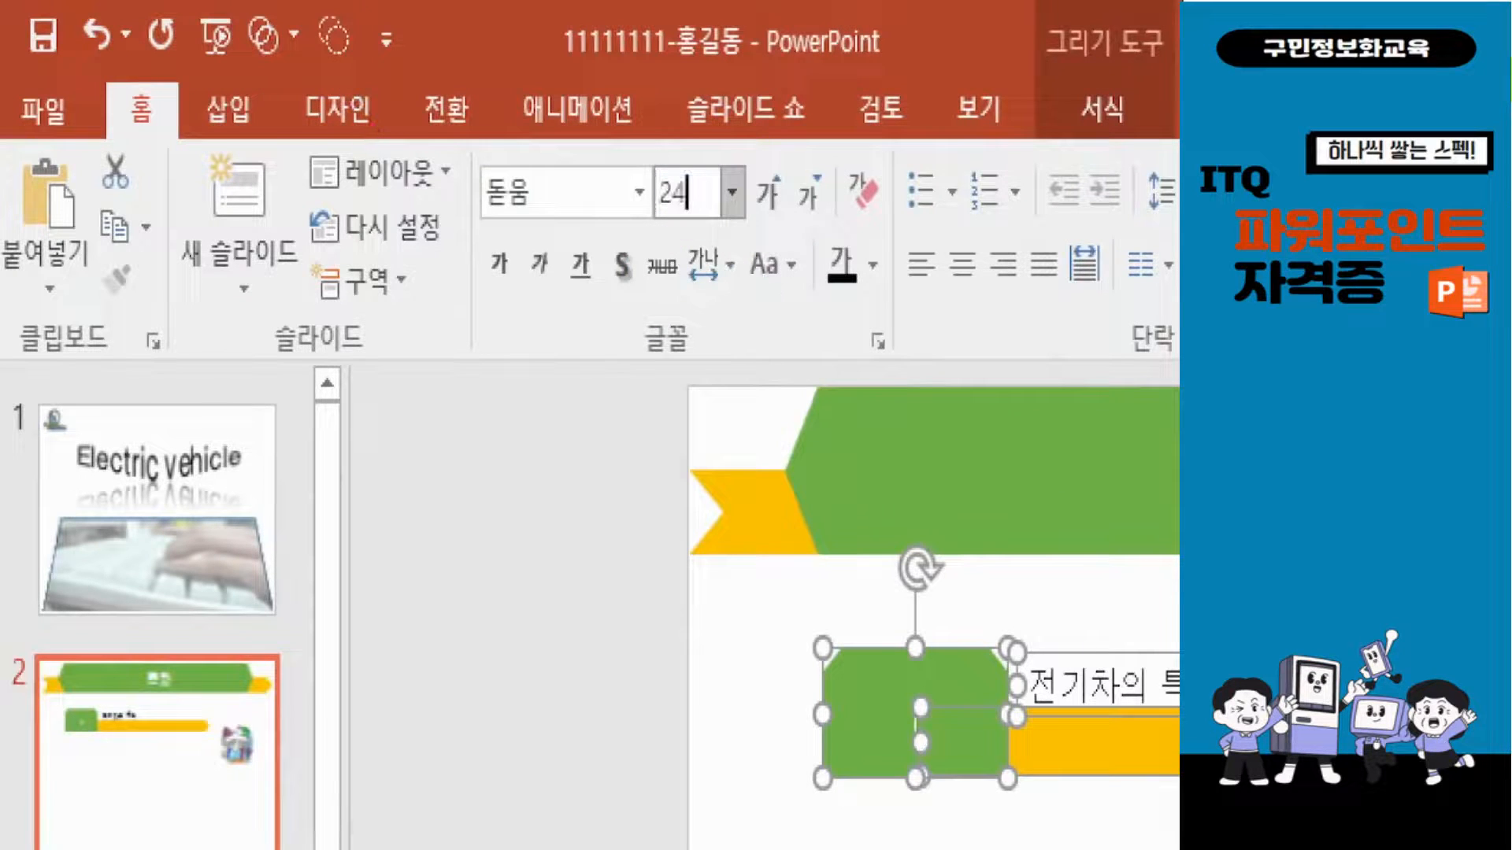
{"action": "key", "text": "Return"}
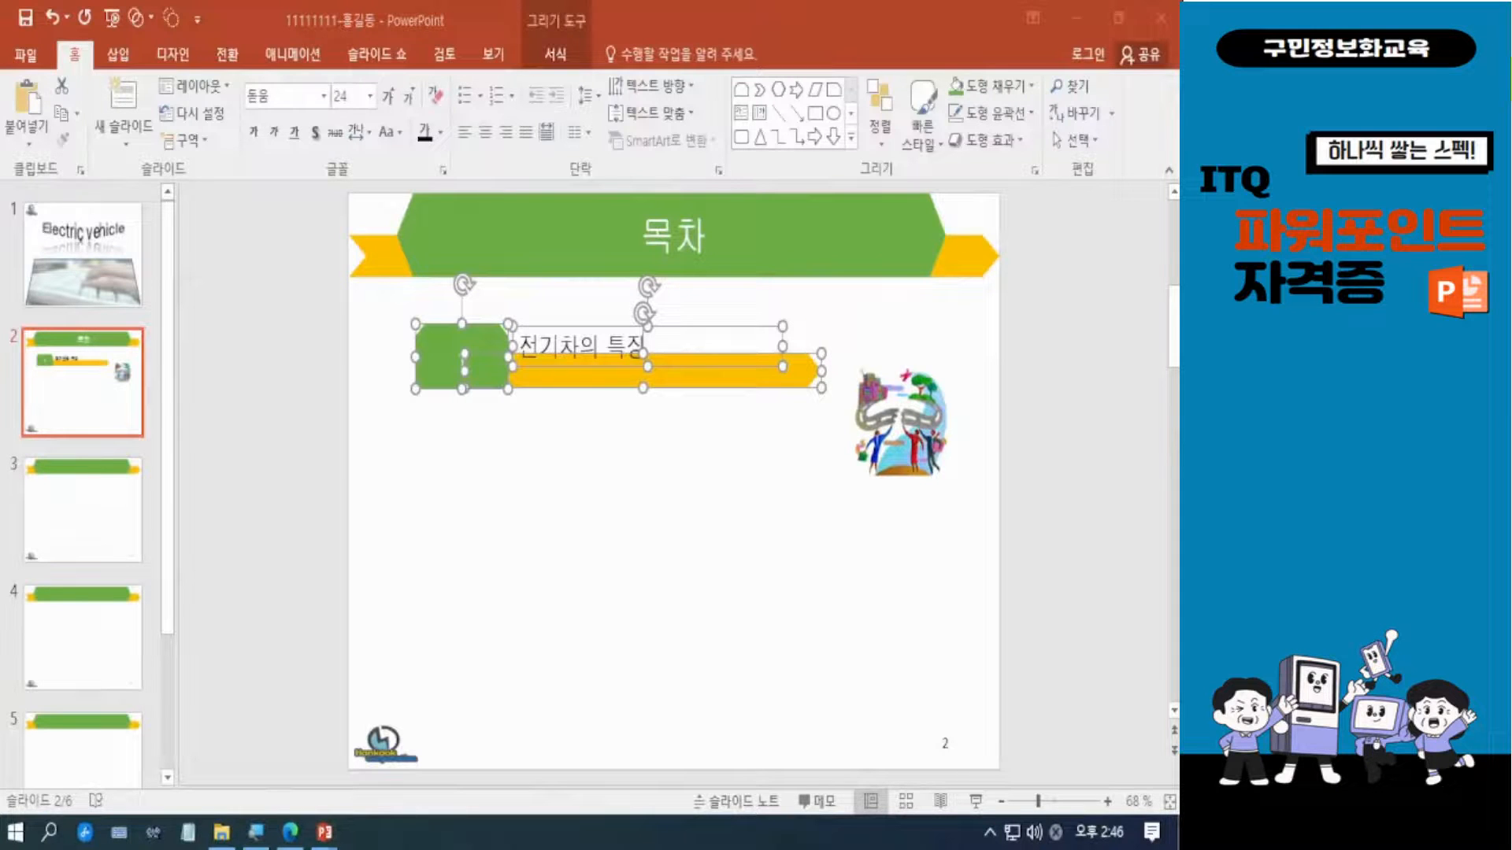
{"action": "left_click", "coordinate": [614, 499]}
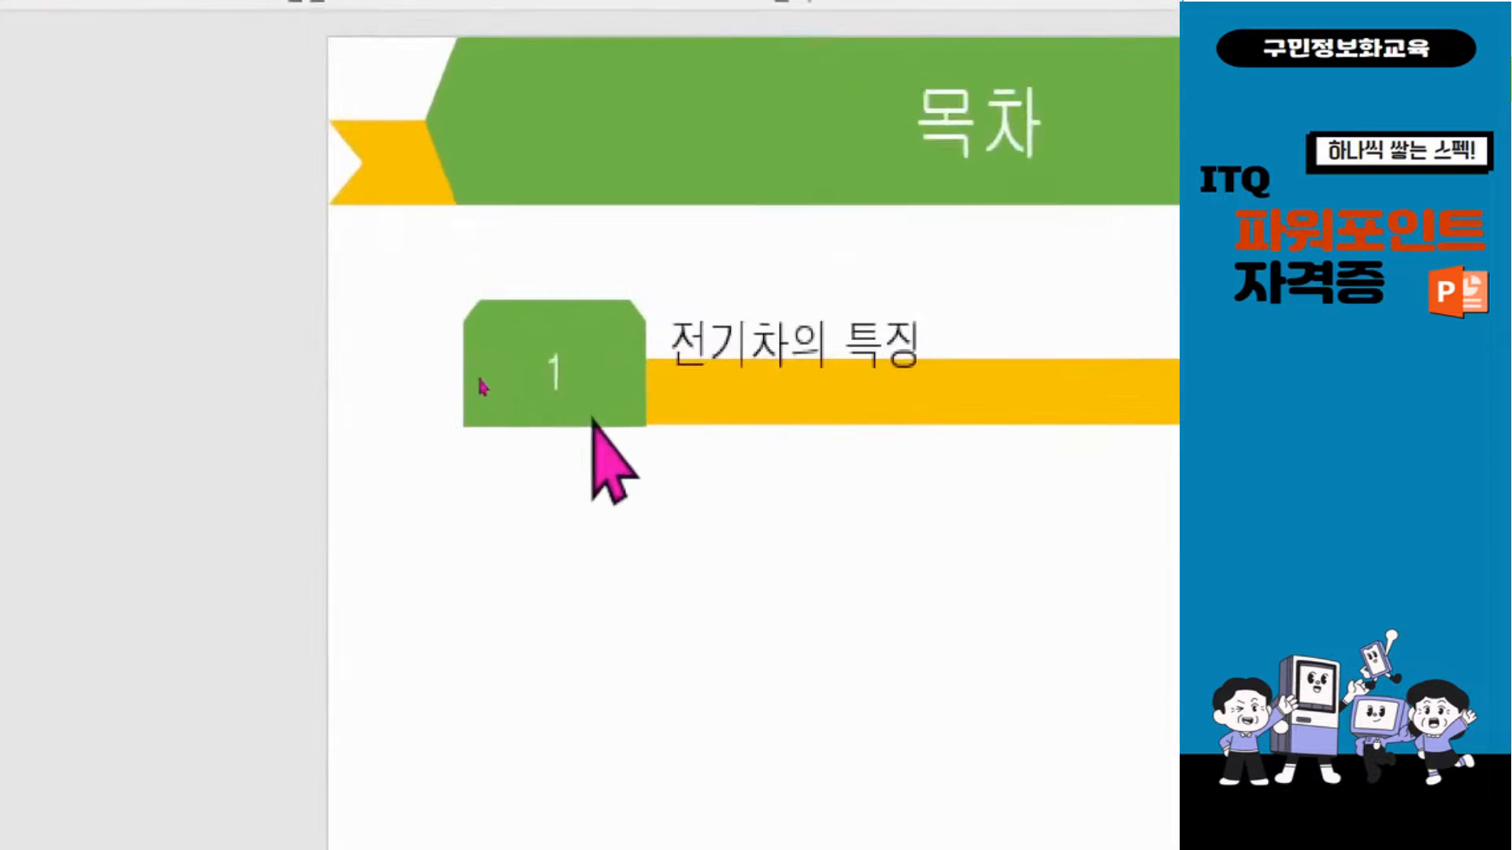
Shorten the number shape slightly to align its lower edge with the bar, and raise the text box so its text clears the bar.
{"action": "left_click", "coordinate": [592, 394]}
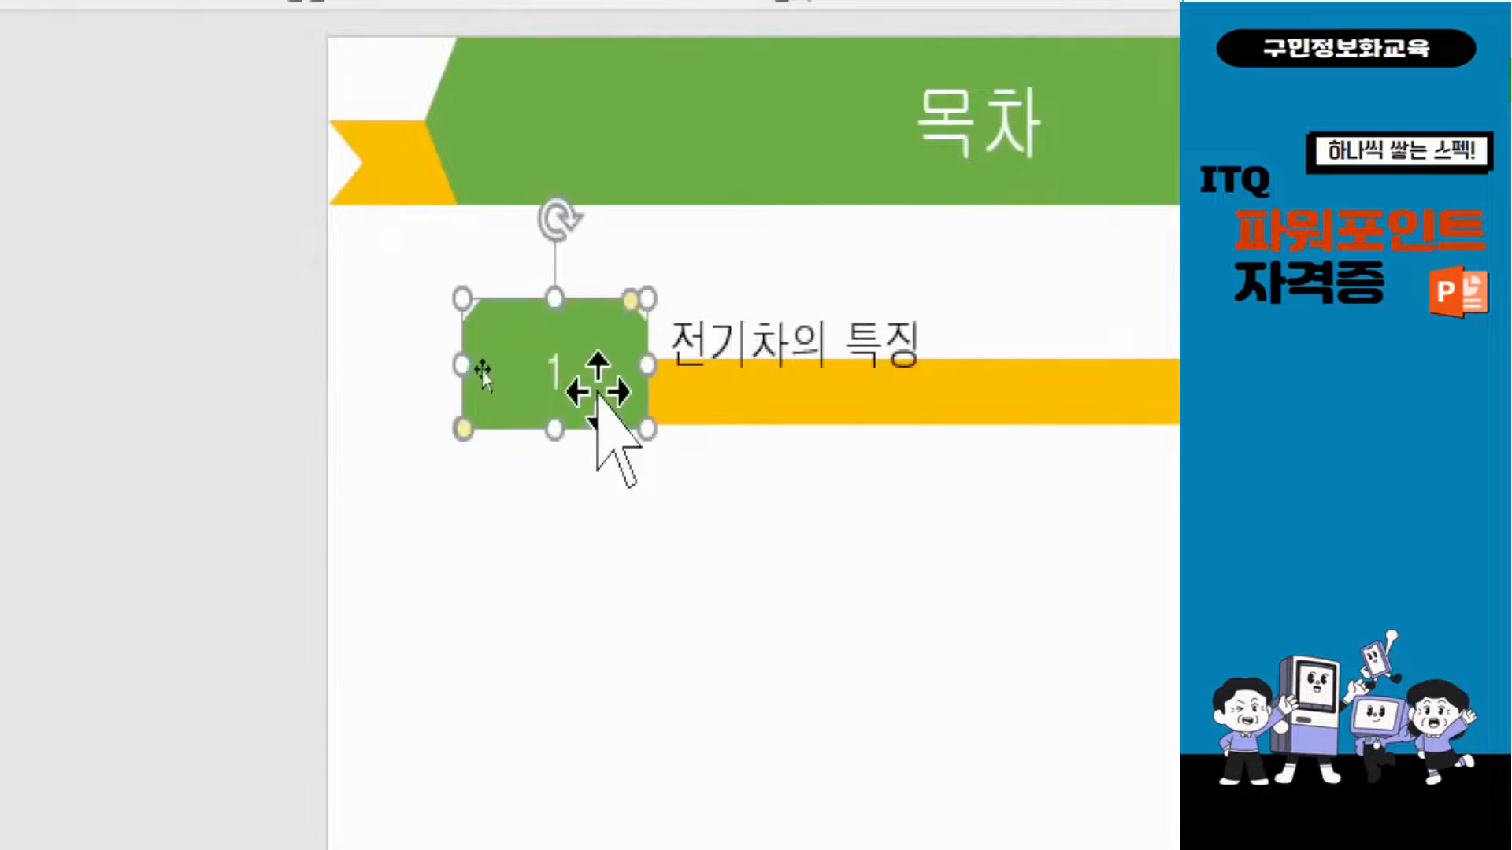
{"action": "left_click_drag", "start_coordinate": [555, 430], "coordinate": [550, 429]}
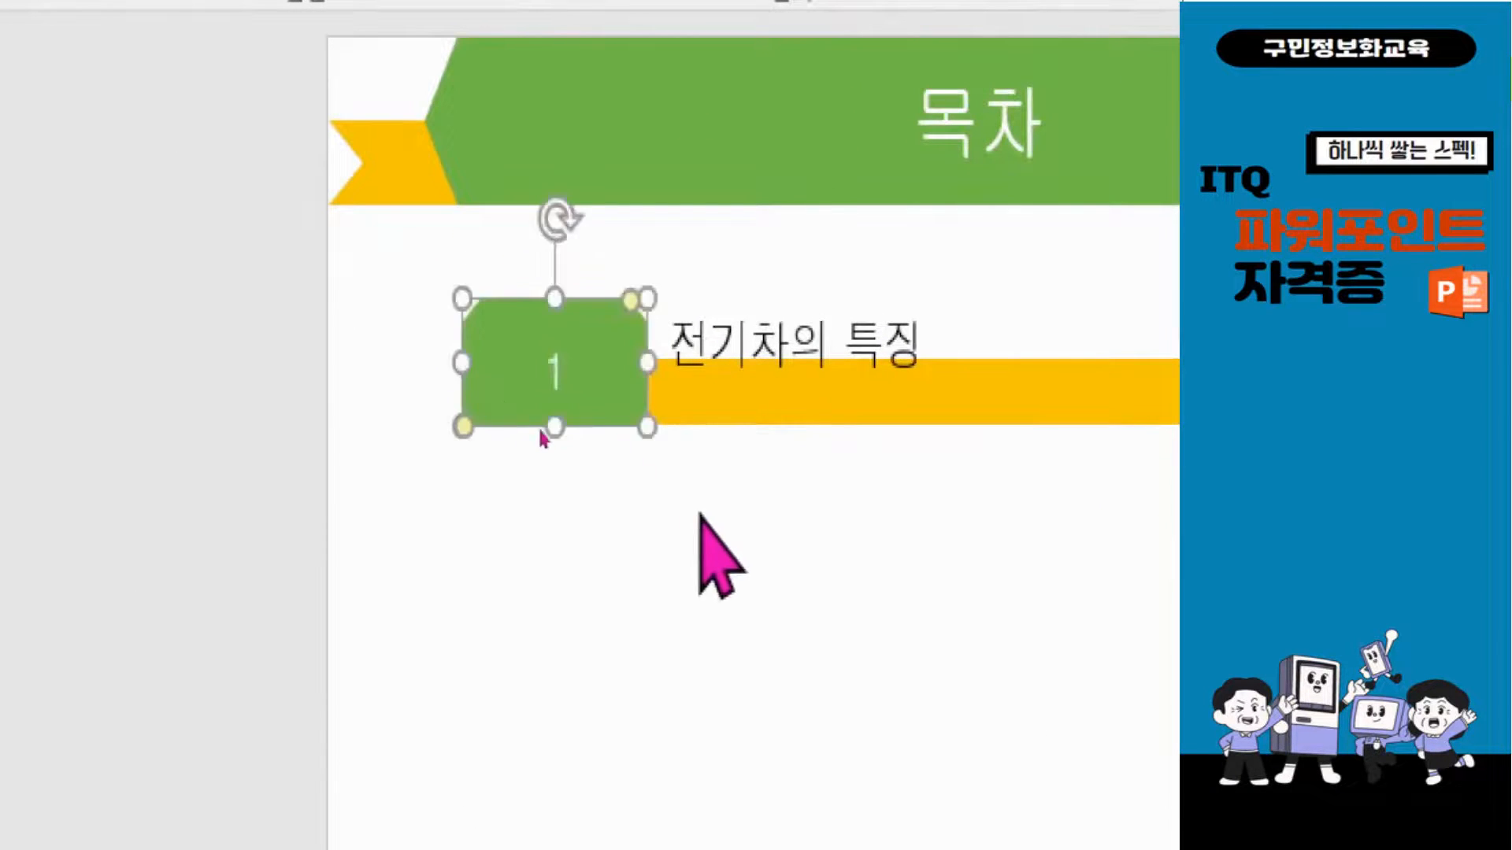
{"action": "left_click", "coordinate": [760, 342]}
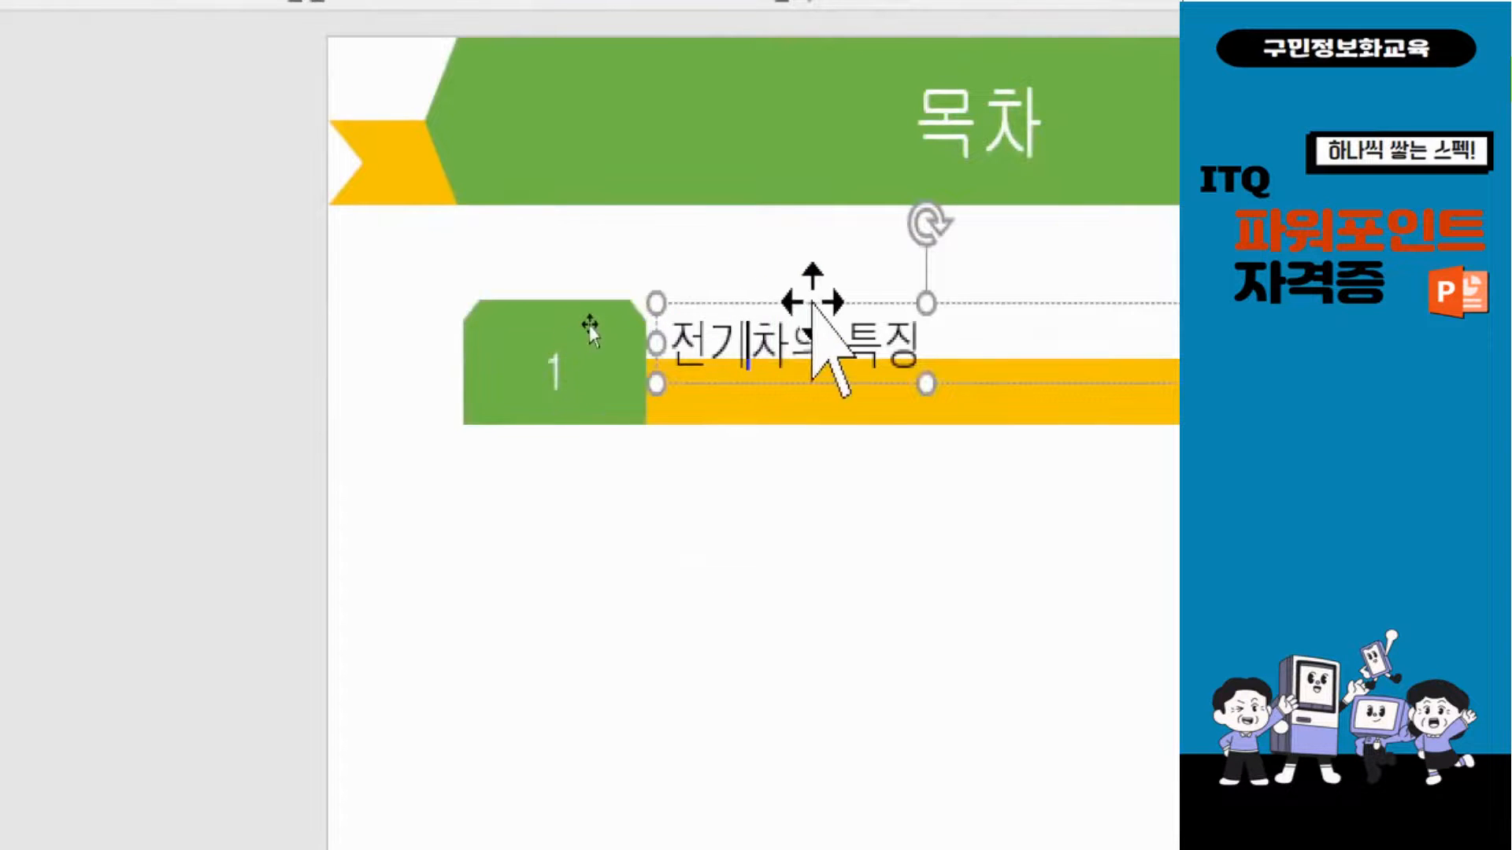
{"action": "left_click", "coordinate": [821, 299]}
{"action": "key", "text": "Up"}
{"action": "key", "text": "Up"}
{"action": "key", "text": "Up"}
{"action": "key", "text": "Up"}
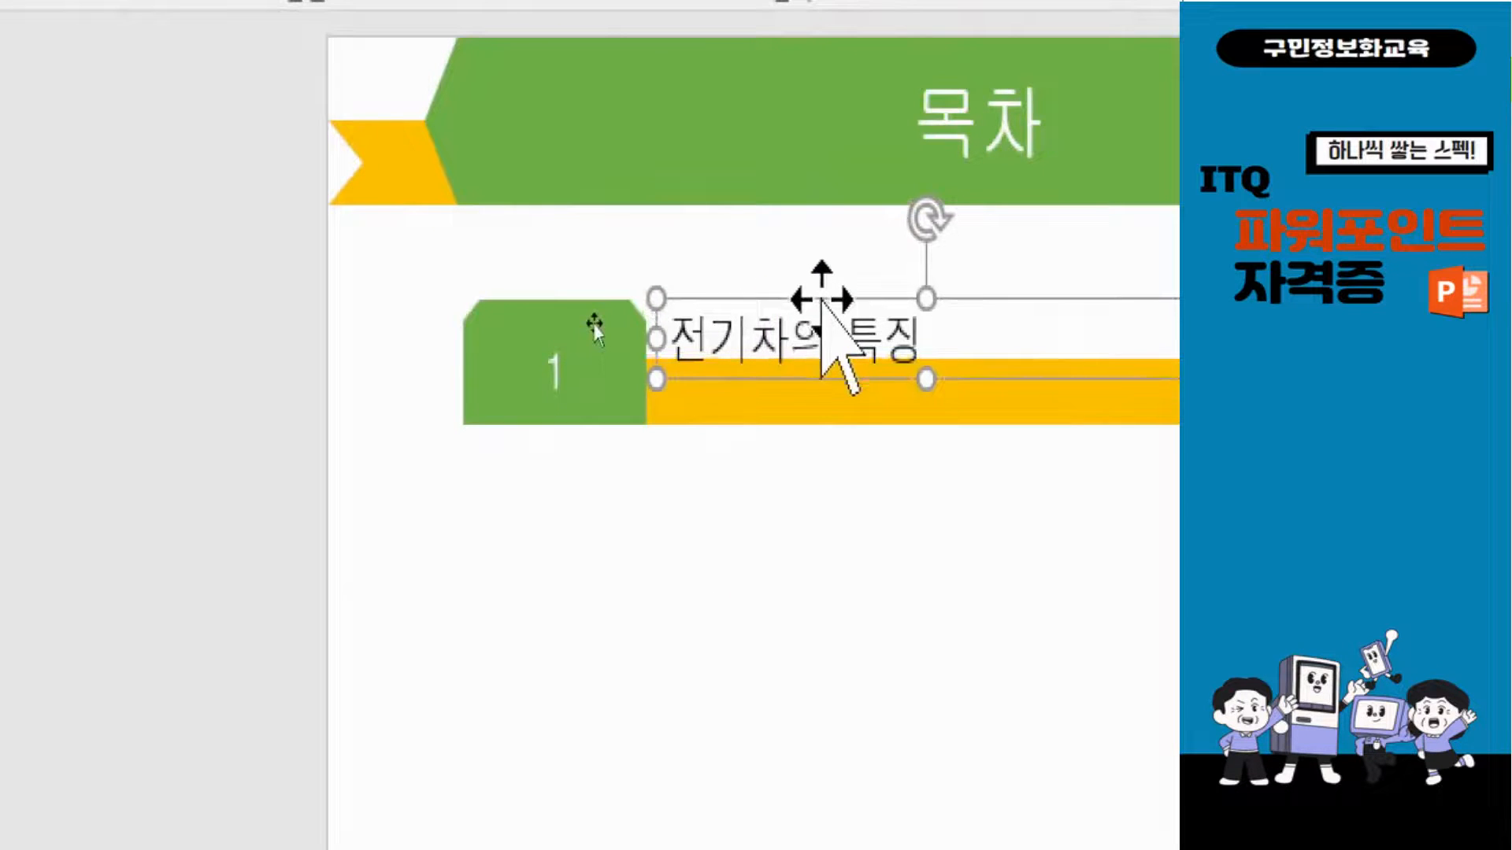
{"action": "key", "text": "Up"}
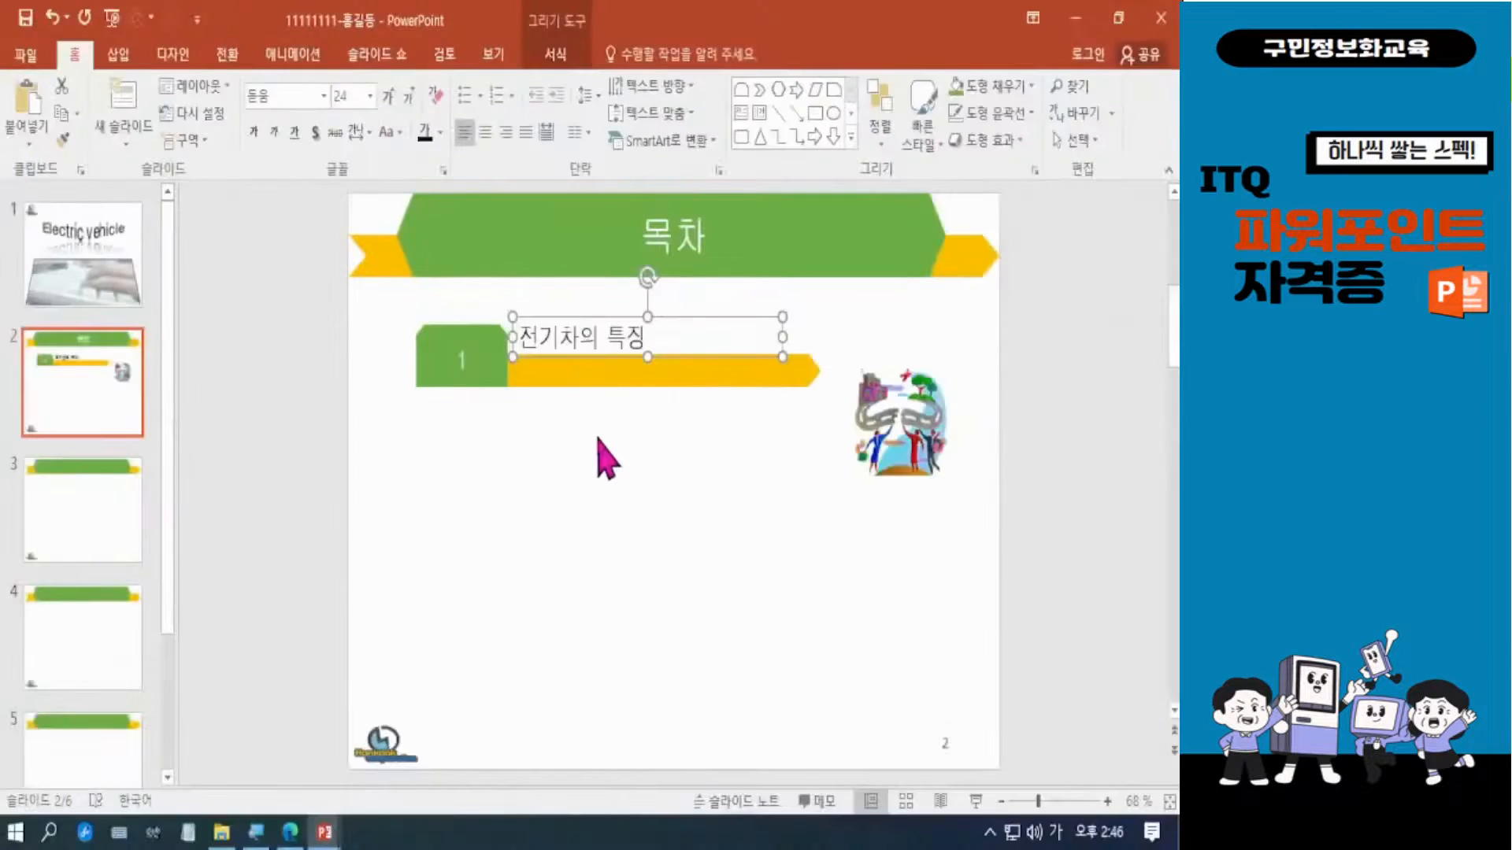
{"action": "left_click", "coordinate": [848, 567]}
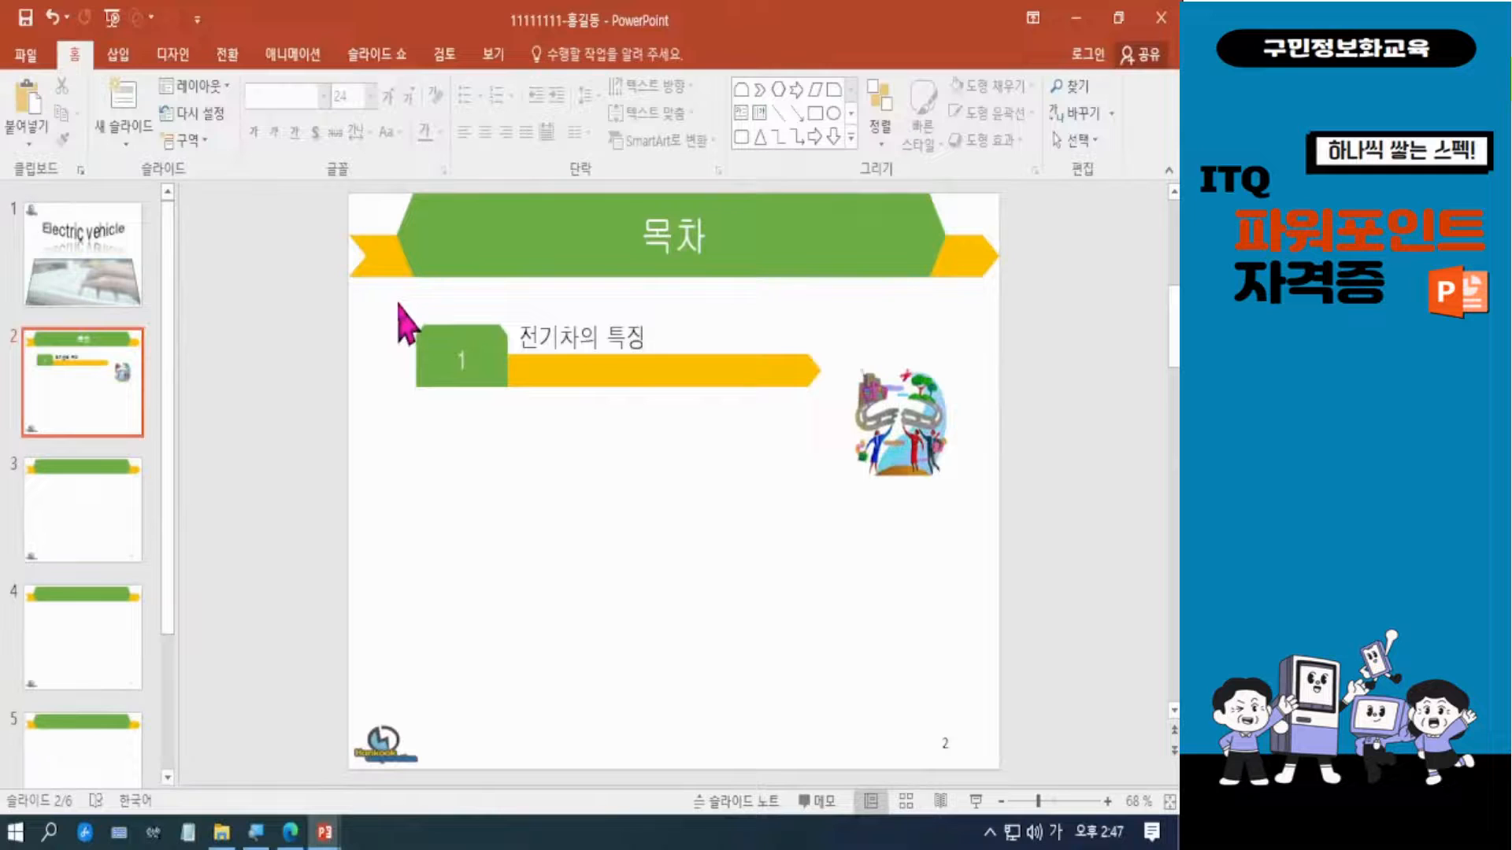
Group the number shape, yellow bar and 전기차의 특징 text box into one object.
{"action": "mouse_move", "coordinate": [400, 303]}
{"action": "left_mouse_down"}
{"action": "mouse_move", "coordinate": [431, 337]}
{"action": "mouse_move", "coordinate": [669, 419]}
{"action": "mouse_move", "coordinate": [848, 433]}
{"action": "left_mouse_up"}
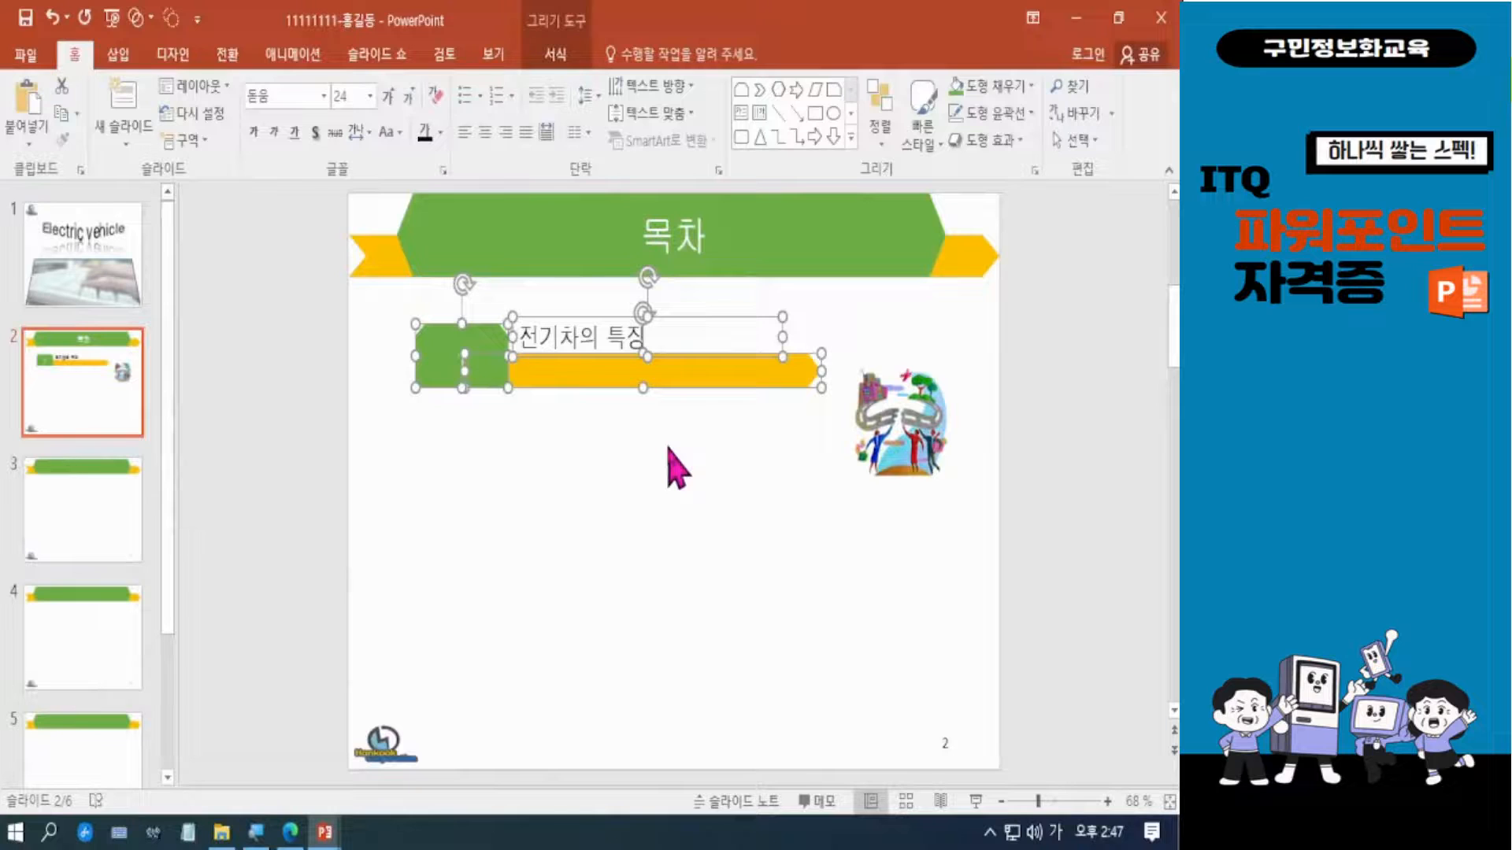
{"action": "key", "text": "ctrl+g"}
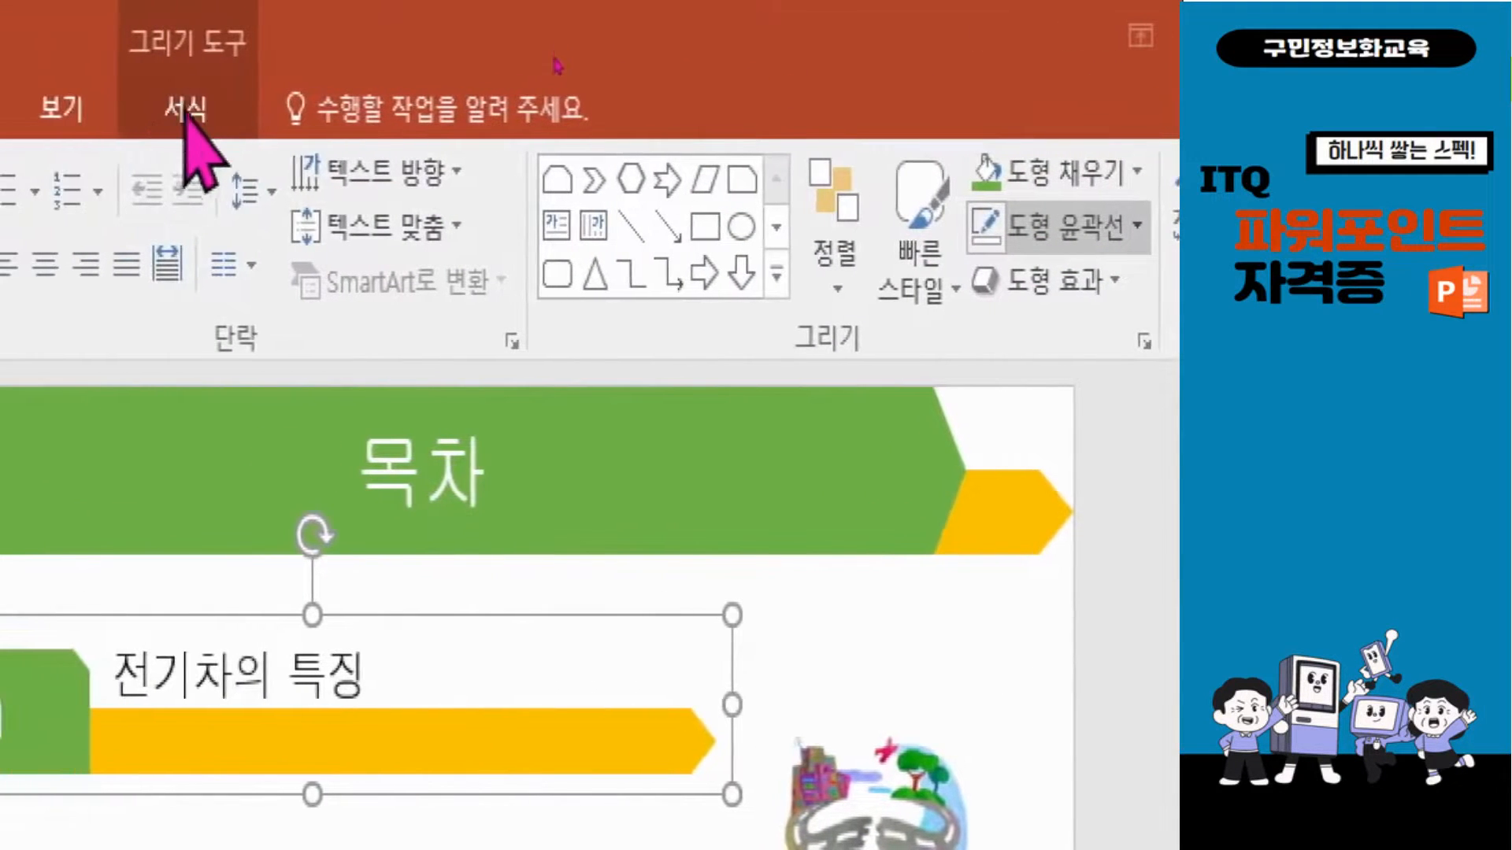
{"action": "left_click", "coordinate": [187, 123]}
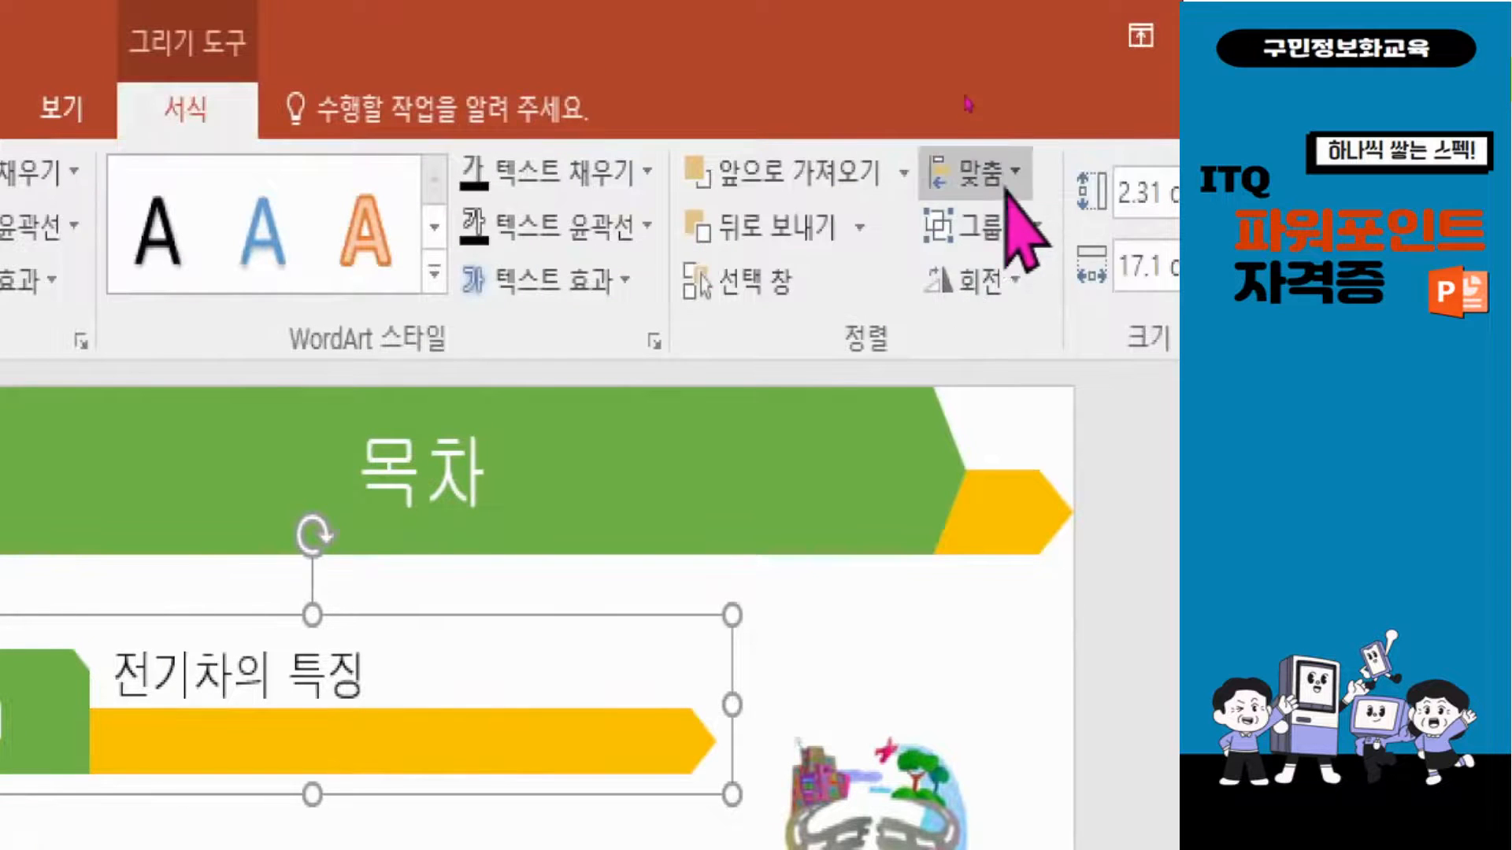
{"action": "left_click", "coordinate": [996, 227]}
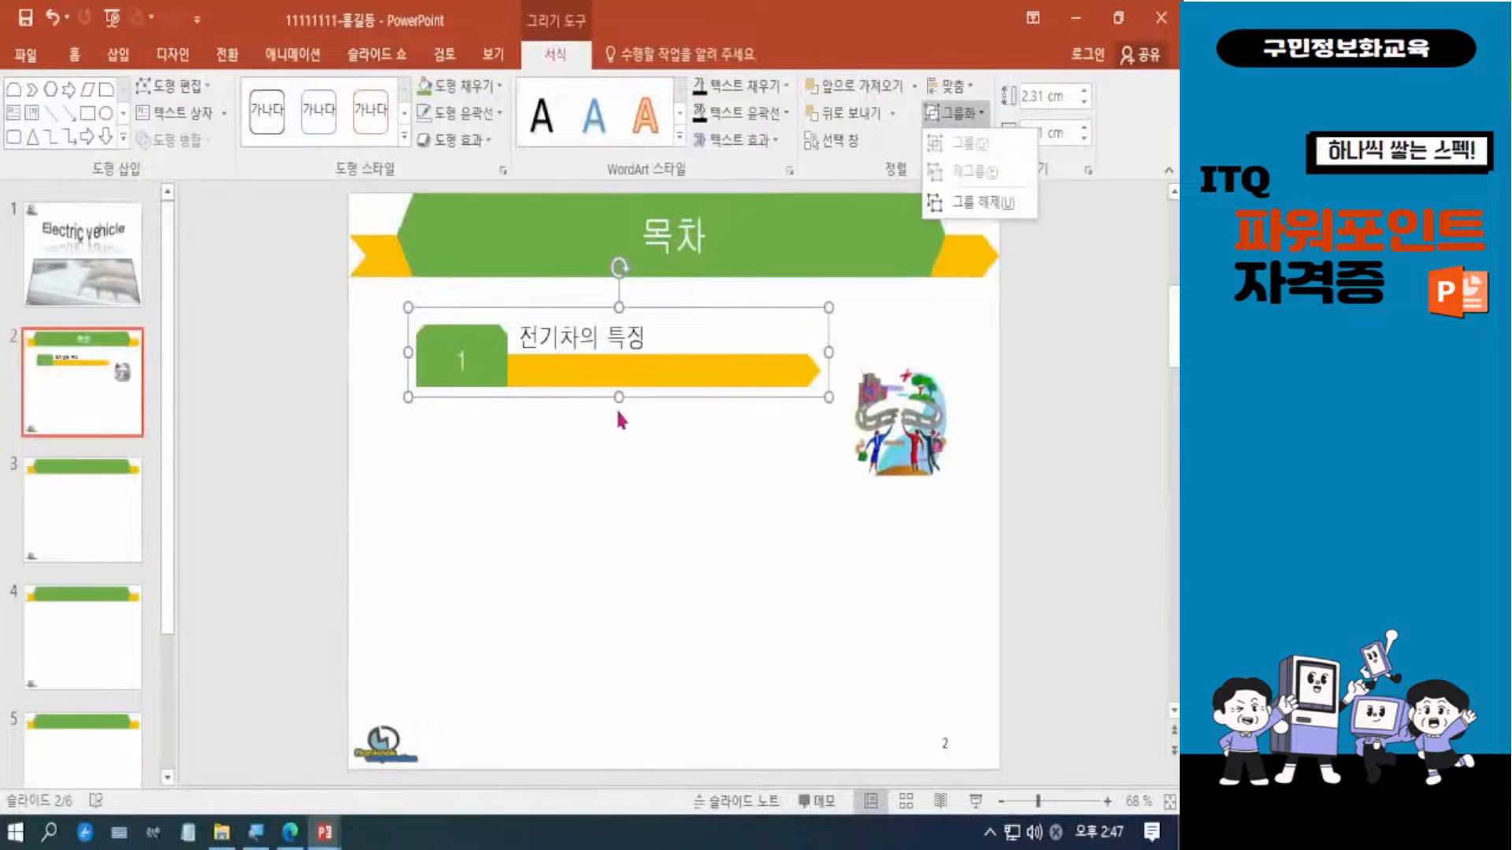
{"action": "left_click", "coordinate": [642, 425]}
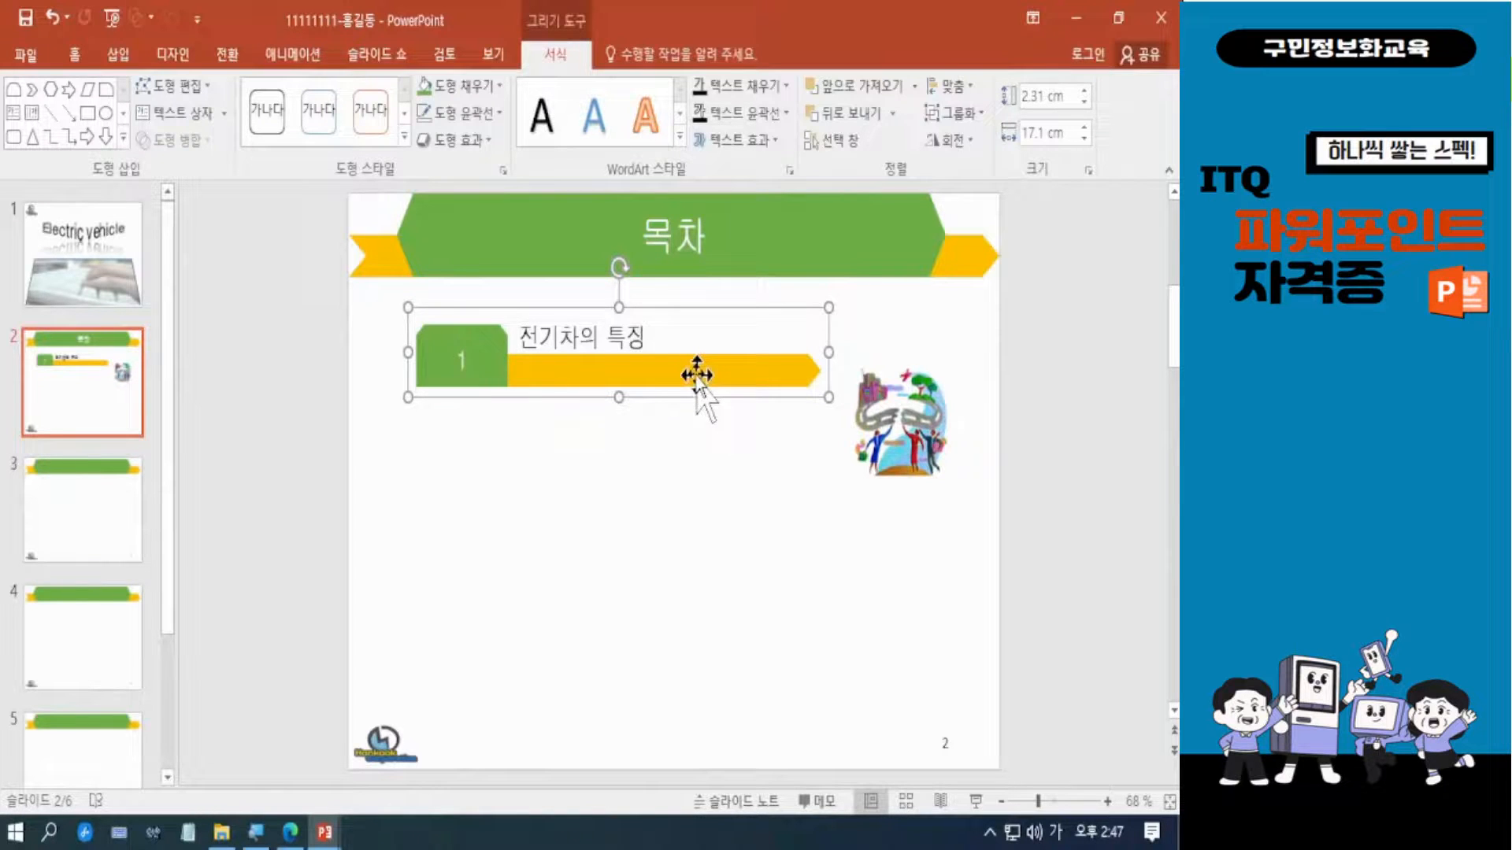
Move the group down slightly and place three copies straight below it to form four stacked contents rows.
{"action": "key", "text": "Down"}
{"action": "key", "text": "Down"}
{"action": "key", "text": "Down"}
{"action": "key", "text": "Down"}
{"action": "key", "text": "Down"}
{"action": "left_click_drag", "start_coordinate": [697, 375], "coordinate": [674, 675]}
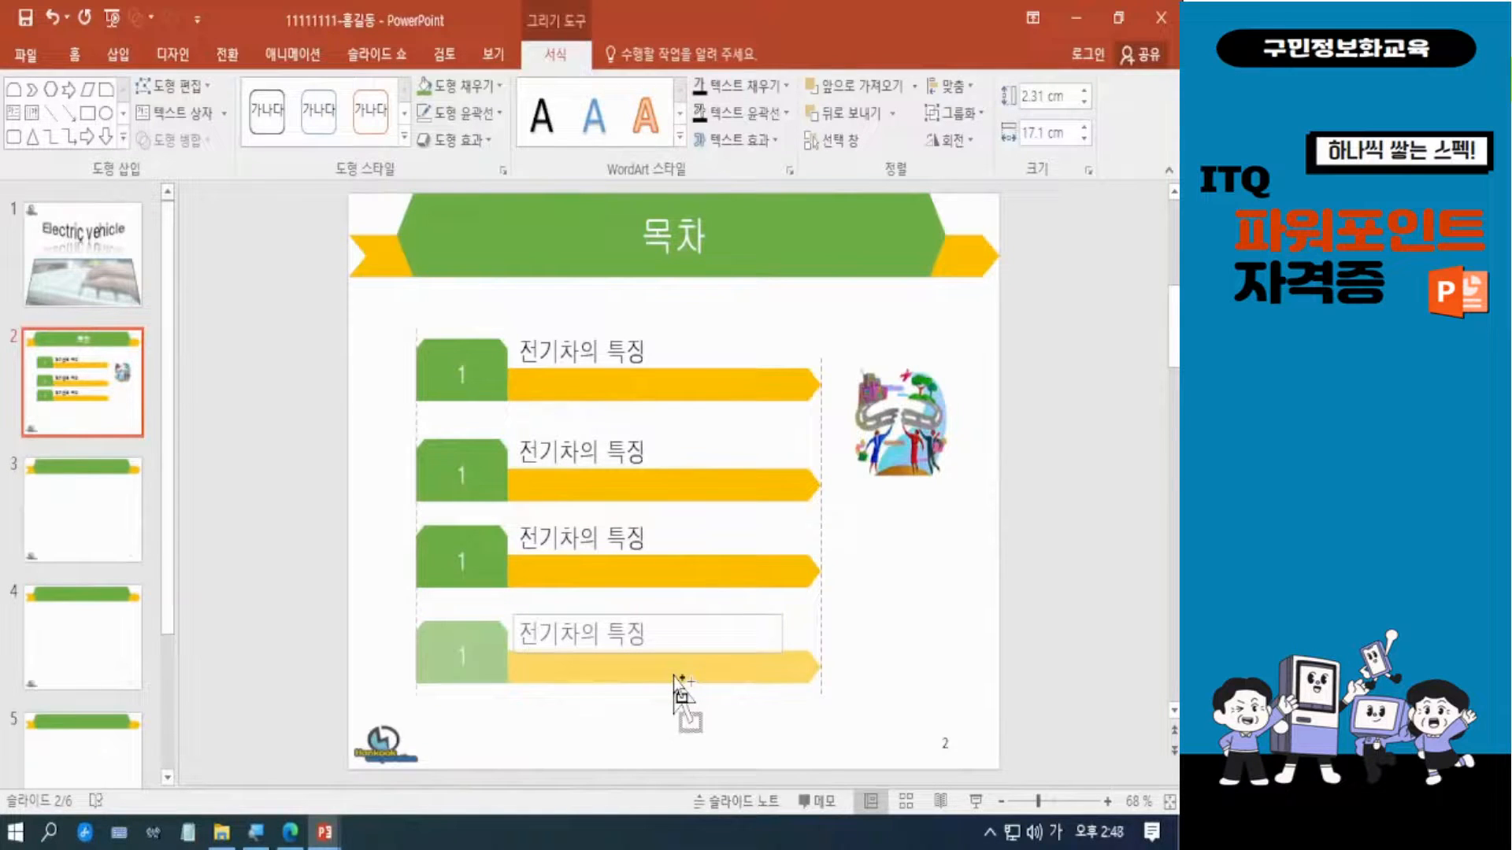
{"action": "left_click_drag", "start_coordinate": [675, 677], "coordinate": [675, 677]}
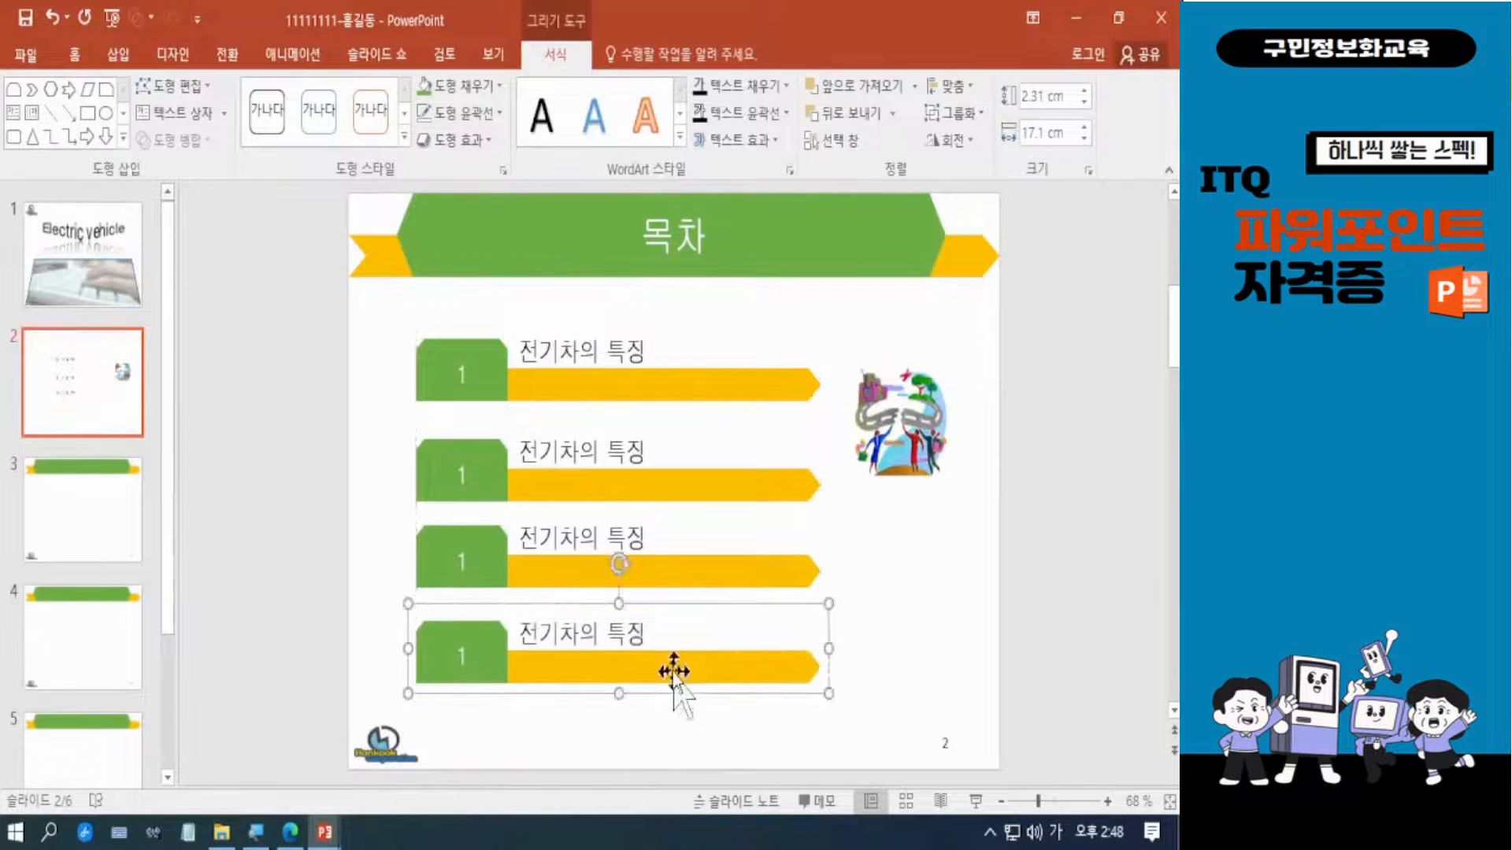
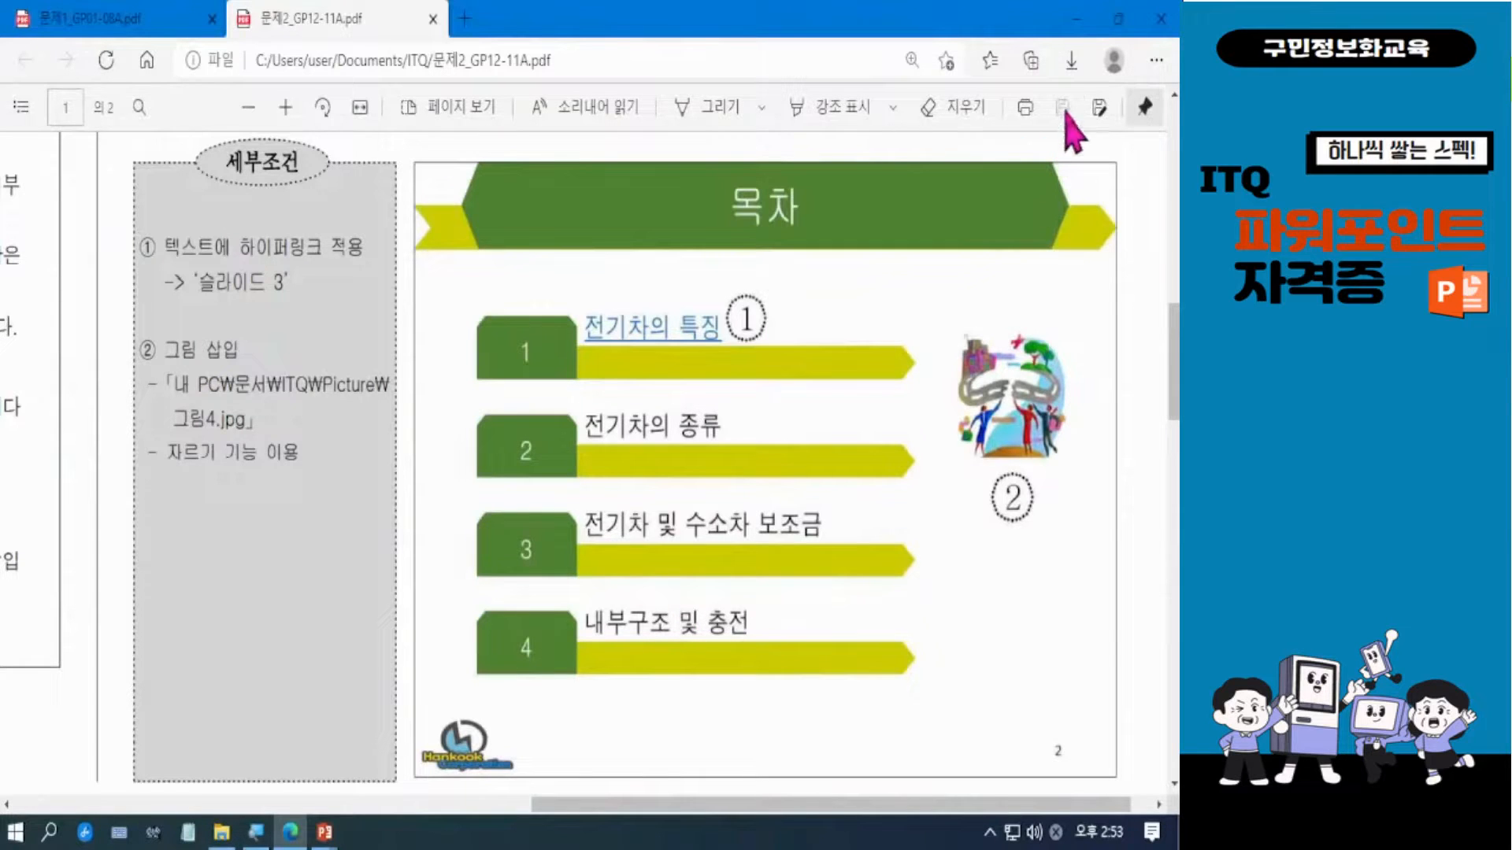
Enlarge the picture beside the contents rows slightly and shift it up and toward the rows on the 목차 slide.
{"action": "left_click", "coordinate": [1075, 28]}
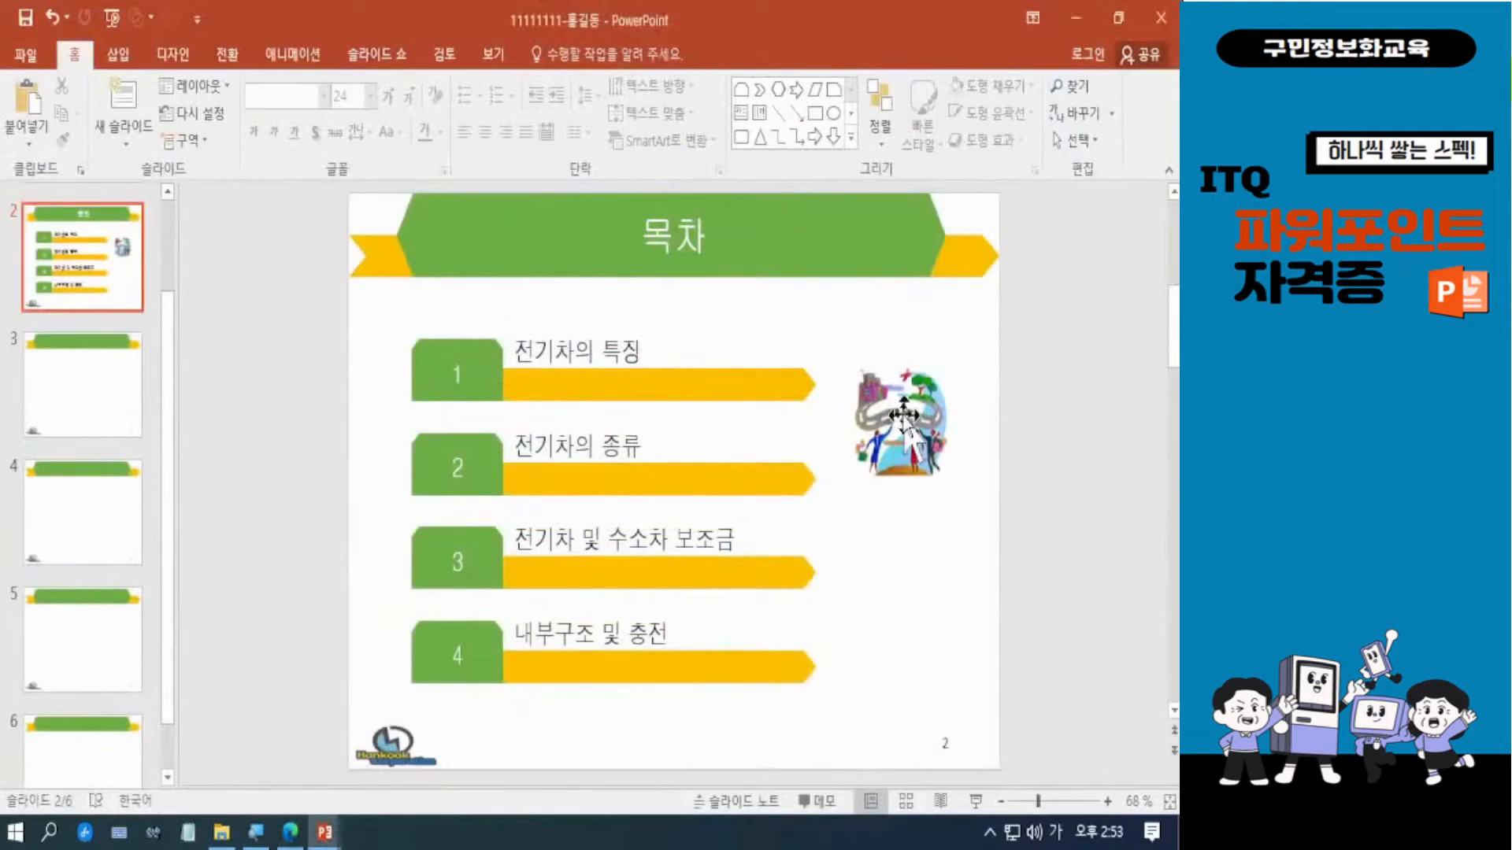
{"action": "left_click", "coordinate": [903, 415]}
{"action": "left_click_drag", "start_coordinate": [903, 420], "coordinate": [903, 411]}
{"action": "left_click_drag", "start_coordinate": [843, 481], "coordinate": [839, 489]}
{"action": "left_click_drag", "start_coordinate": [919, 461], "coordinate": [910, 461]}
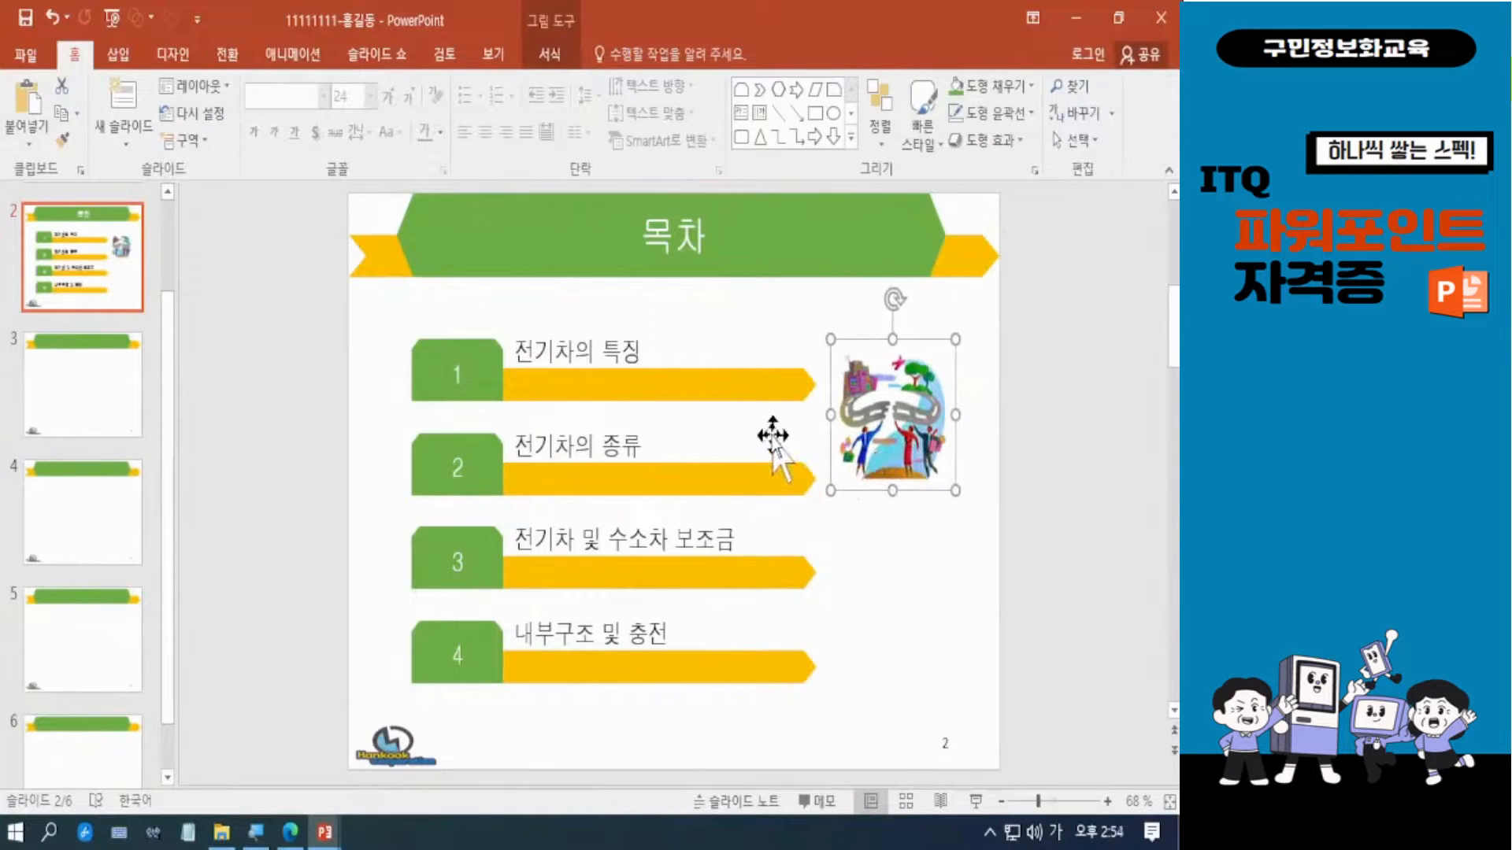
{"action": "left_click_drag", "start_coordinate": [831, 489], "coordinate": [905, 453]}
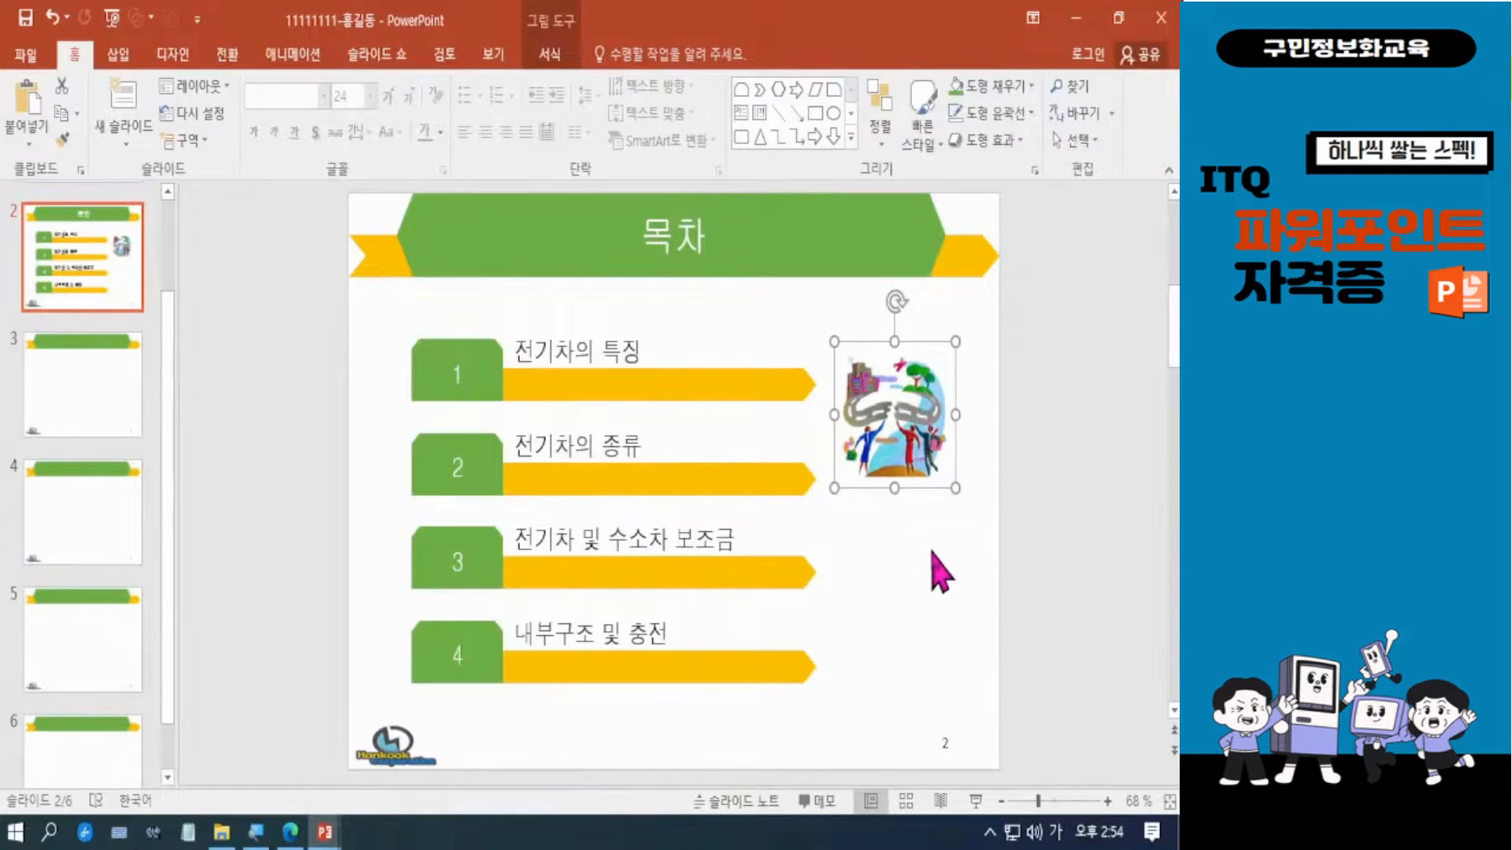
{"action": "left_click", "coordinate": [870, 561]}
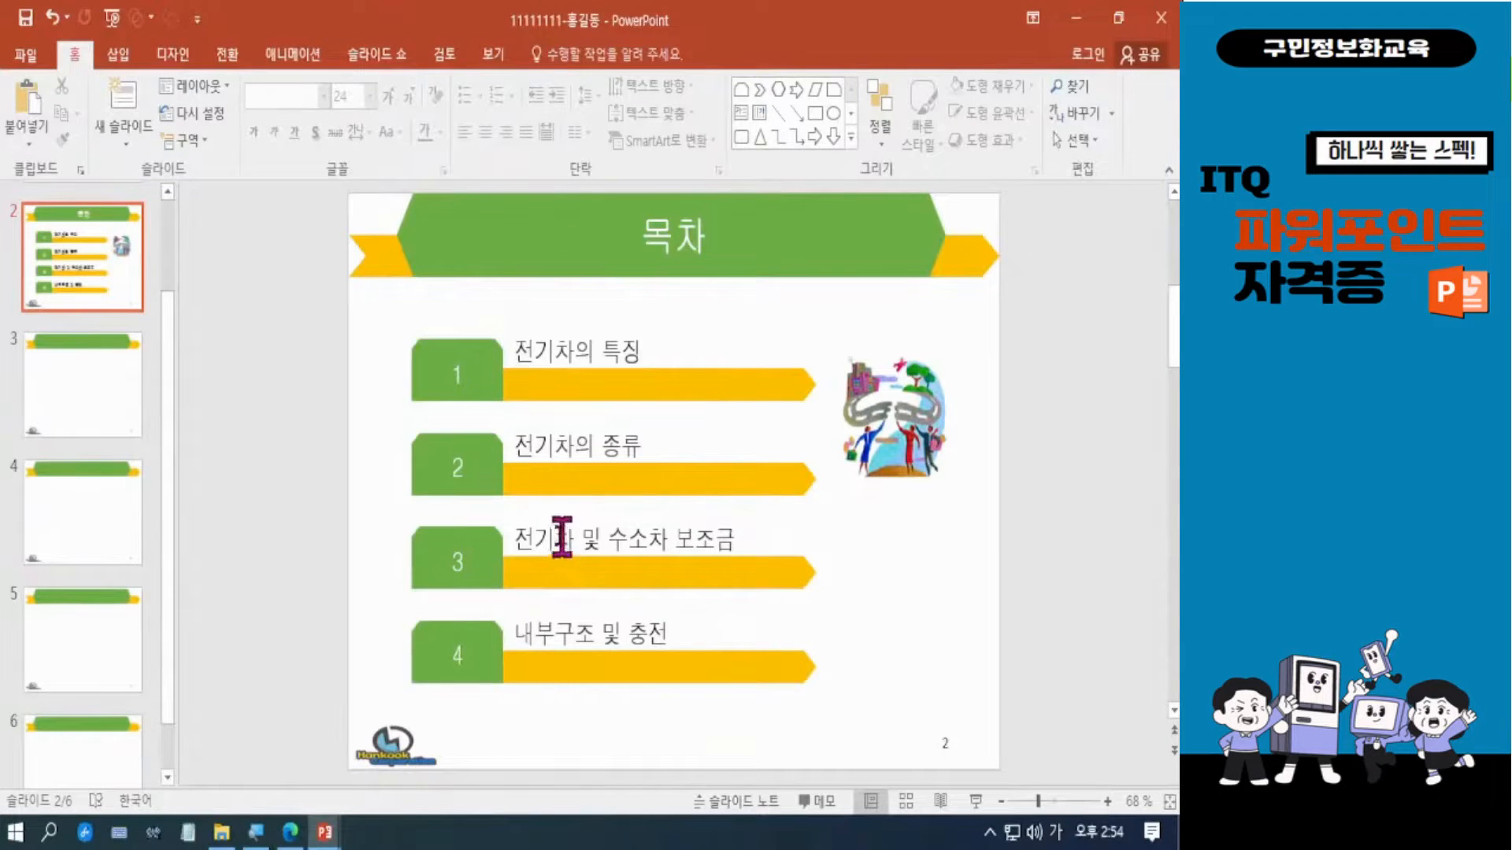
Check the hyperlink condition in the reference PDF and select the whole 전기차의 특징 text in the first contents row.
{"action": "left_click", "coordinate": [291, 832]}
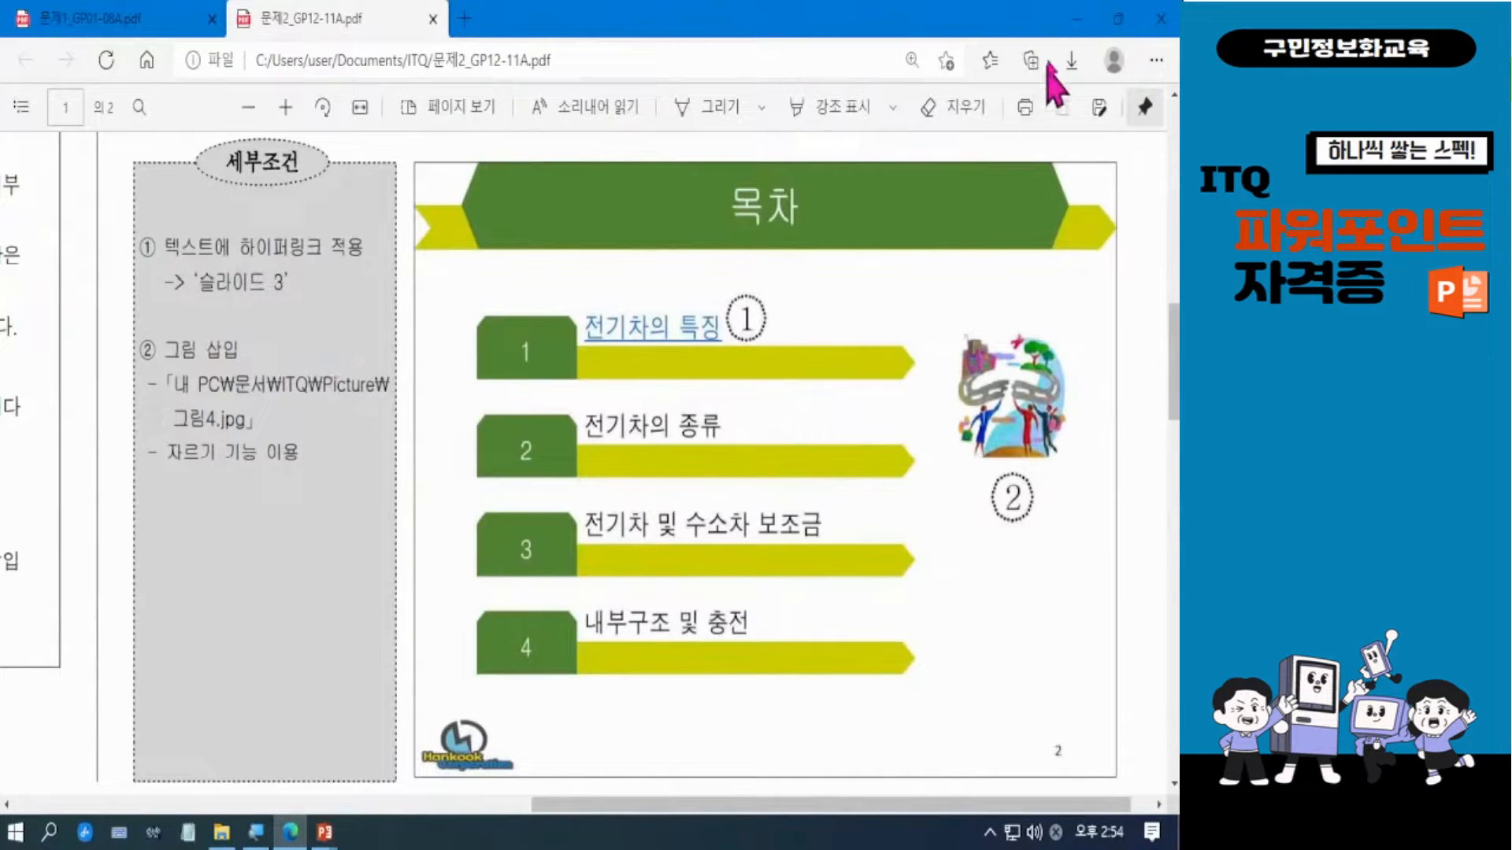
{"action": "left_click", "coordinate": [1077, 19]}
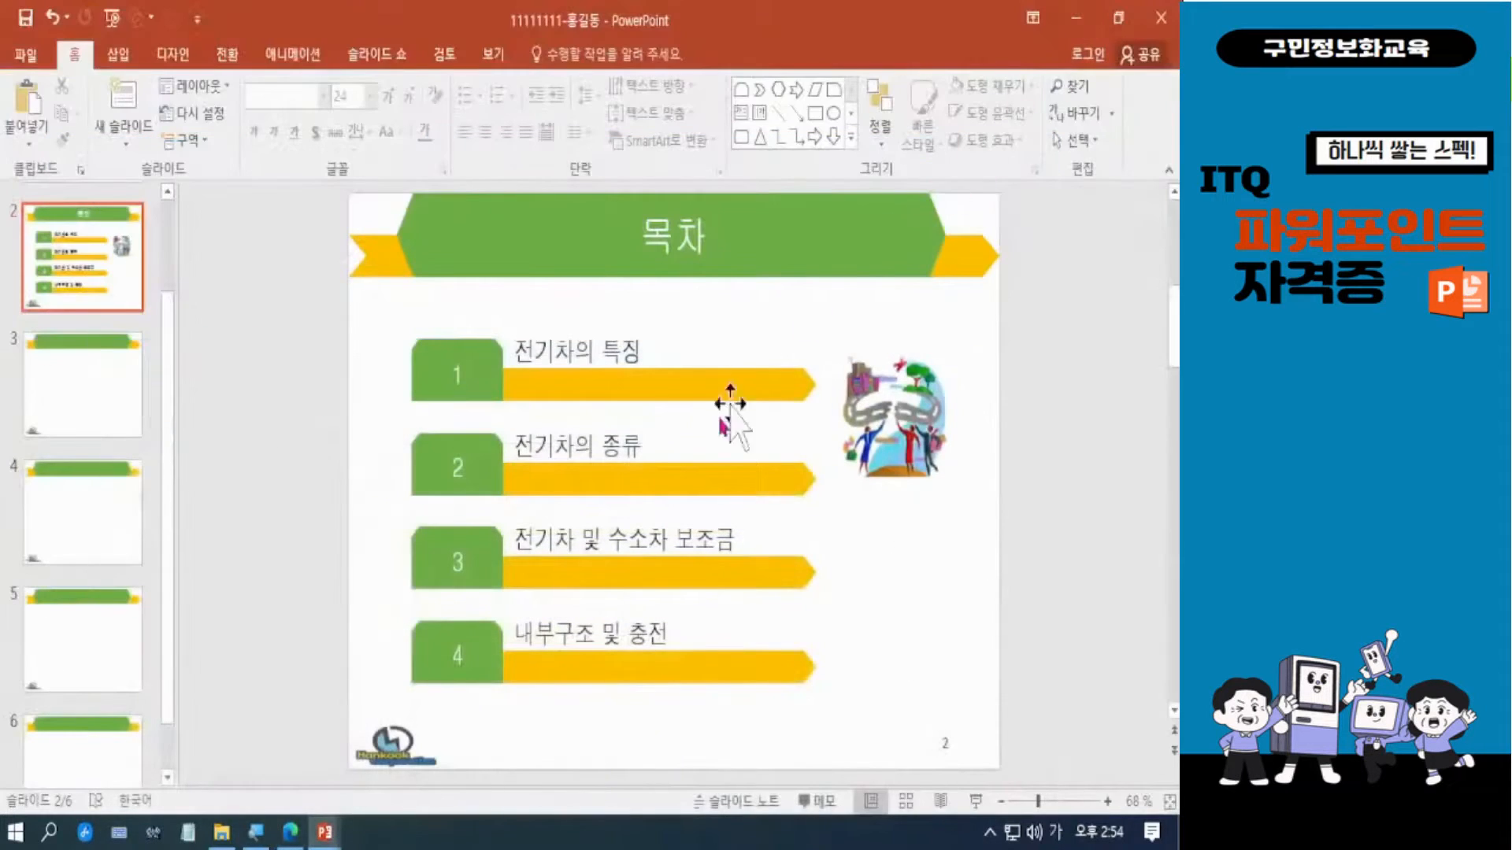
{"action": "triple_click", "coordinate": [577, 347]}
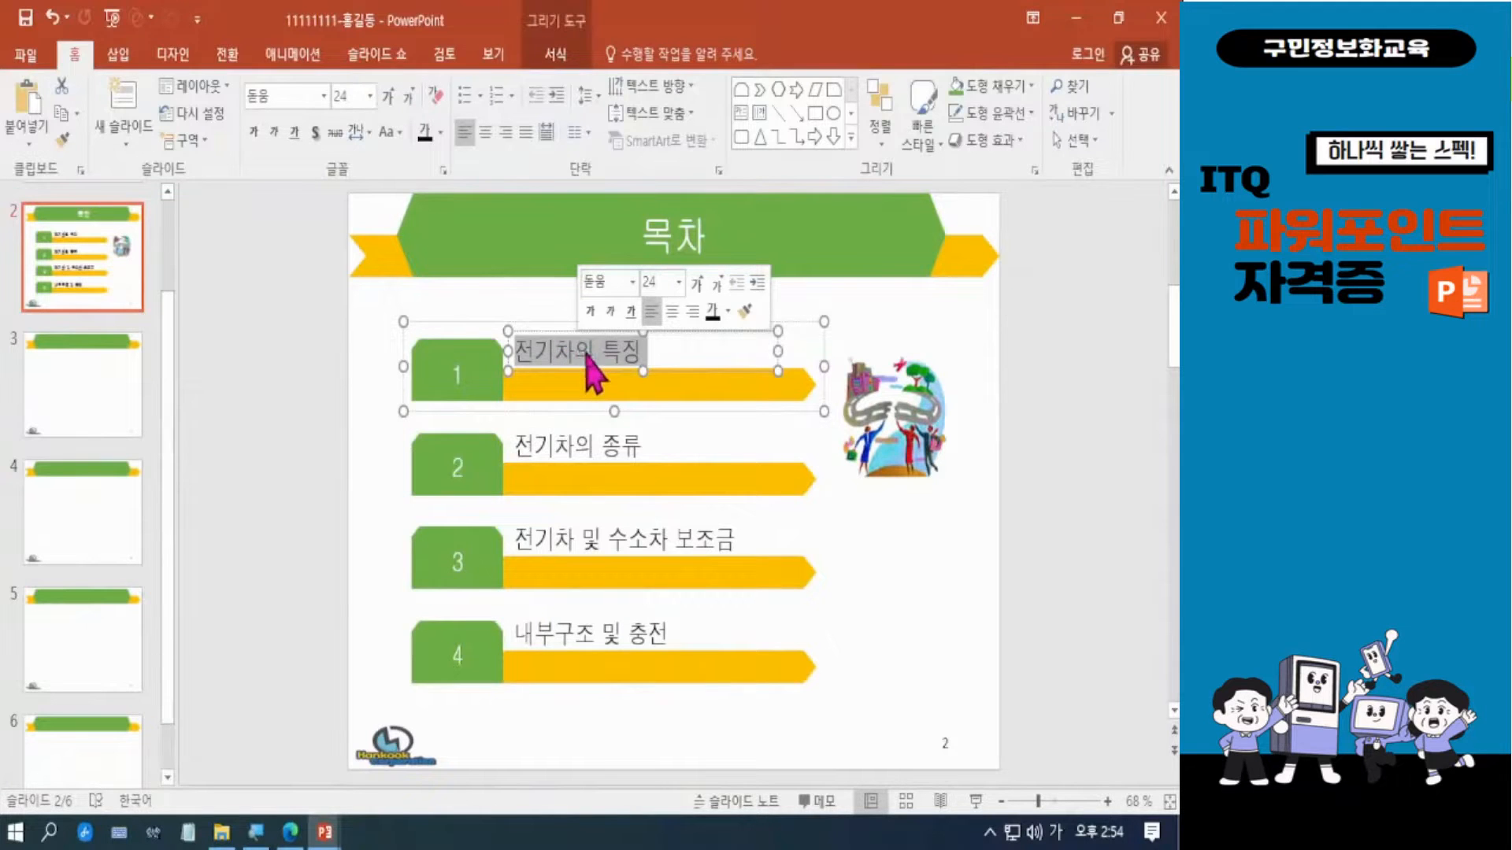
{"action": "left_click", "coordinate": [587, 354]}
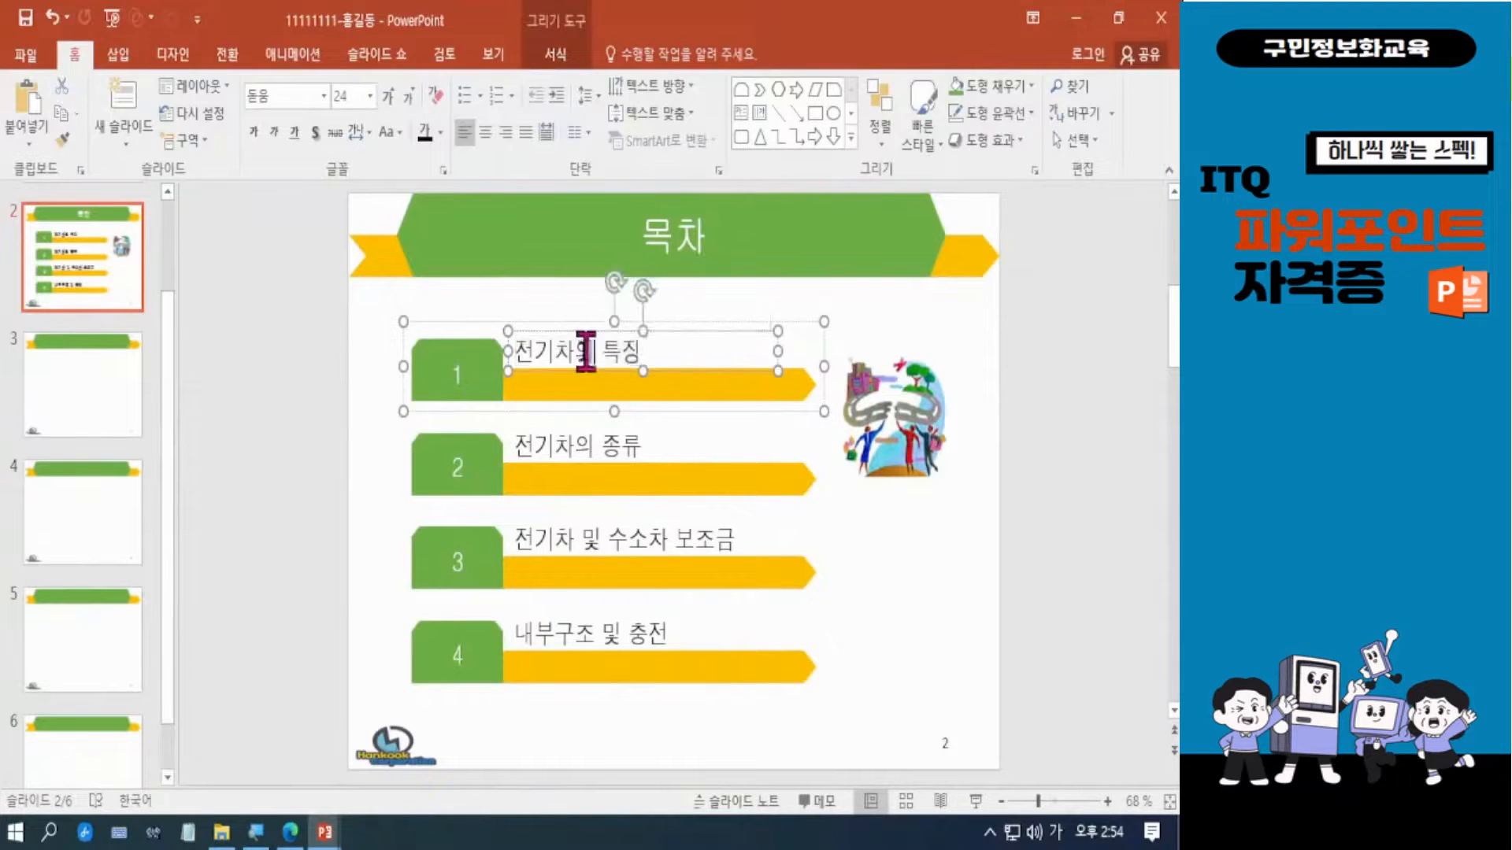
{"action": "left_click", "coordinate": [945, 571]}
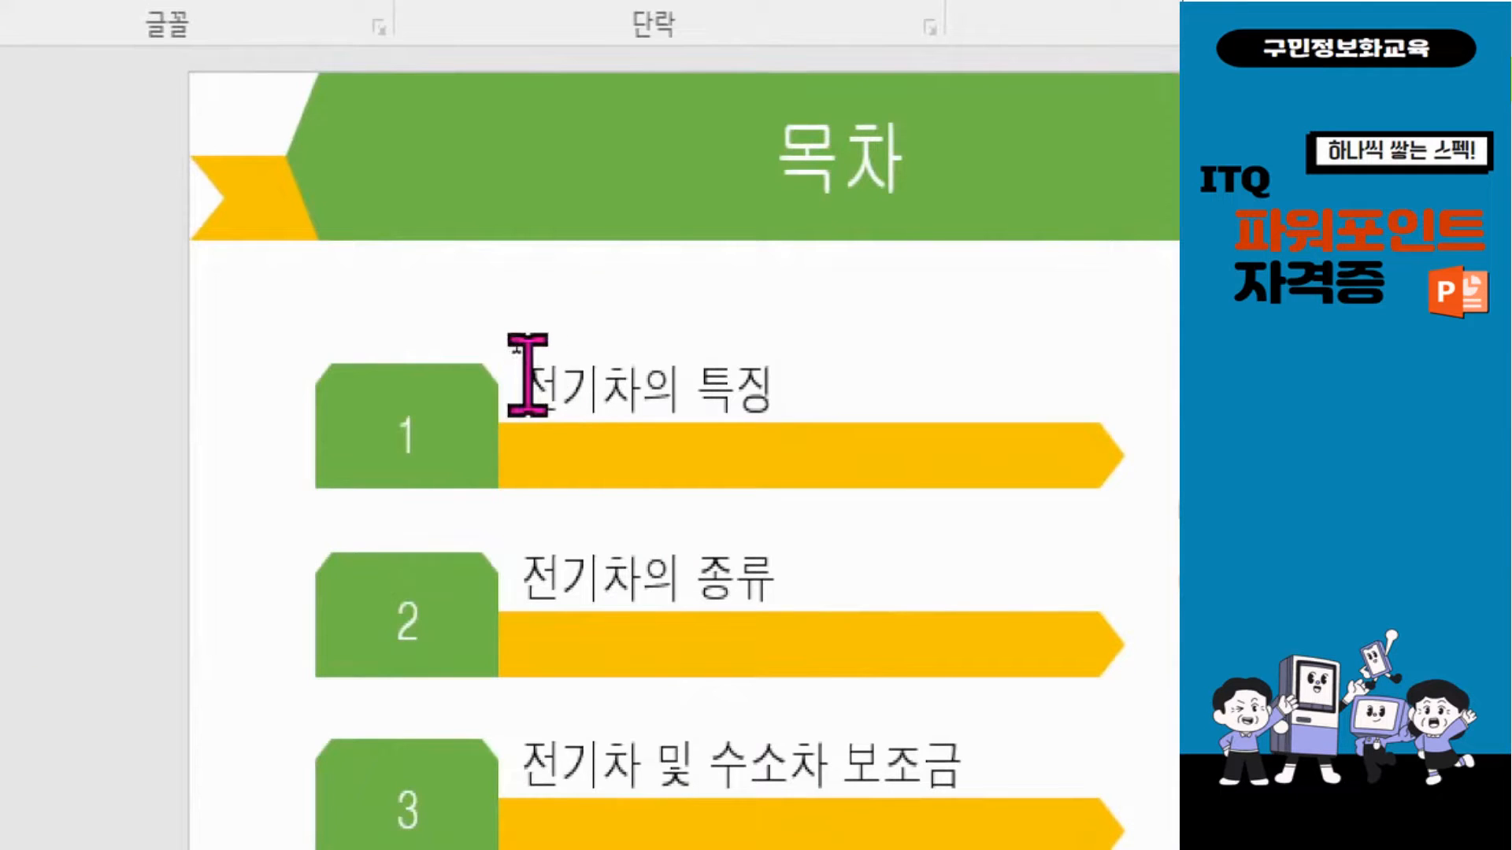
{"action": "left_click", "coordinate": [601, 389]}
{"action": "triple_click", "coordinate": [601, 391]}
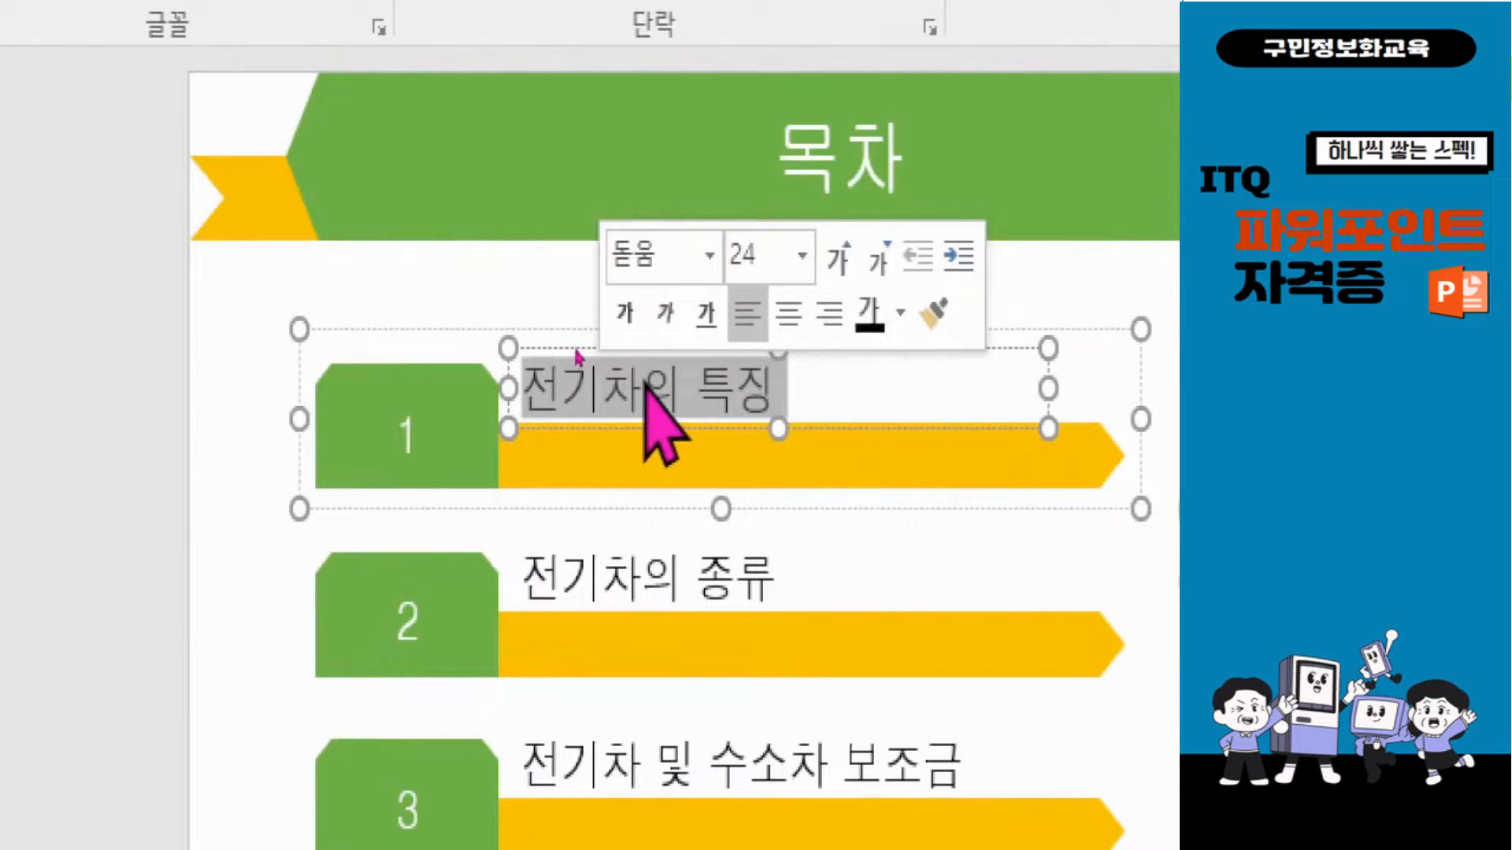
{"action": "right_click", "coordinate": [644, 387]}
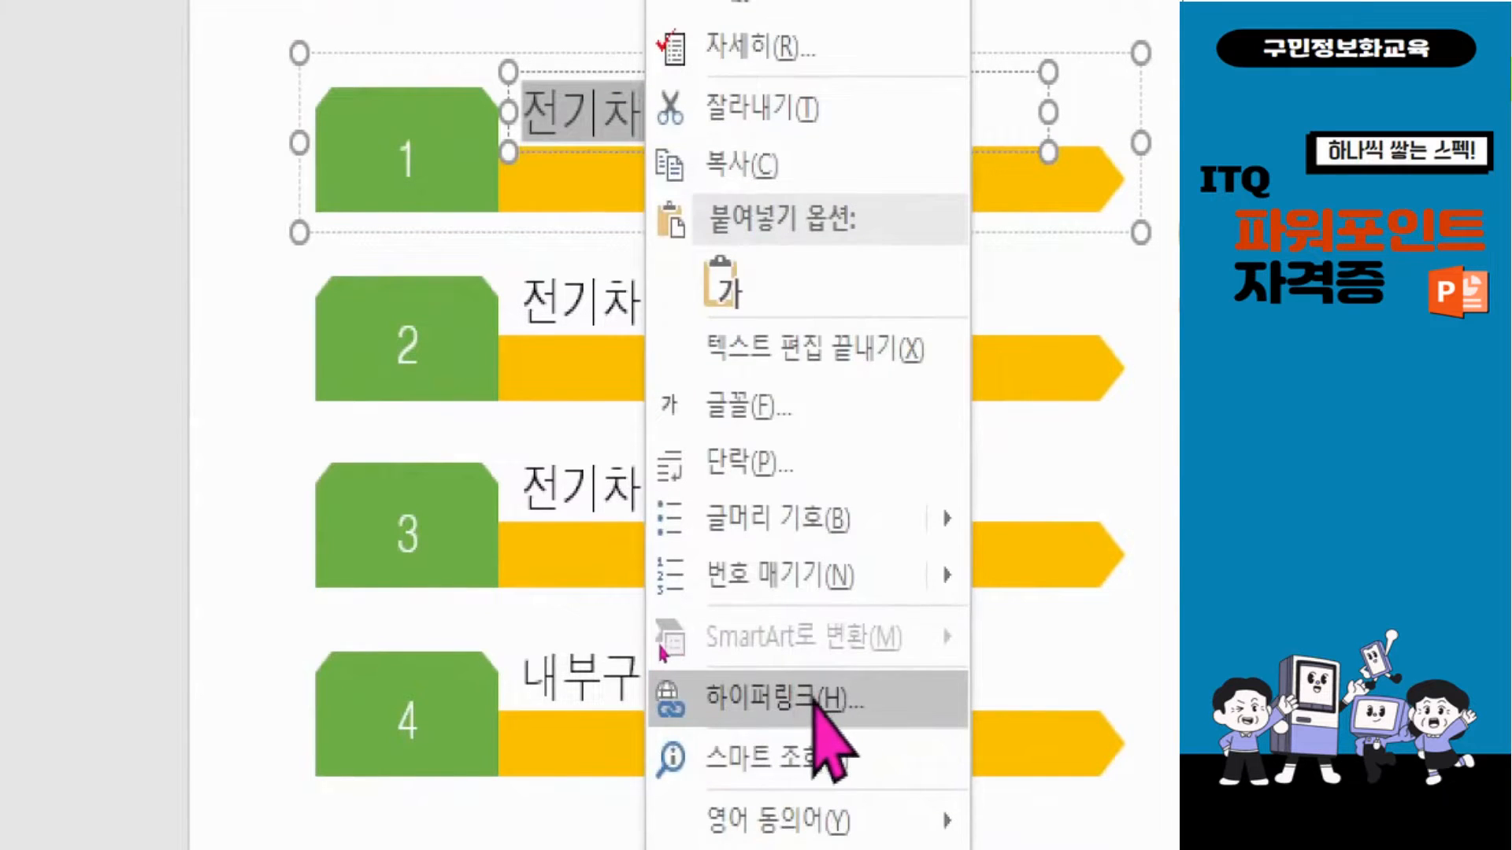
{"action": "left_click", "coordinate": [609, 115]}
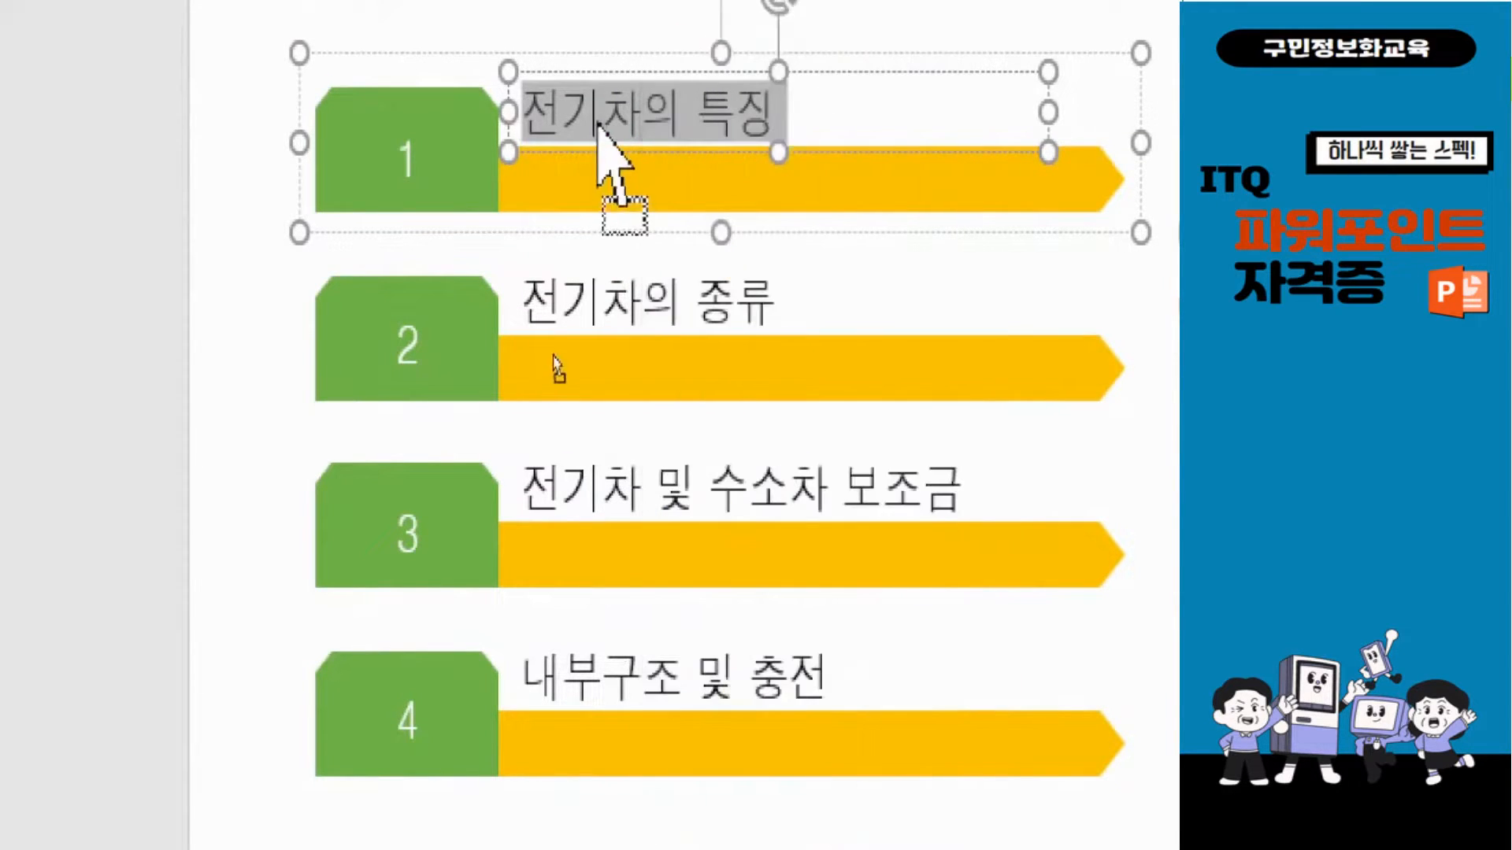
{"action": "left_click_drag", "start_coordinate": [609, 115], "coordinate": [611, 118]}
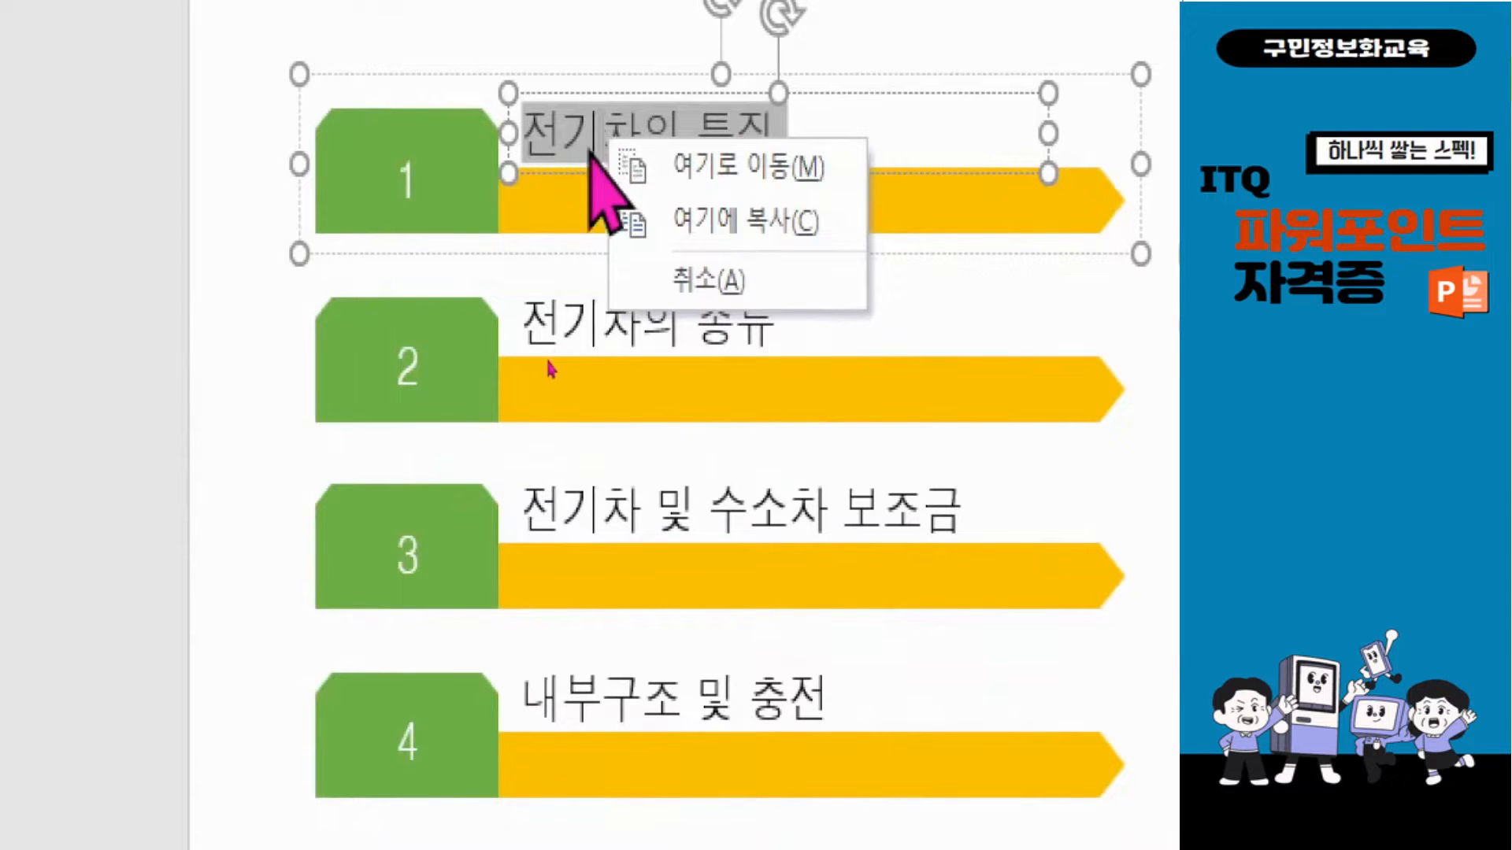
{"action": "left_click", "coordinate": [711, 279]}
{"action": "left_click_drag", "start_coordinate": [679, 147], "coordinate": [690, 128]}
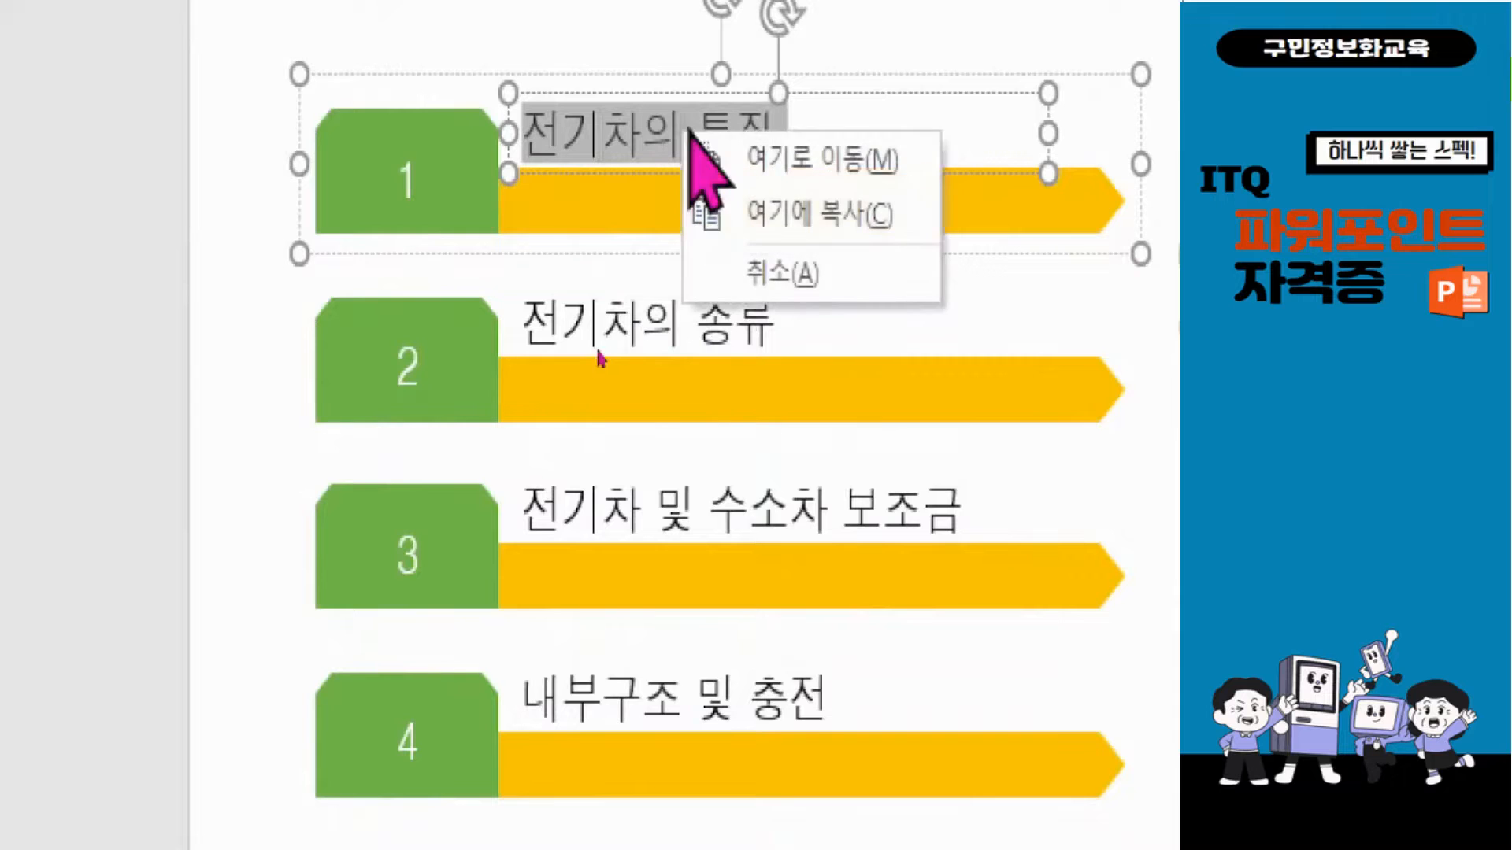
{"action": "left_click", "coordinate": [752, 271]}
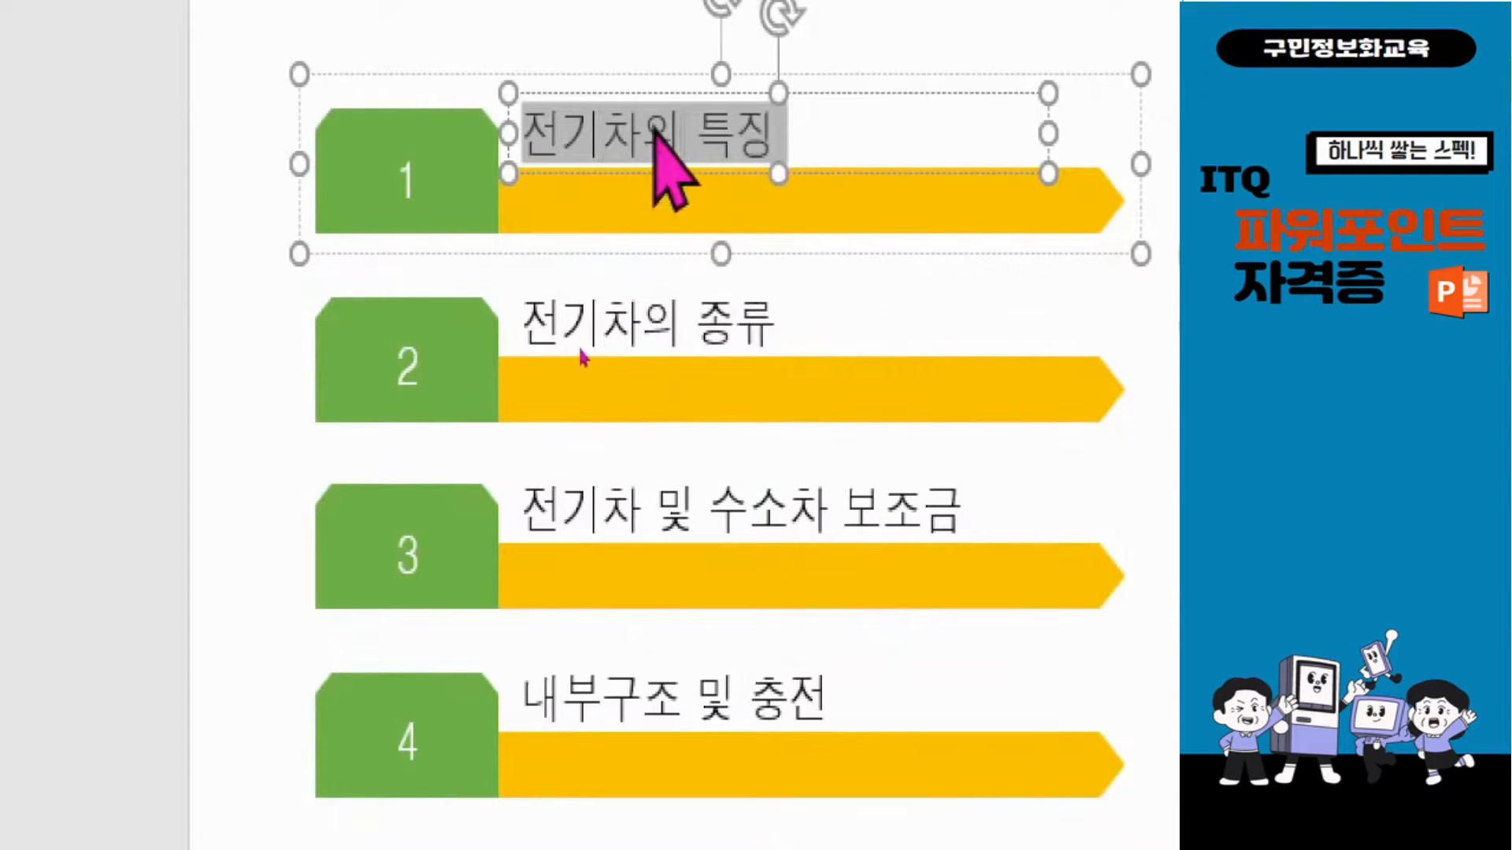
Add a hyperlink to the selected 전기차의 특징 text that targets 슬라이드 3 of this presentation, using the bookmark list.
{"action": "right_click", "coordinate": [655, 132]}
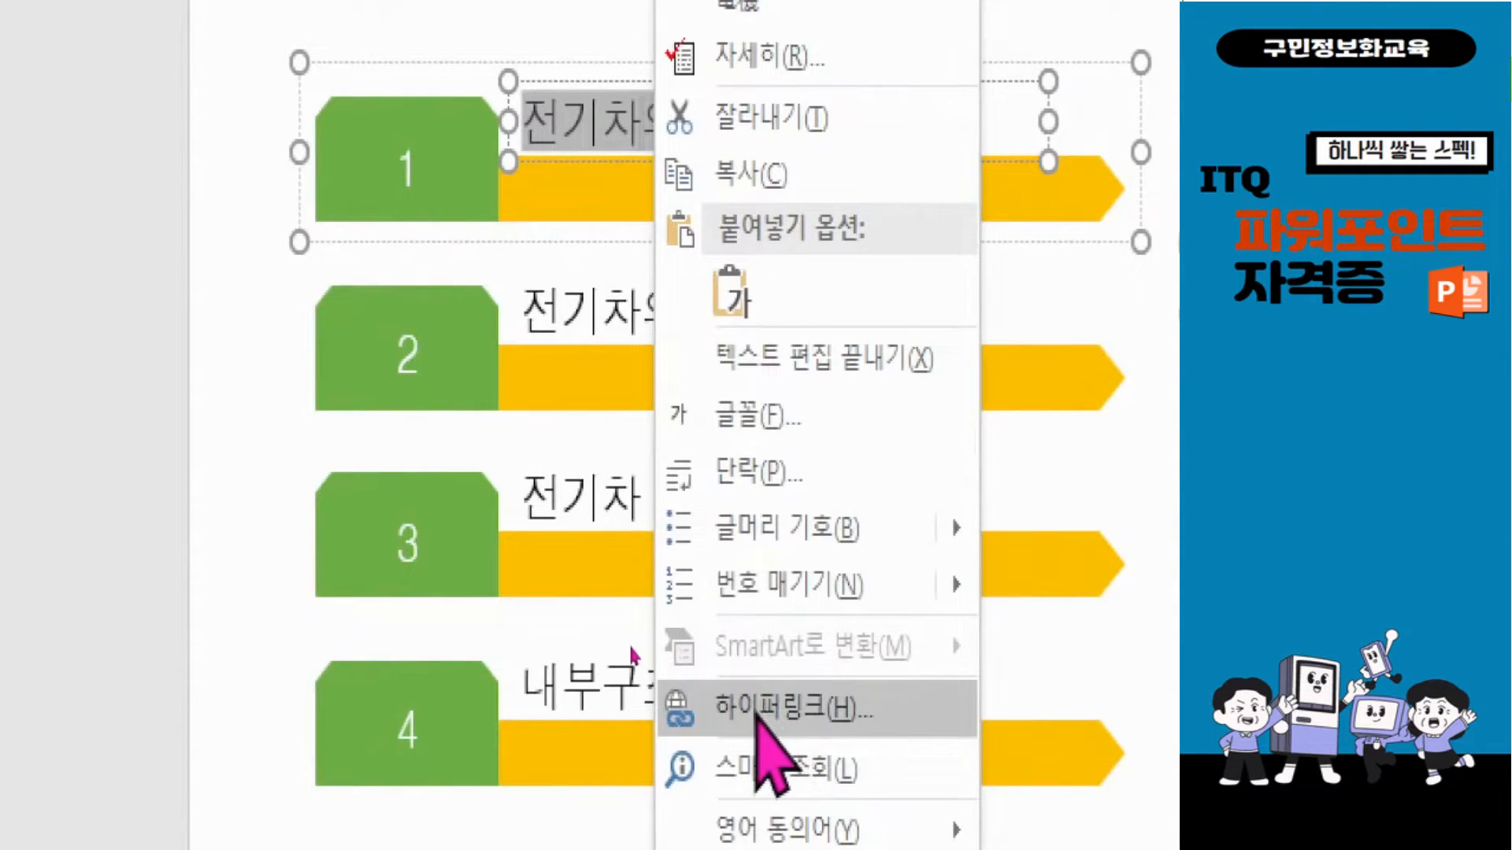
{"action": "left_click", "coordinate": [762, 707]}
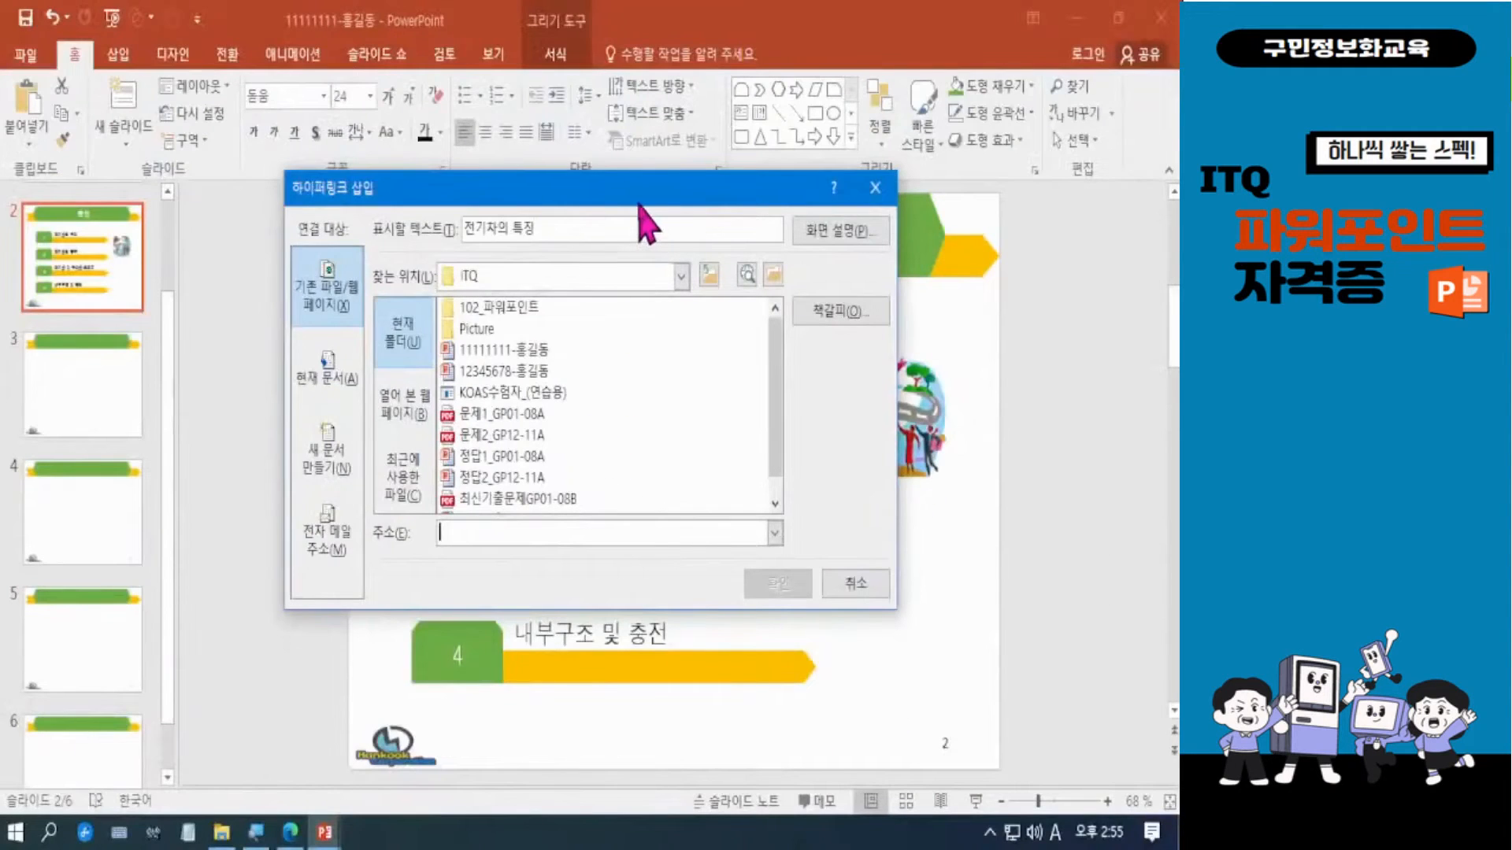
{"action": "left_click_drag", "start_coordinate": [638, 195], "coordinate": [776, 215]}
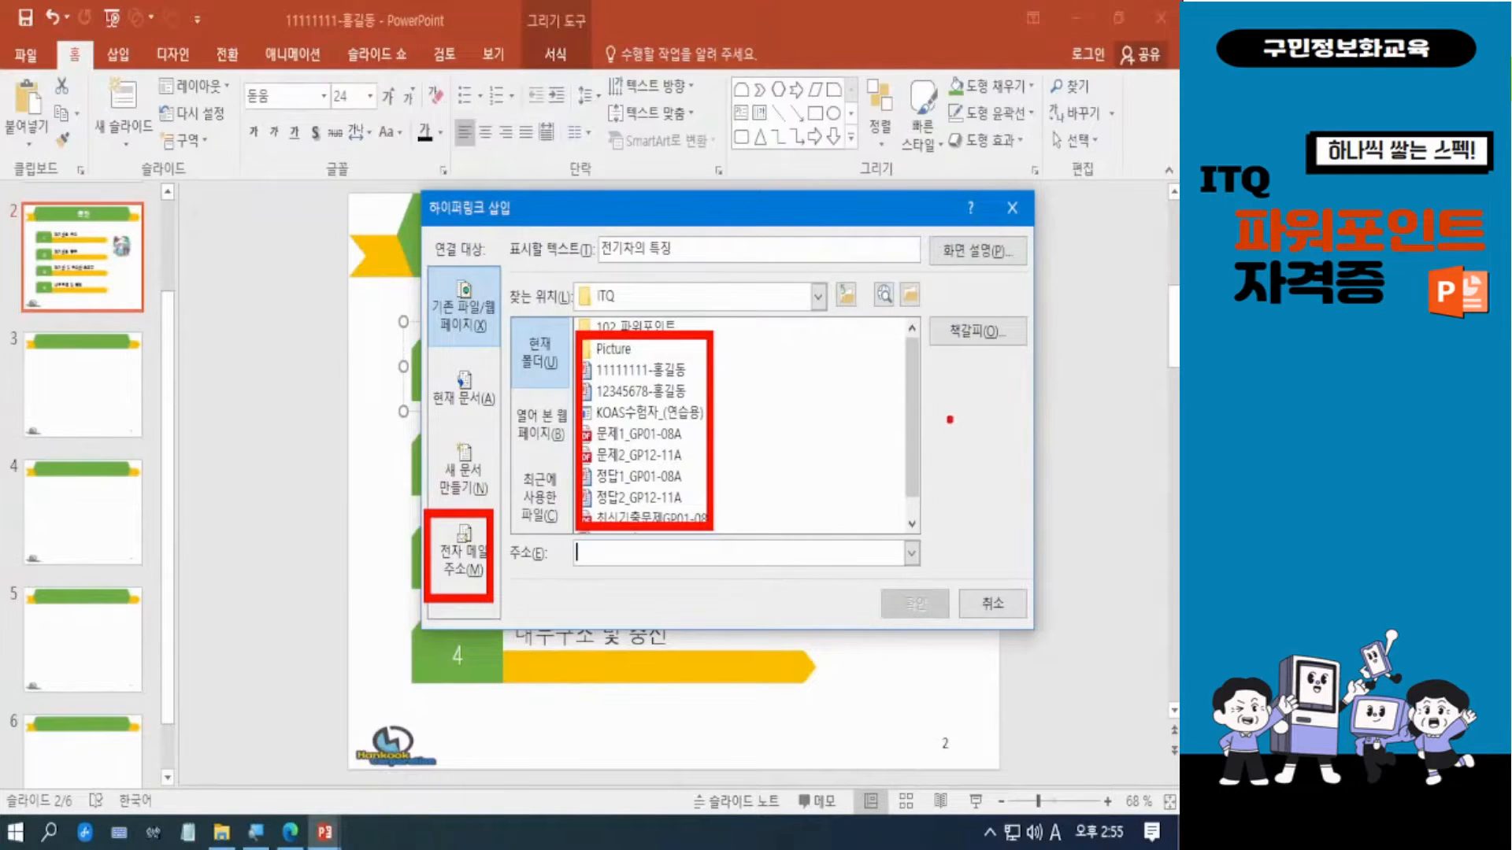
{"action": "mouse_move", "coordinate": [919, 305]}
{"action": "left_mouse_down"}
{"action": "mouse_move", "coordinate": [994, 378]}
{"action": "mouse_move", "coordinate": [1041, 384]}
{"action": "left_mouse_up"}
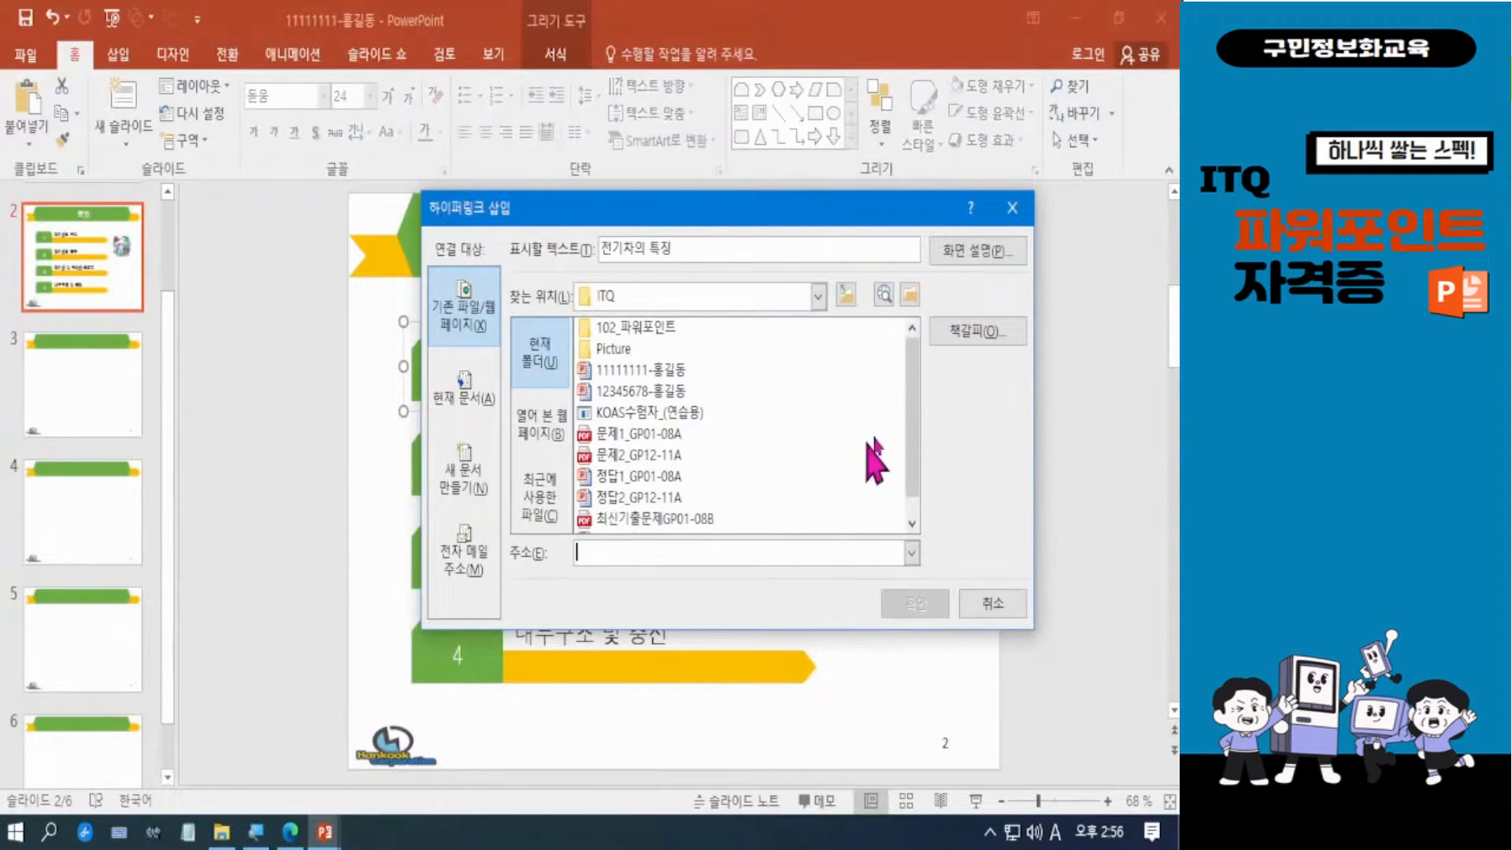
{"action": "left_click", "coordinate": [989, 339]}
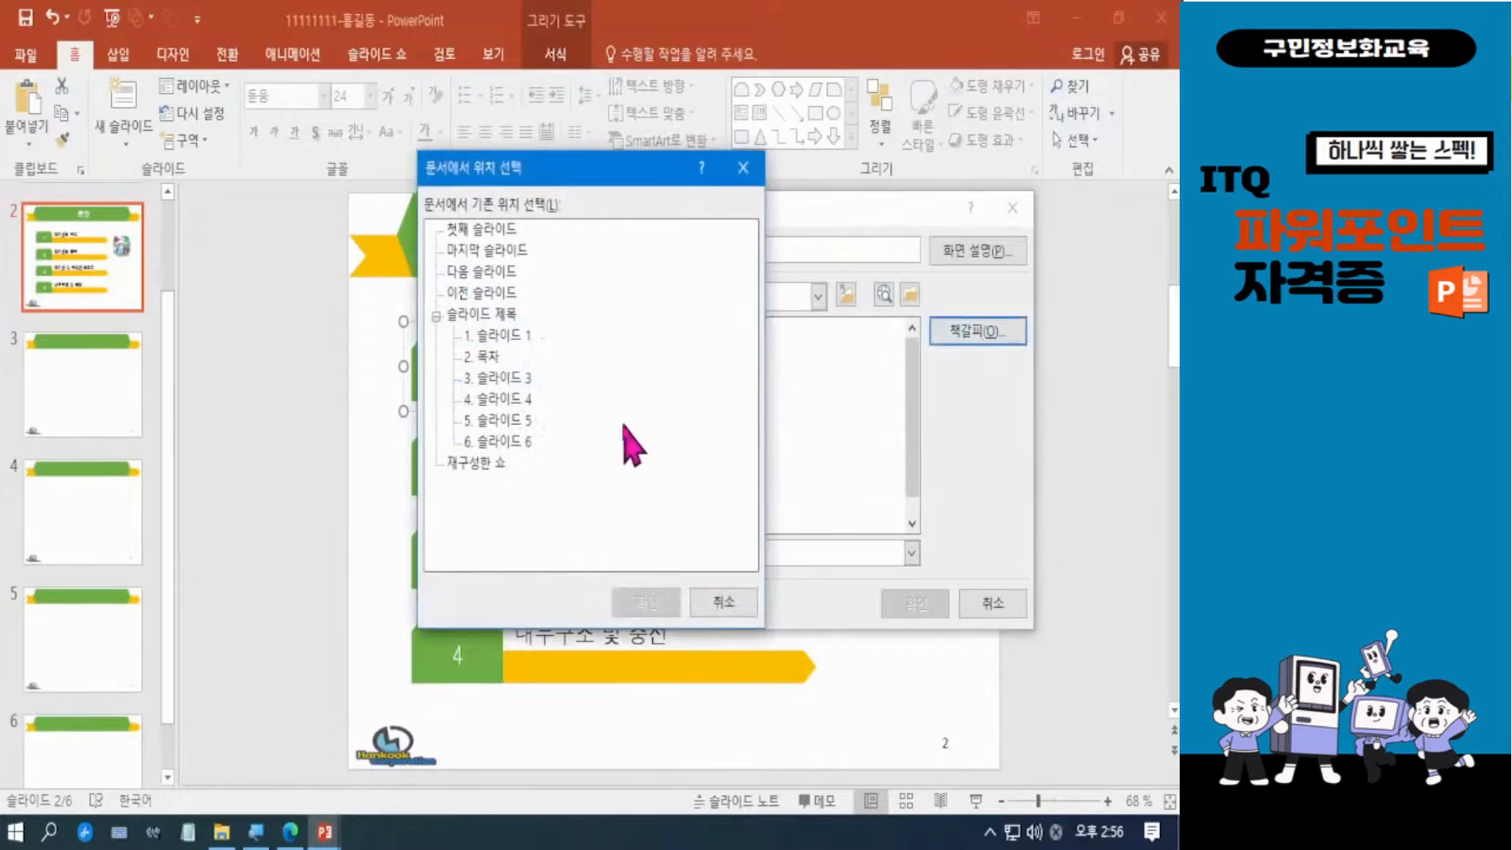
{"action": "left_click", "coordinate": [507, 381]}
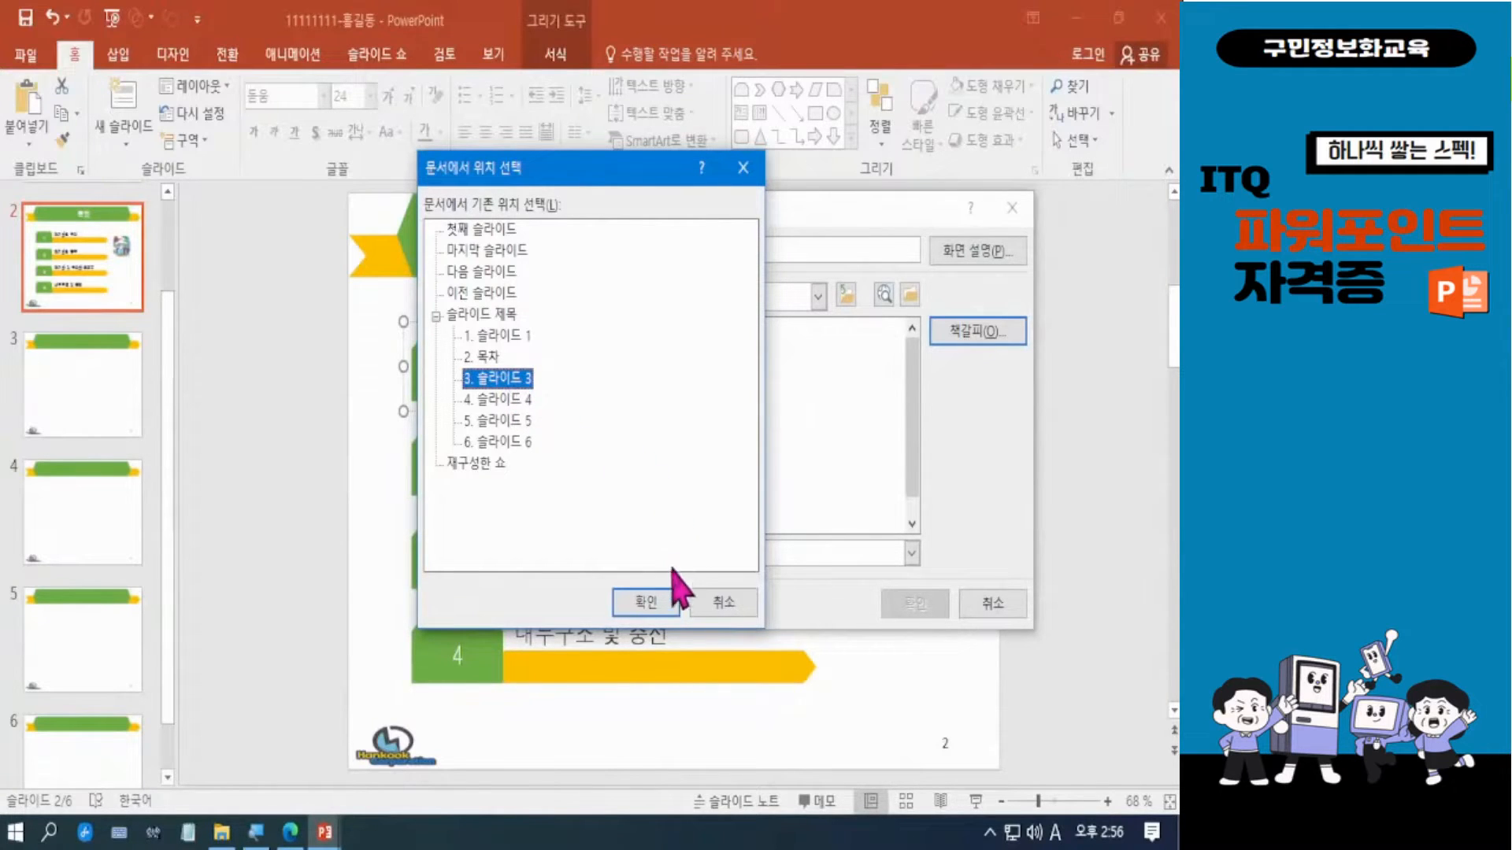
{"action": "left_click", "coordinate": [647, 603]}
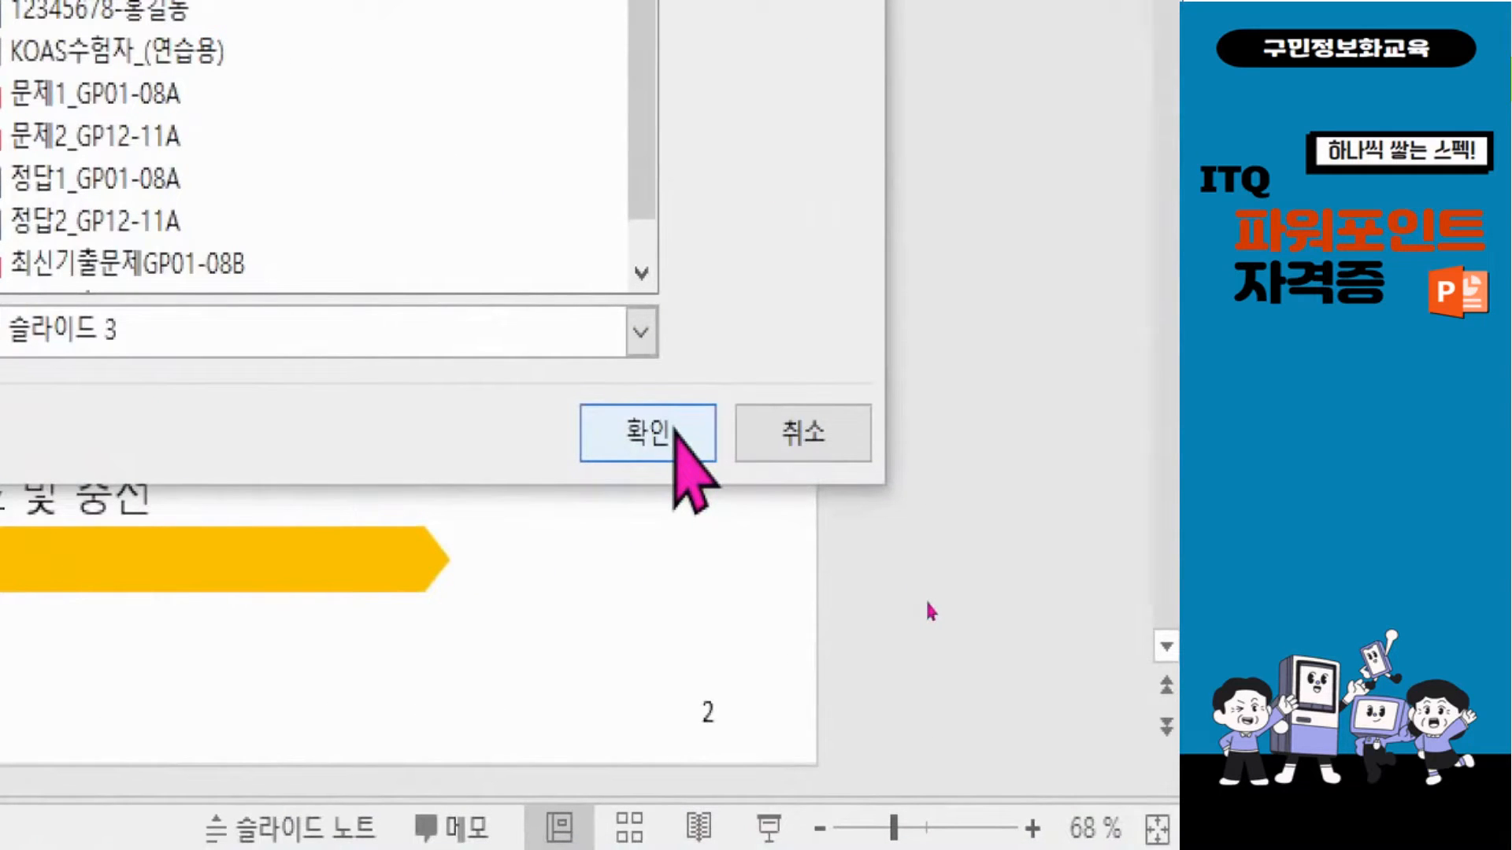
{"action": "left_click", "coordinate": [675, 433]}
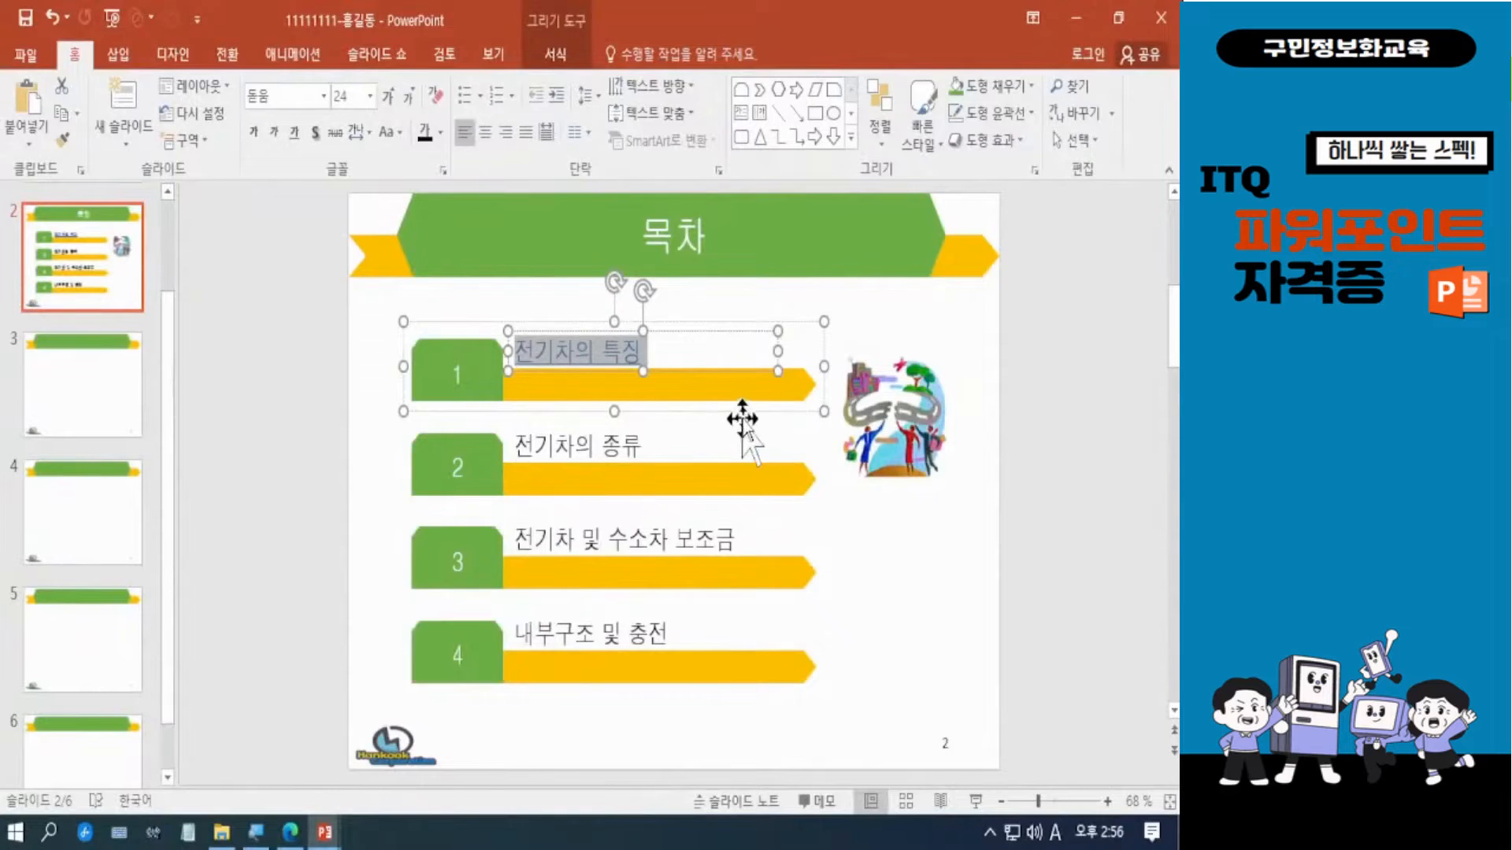
{"action": "left_click", "coordinate": [997, 523]}
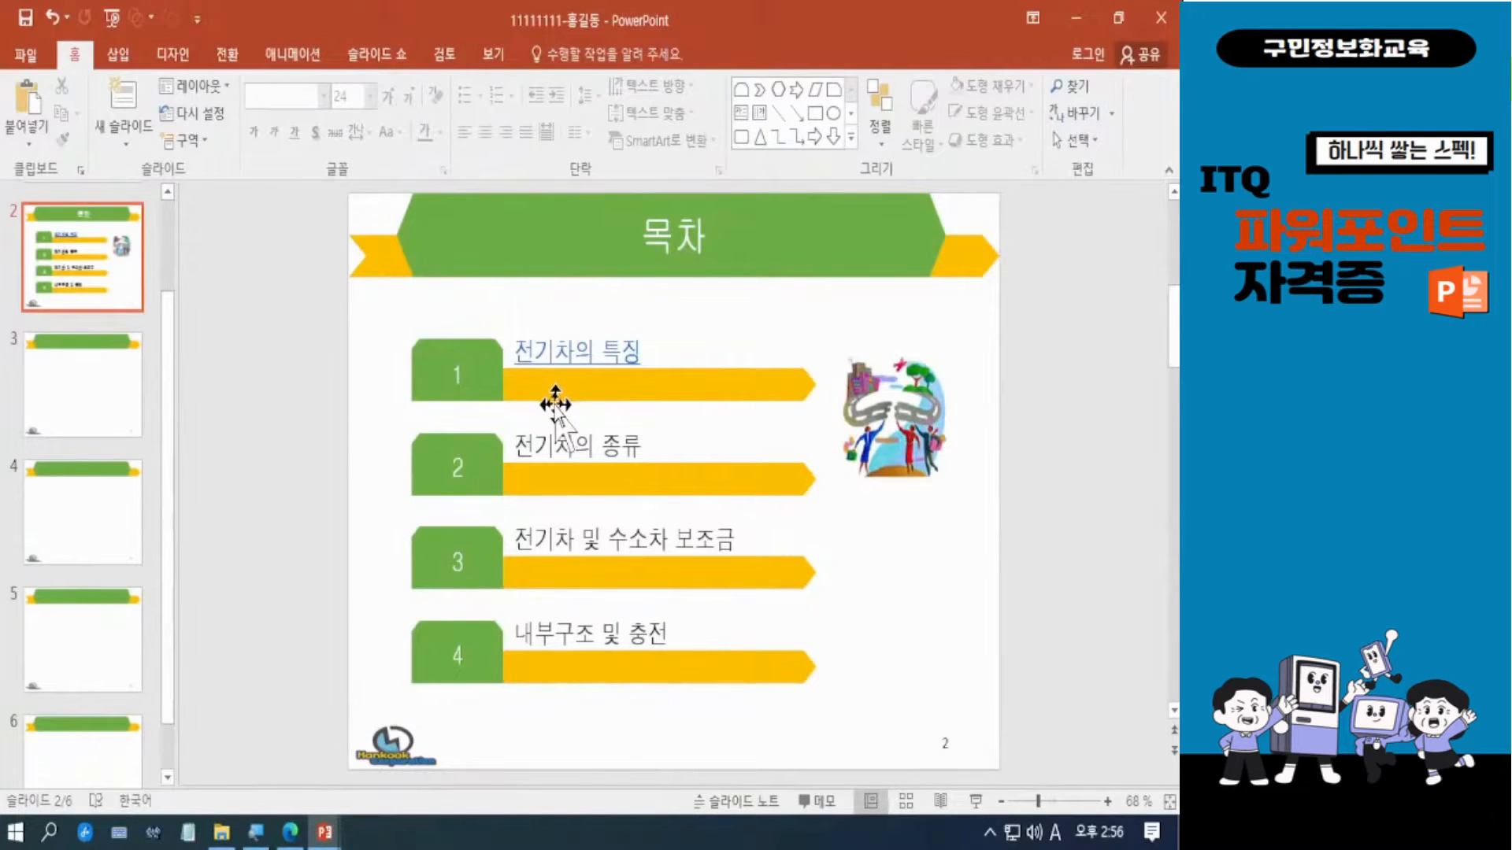
{"action": "left_click", "coordinate": [590, 352]}
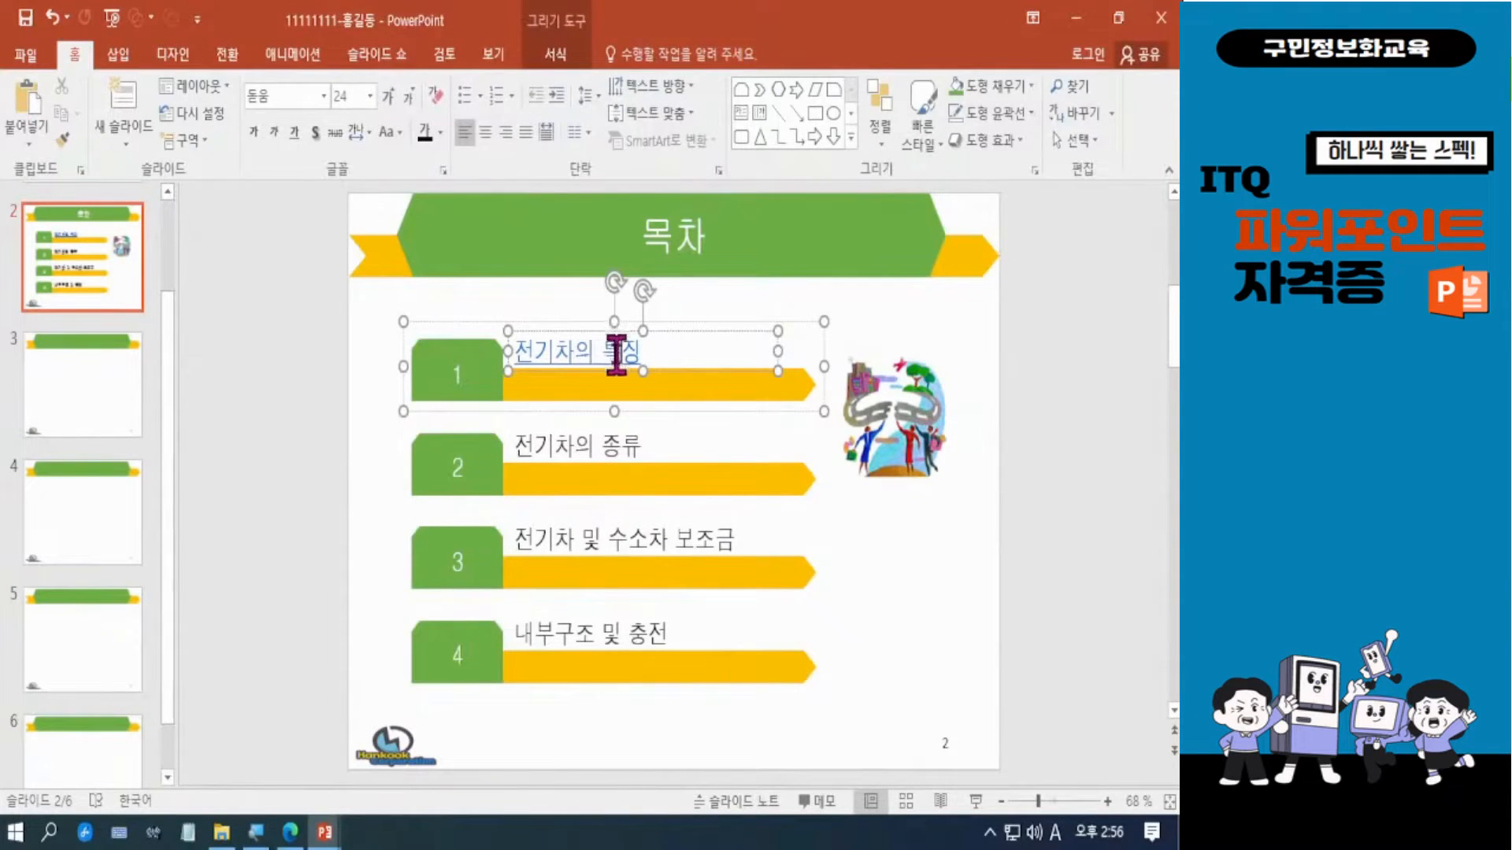
{"action": "left_click", "coordinate": [1016, 484]}
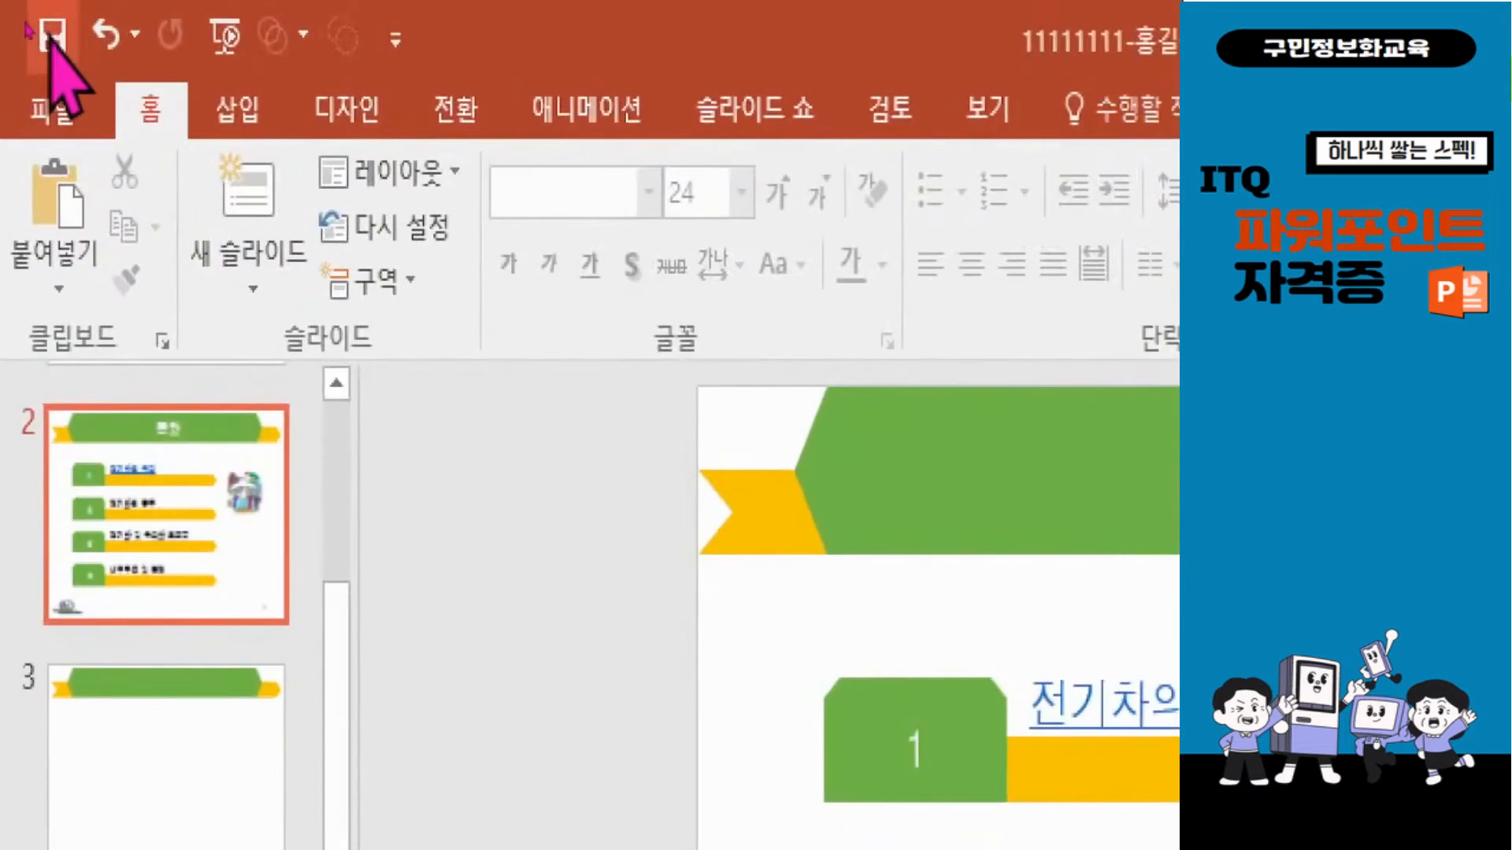
Run the slide show from the 목차 slide, follow the 전기차의 특징 link and return to the contents slide.
{"action": "left_click", "coordinate": [49, 36]}
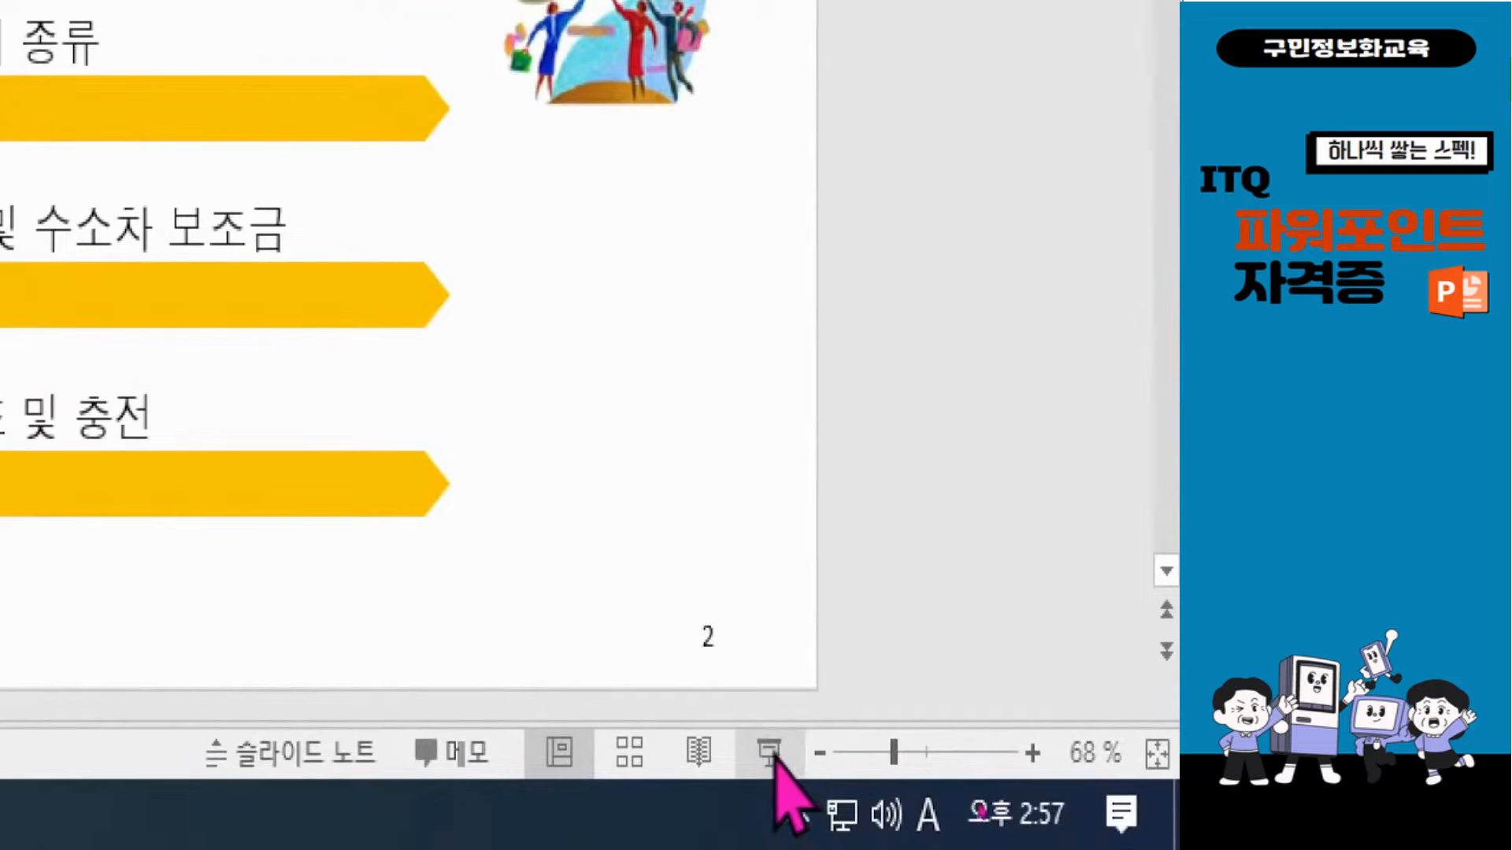
{"action": "left_click", "coordinate": [770, 753]}
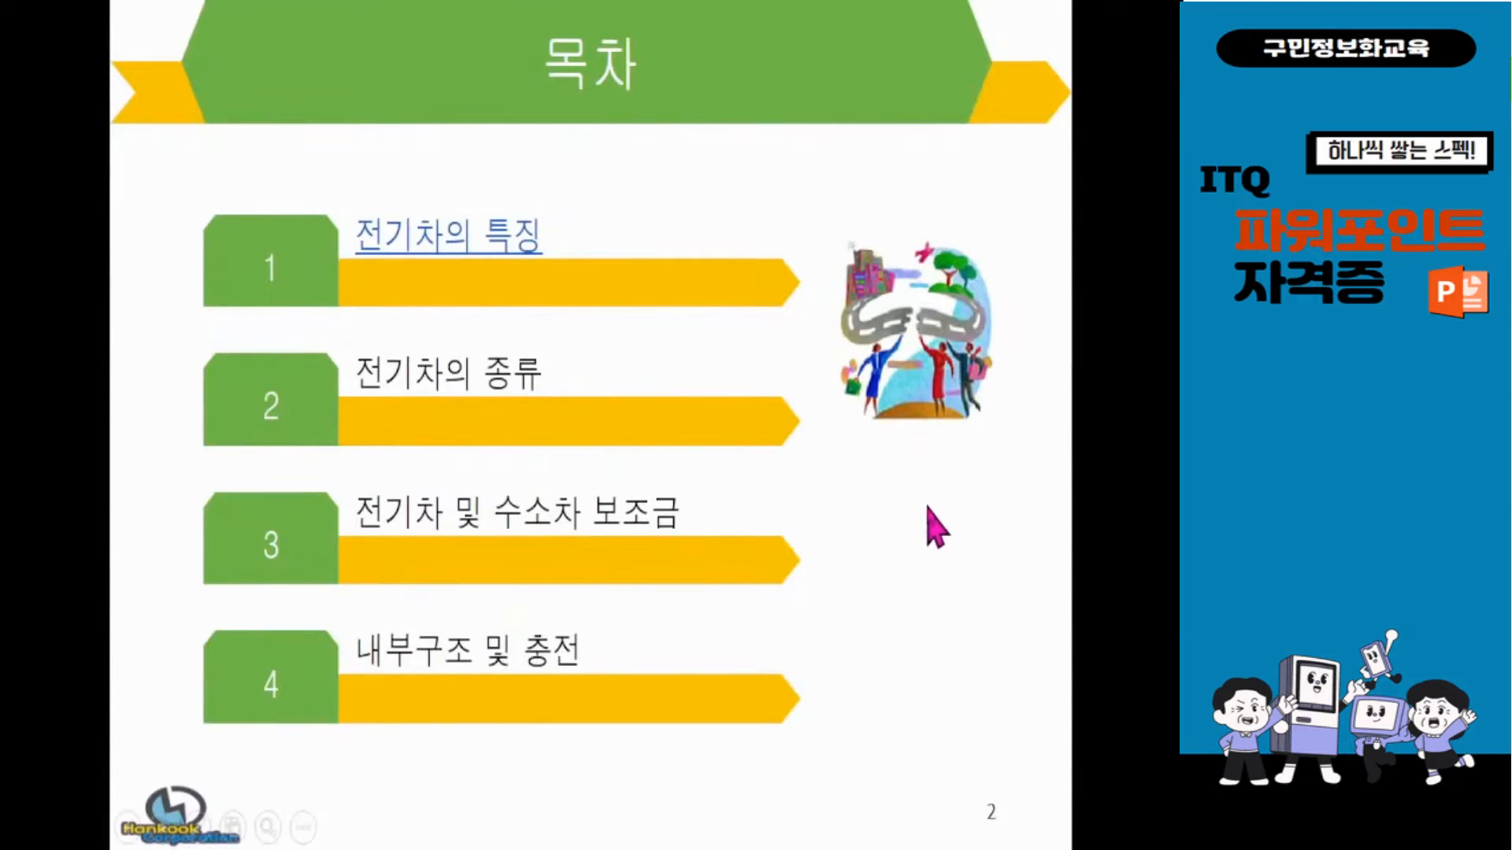
{"action": "left_click", "coordinate": [446, 255]}
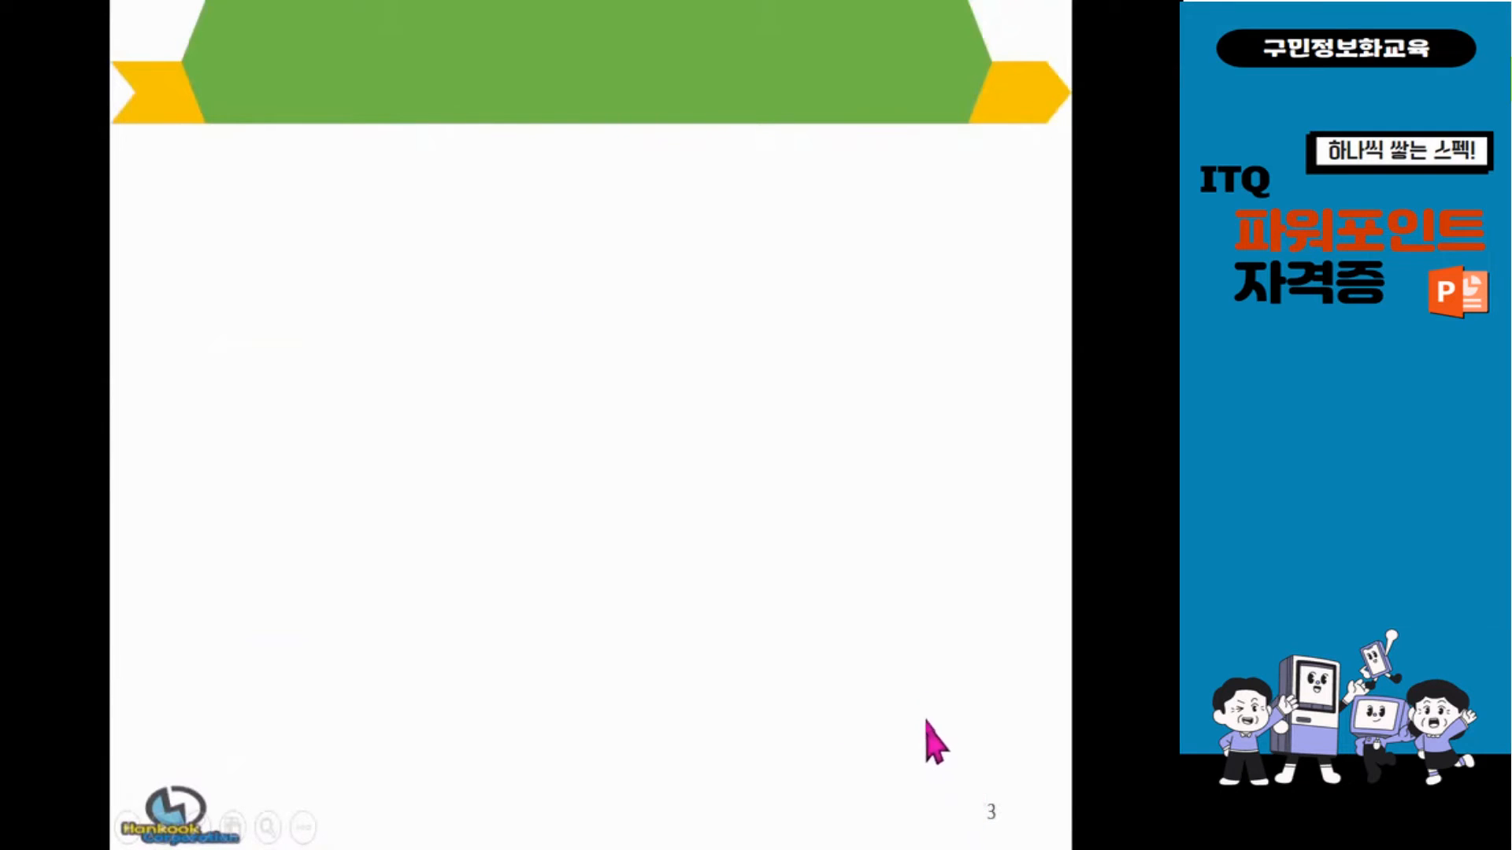
{"action": "scroll", "coordinate": [888, 567], "scroll_direction": "up", "scroll_amount": 2}
{"action": "scroll", "coordinate": [888, 568], "scroll_direction": "down", "scroll_amount": 6}
{"action": "scroll", "coordinate": [888, 567], "scroll_direction": "up", "scroll_amount": 6}
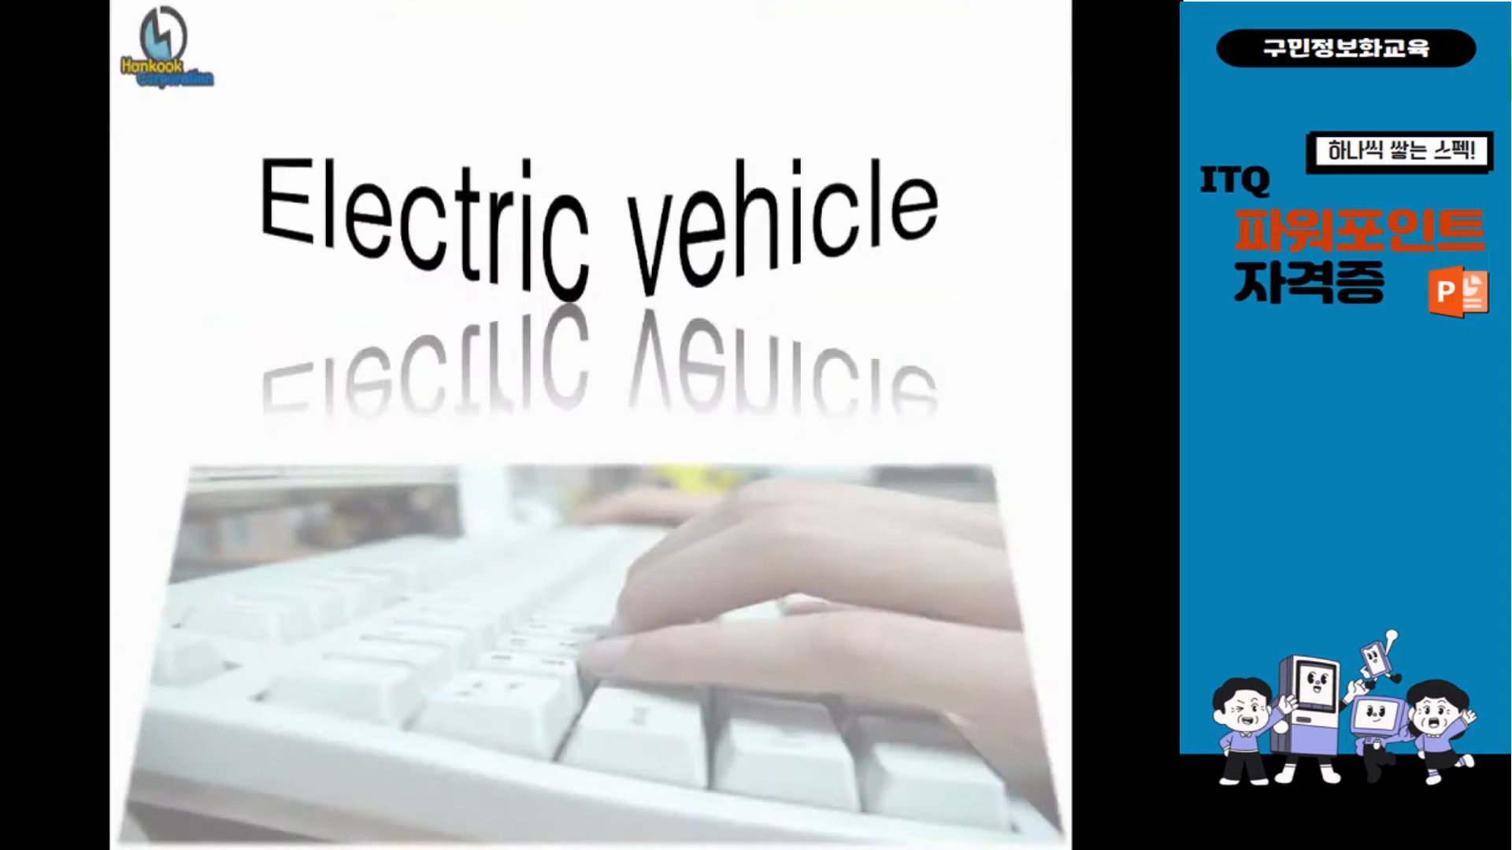
{"action": "scroll", "coordinate": [888, 567], "scroll_direction": "down", "scroll_amount": 1}
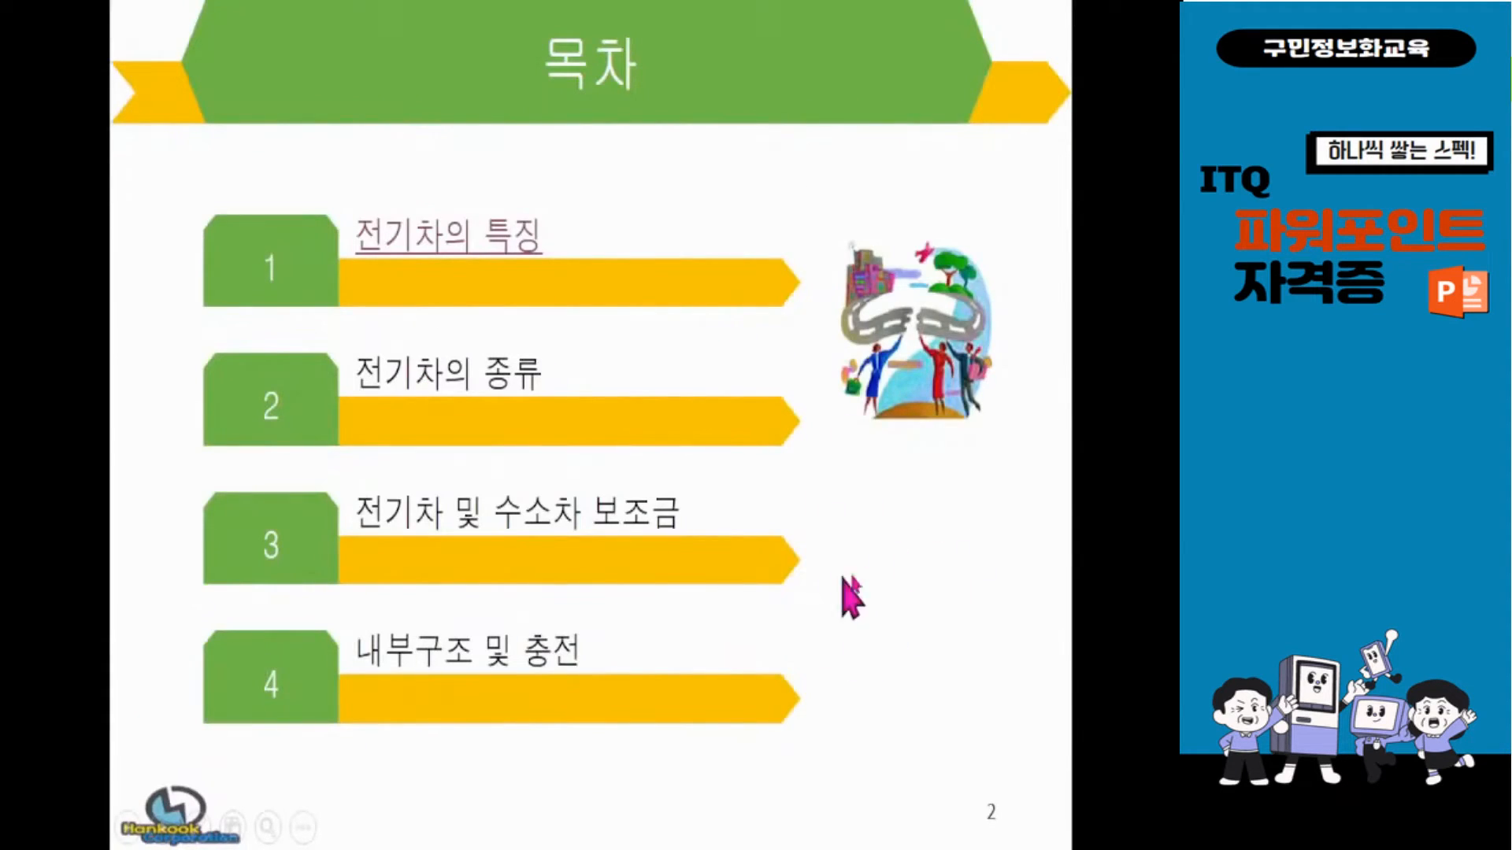
Advance normally from the contents slide, go back to it, follow the 전기차의 특징 link again and end the slide show.
{"action": "left_click", "coordinate": [934, 533]}
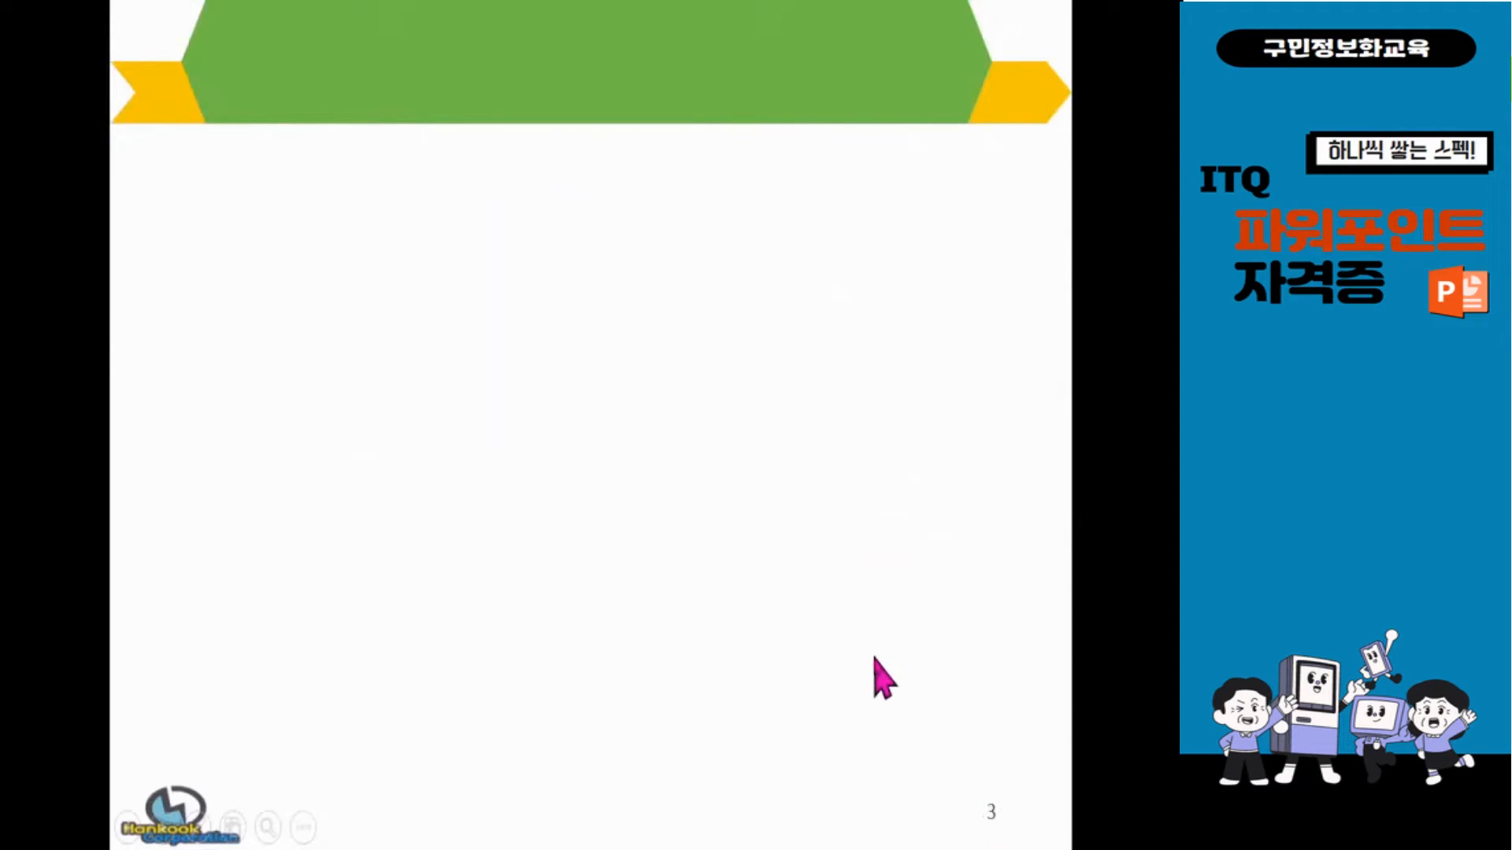
{"action": "scroll", "coordinate": [874, 656], "scroll_direction": "up", "scroll_amount": 2}
{"action": "scroll", "coordinate": [607, 356], "scroll_direction": "down", "scroll_amount": 1}
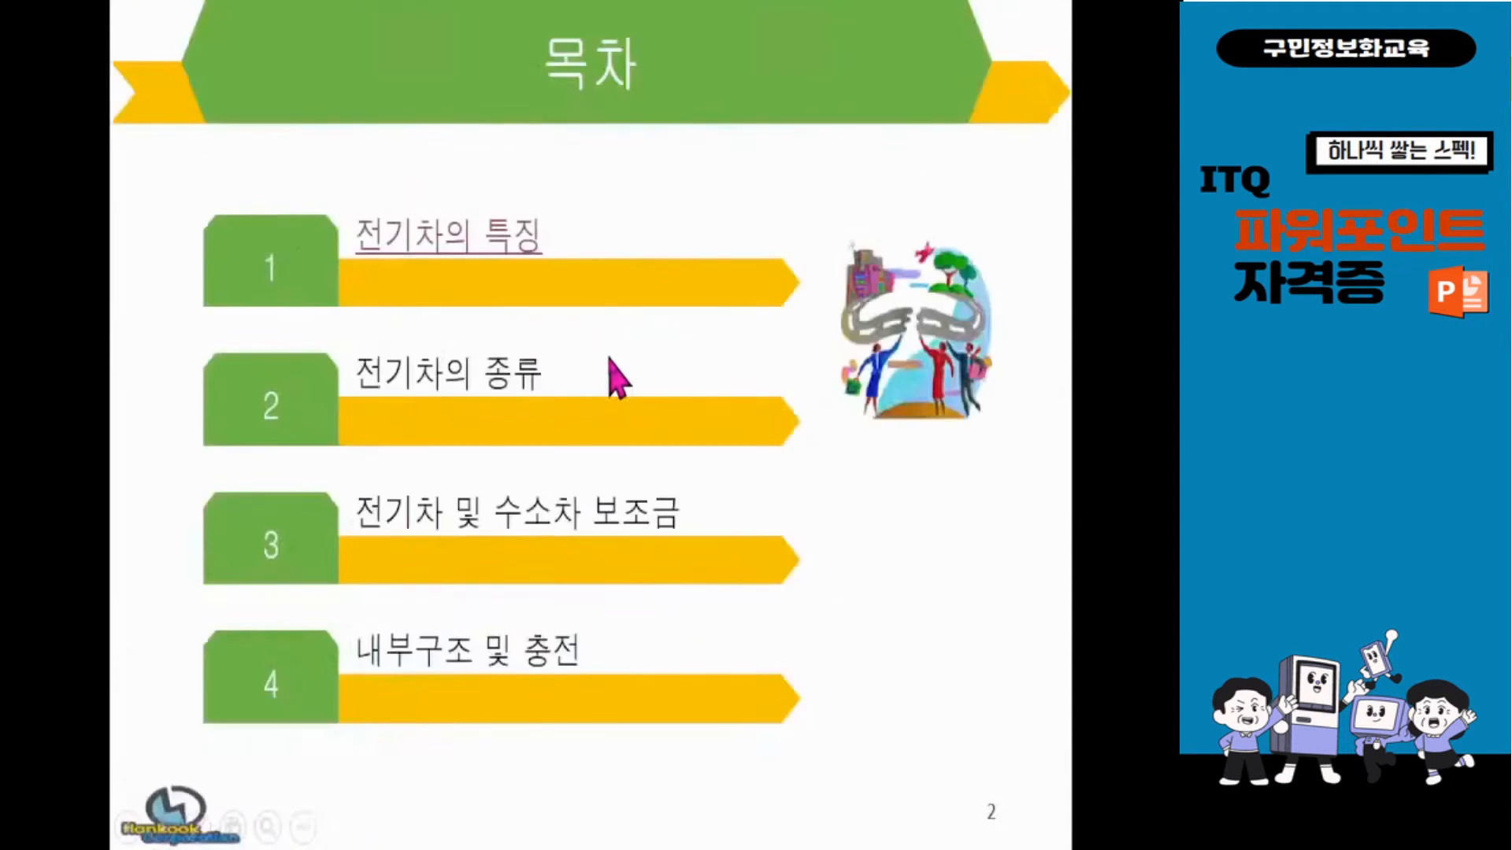
{"action": "left_click", "coordinate": [465, 244]}
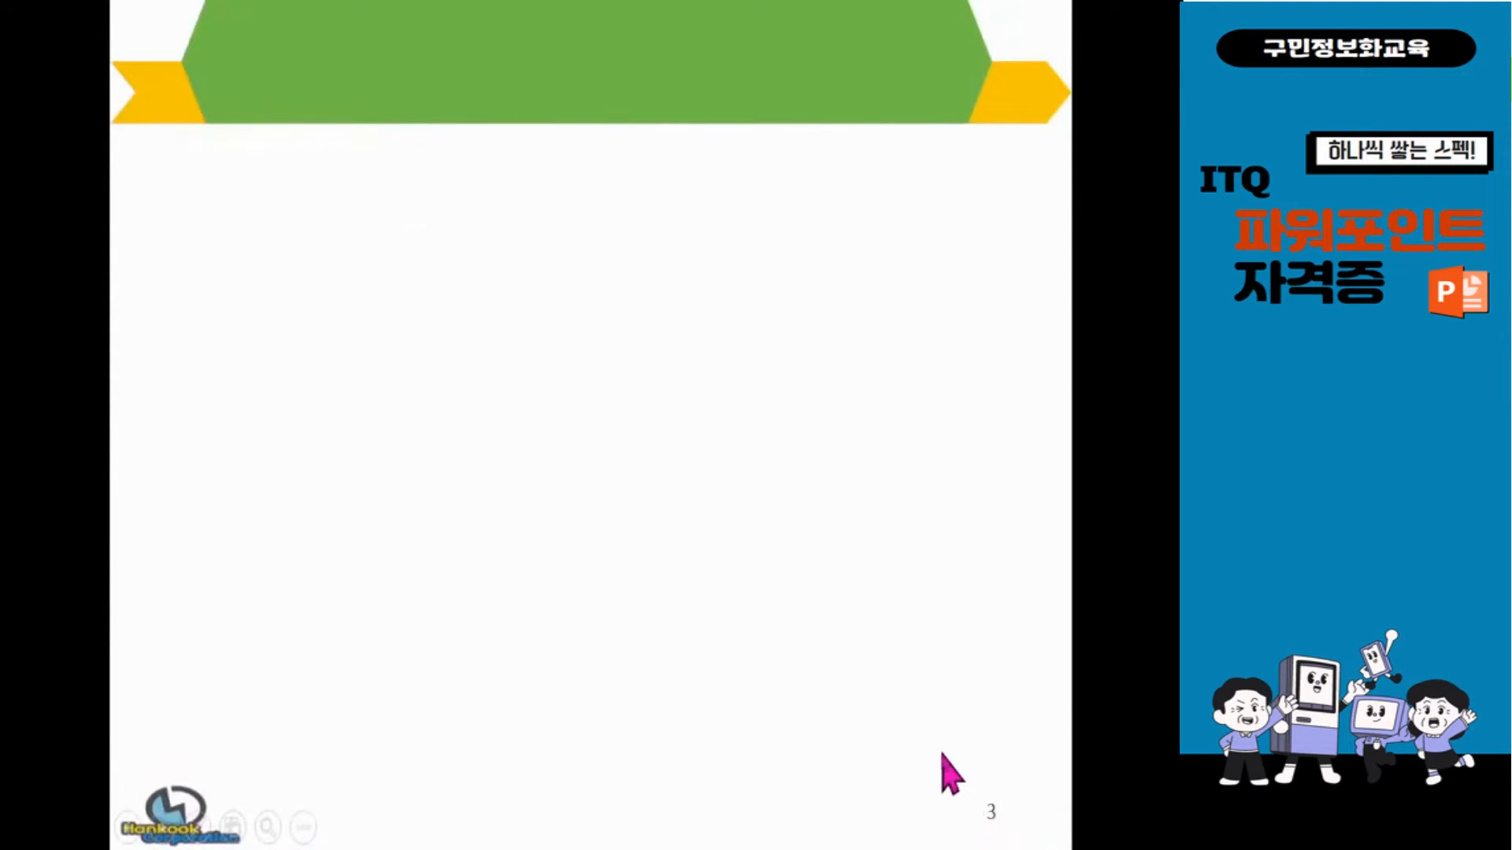
{"action": "key", "text": "Escape"}
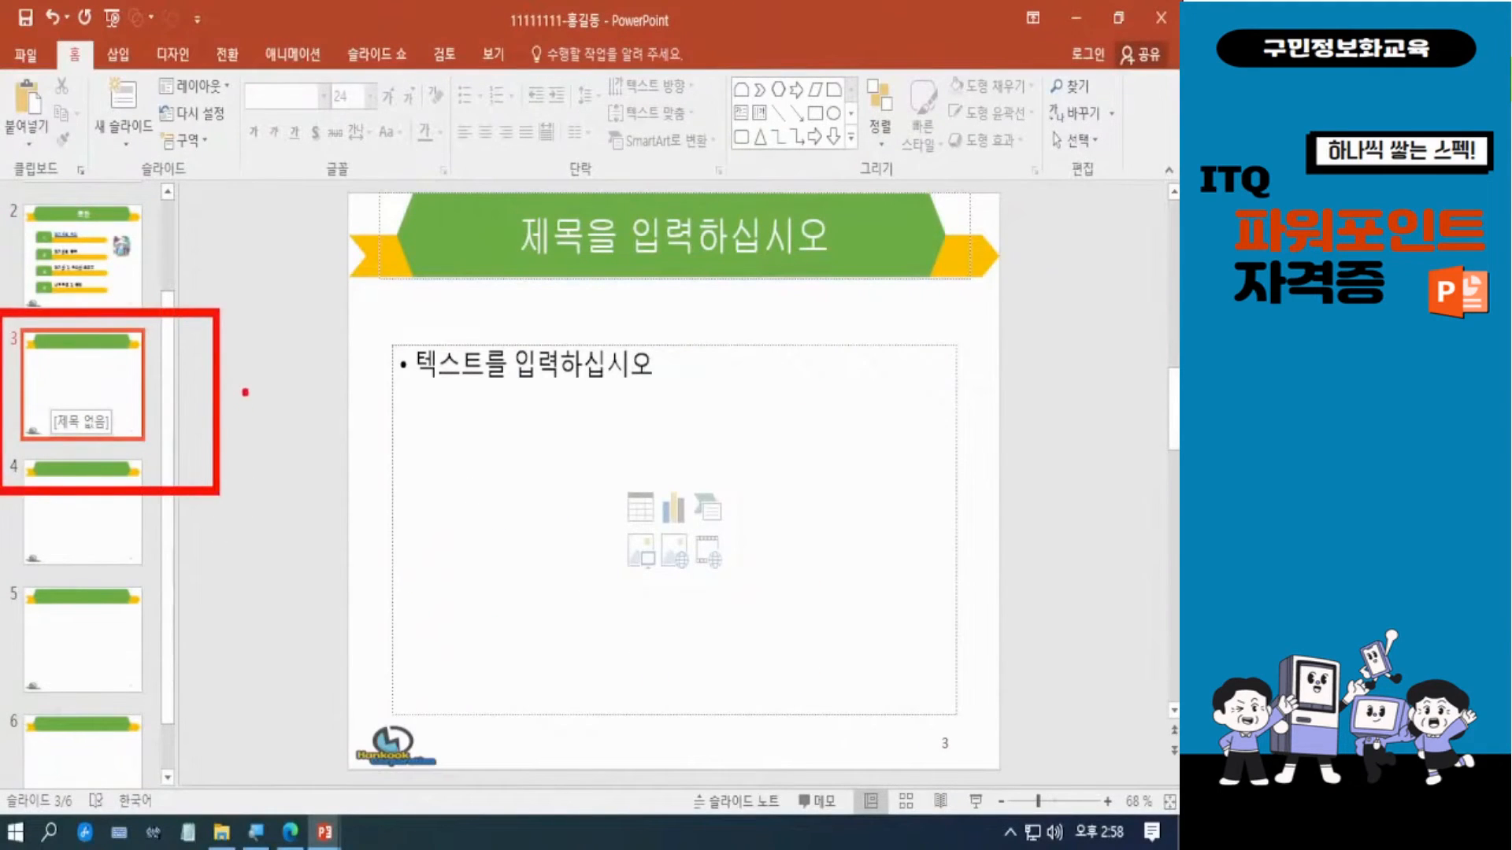
Look over the title slide and the finished 목차 slide, ending on the 목차 slide.
{"action": "left_click", "coordinate": [119, 288]}
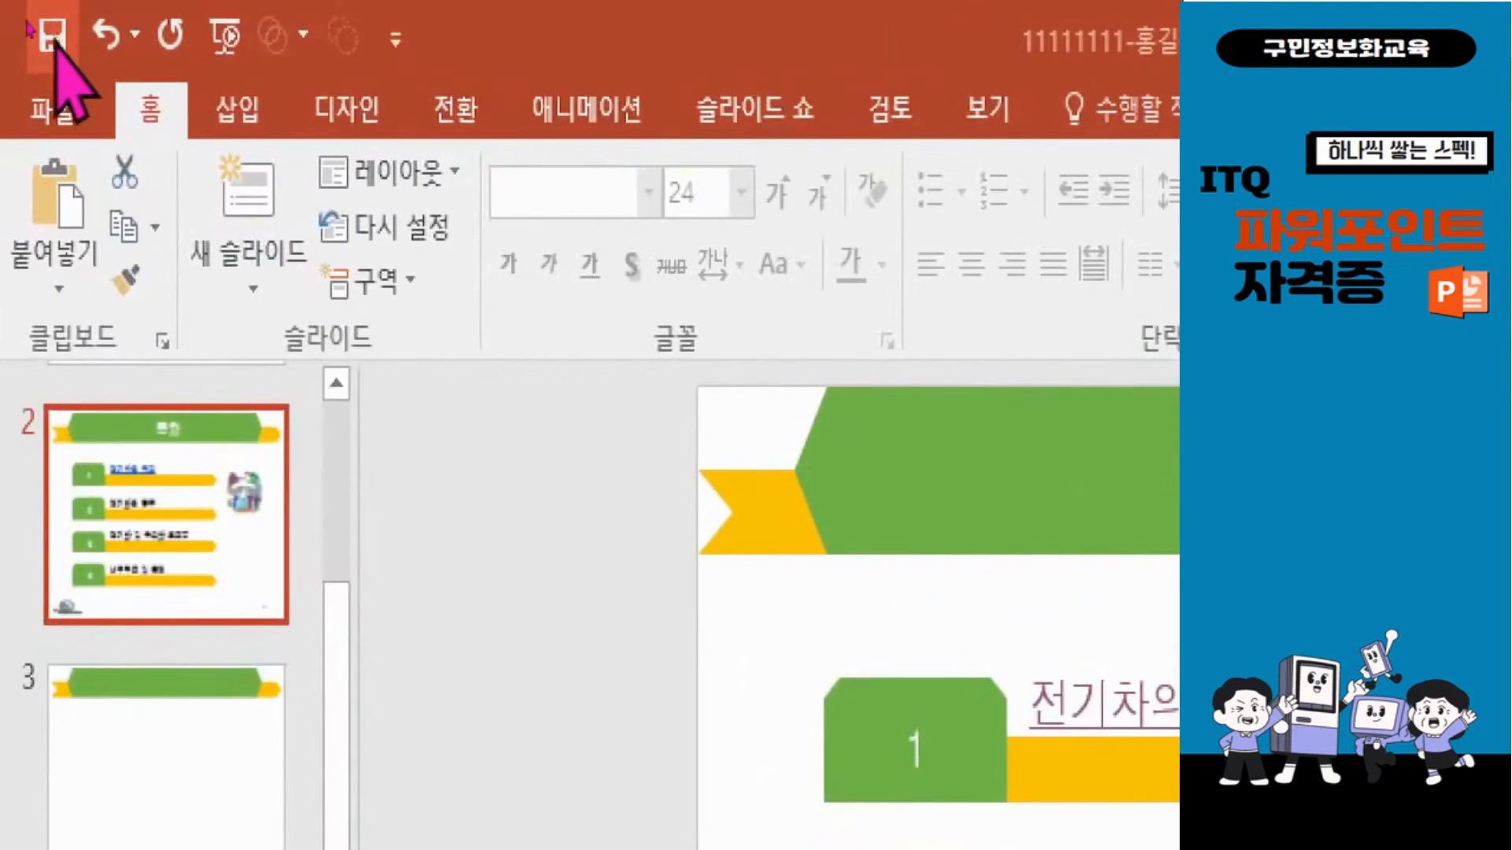
{"action": "left_click", "coordinate": [53, 40]}
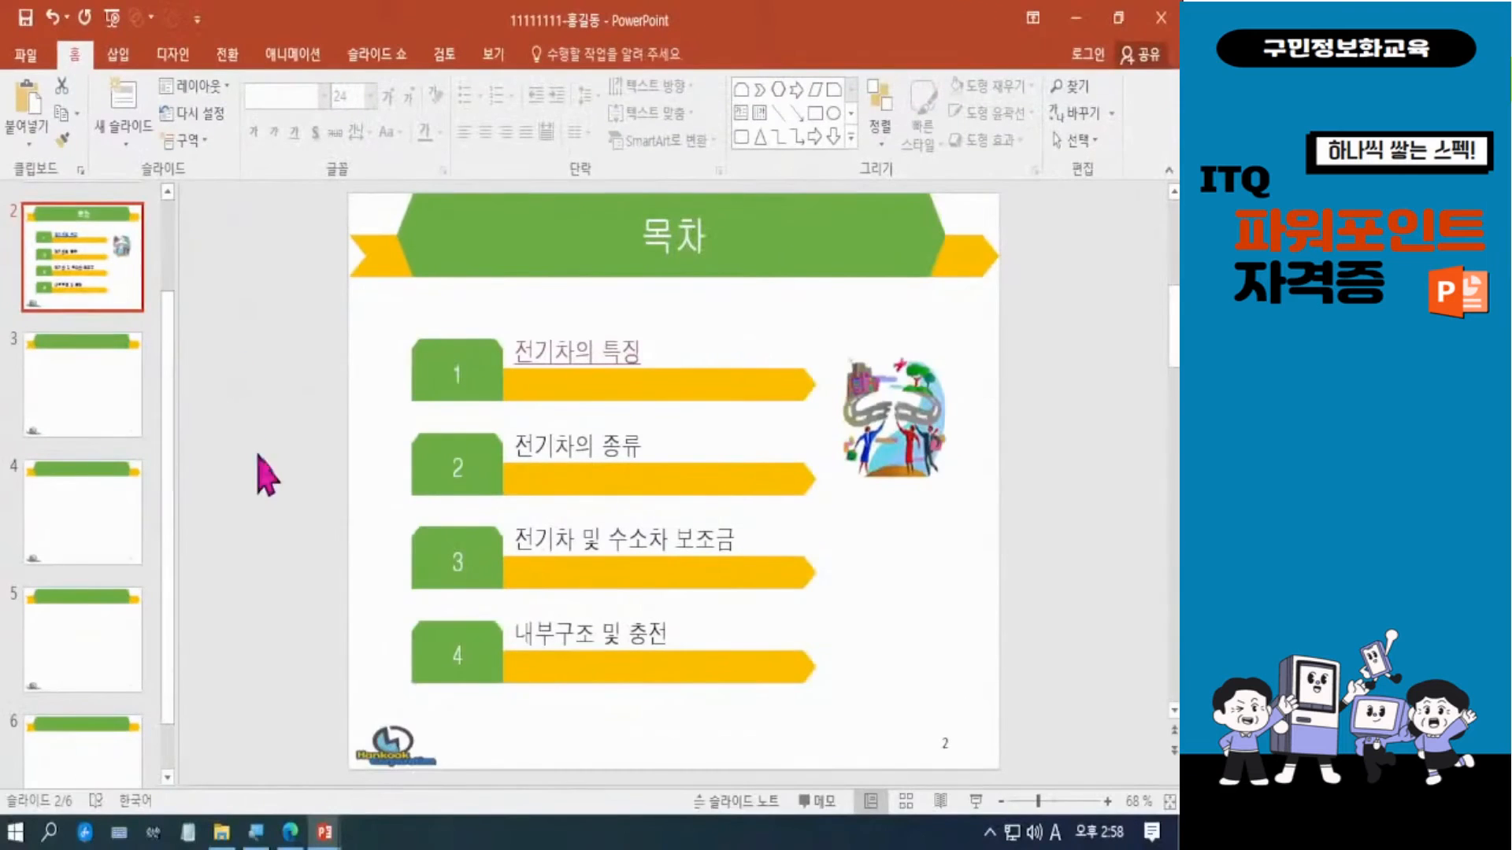
{"action": "scroll", "coordinate": [295, 472], "scroll_direction": "up", "scroll_amount": 1}
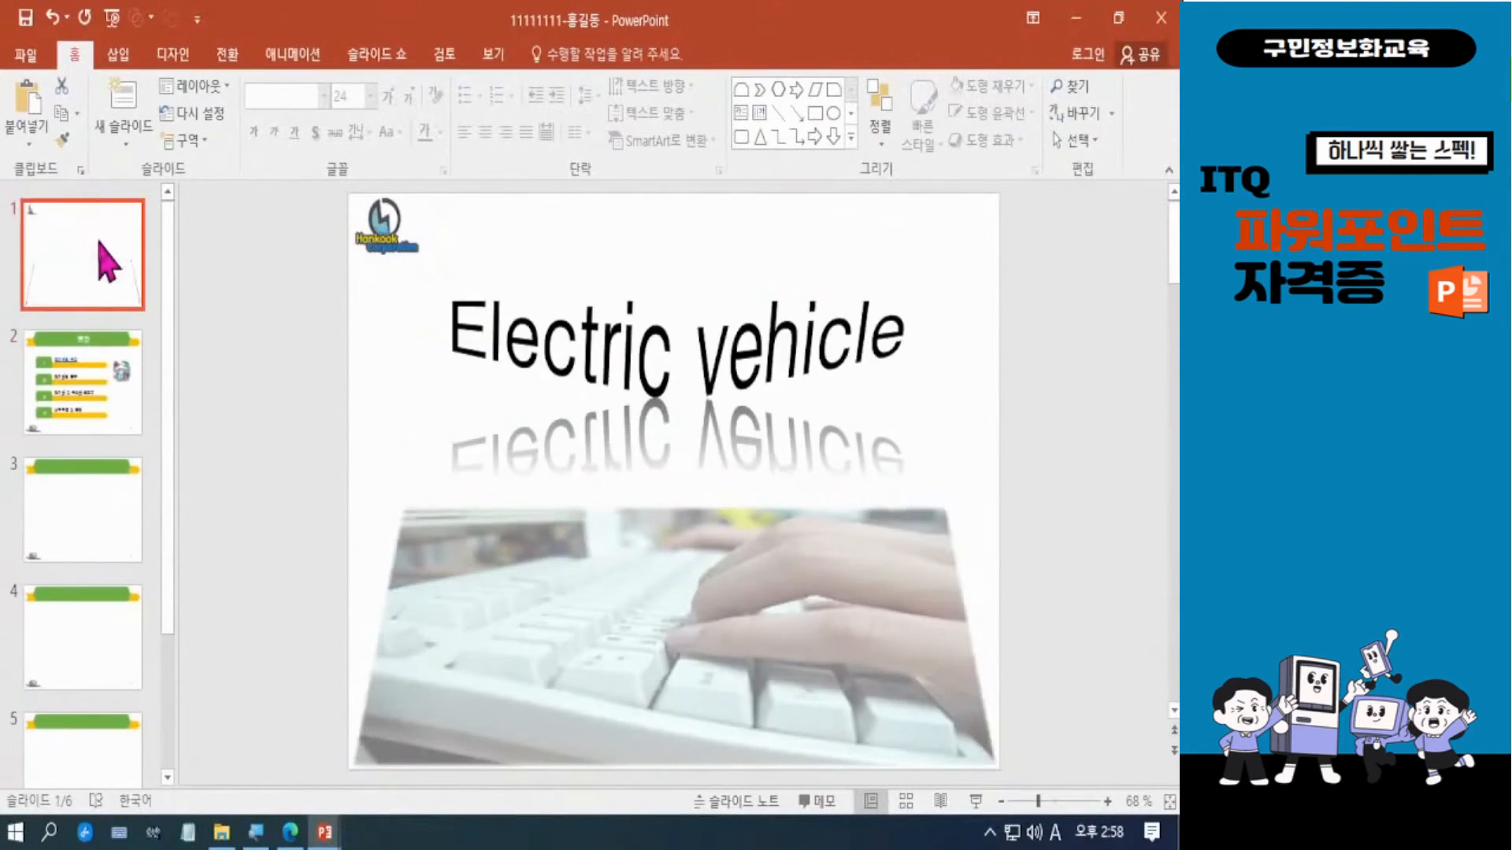
{"action": "left_click", "coordinate": [114, 394]}
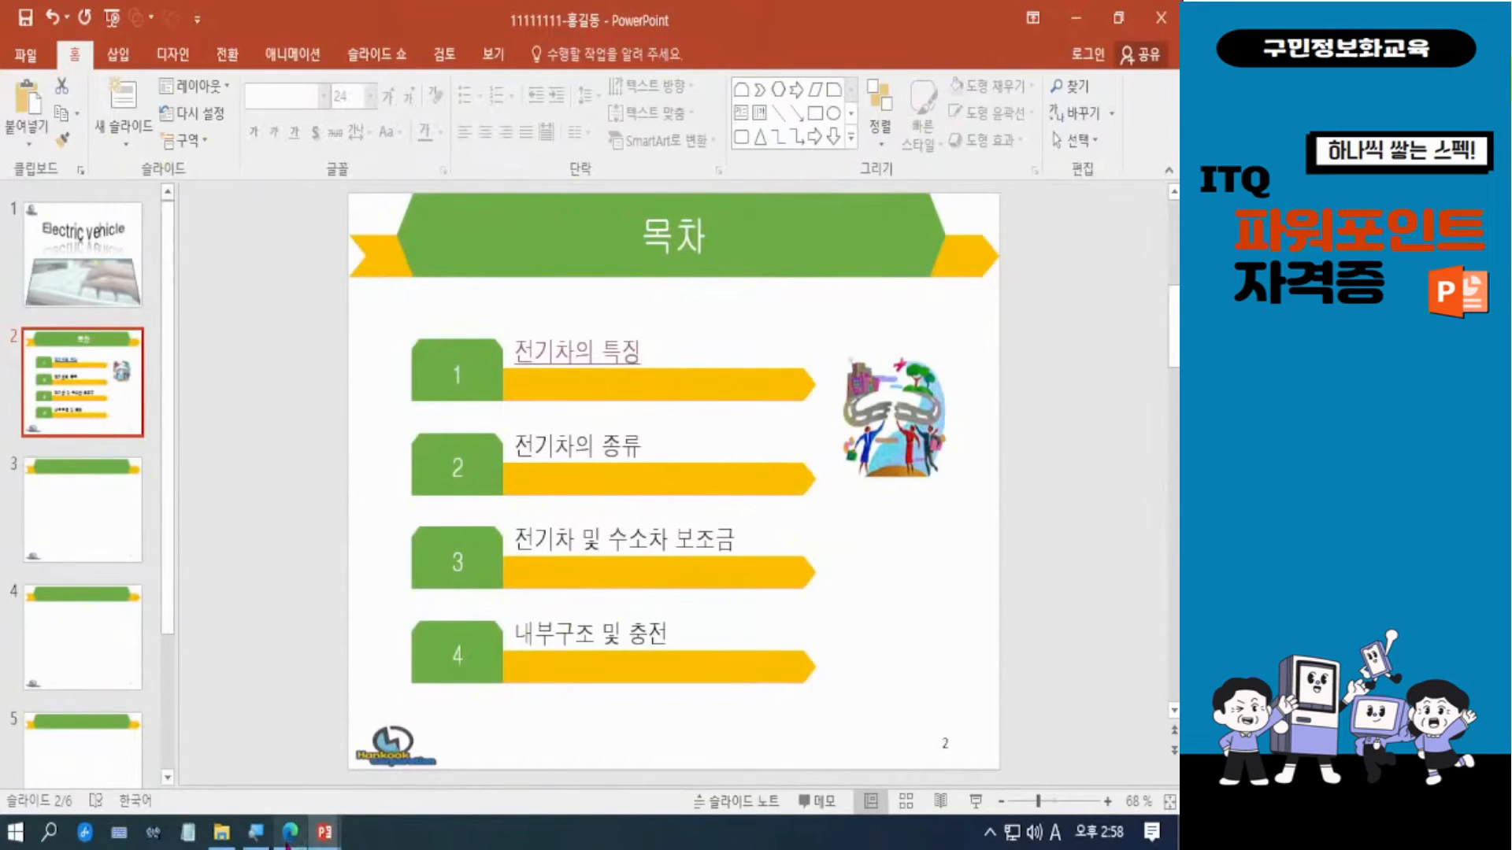
Switch to the browser and compare the 목차 slide requirements in 문제2_GP12-11A.pdf and 문제1_GP01-08A.pdf.
{"action": "left_click", "coordinate": [290, 833]}
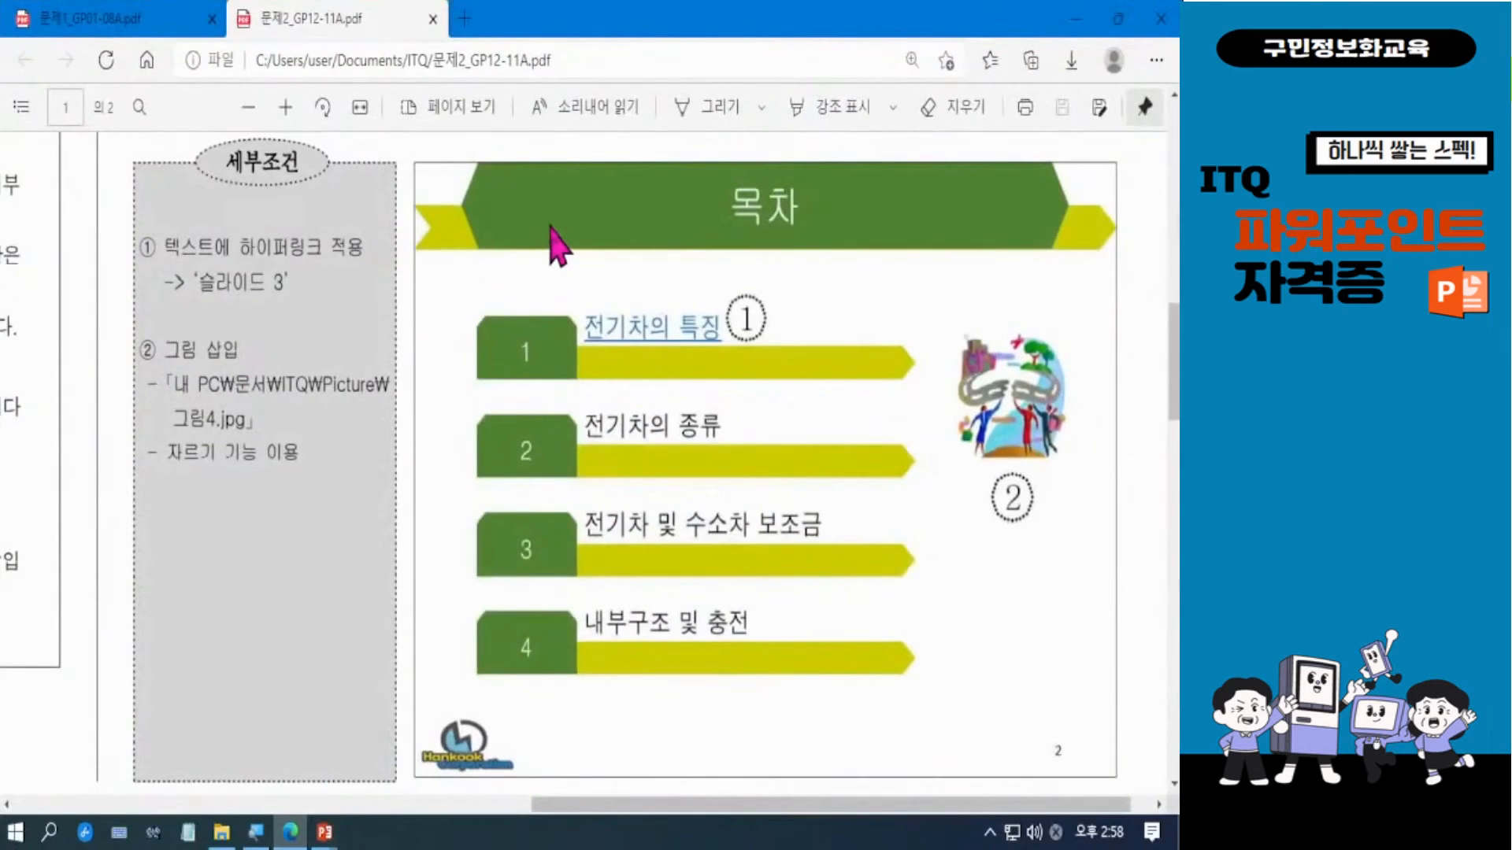
{"action": "left_click", "coordinate": [102, 33]}
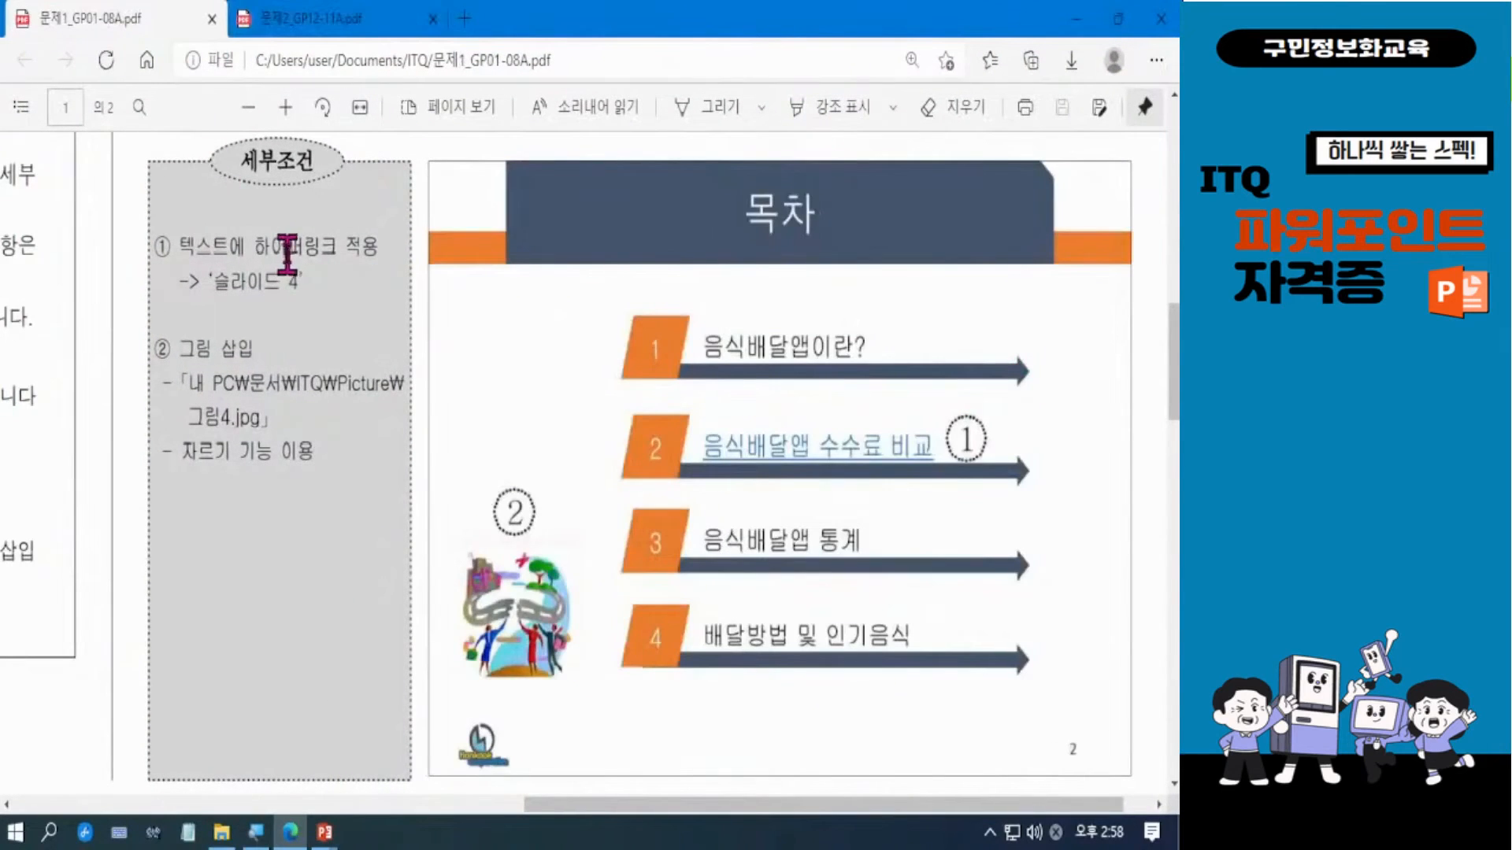
{"action": "left_click", "coordinate": [323, 17]}
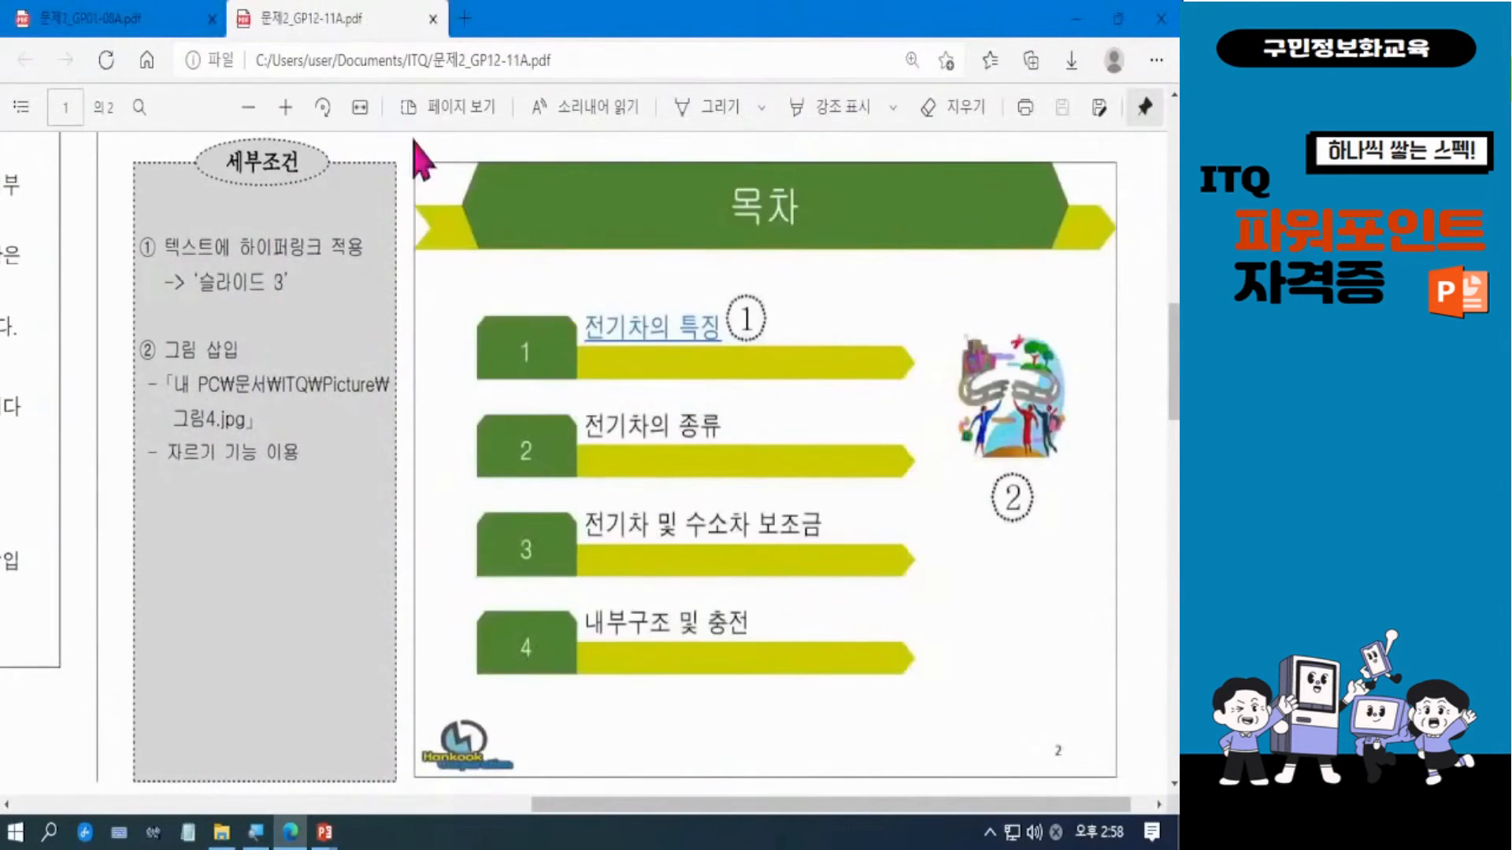
{"action": "left_click", "coordinate": [151, 24]}
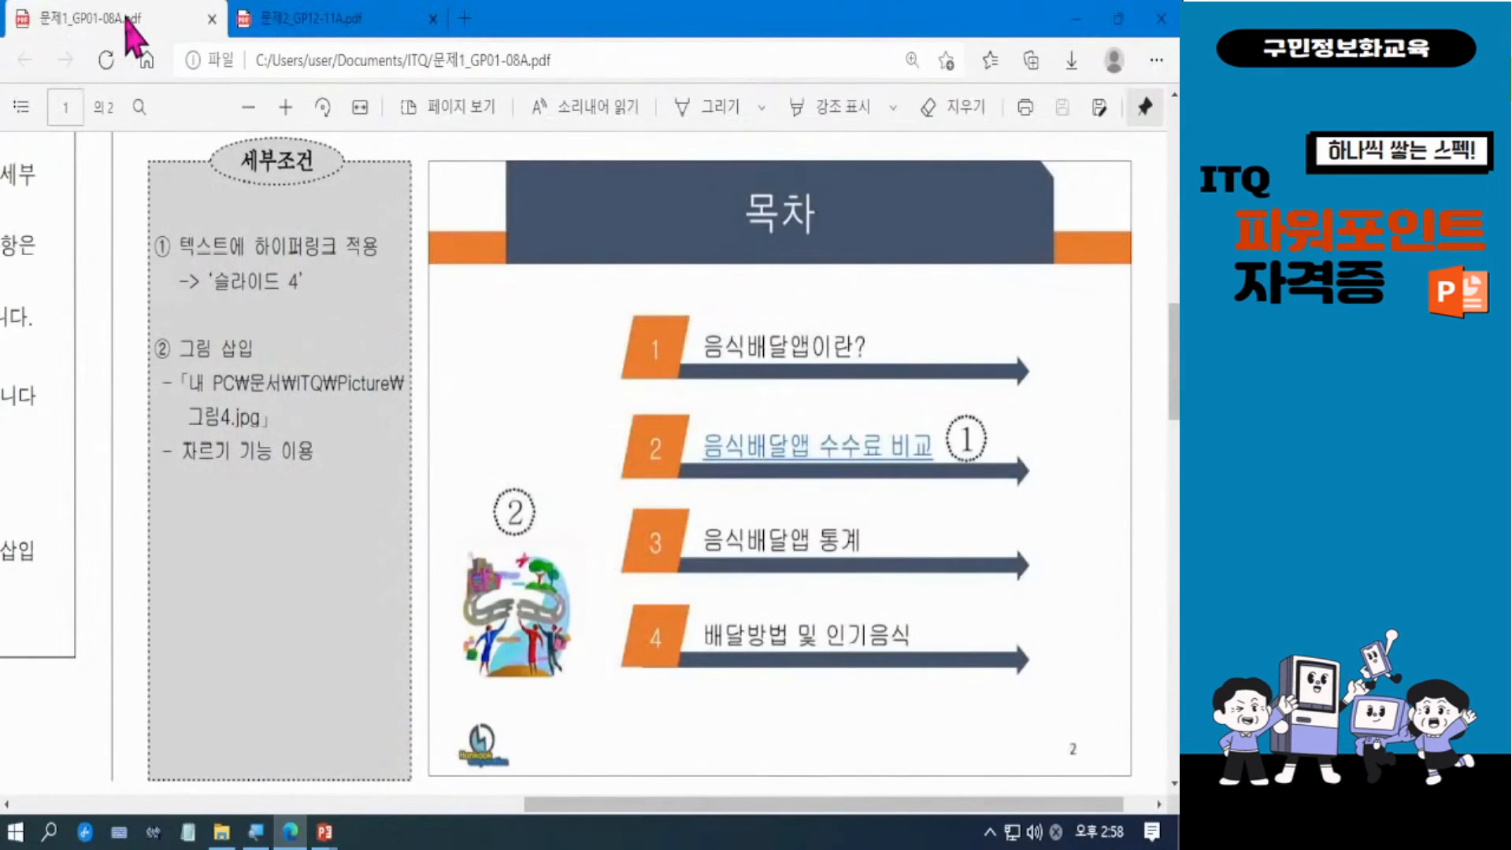
Read the slide 3 text and video requirements in 문제1_GP01-08A.pdf, and switch to the Food Delivery presentation in PowerPoint.
{"action": "left_click_drag", "start_coordinate": [1173, 370], "coordinate": [532, 799]}
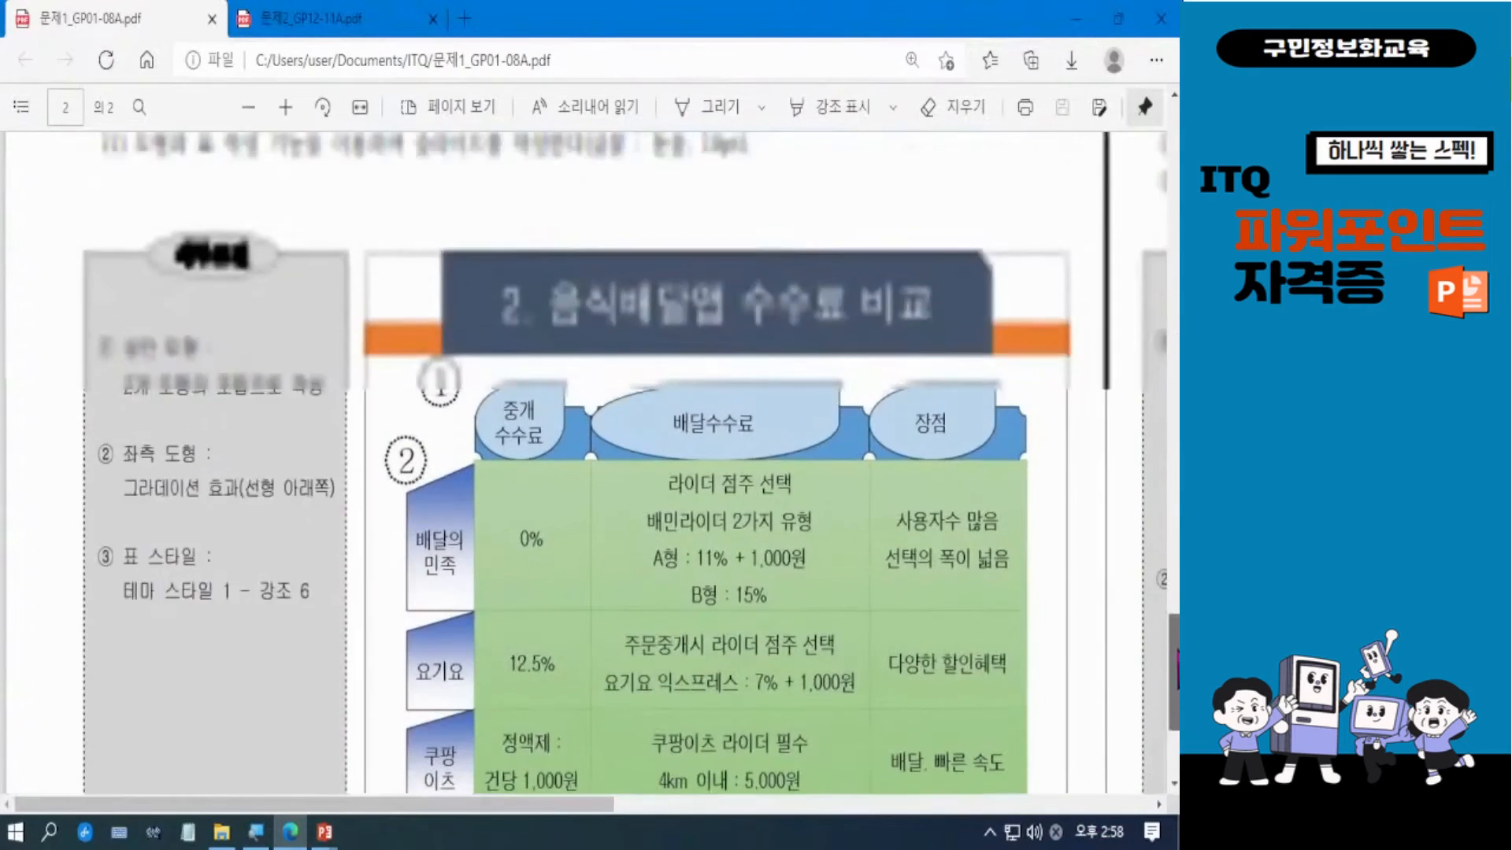
{"action": "left_click_drag", "start_coordinate": [1173, 720], "coordinate": [1176, 502]}
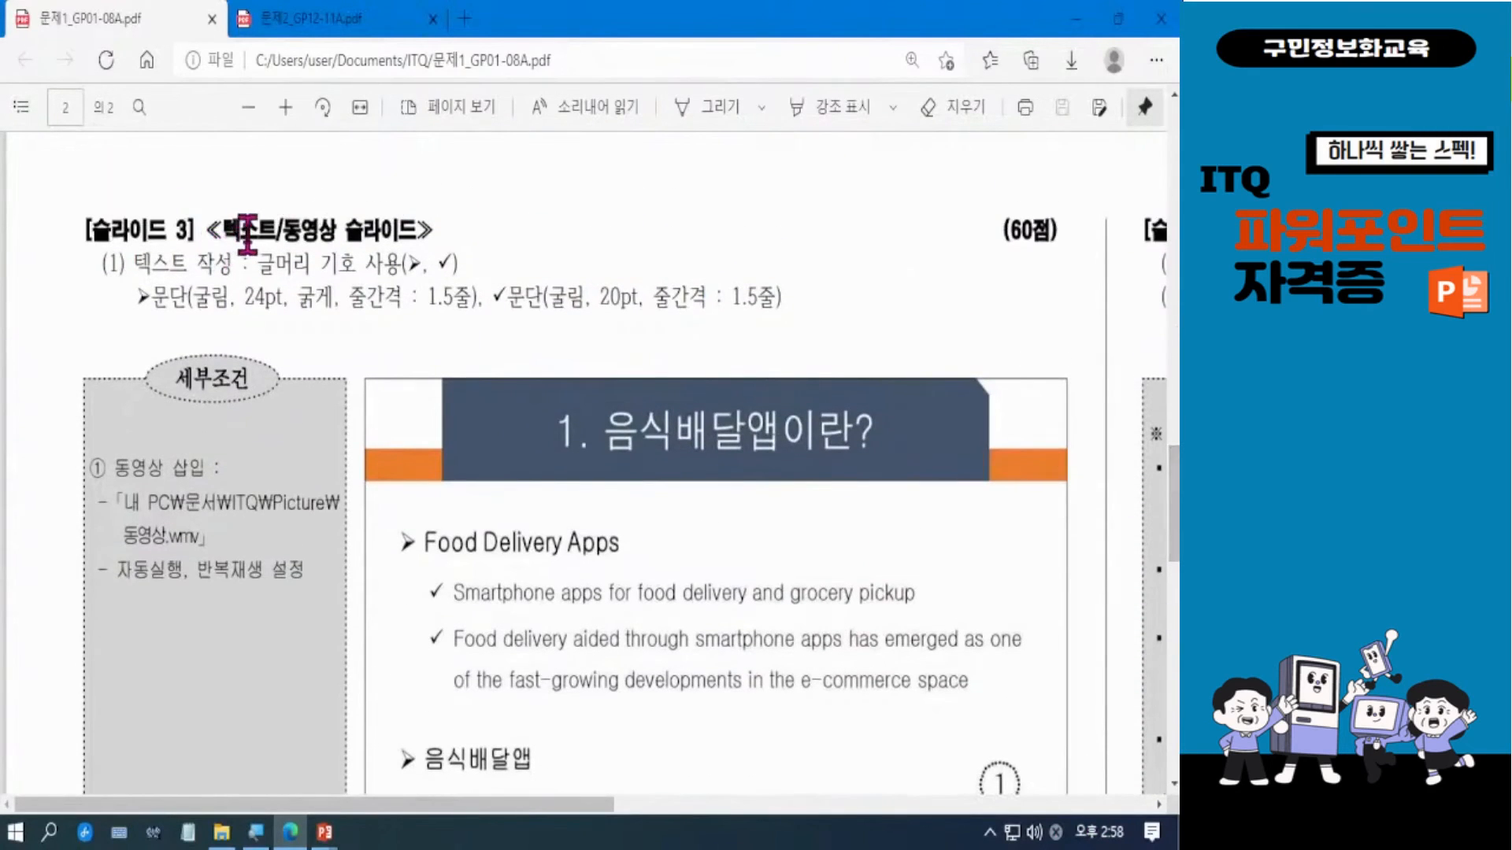
{"action": "left_click_drag", "start_coordinate": [1176, 497], "coordinate": [1176, 527]}
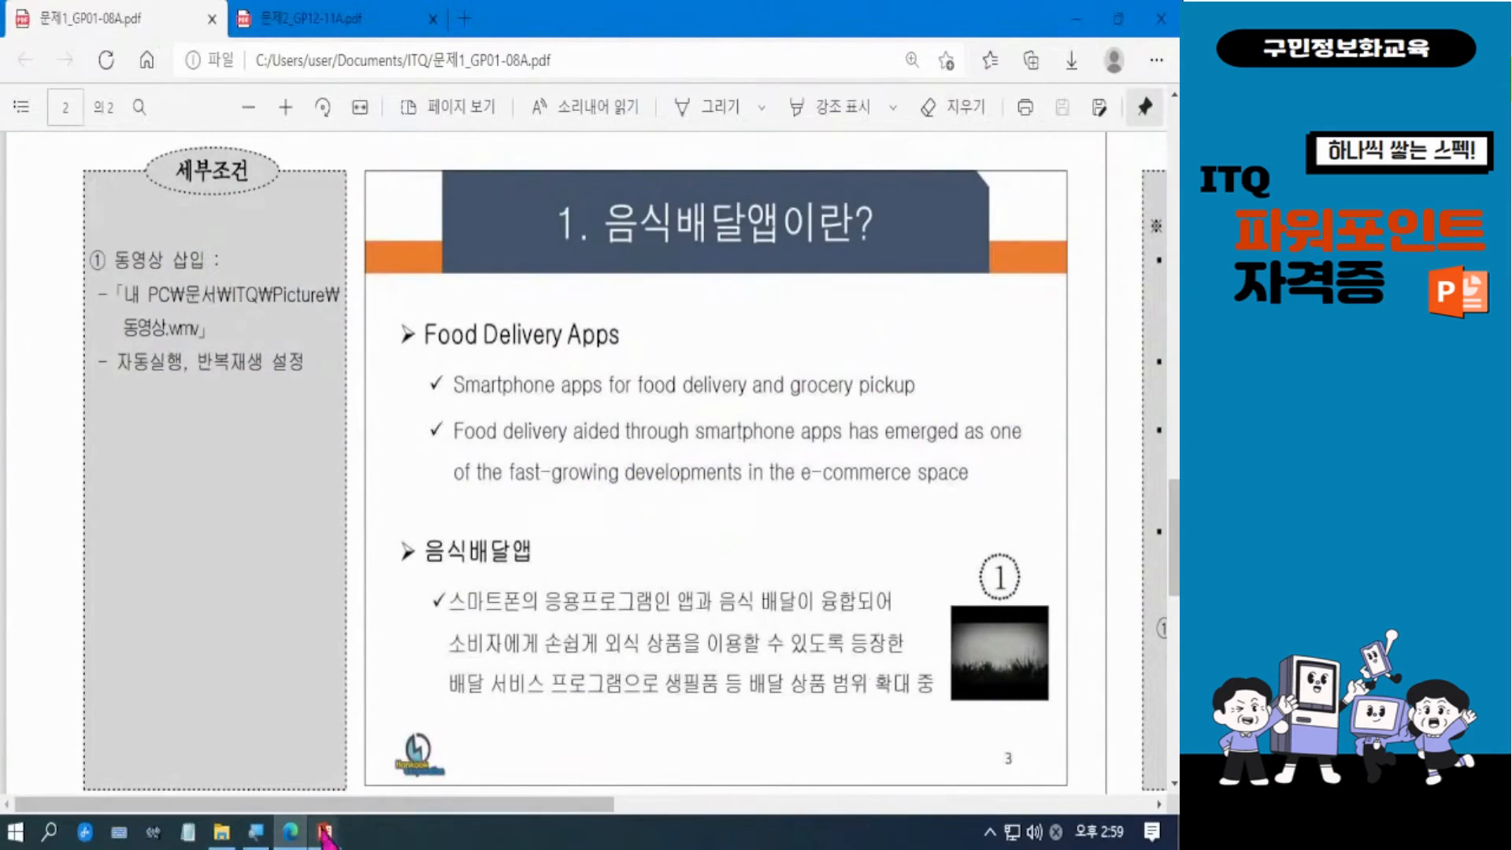
{"action": "mouse_move", "coordinate": [326, 834]}
{"action": "left_click", "coordinate": [286, 777]}
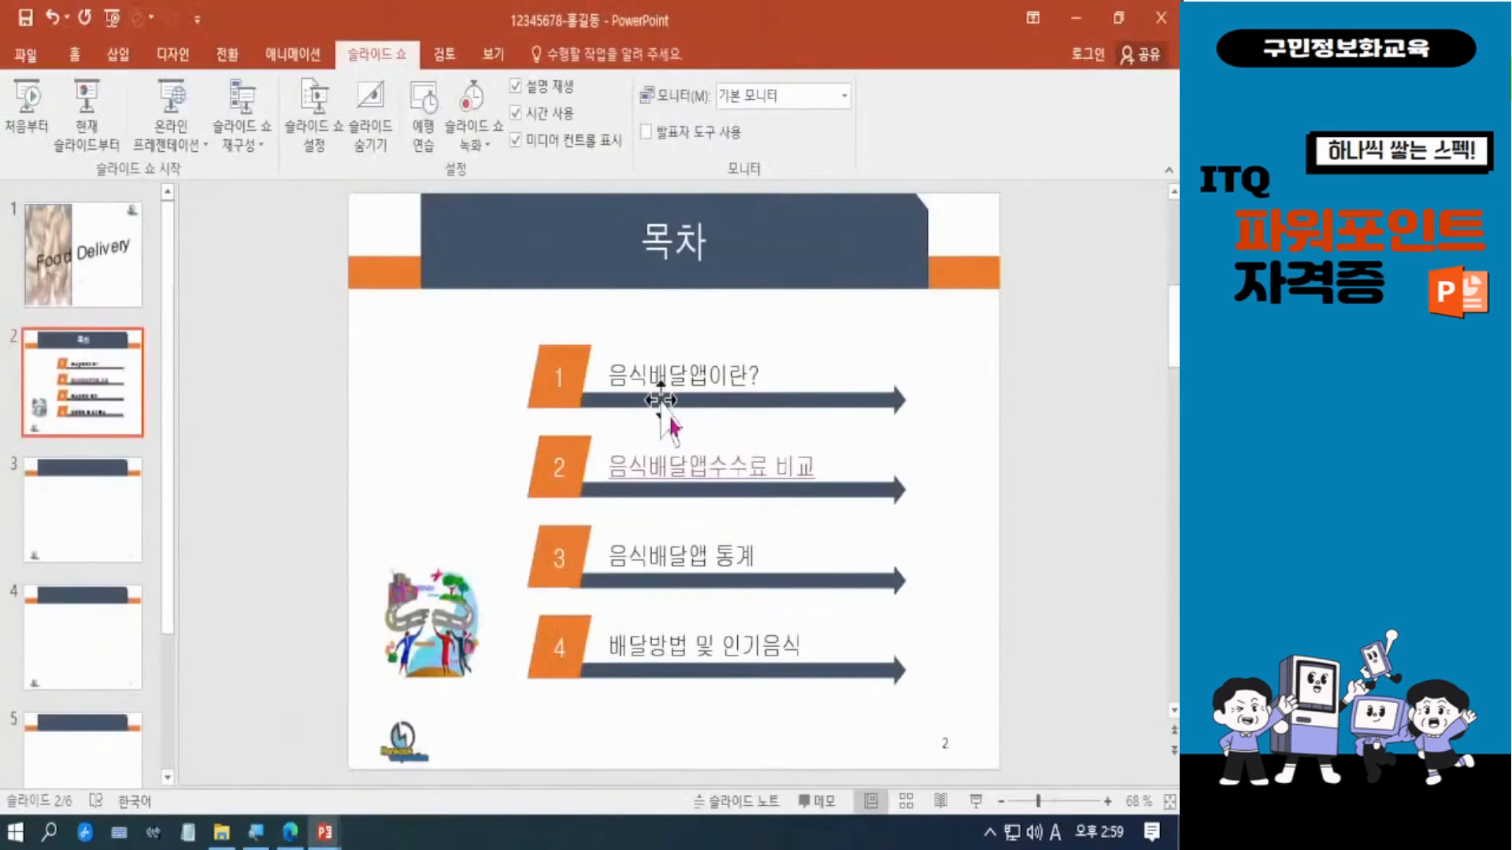